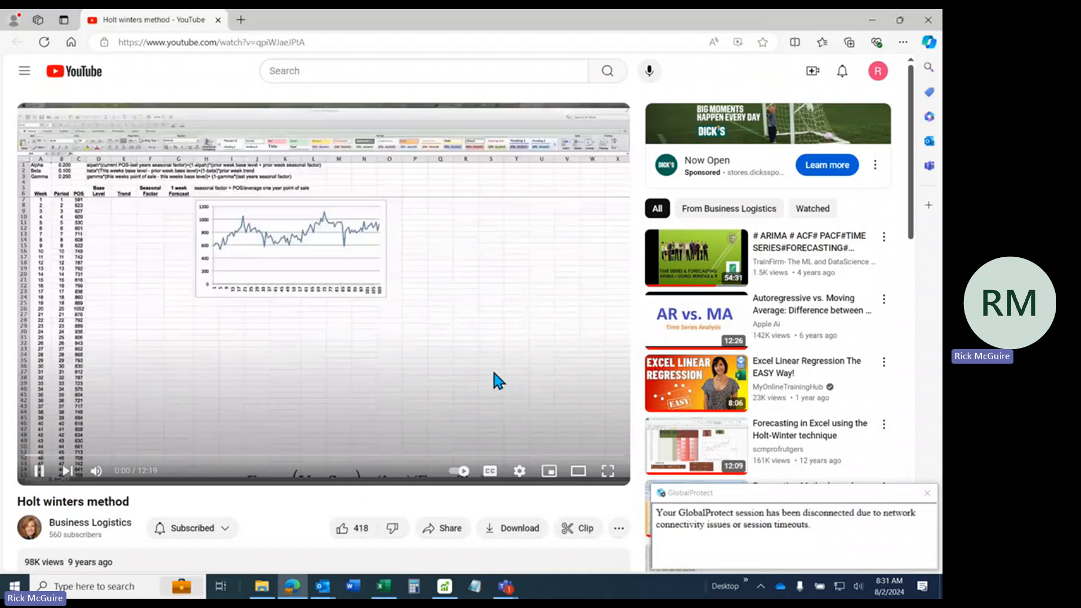
Show the Holt winters method video in full screen and dismiss the GlobalProtect disconnection notice
click(608, 473)
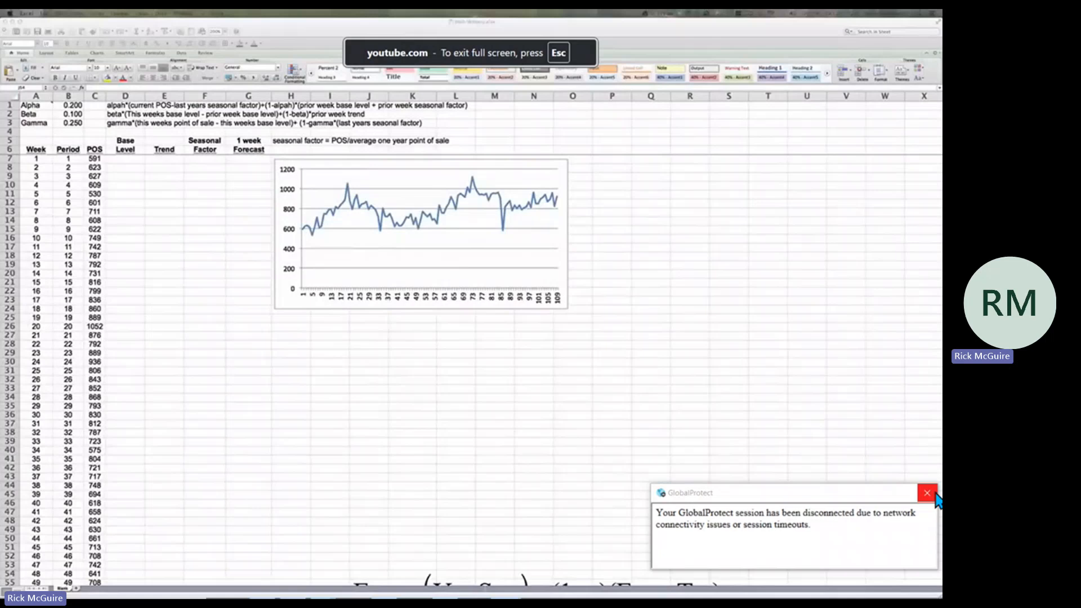
click(935, 494)
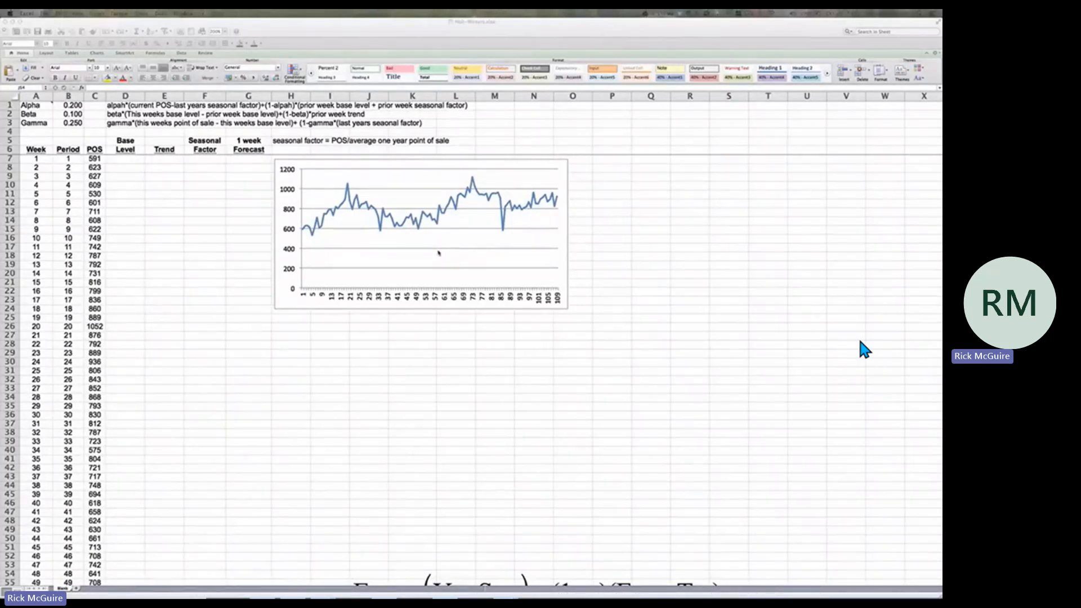
Add a linear trendline to the POS line chart's data series and move the chart about one column to the right
click(438, 253)
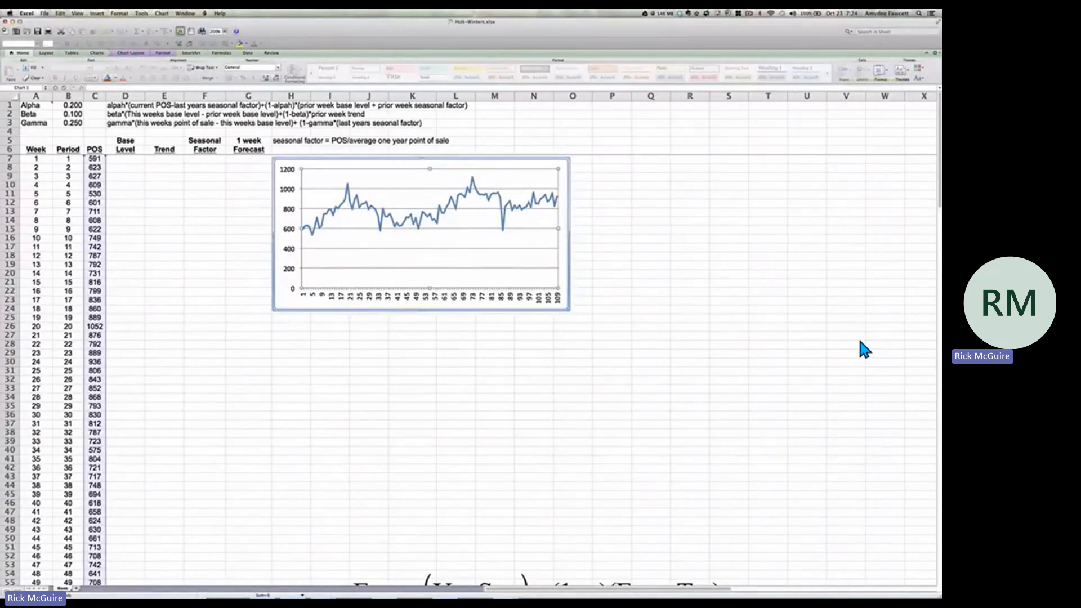
click(463, 240)
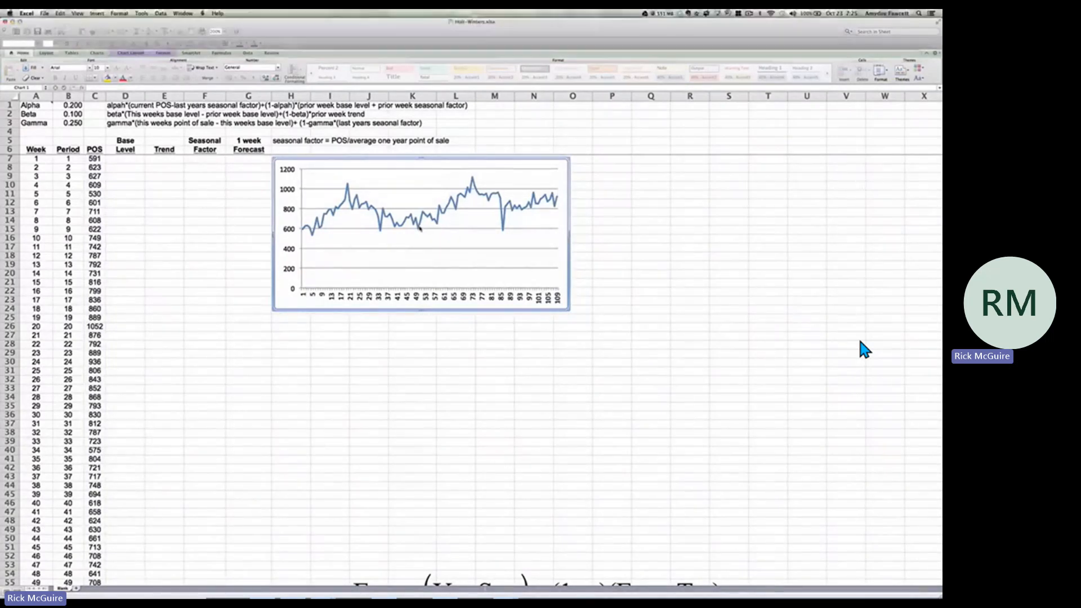
click(420, 227)
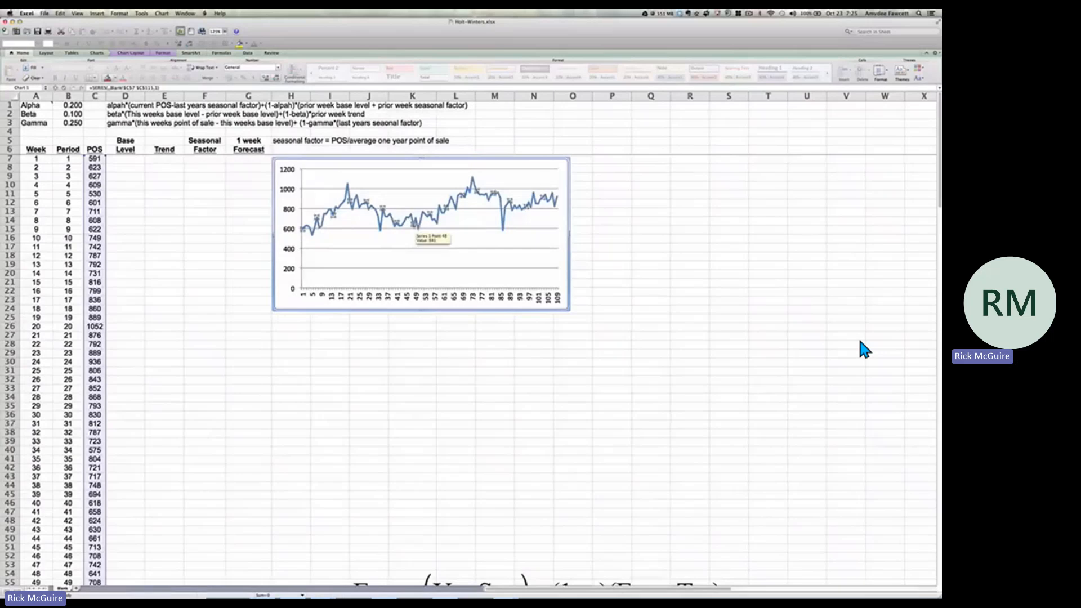
right_click(419, 225)
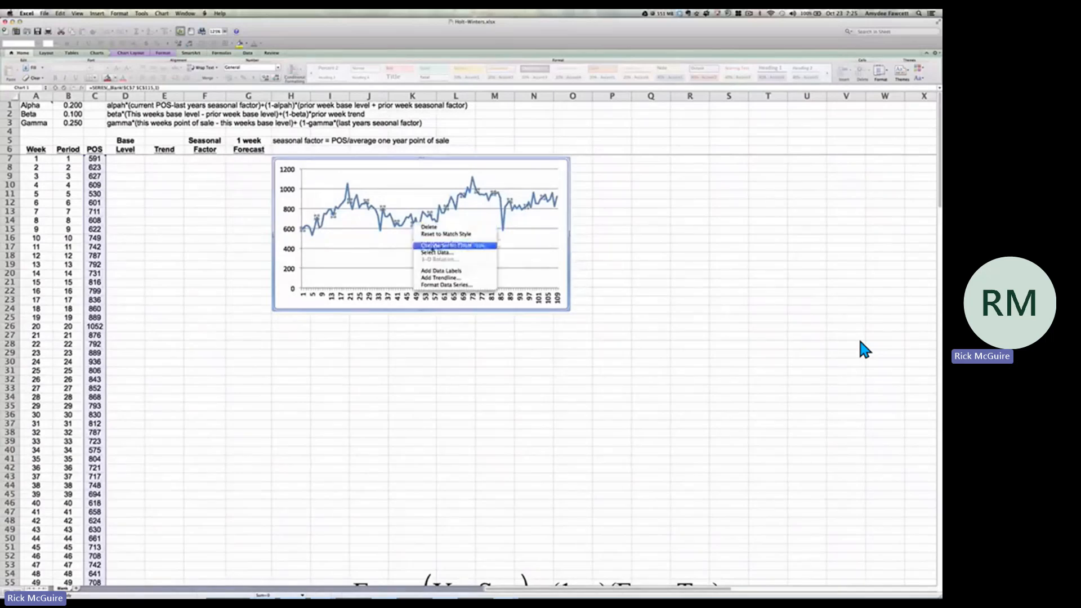
click(437, 278)
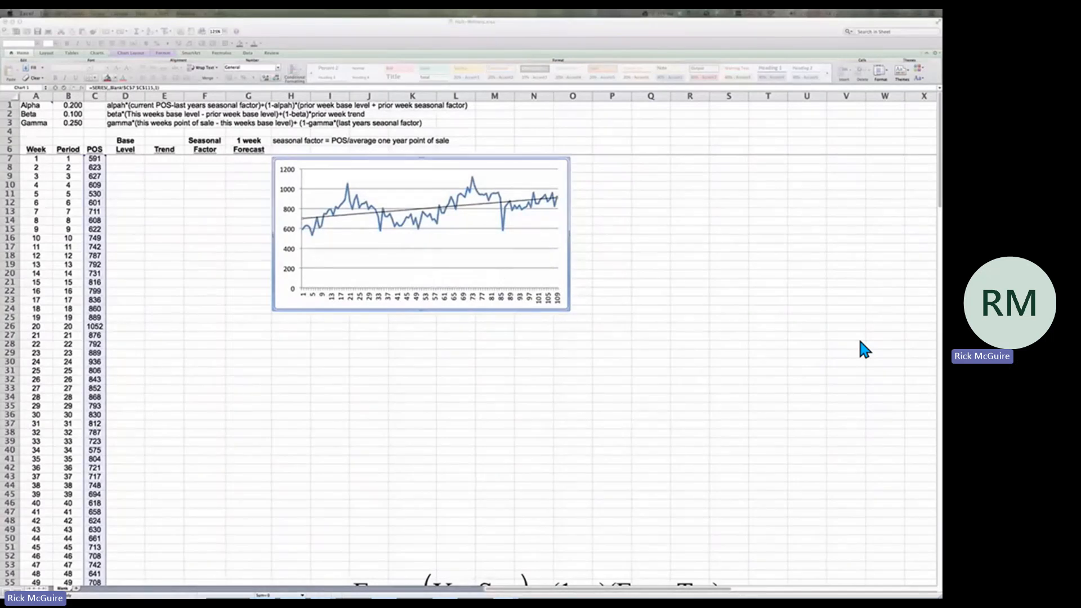
click(539, 230)
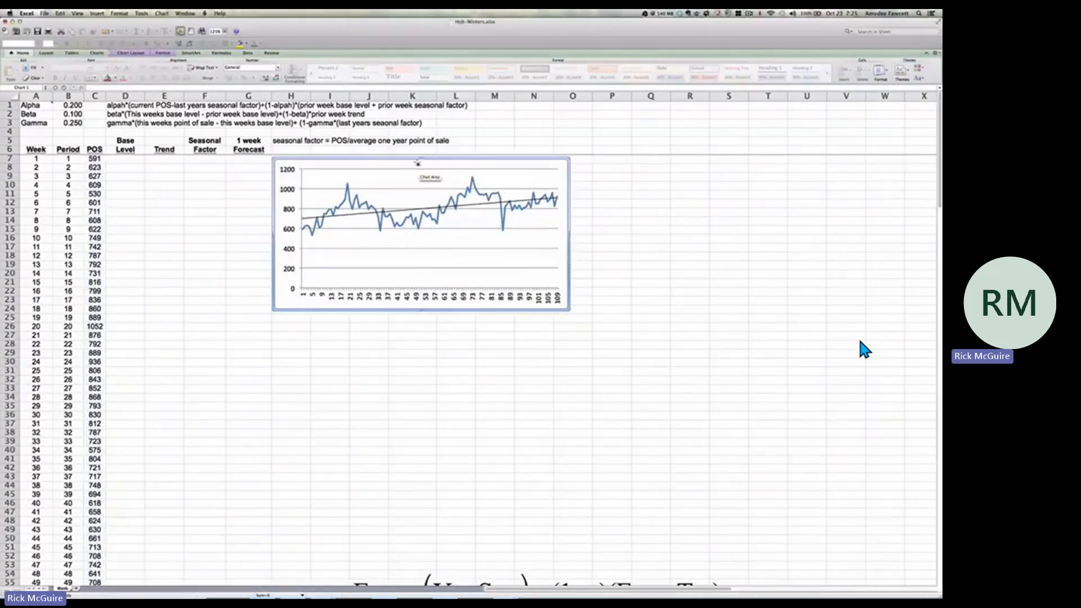
drag(417, 164, 467, 167)
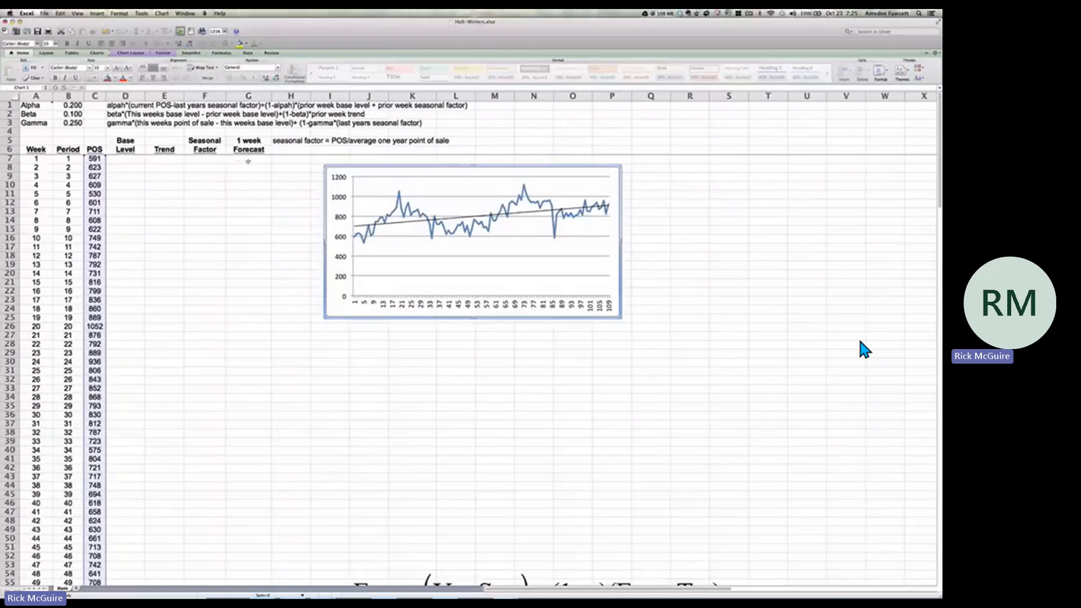
Examine the Base Level, Trend, Seasonal Factor and 1 week Forecast columns beside the weekly POS data
click(248, 161)
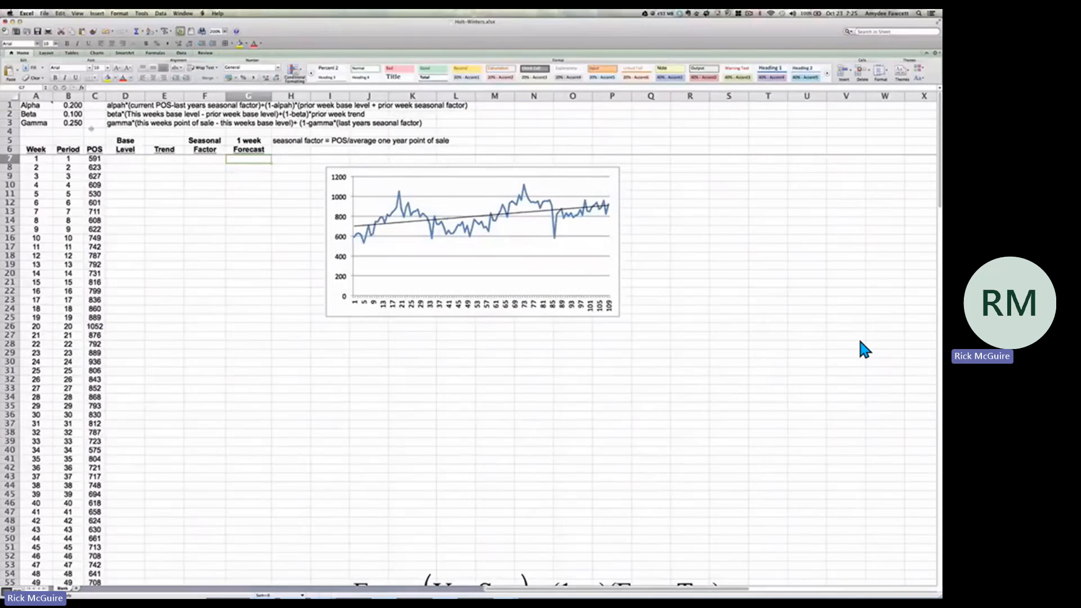
click(126, 149)
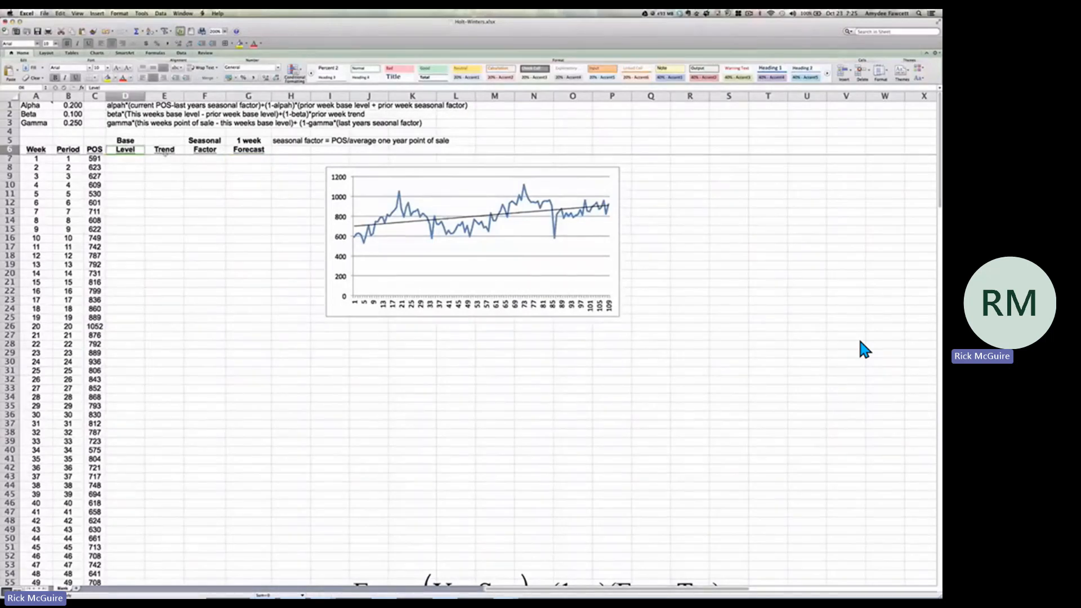
click(165, 151)
click(206, 151)
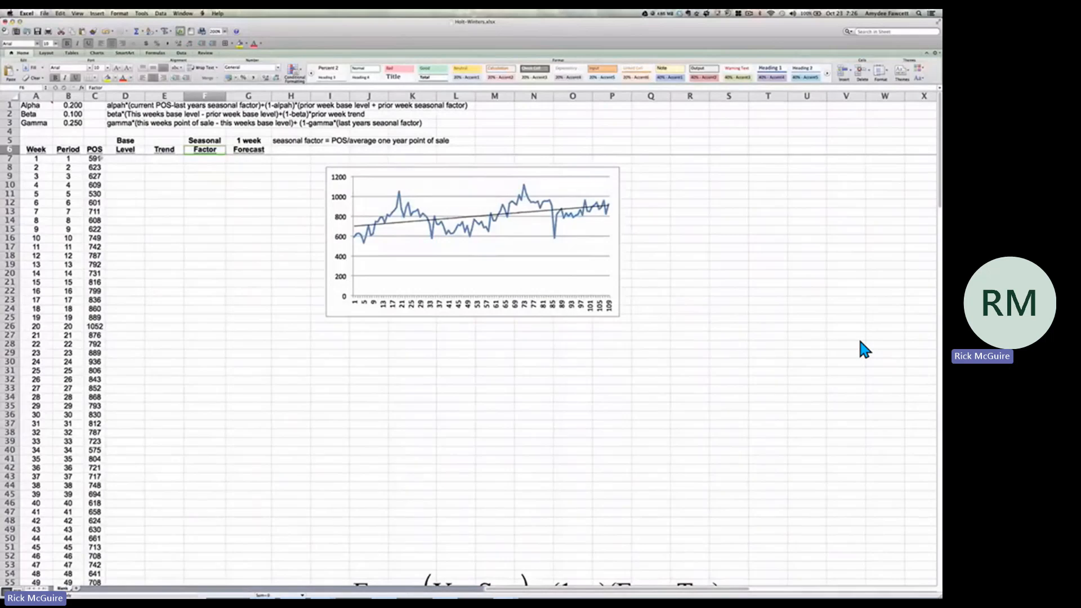
click(98, 159)
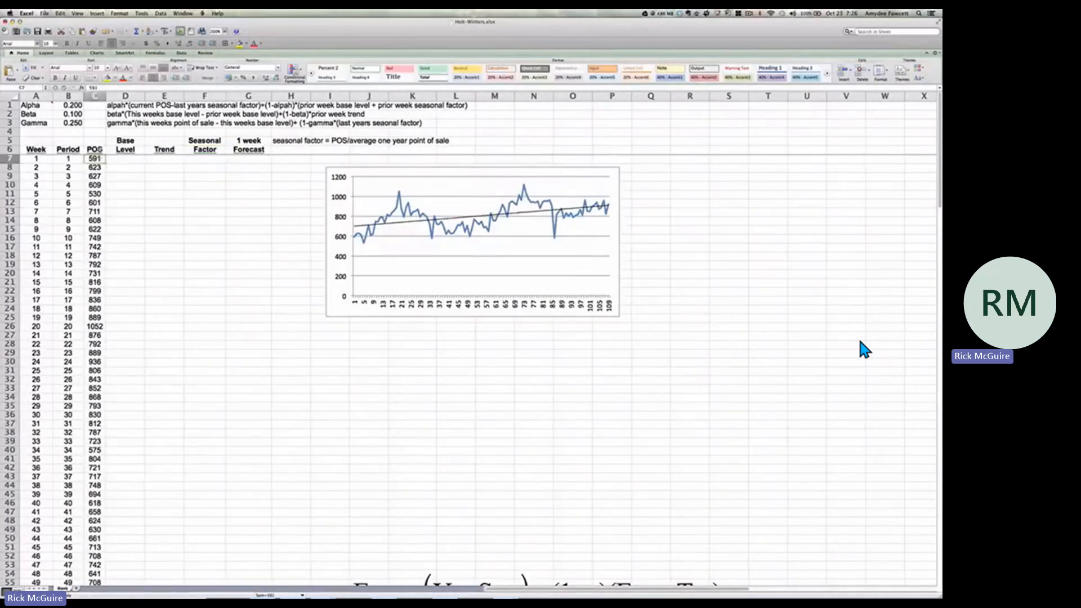
key(Up)
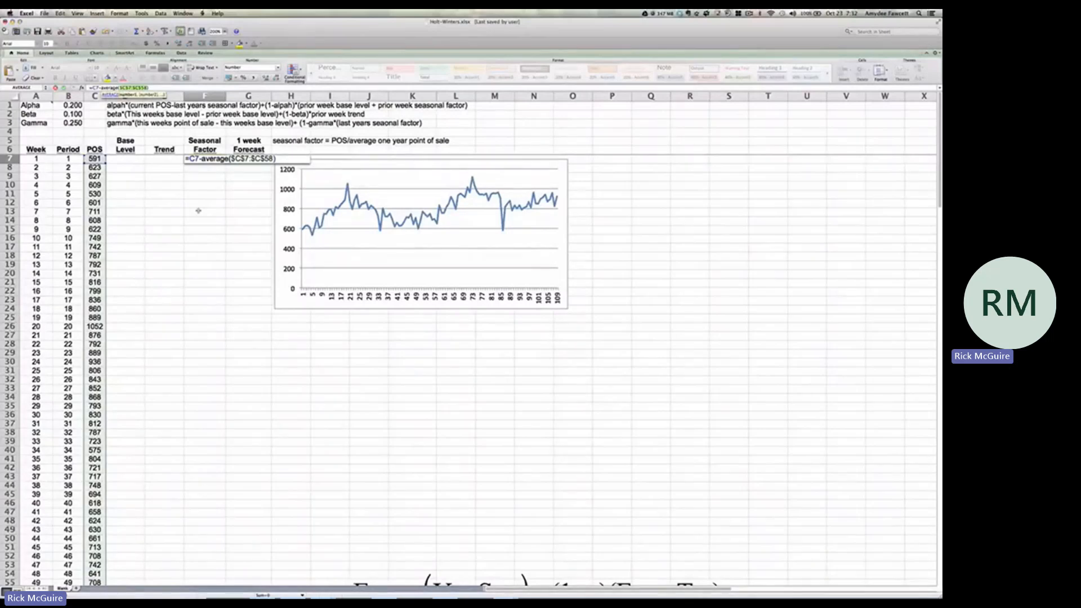
Enter the seasonal factor formula =C7-AVERAGE($C$7:$C$58) in F7 and fill it down to F58
key(Return)
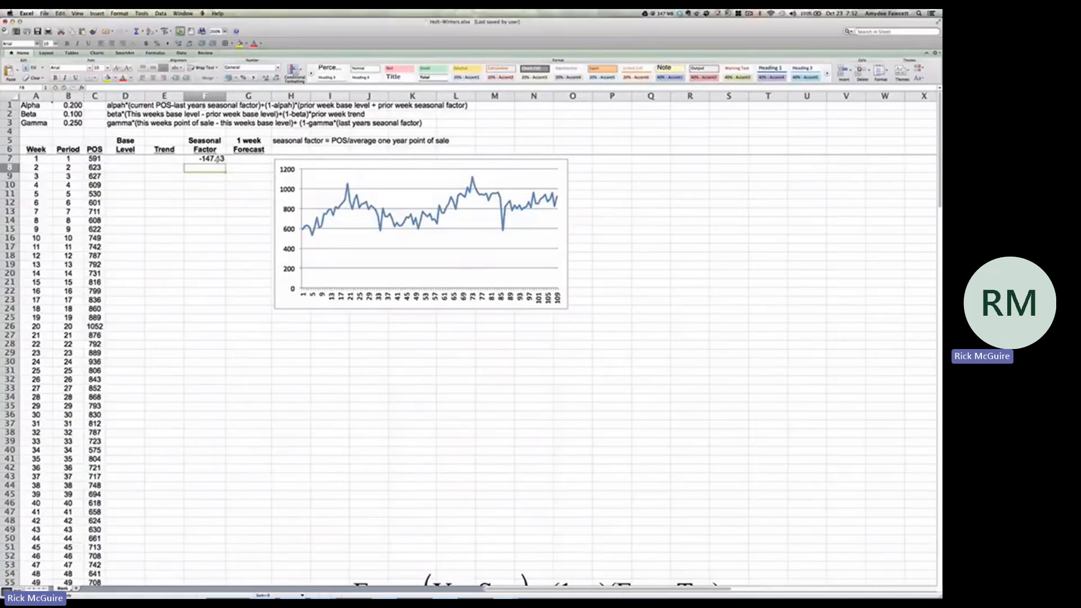
click(96, 158)
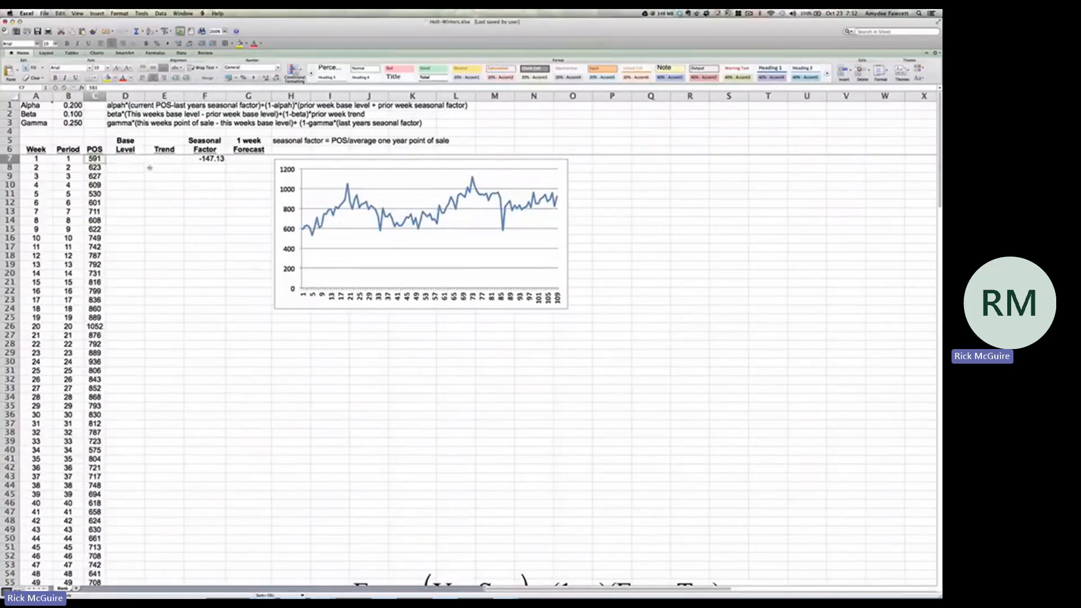
click(208, 160)
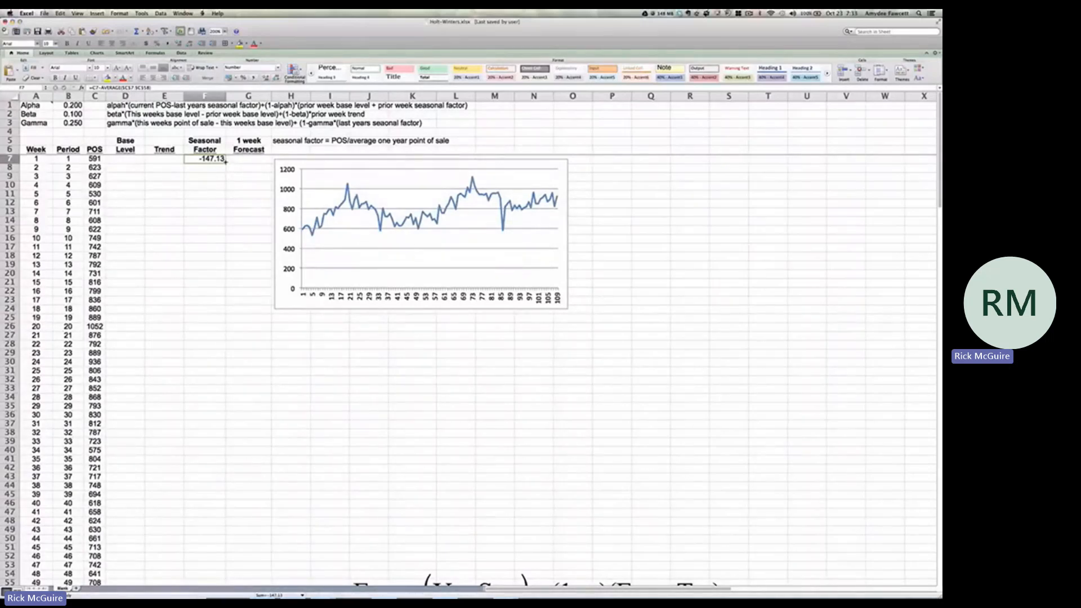
drag(225, 161, 217, 543)
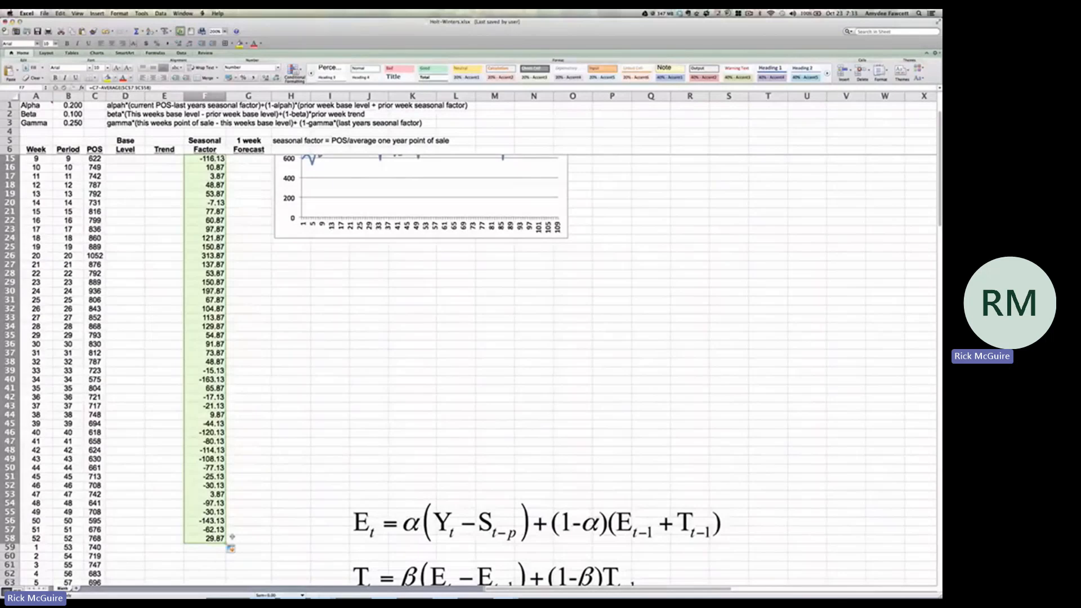
Calculate the initial base level in D58 with the formula =C58-F58
click(141, 538)
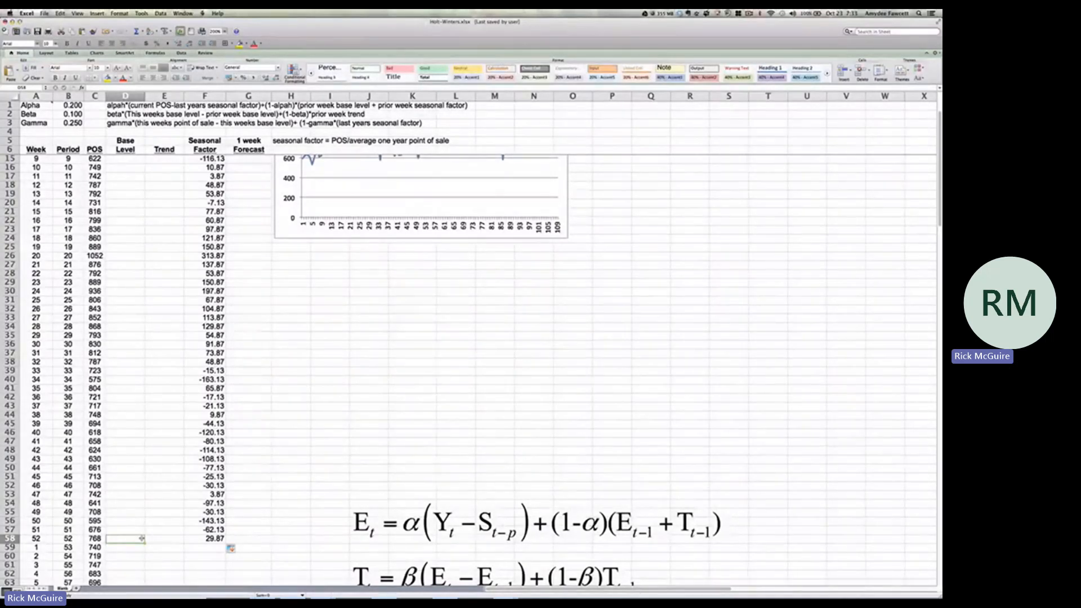
text(=)
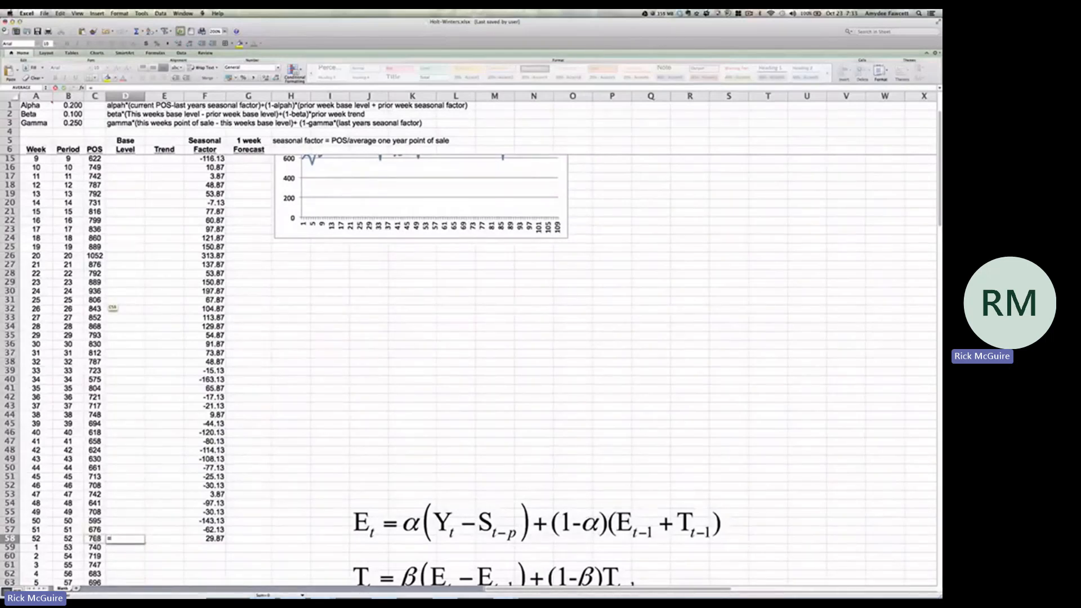
click(95, 538)
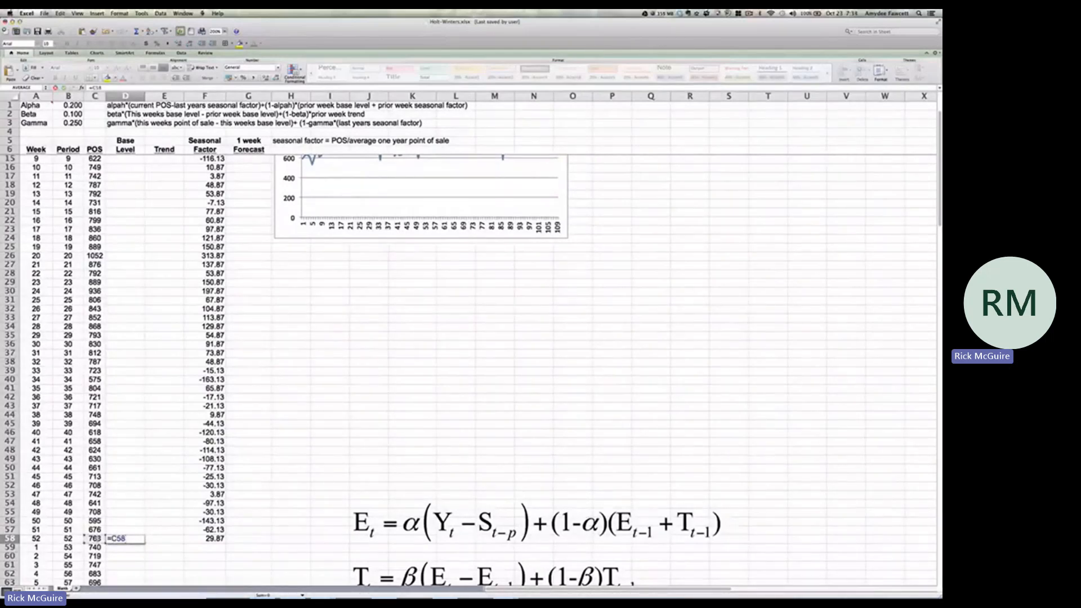
text(-)
click(210, 538)
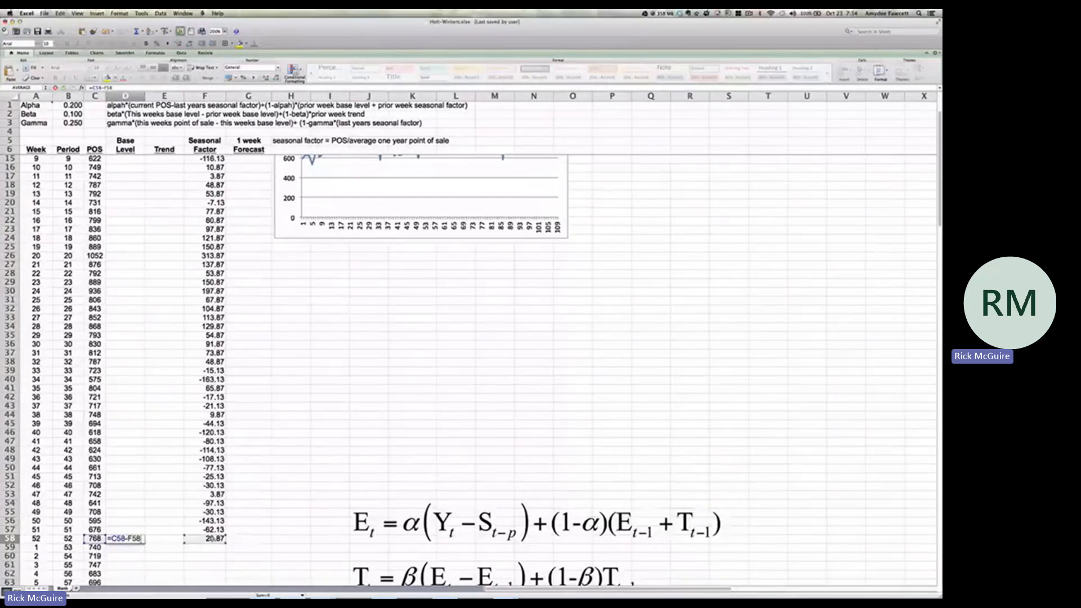
key(Return)
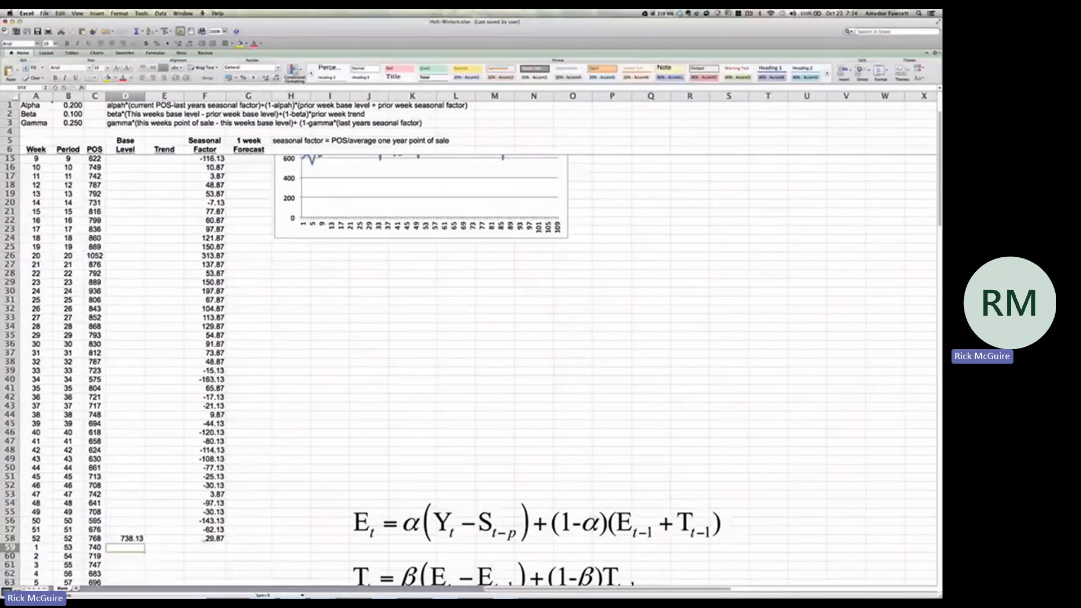
Set the initial trend for period 52 in E58 to 0
click(176, 539)
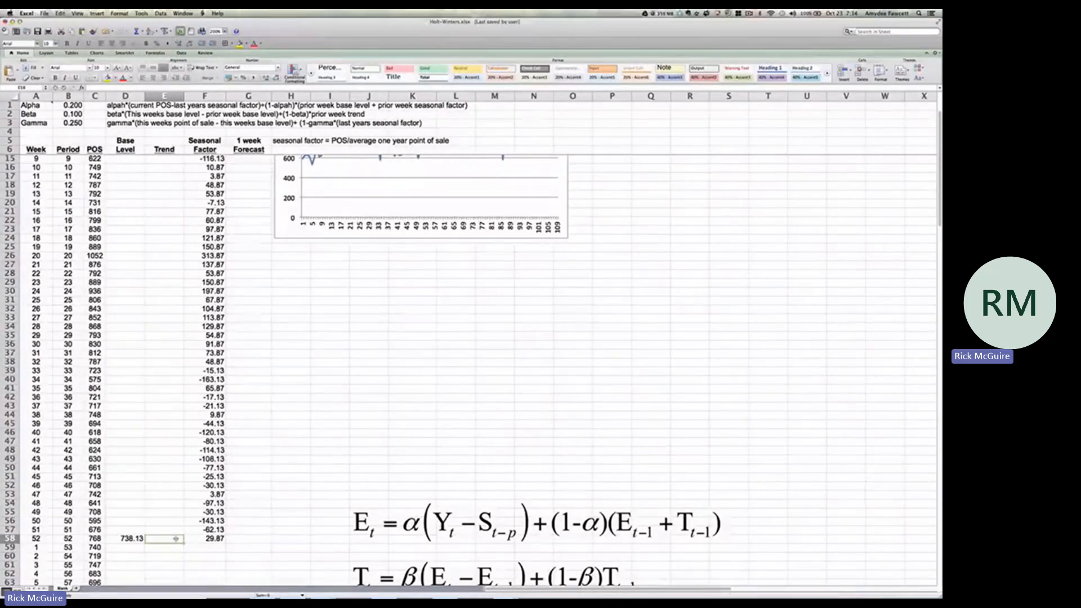
text(0)
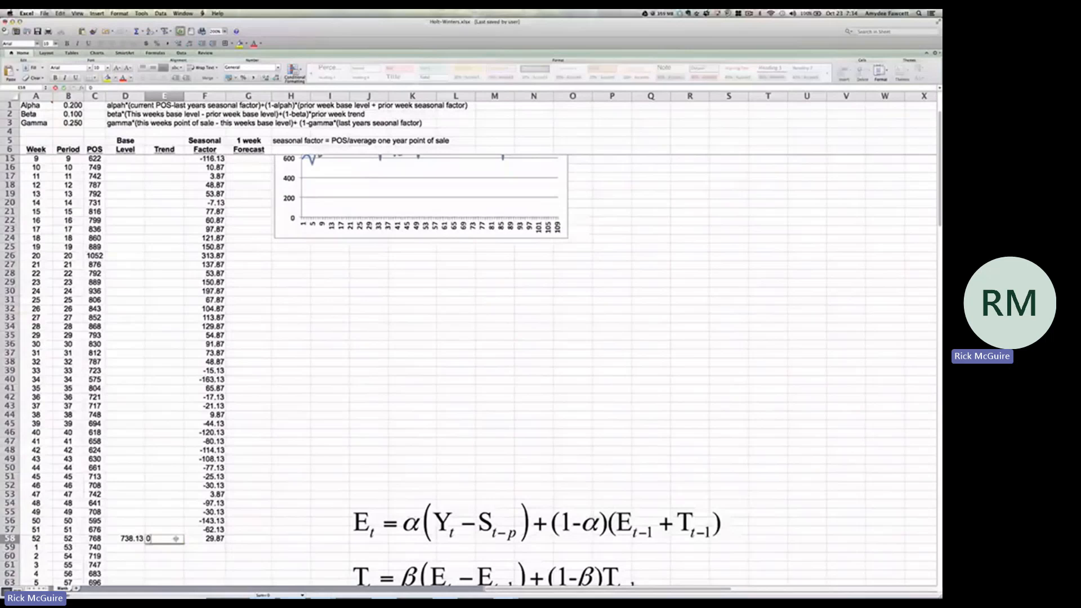
key(Return)
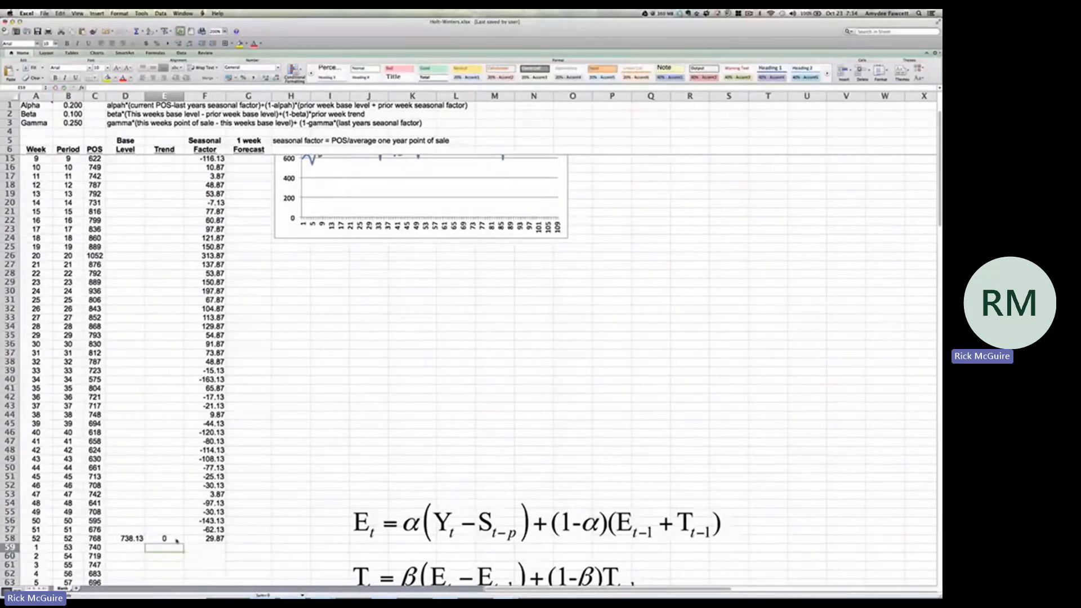
Begin the period 53 base level formula in D59 with =Alpha*(C59-F7), using the Alpha cell, current POS and last year's seasonal factor
scroll(177, 542, down, 5)
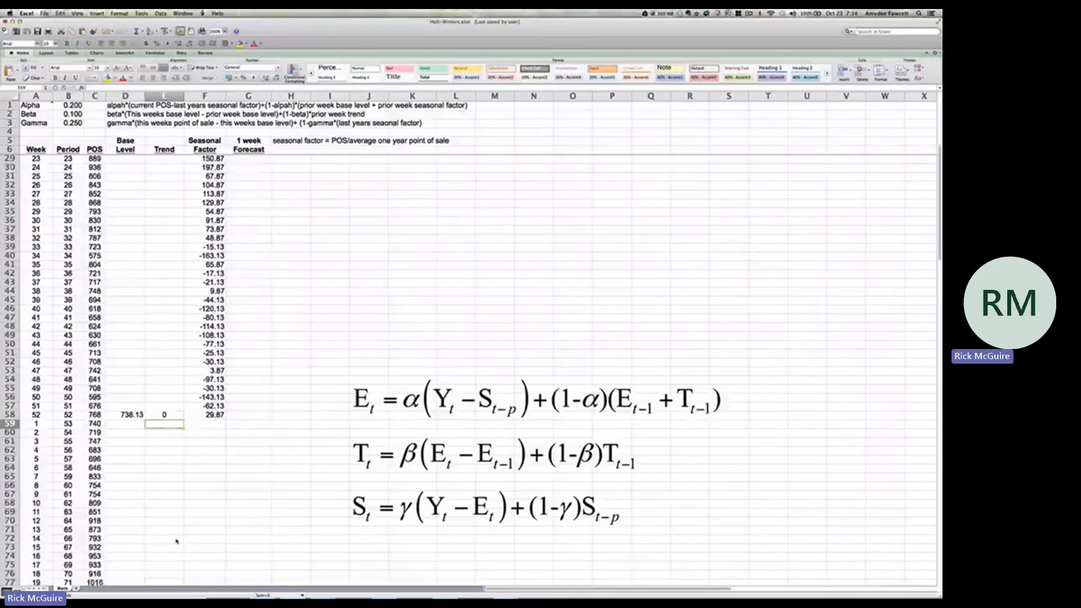
scroll(176, 541, down, 4)
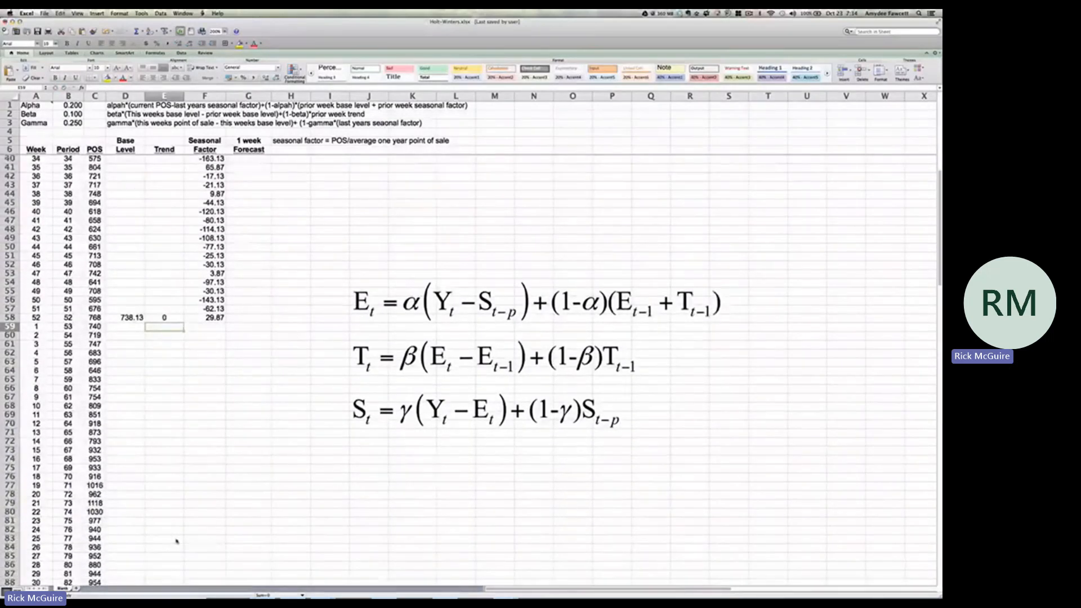
scroll(177, 542, up, 2)
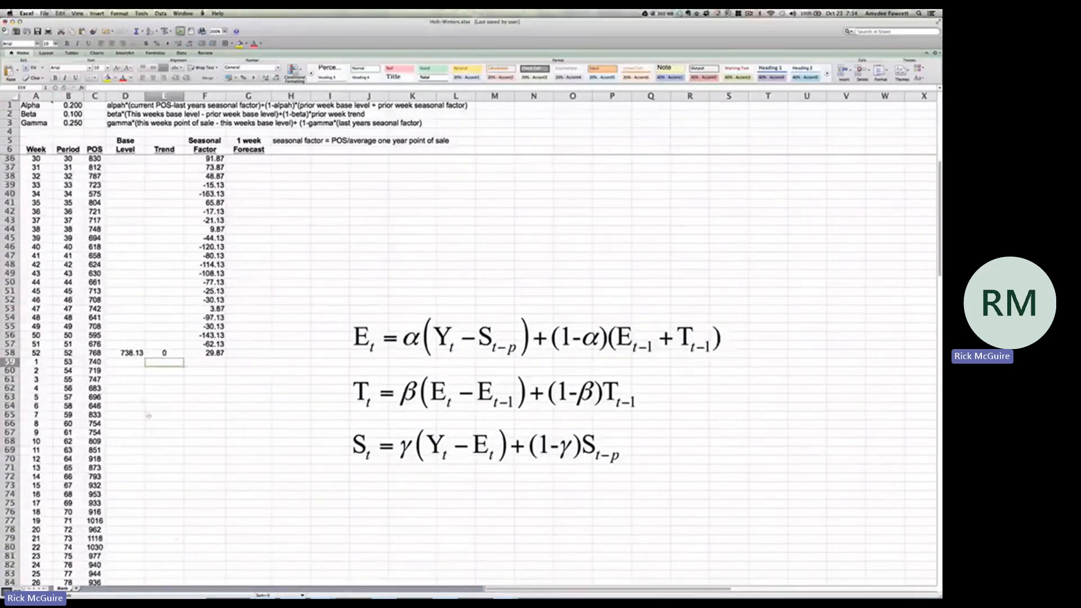
click(129, 362)
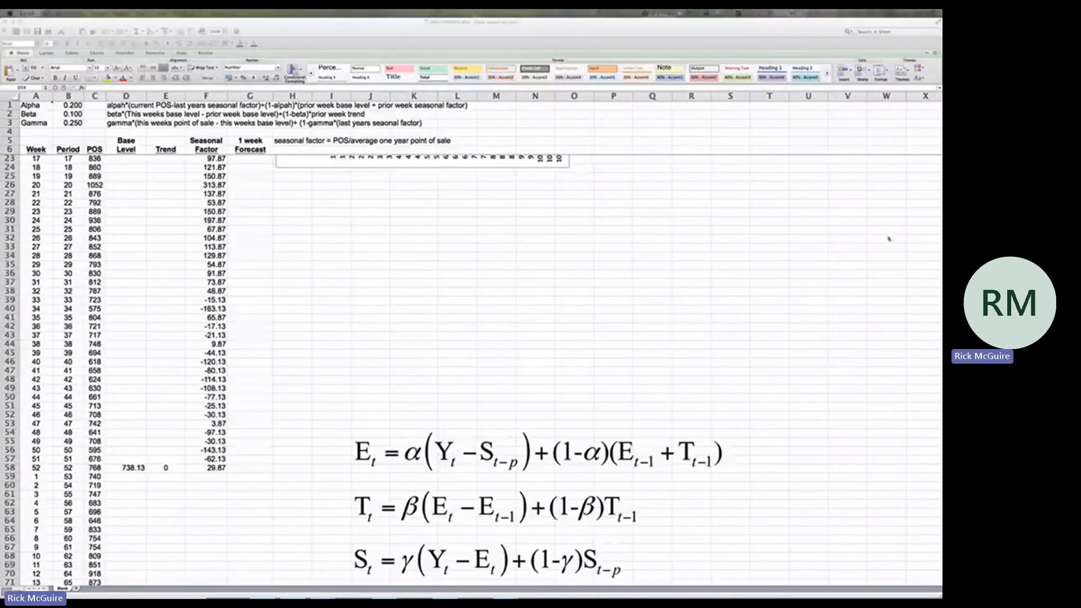
click(139, 482)
click(137, 477)
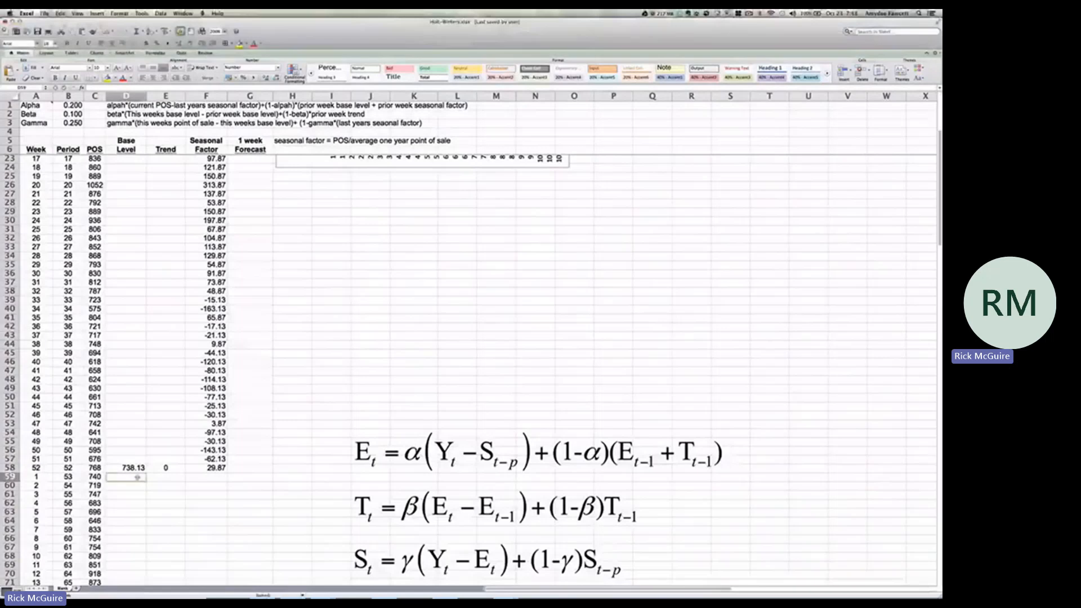
text(=)
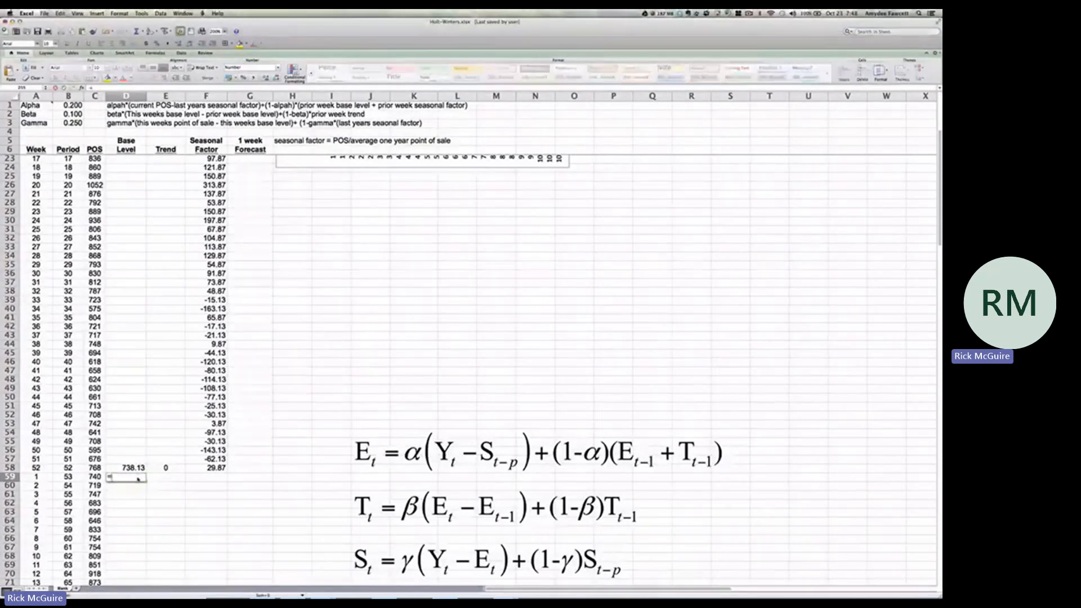
click(77, 106)
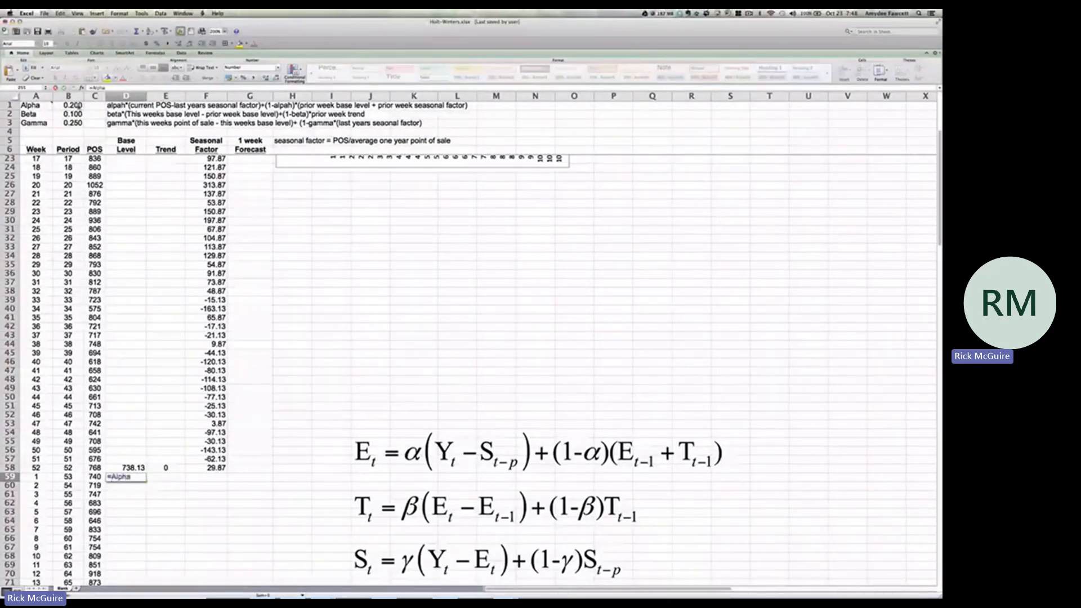
text(*)
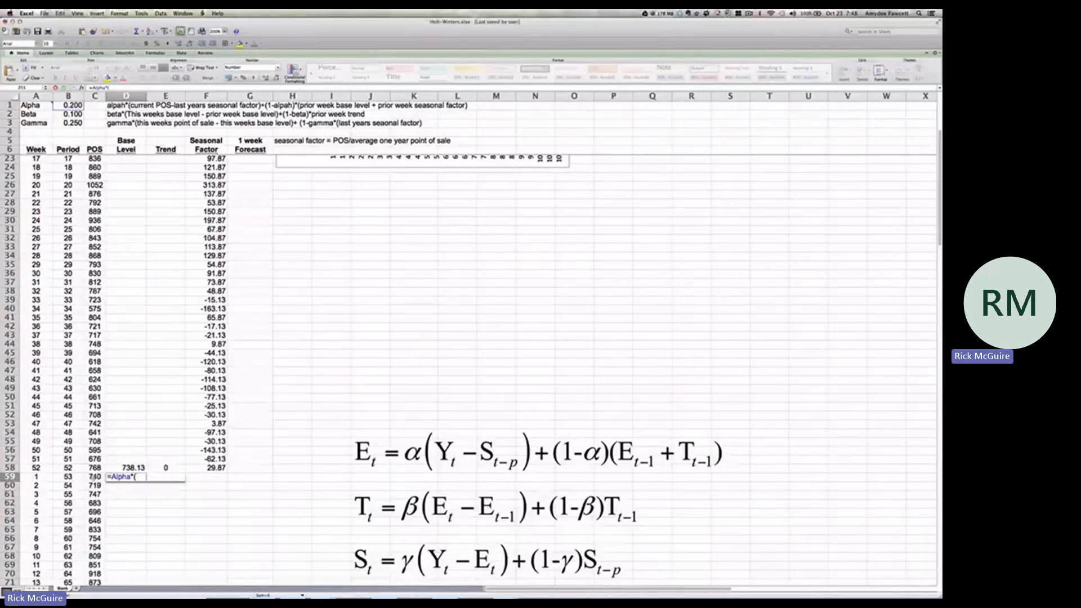
click(95, 476)
text(-)
scroll(201, 475, up, 5)
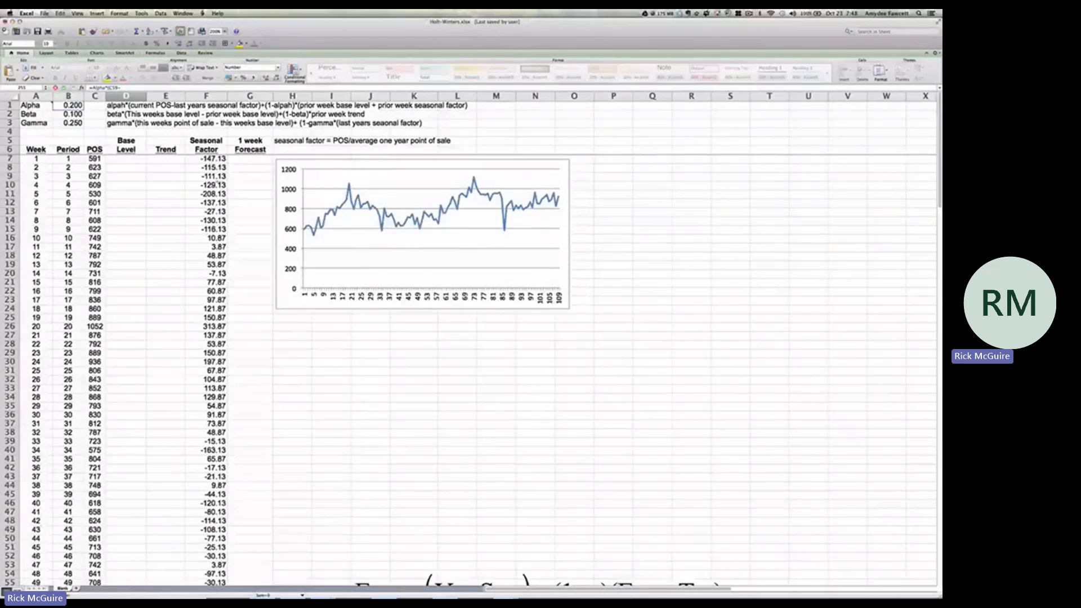
click(214, 159)
scroll(195, 198, down, 1)
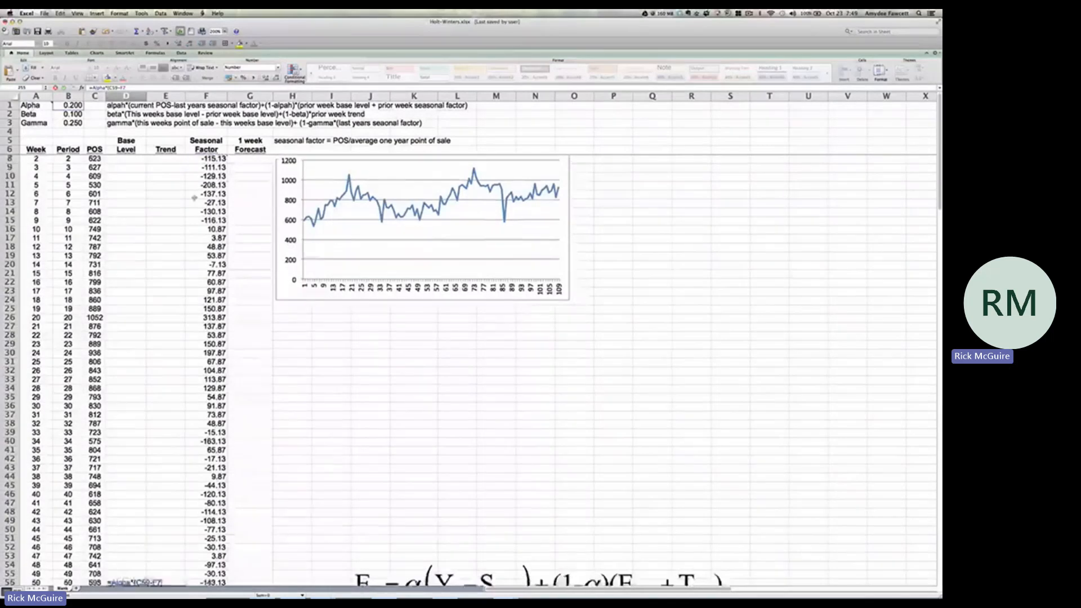
scroll(194, 197, down, 10)
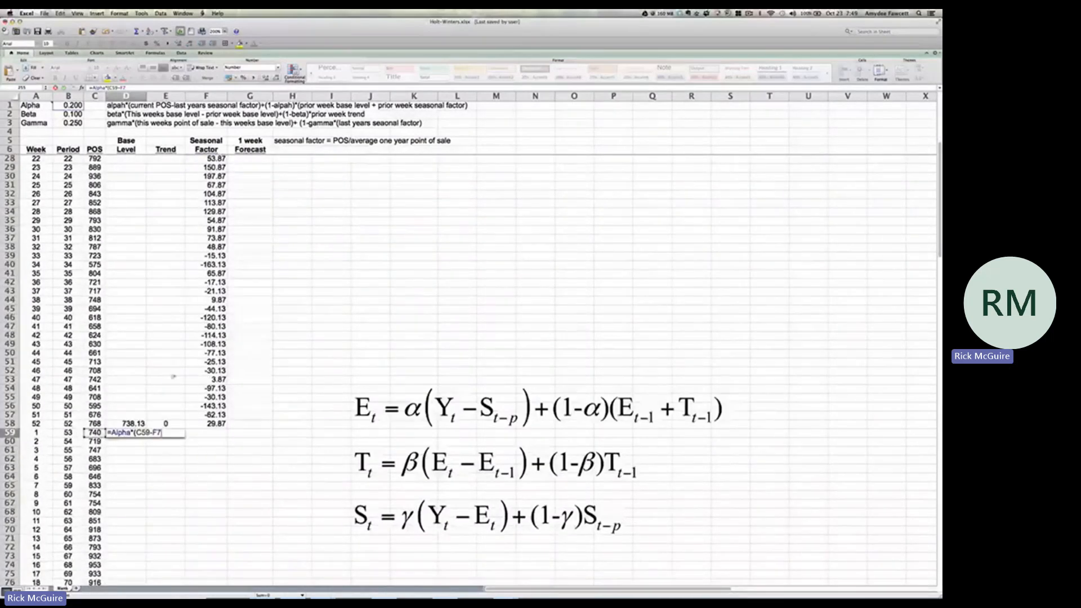
text())
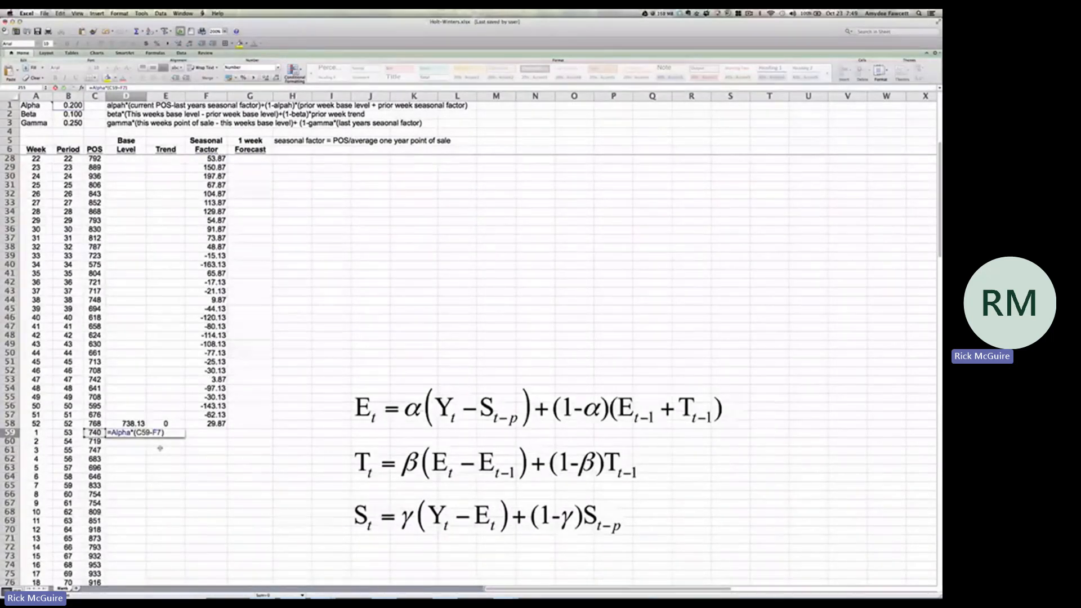
text(+()
Complete the base level formula in D59 by adding +(1-Alpha)*(D58+E58) for the prior week's base level and trend
text(1-)
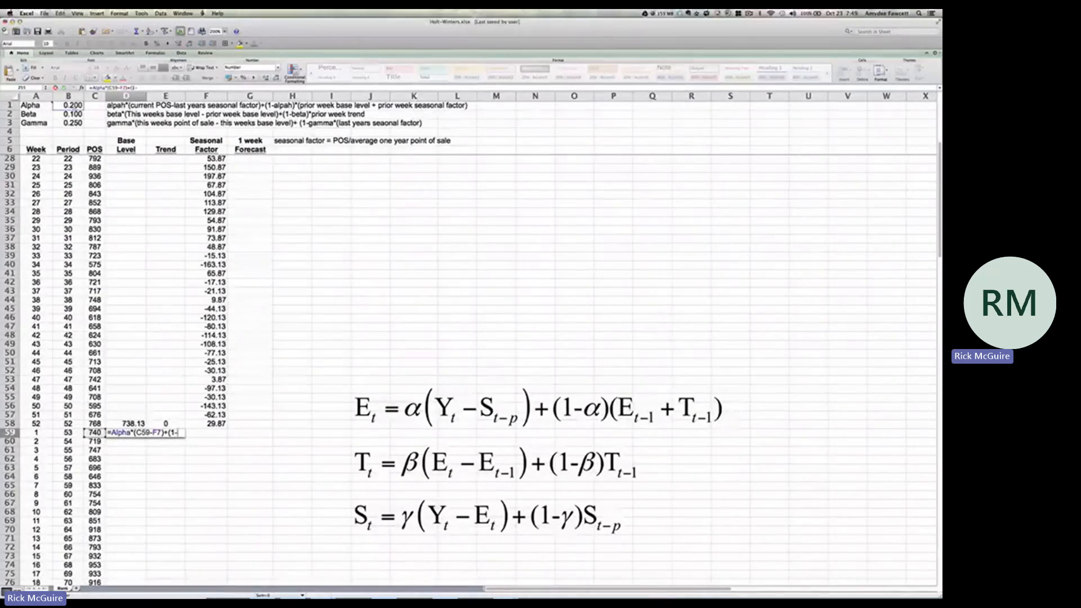
click(74, 107)
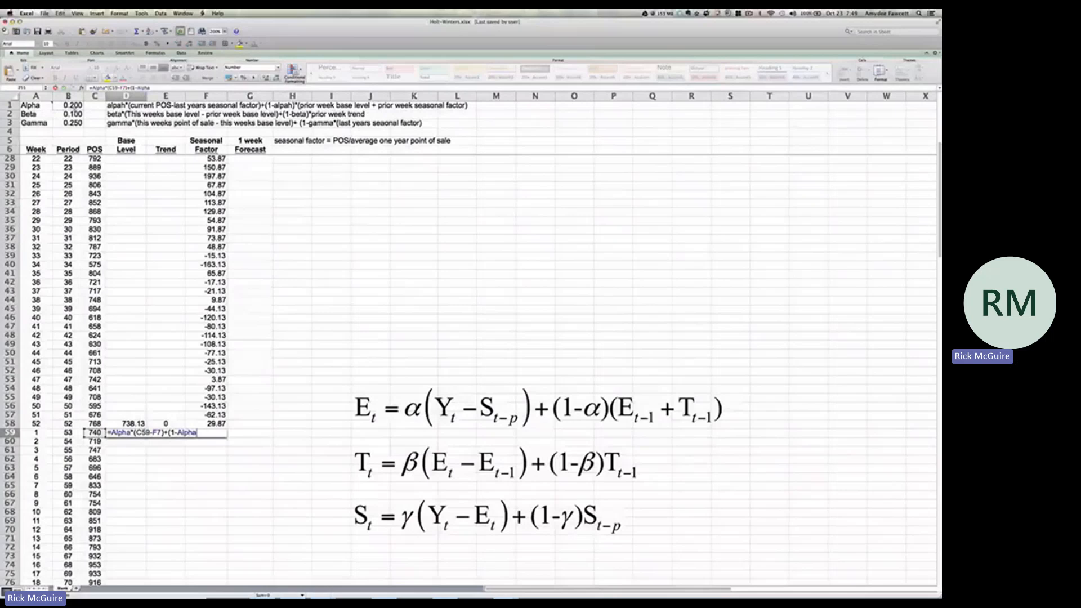
text()*()
click(131, 423)
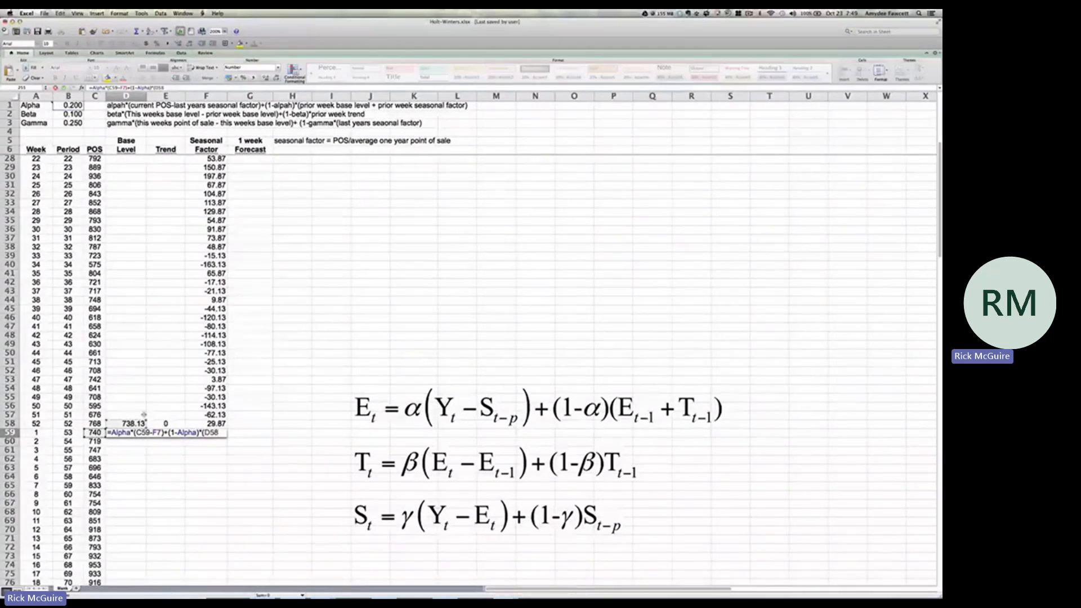
text(+)
click(166, 424)
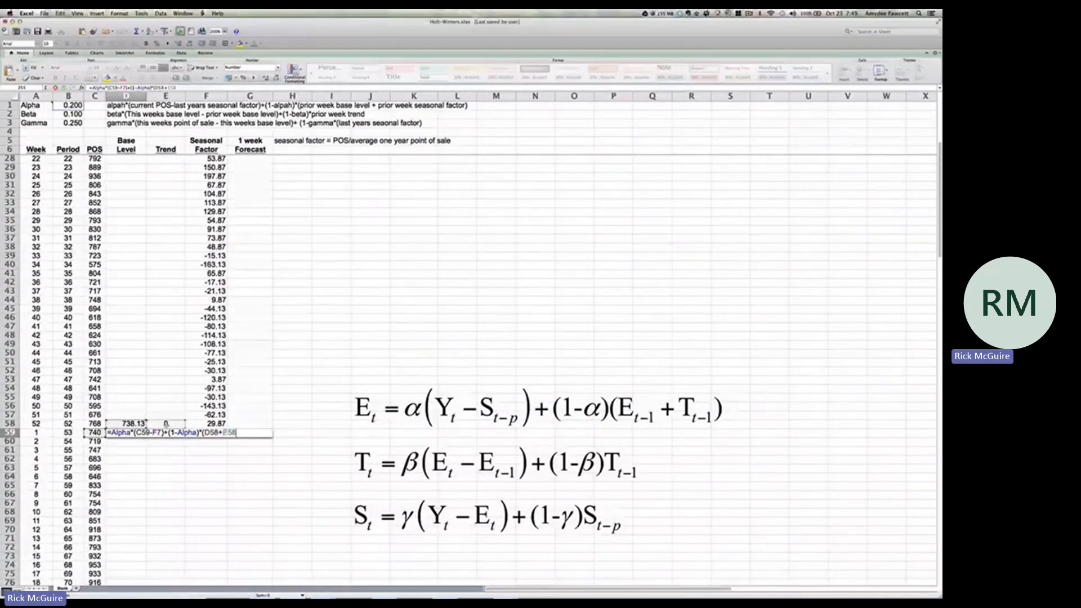
text())
key(Return)
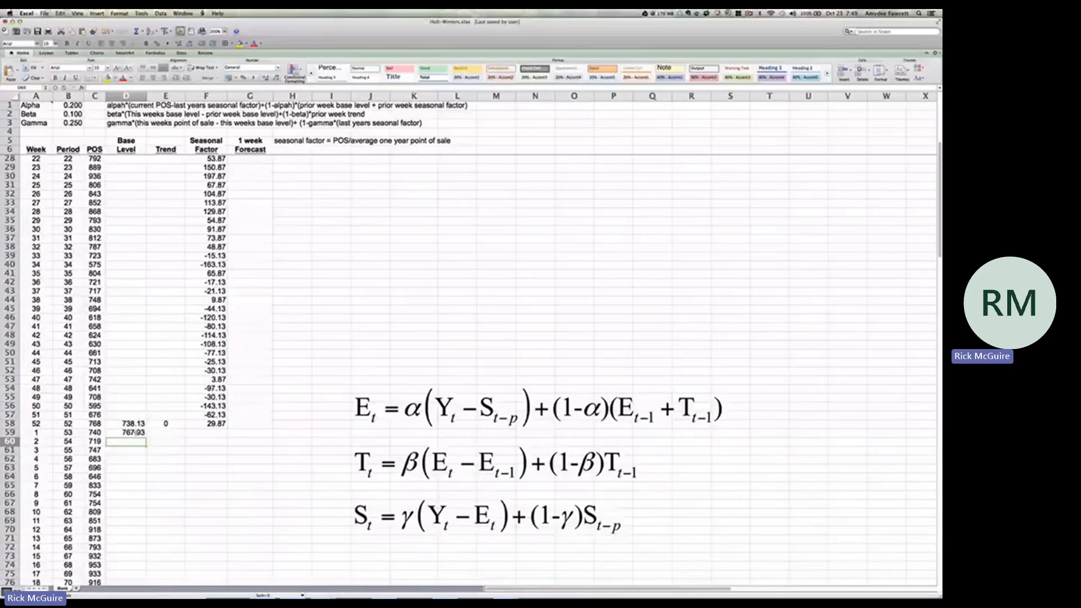
click(135, 432)
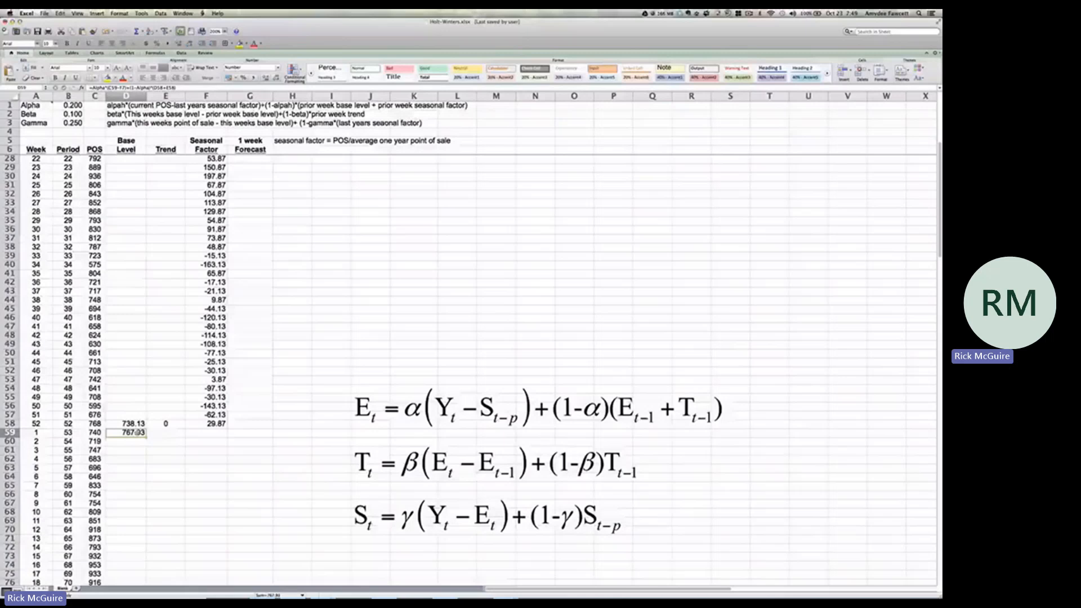
Begin the period 53 trend formula in E59 with =Beta*(D59-D58), the smoothed change in base level
click(166, 433)
text(=)
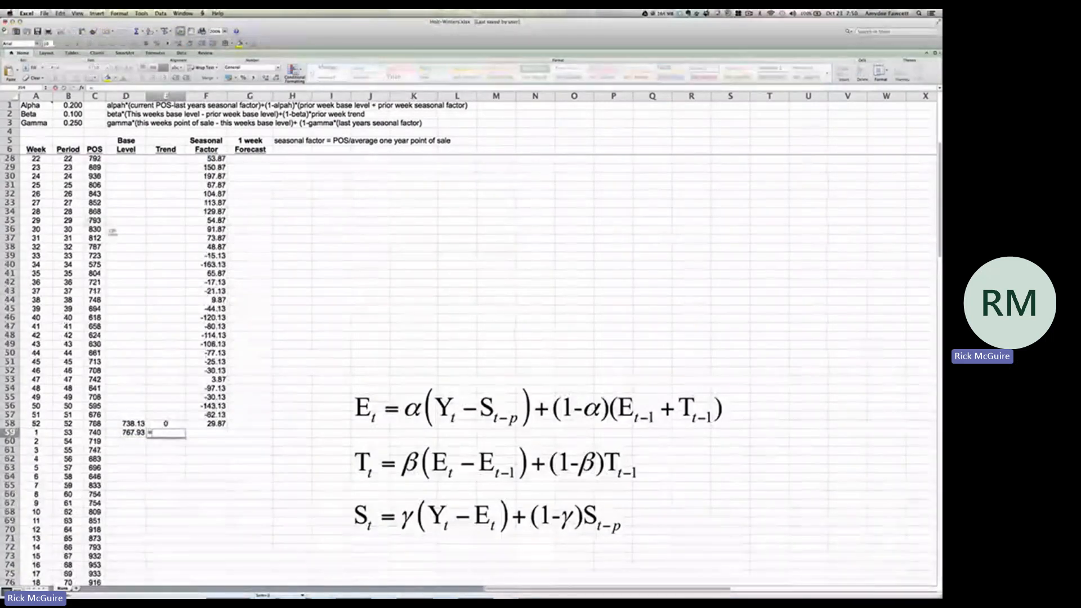
click(68, 113)
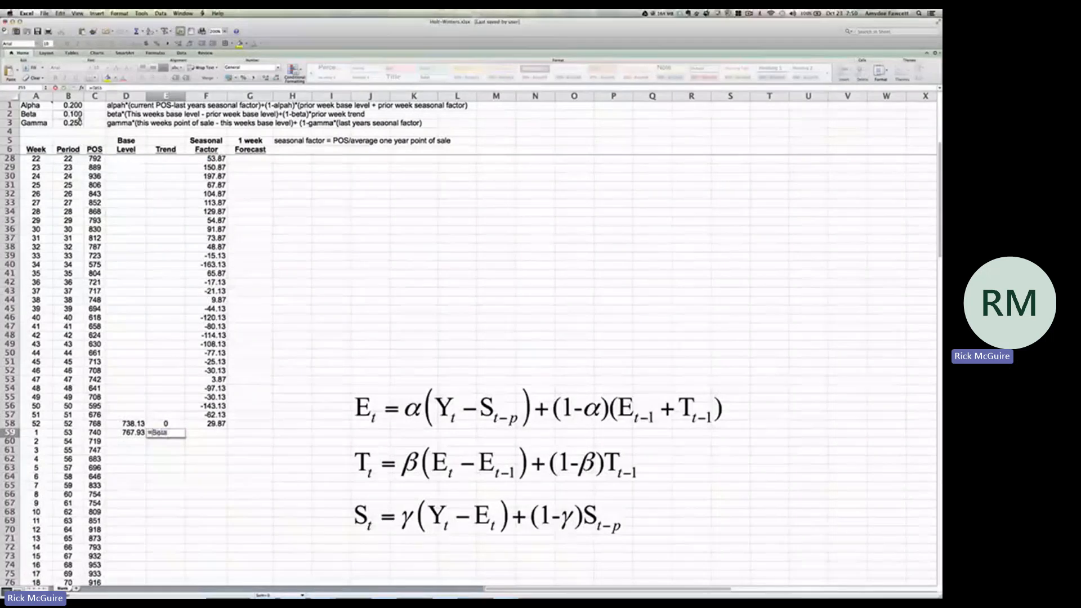
text(*()
click(126, 432)
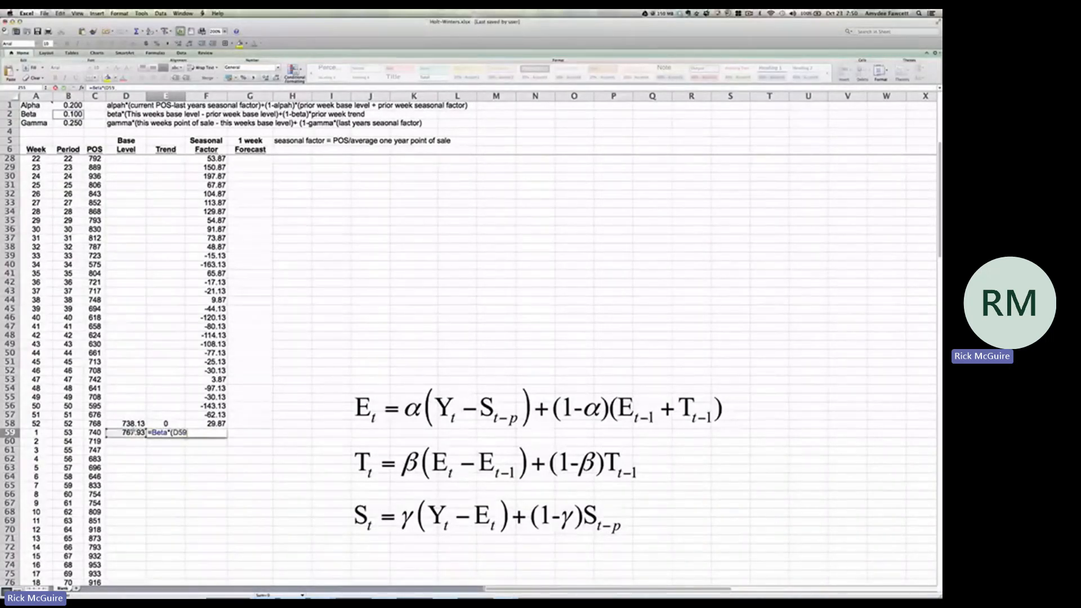
text(-)
click(139, 423)
text())
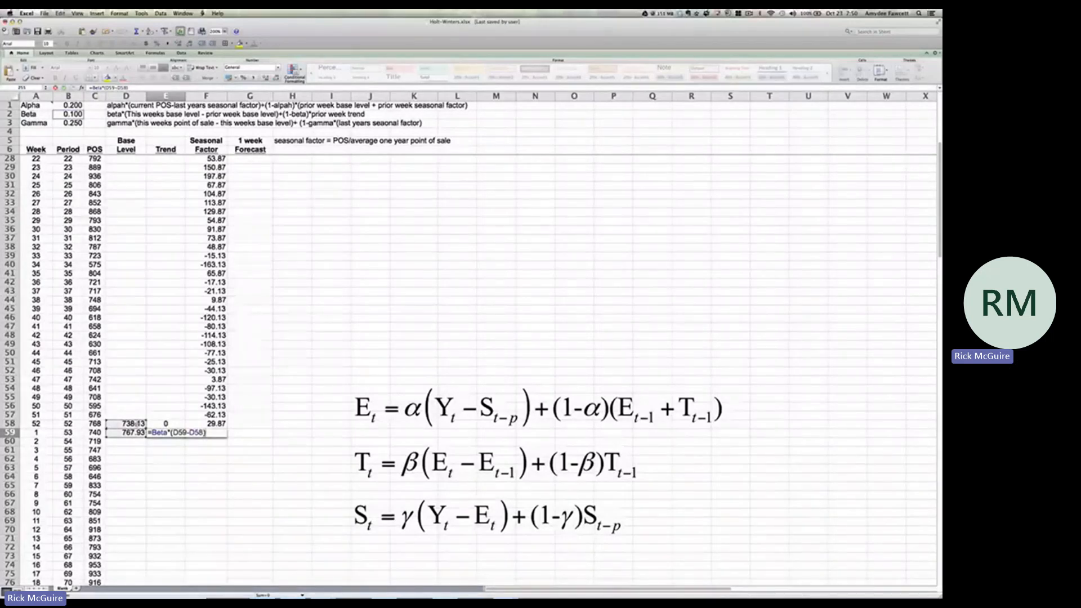
text(+(1-Beta)*)
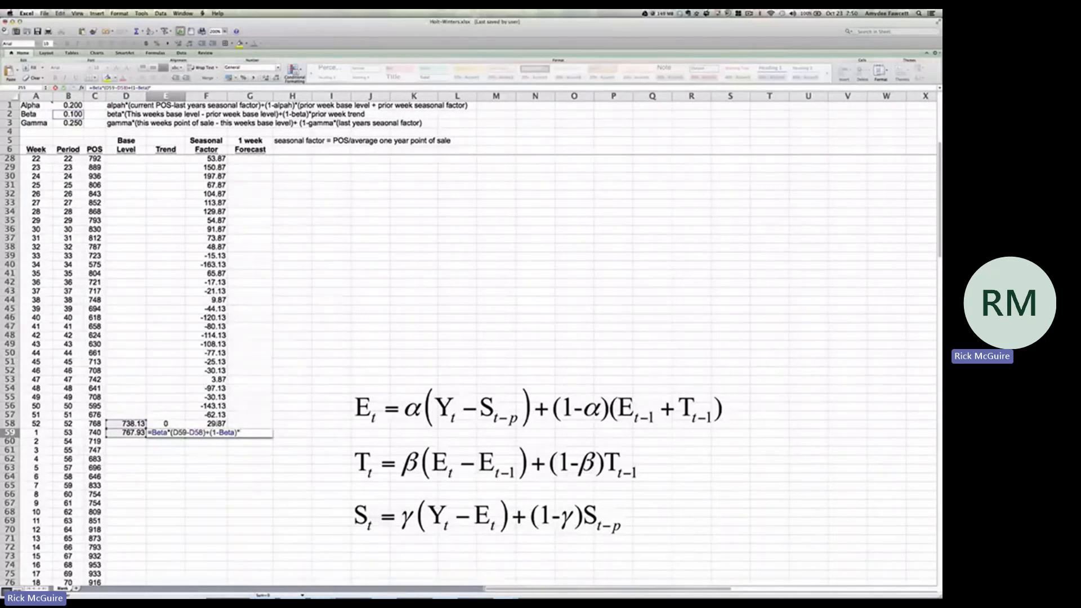
Complete the trend formula in E59 by adding +(1-Beta)*E58 for the prior week's trend
click(173, 423)
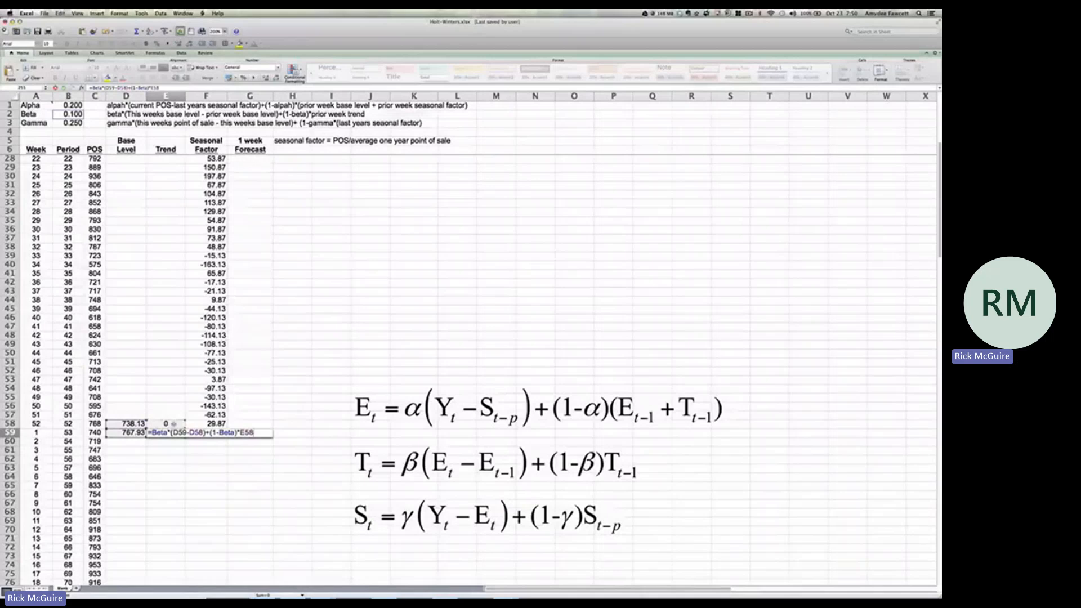
key(Return)
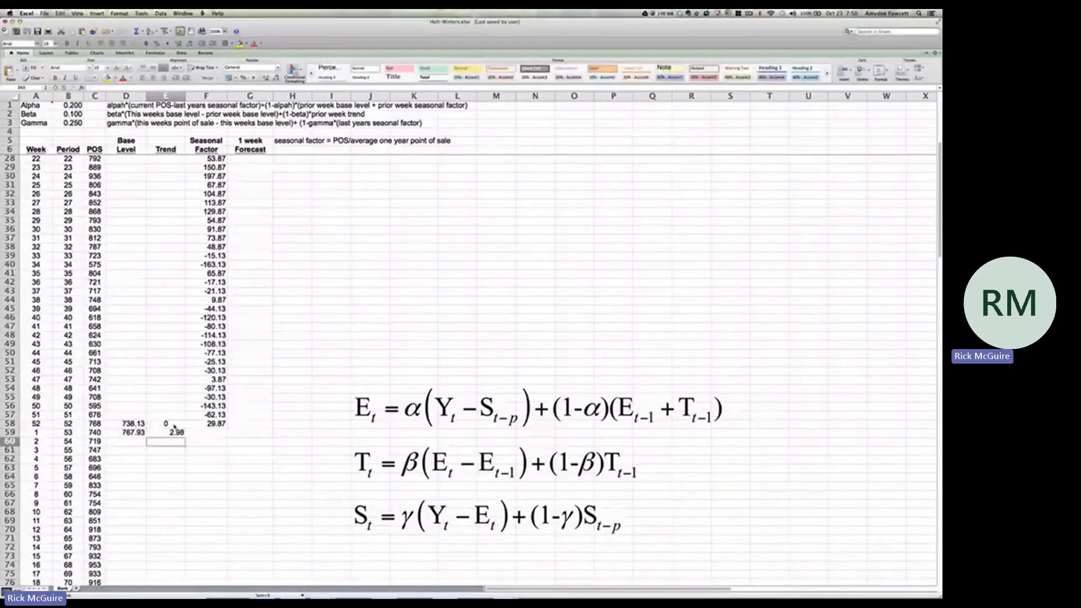
click(175, 434)
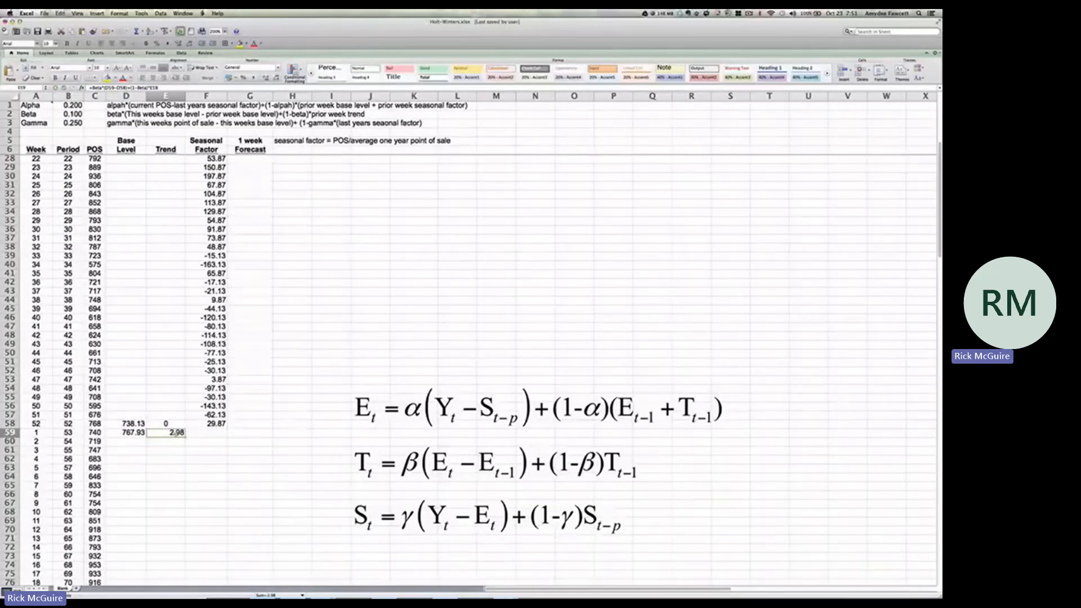
Begin the period 53 seasonal factor formula in F59 with =Gamma*(C59-D59)+, using this week's POS and base level
click(215, 434)
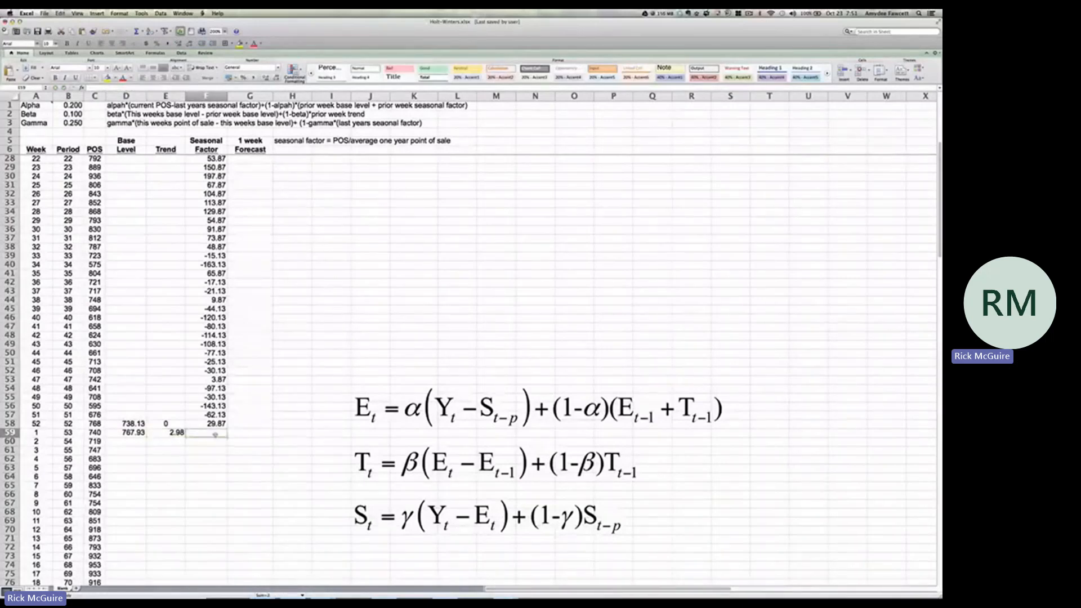
text(=)
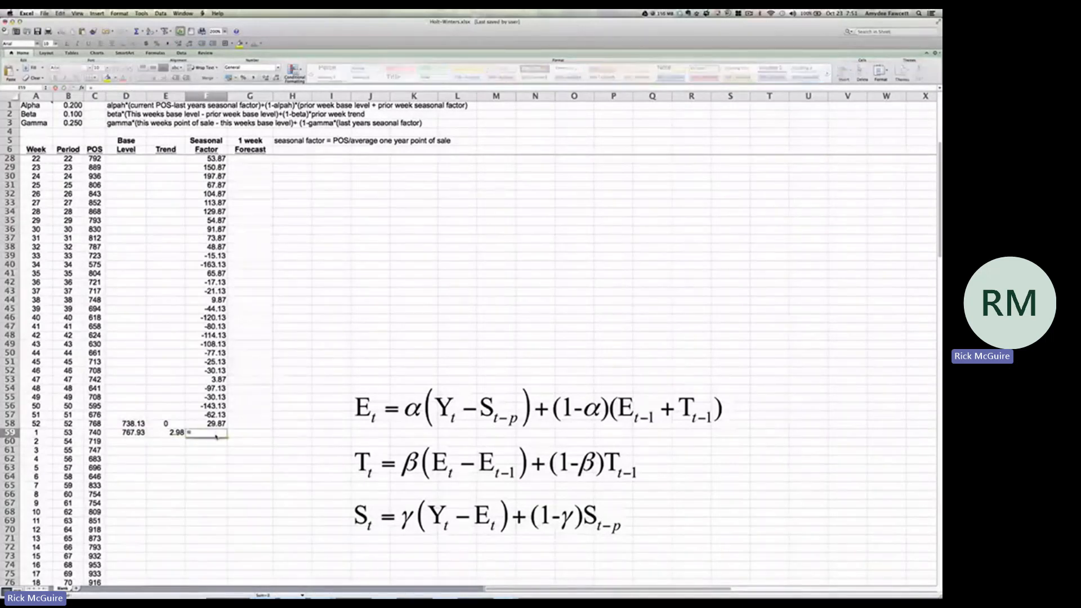
click(76, 123)
text(*)
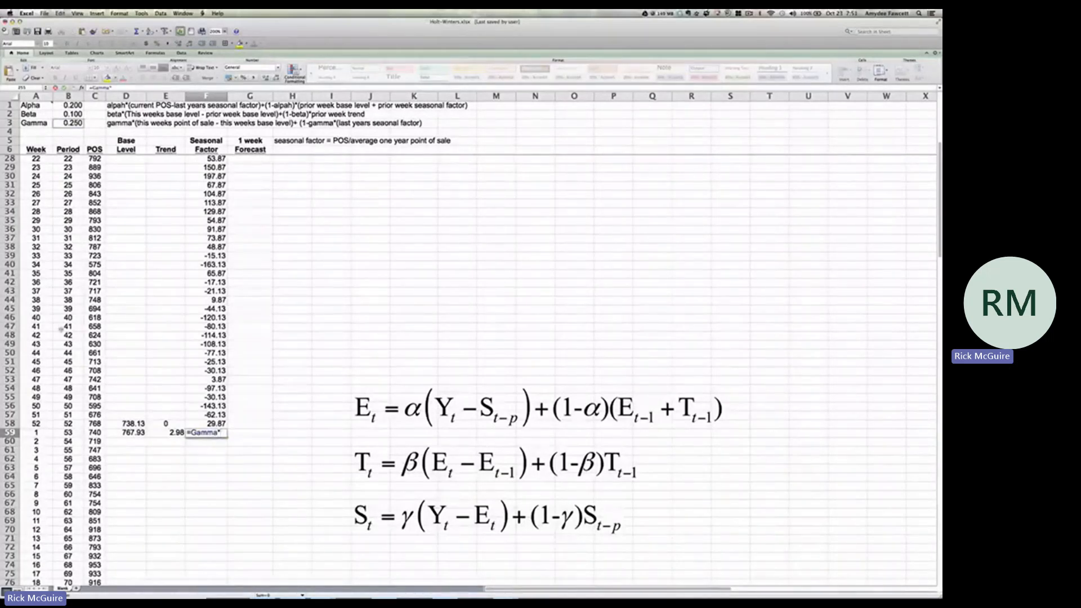
text(()
click(94, 432)
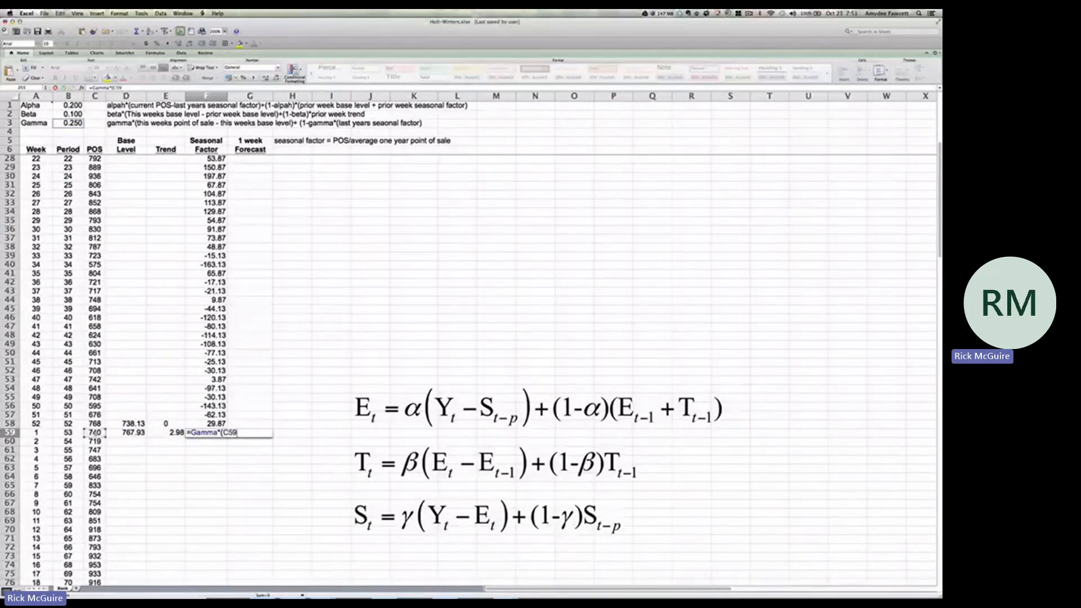
text(-)
click(137, 434)
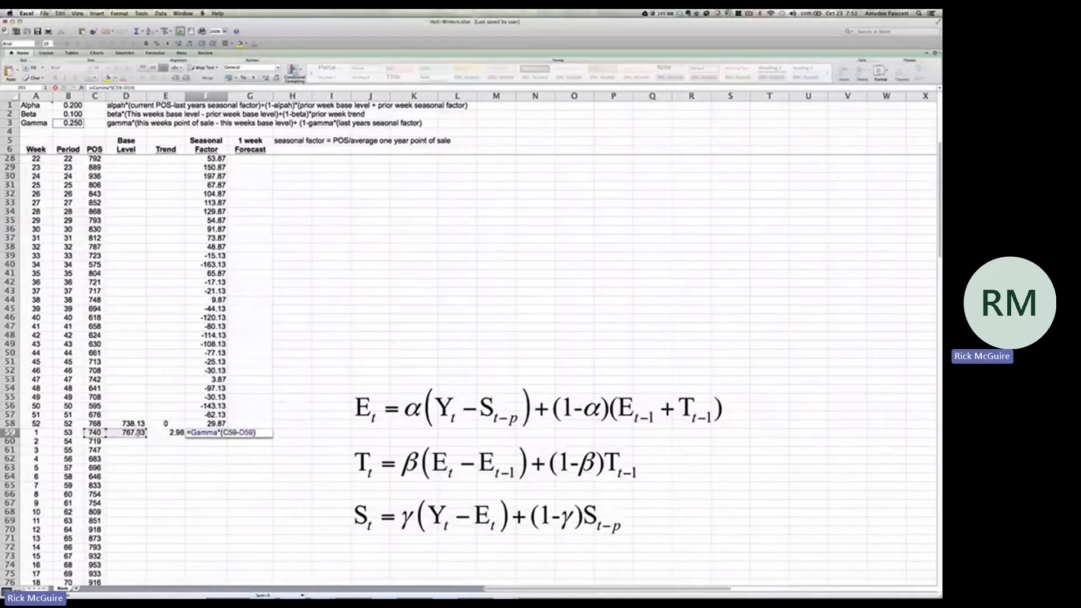
text()+(1-)
Complete the seasonal factor formula in F59 by adding (1-Gamma)*F7 for last year's week 1 seasonal factor
click(77, 123)
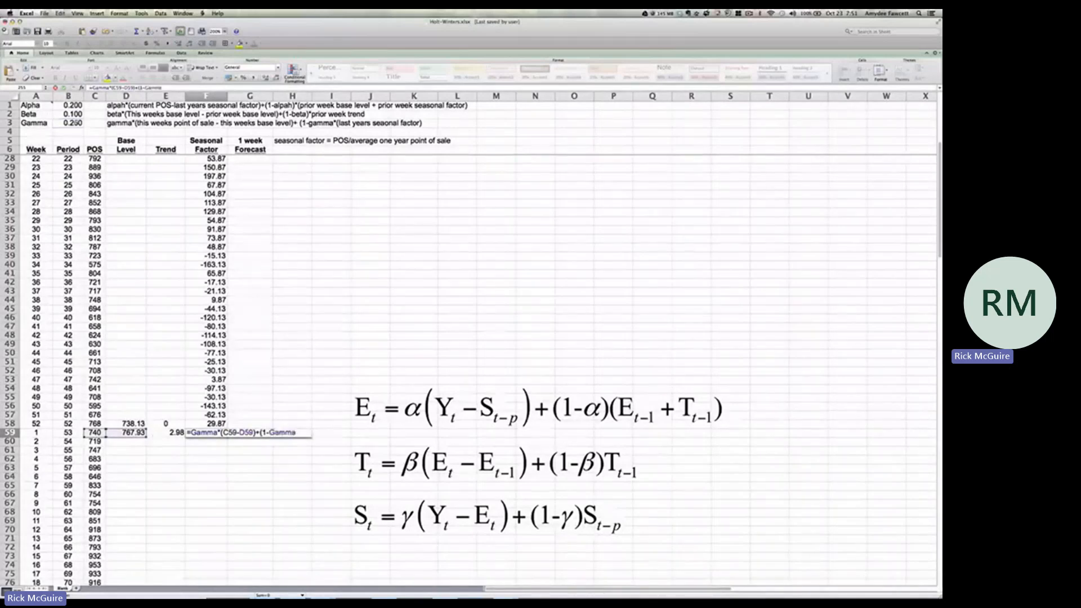
text()()
scroll(214, 349, up, 5)
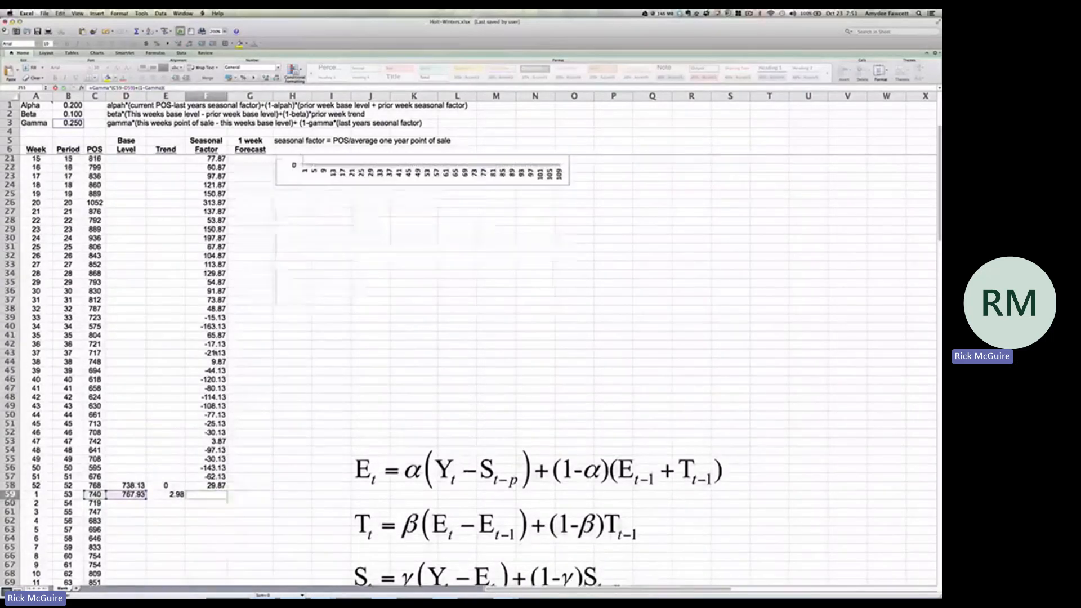
scroll(214, 354, up, 8)
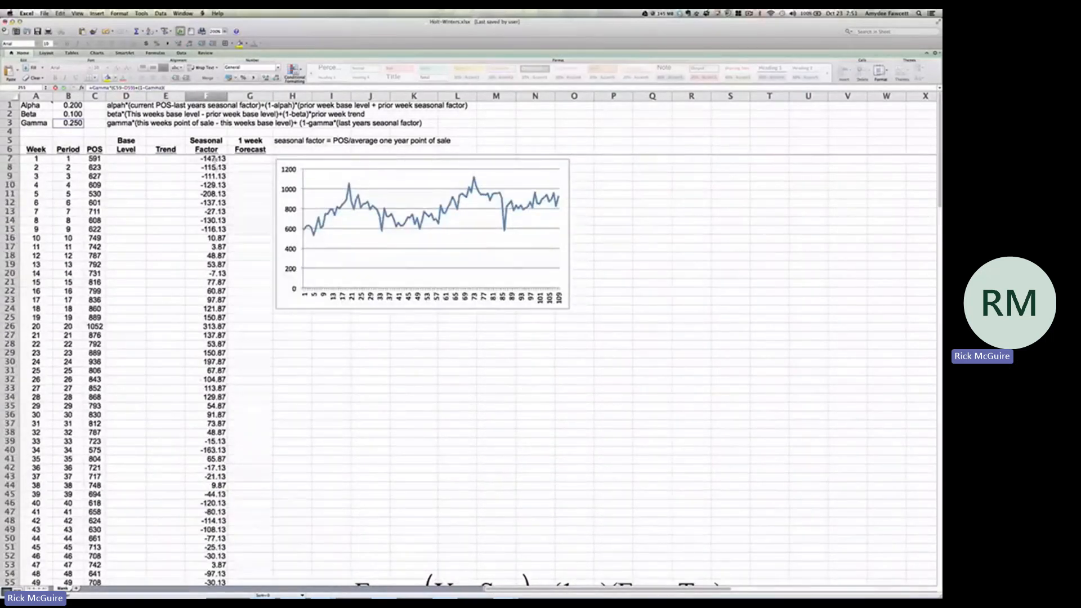
click(214, 159)
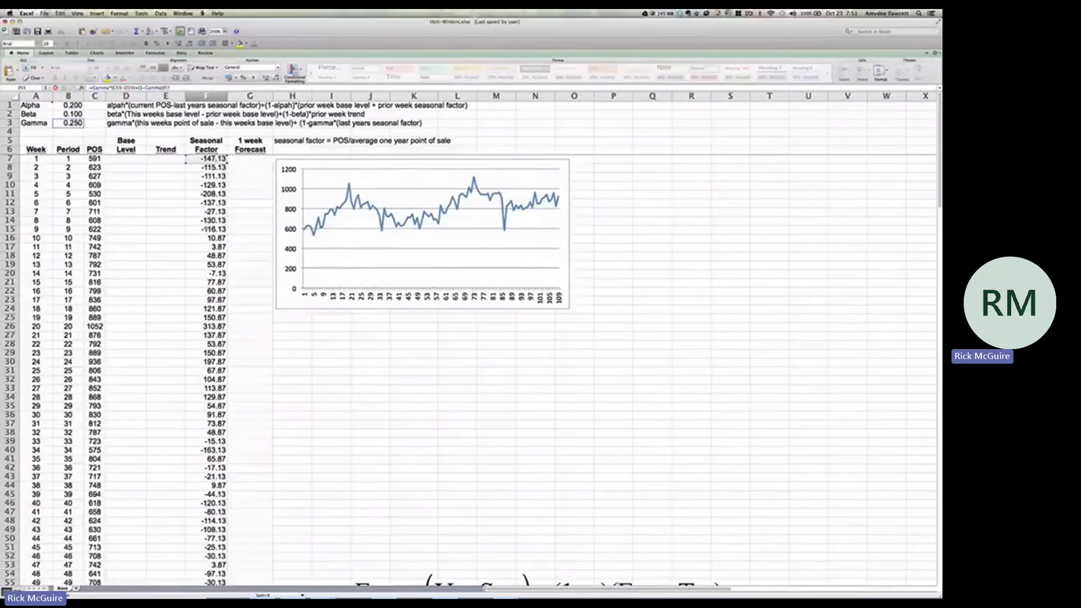
scroll(214, 372, down, 8)
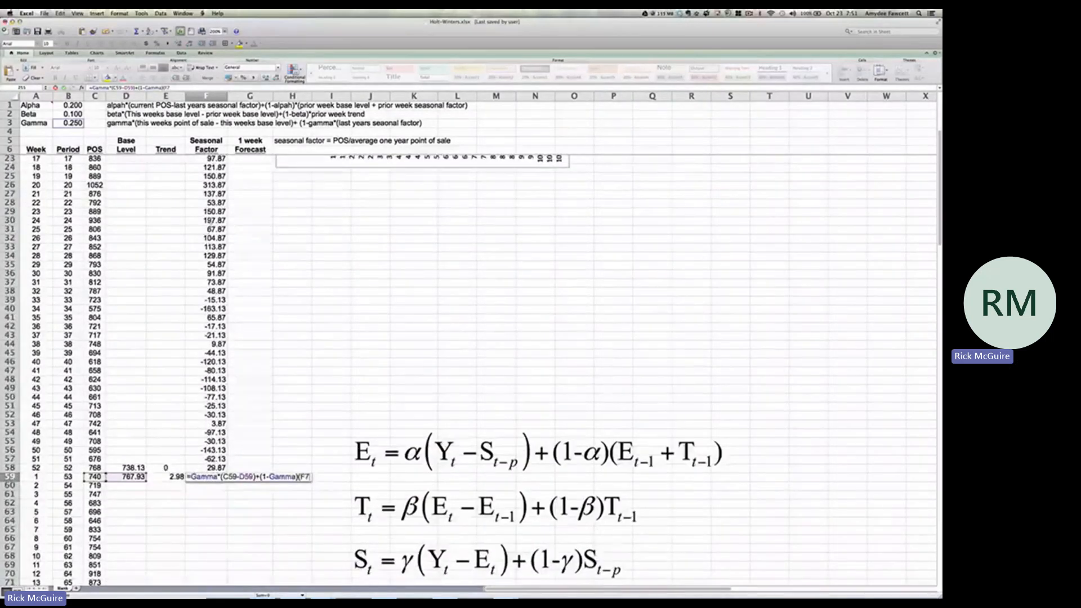
text())
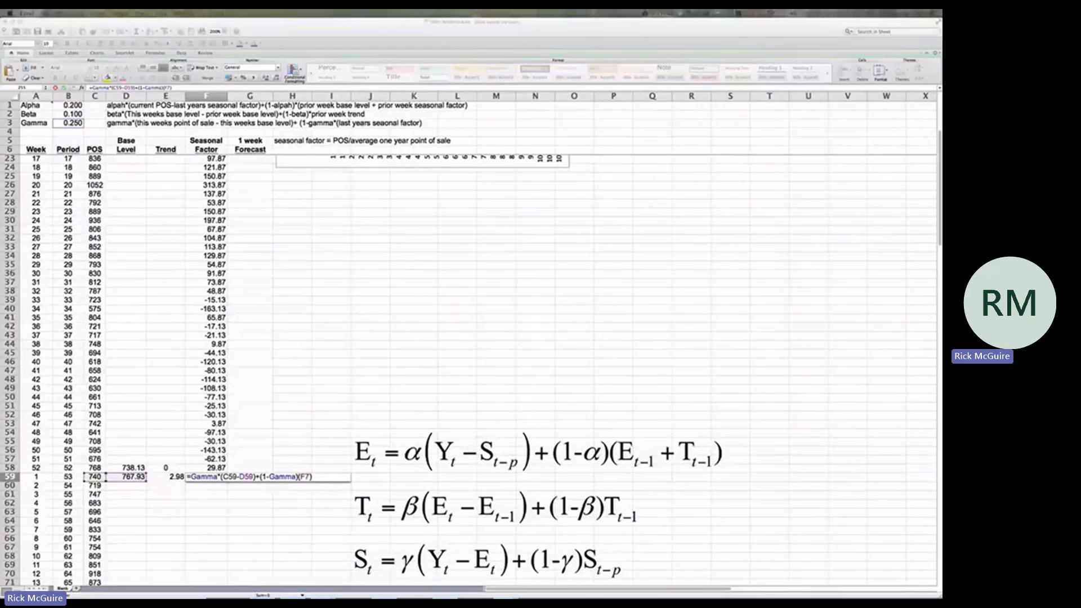
key(Return)
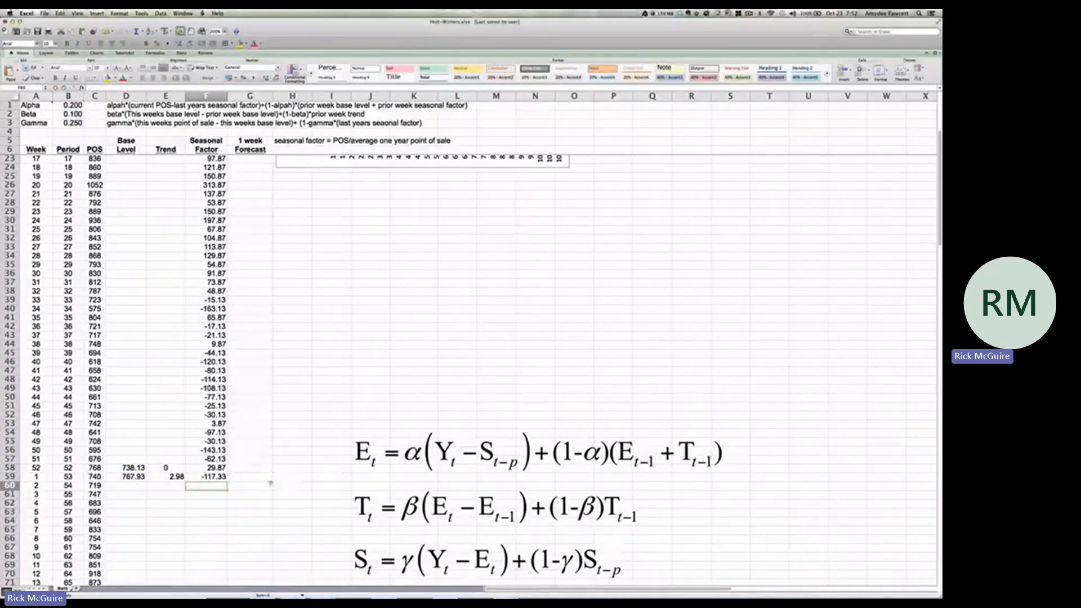
Fill the base level, trend and seasonal factor formulas in D59:F59 down through period 109 in row 115
click(219, 477)
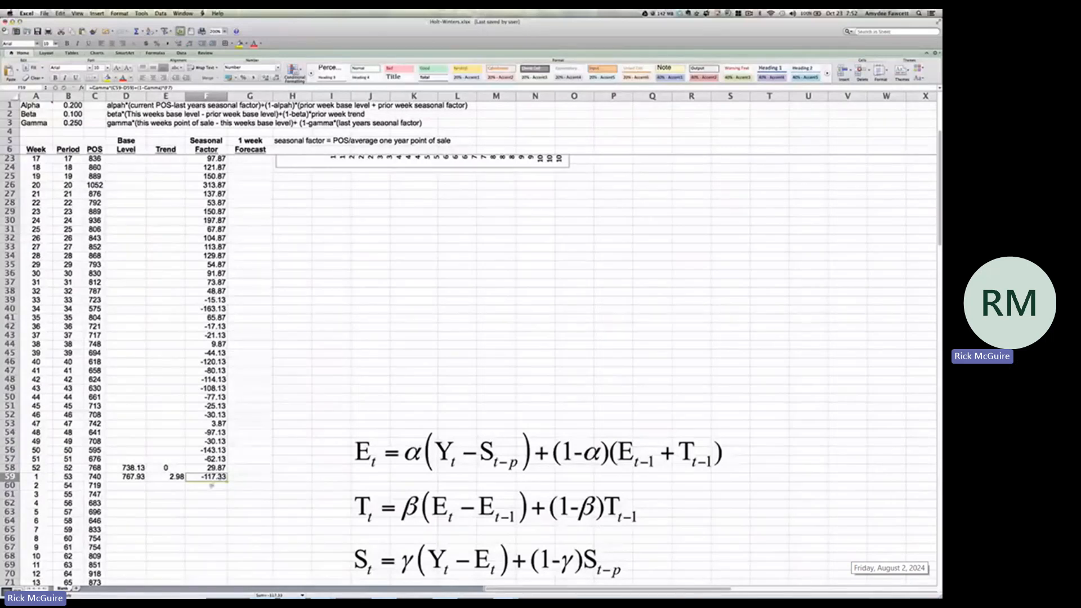
click(130, 477)
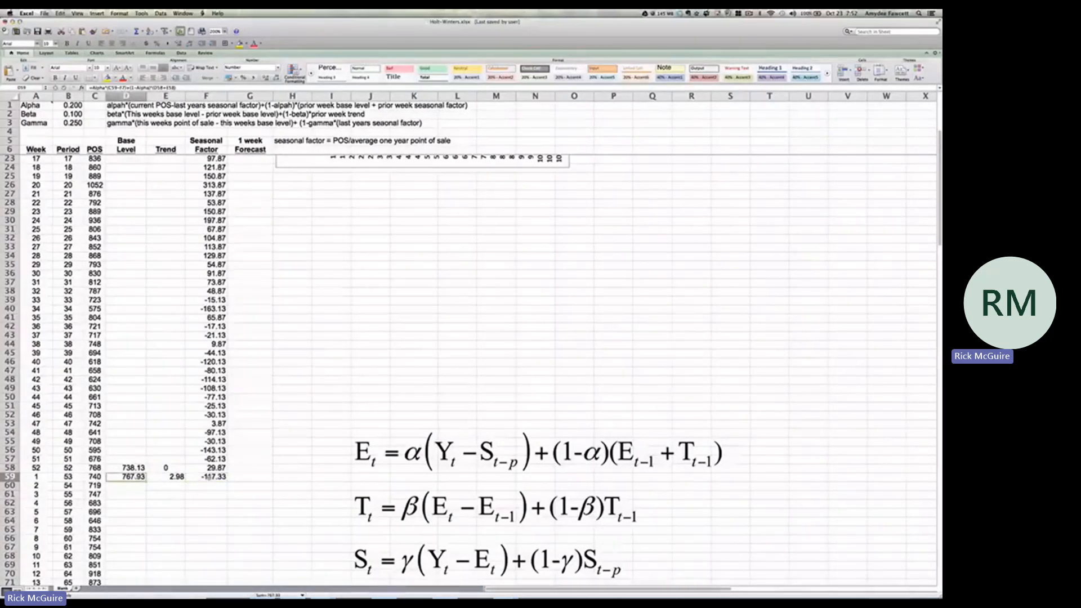
shift+click(209, 477)
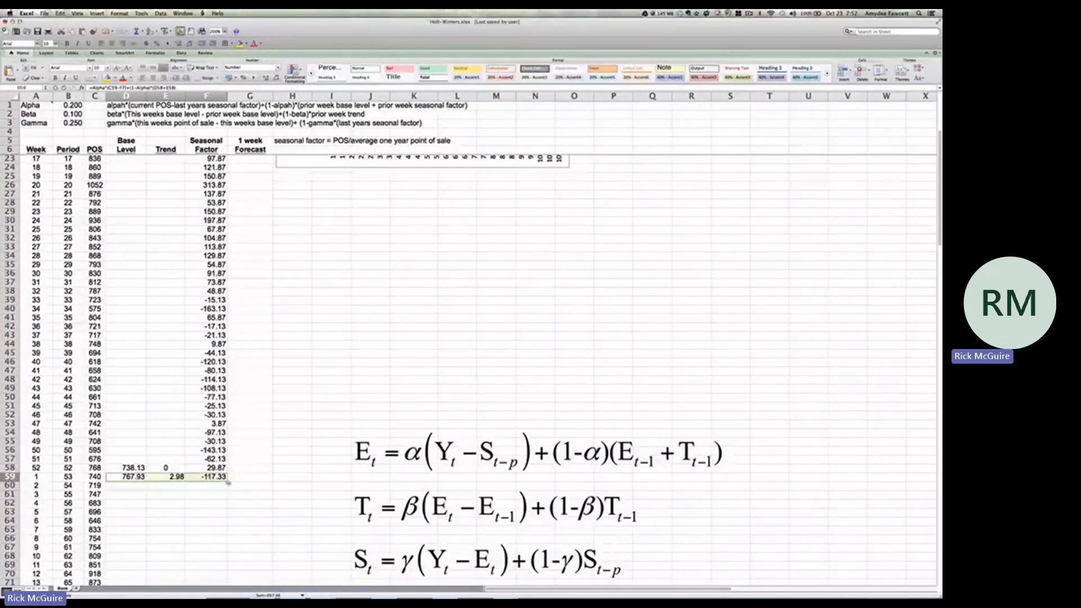
drag(227, 481, 220, 510)
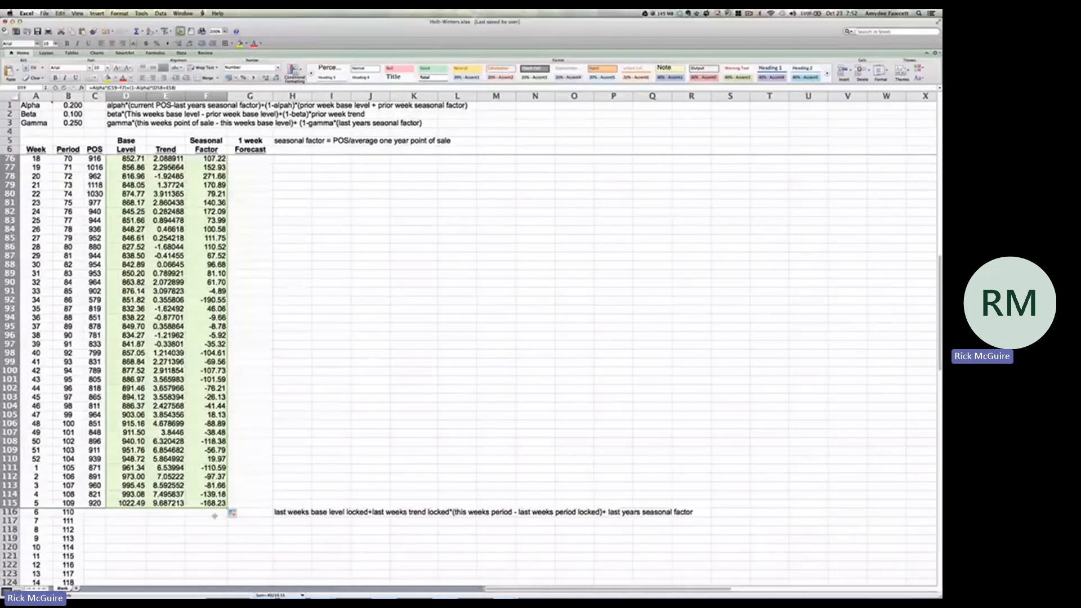
click(249, 515)
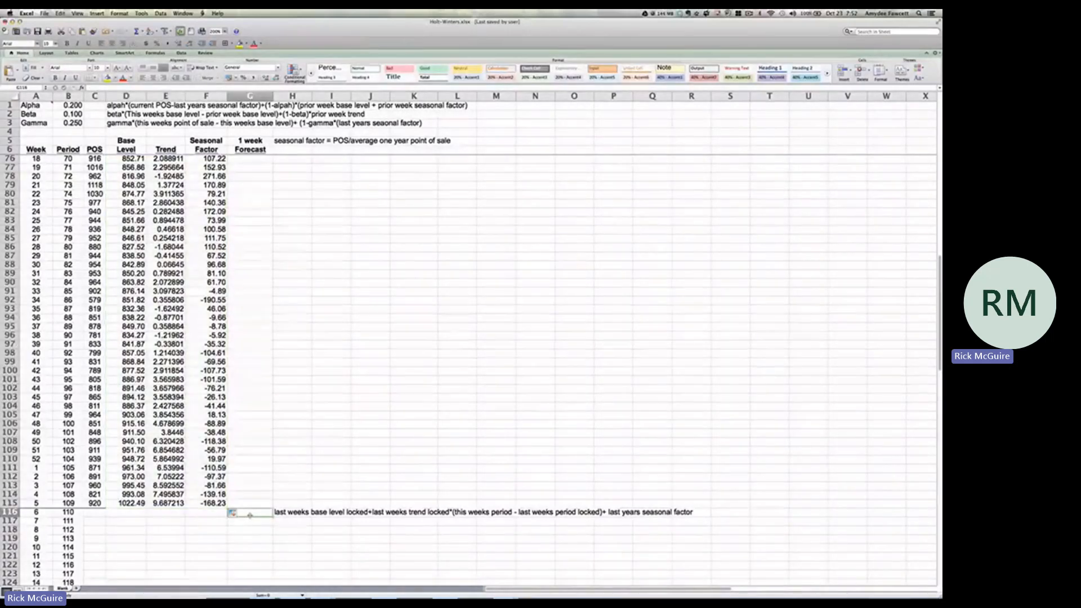
text(=)
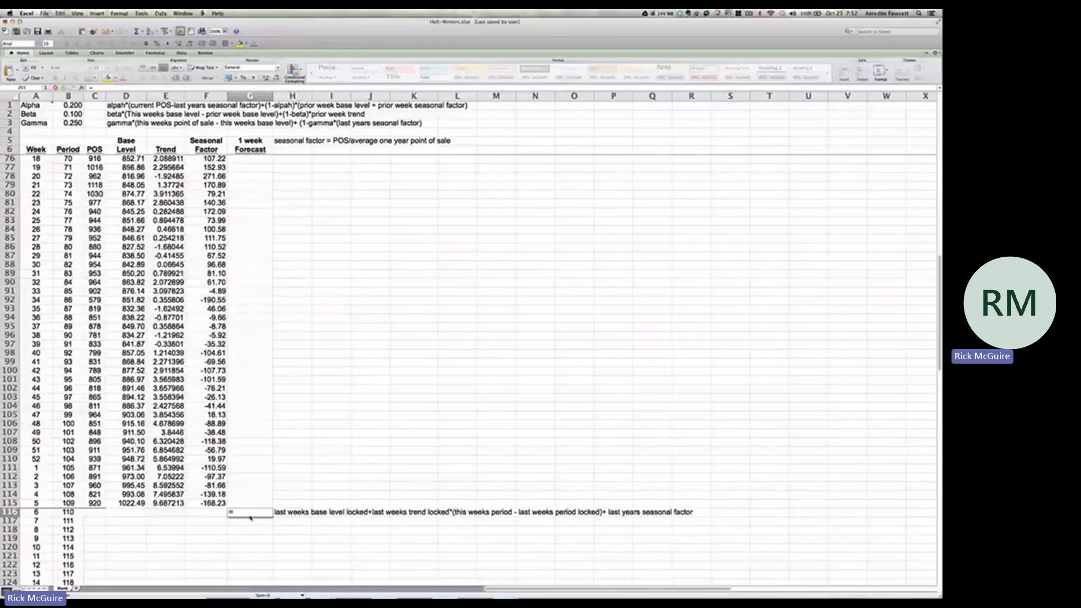
click(246, 527)
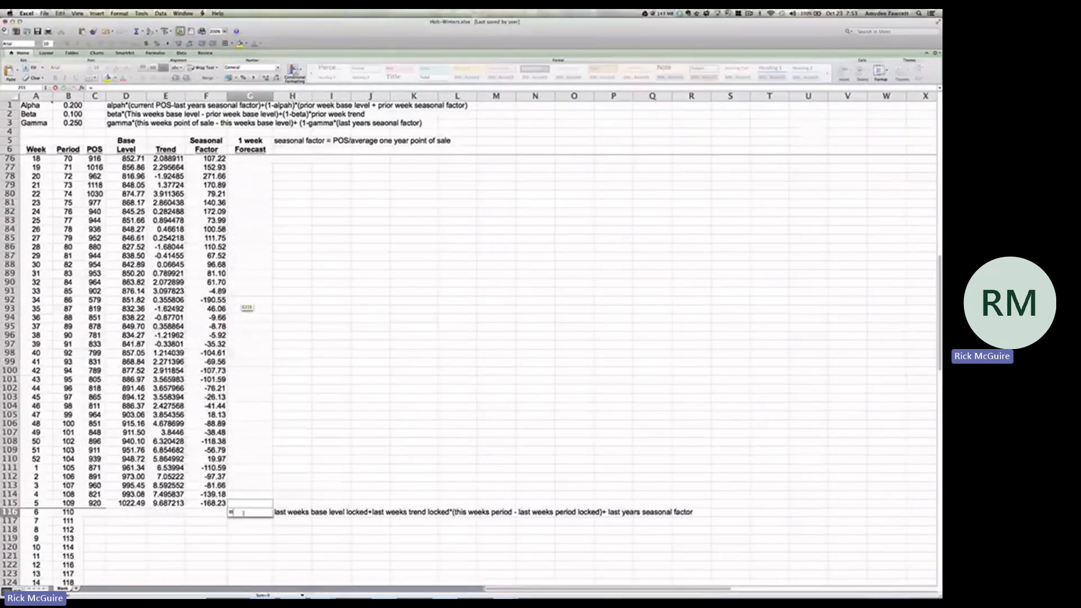
scroll(233, 544, down, 15)
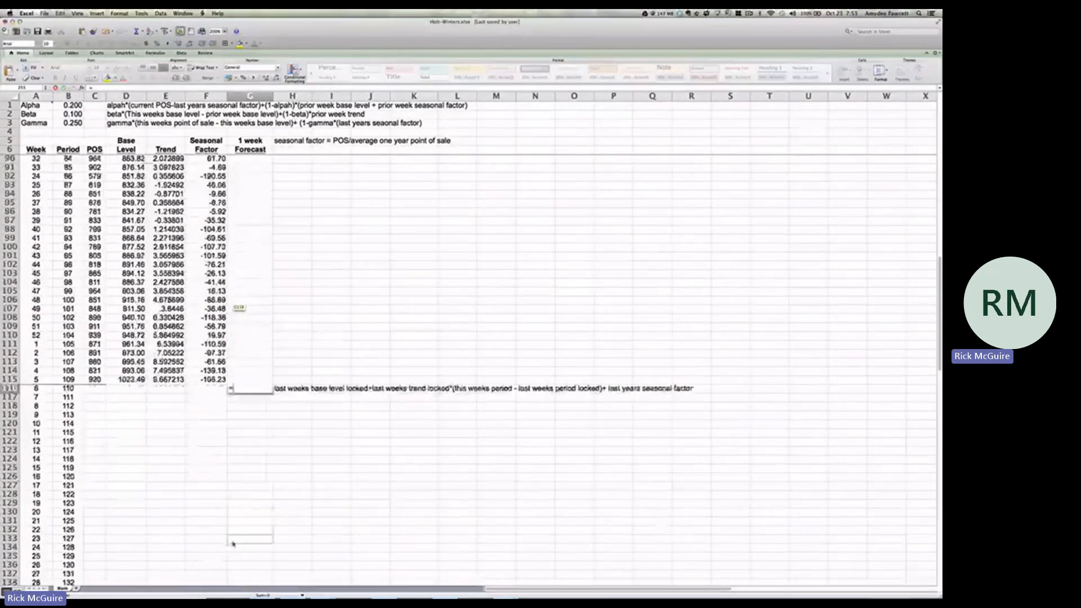
scroll(233, 544, up, 3)
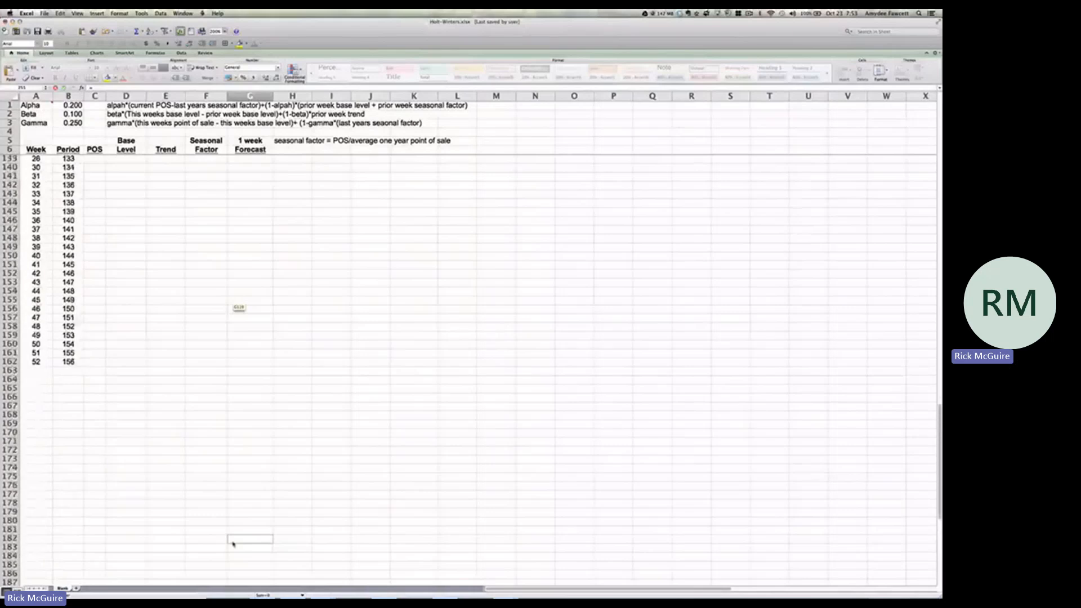
scroll(233, 544, up, 5)
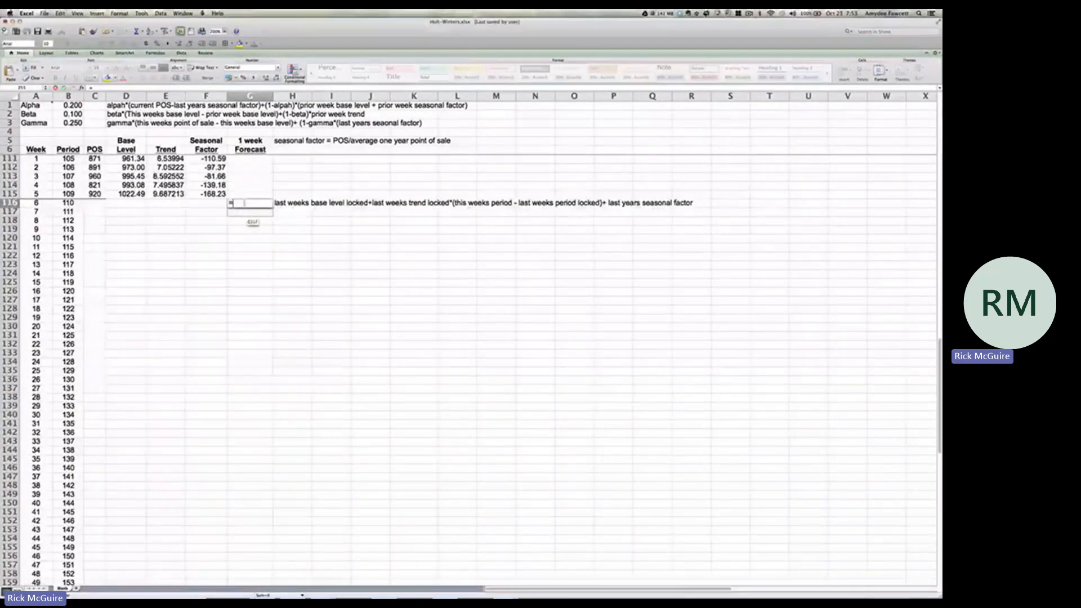
scroll(252, 222, up, 7)
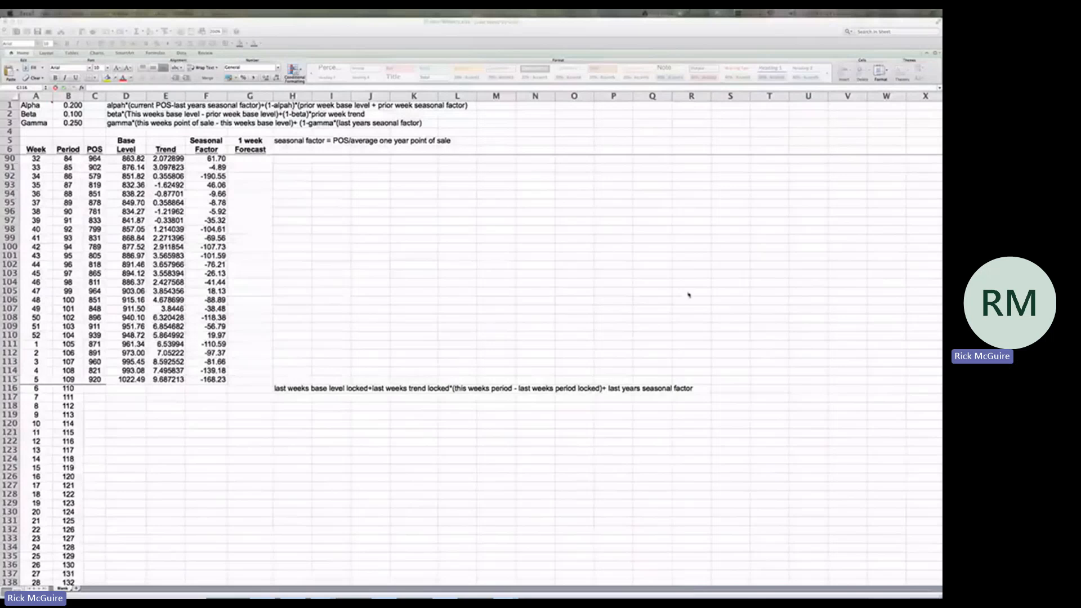
Begin the period 110 forecast formula in G116 with =$D$115+$E$115, locking last week's base level and trend as absolute references
click(256, 388)
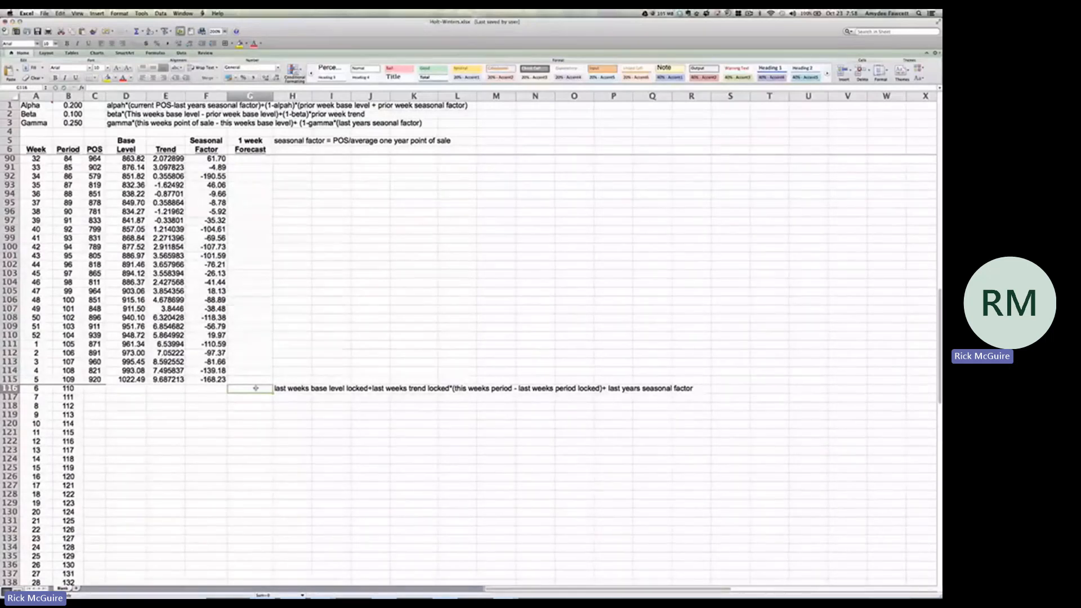
text(=)
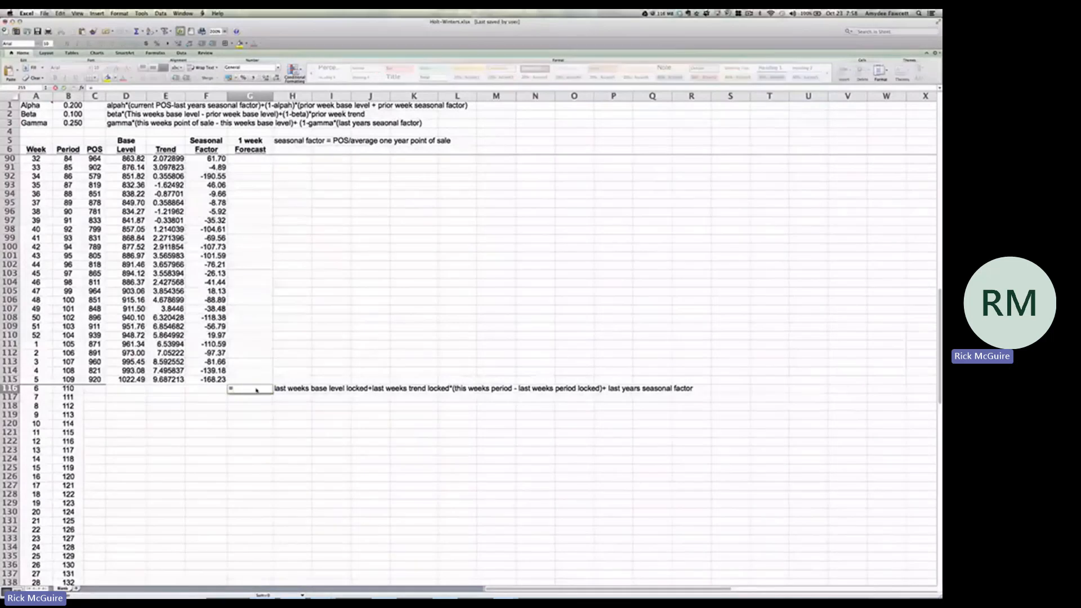
click(140, 380)
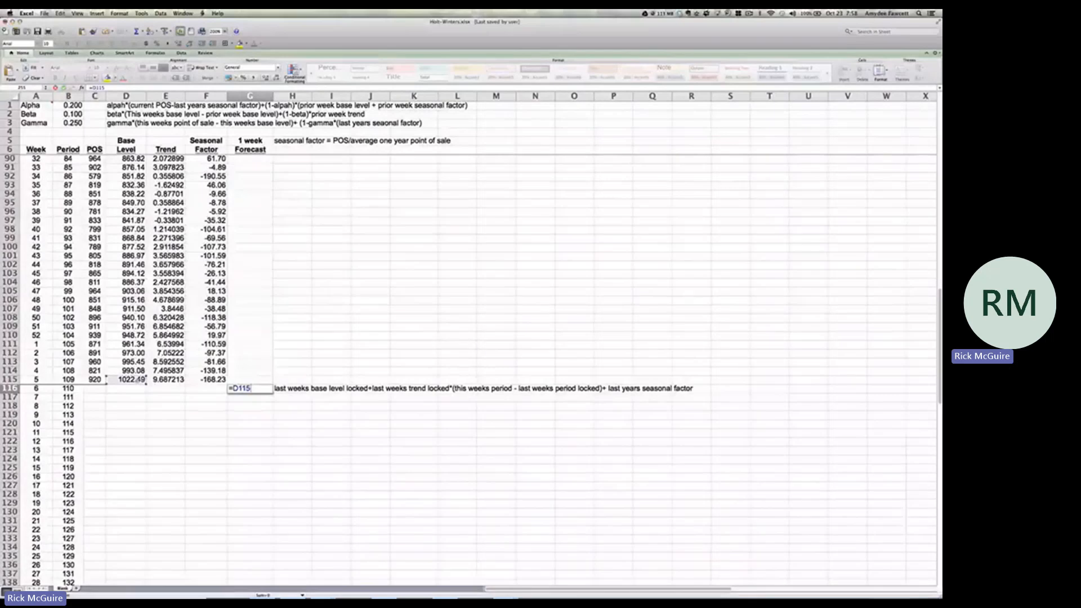
key(super+t)
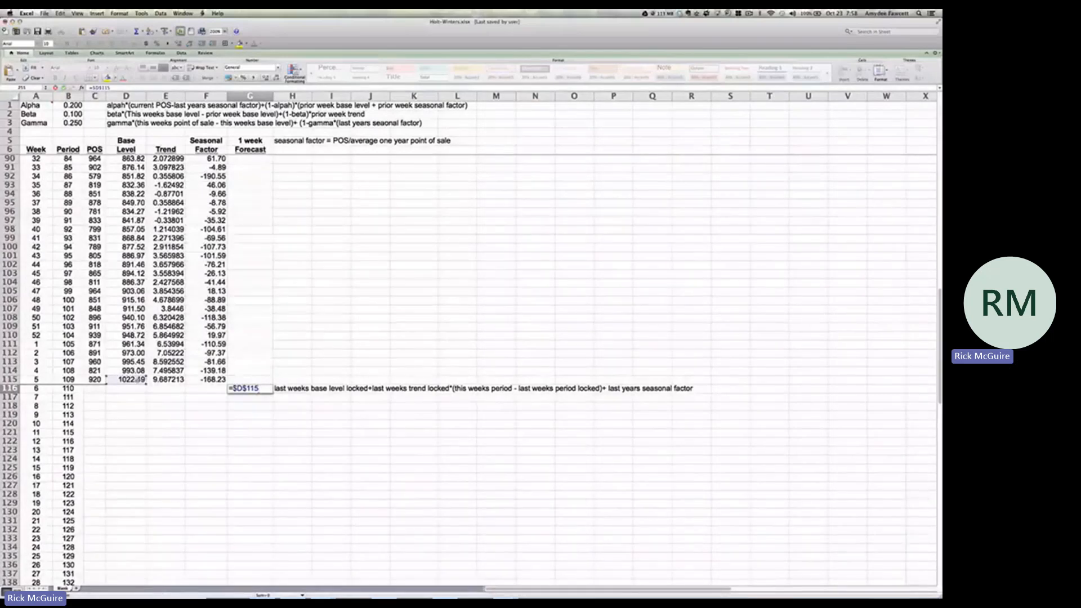
text(+)
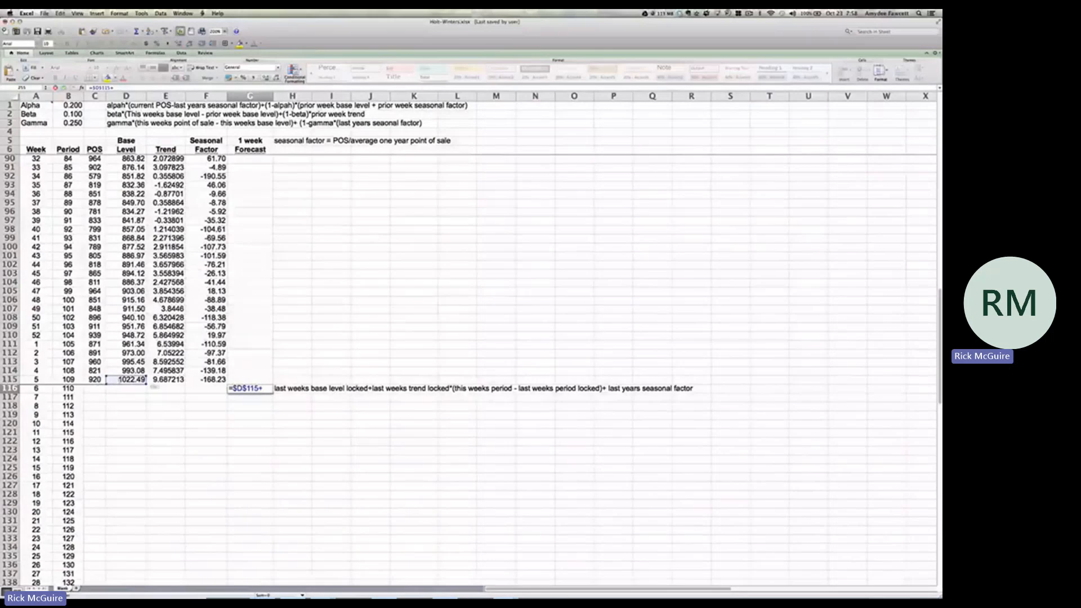
click(161, 381)
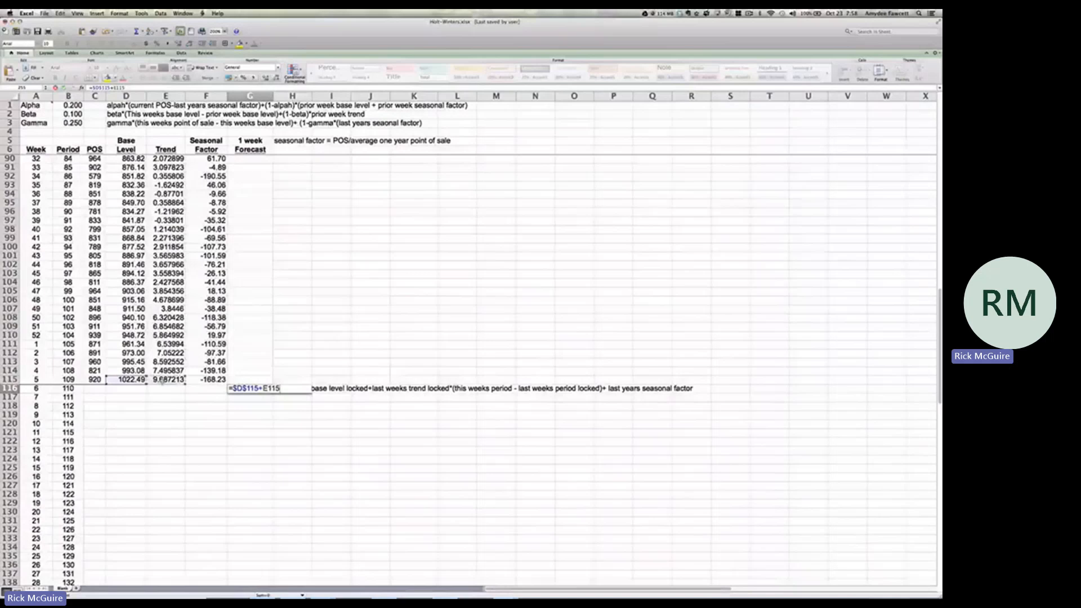
key(super+t)
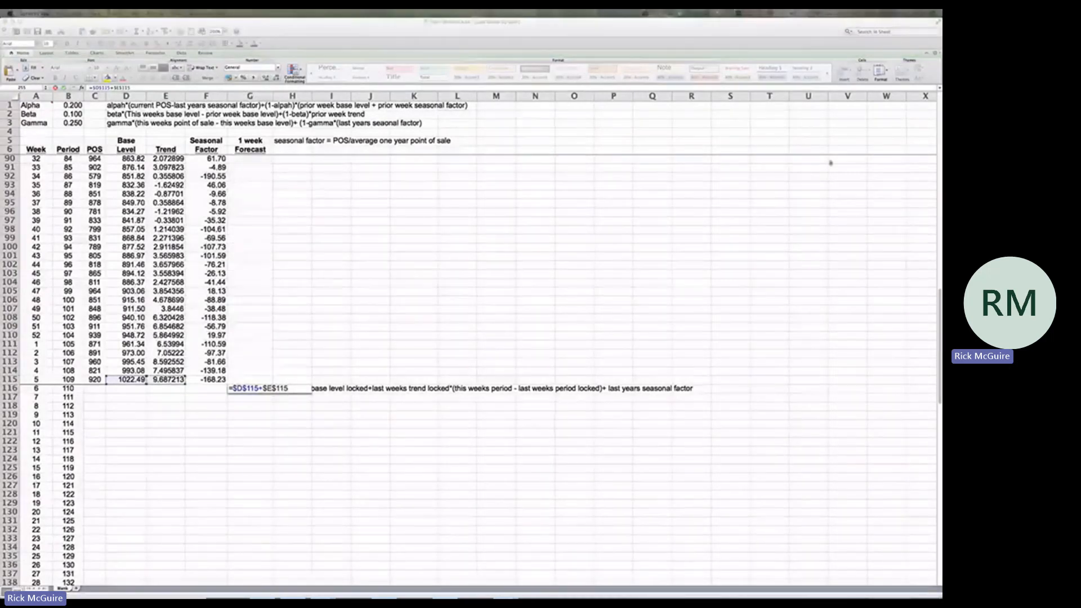
Multiply the trend in G116's formula by the periods elapsed, adding *(B116-$B$115) with last week's period locked
click(302, 389)
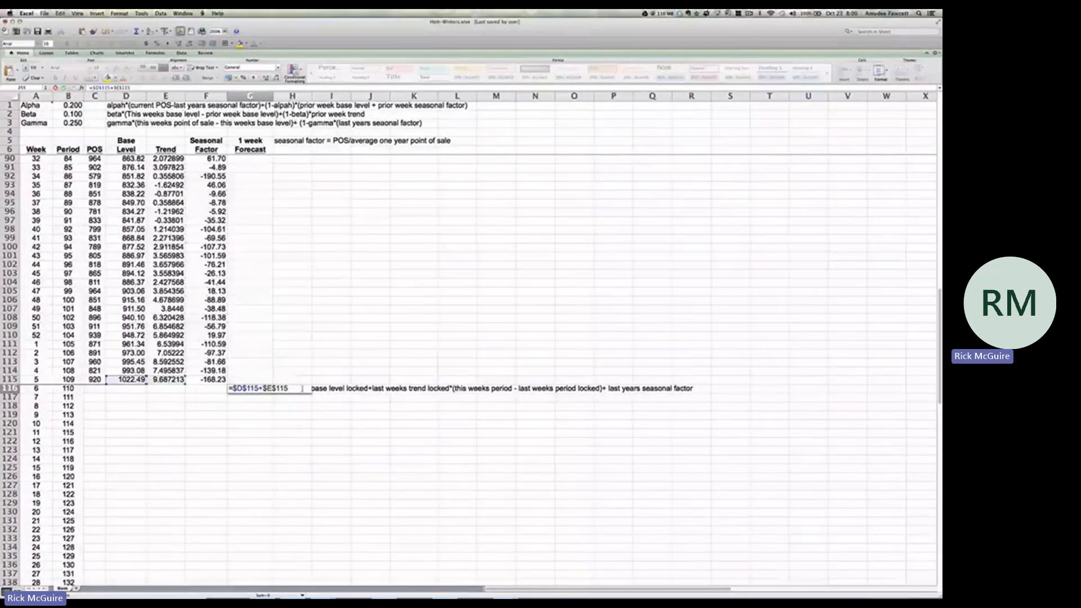
text(*)
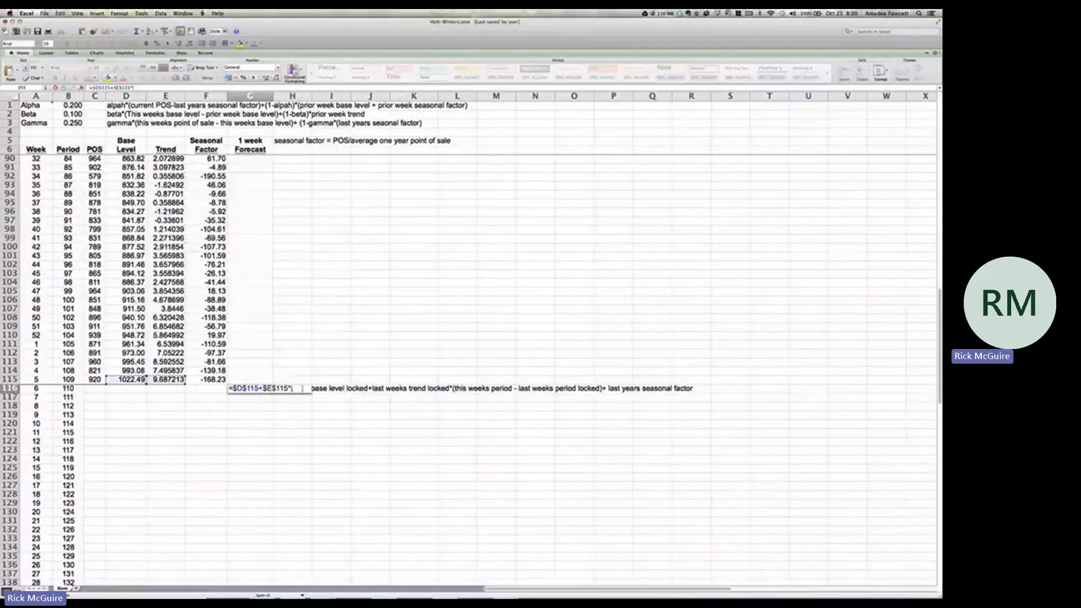
text(()
click(75, 388)
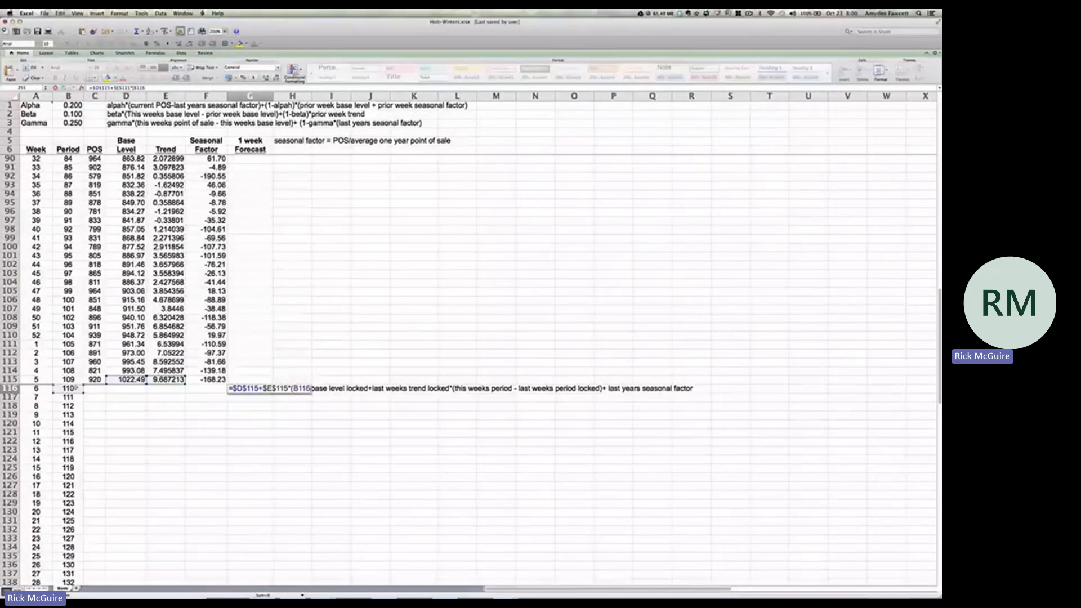
text(-)
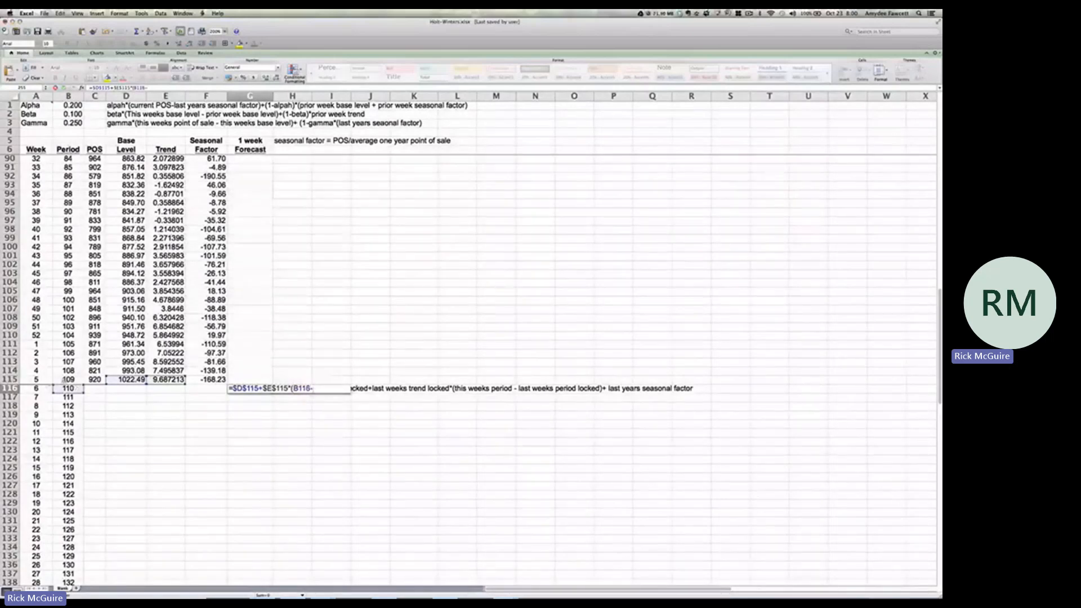
click(63, 379)
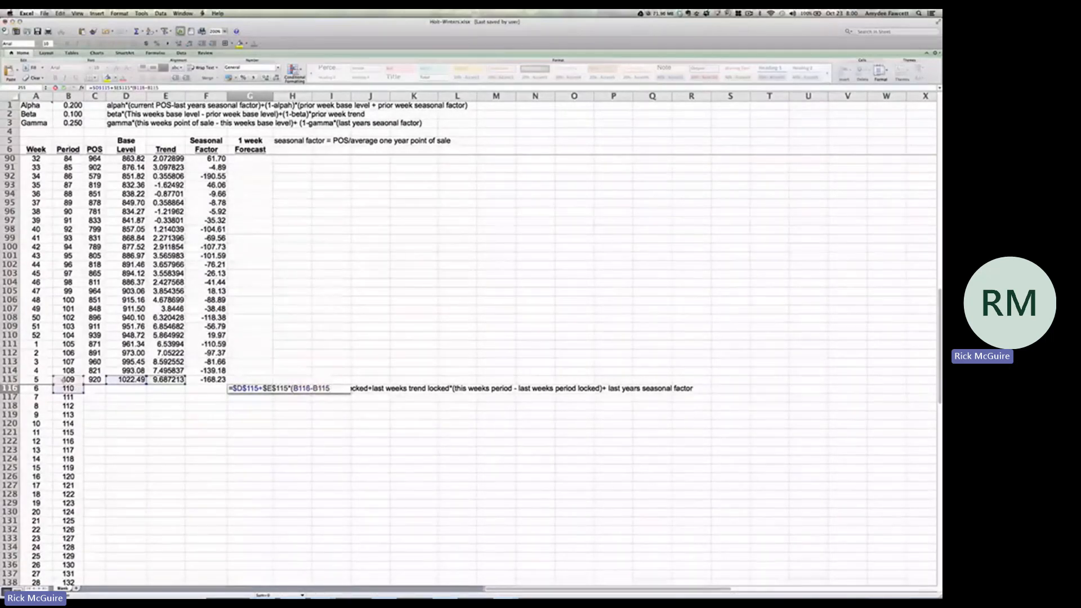
key(F4)
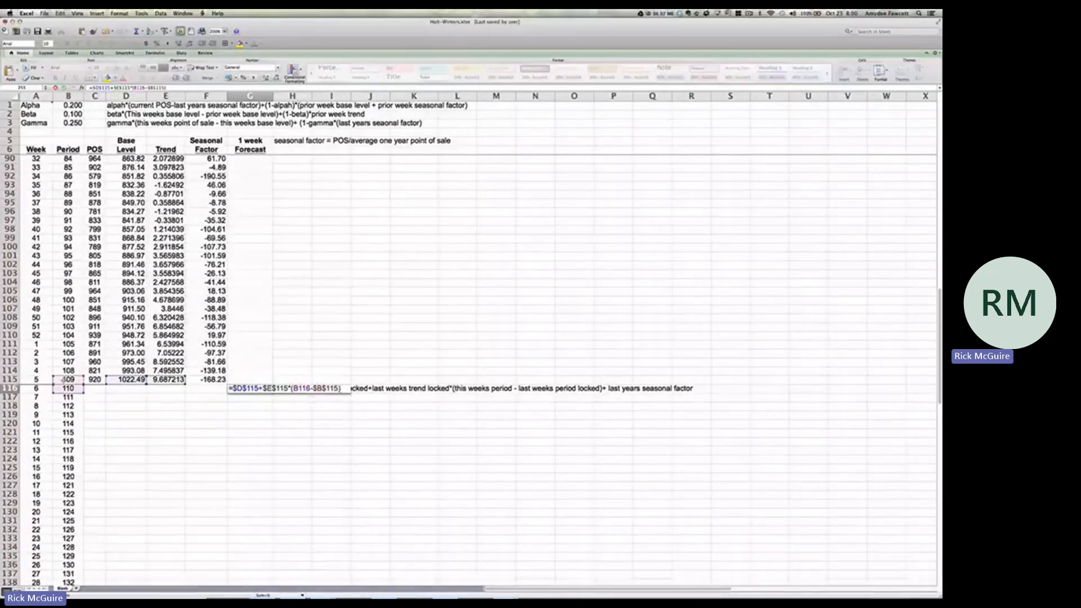
Complete the period 110 forecast formula in G116 by adding last year's week 6 seasonal factor, F64
scroll(63, 379, up, 2)
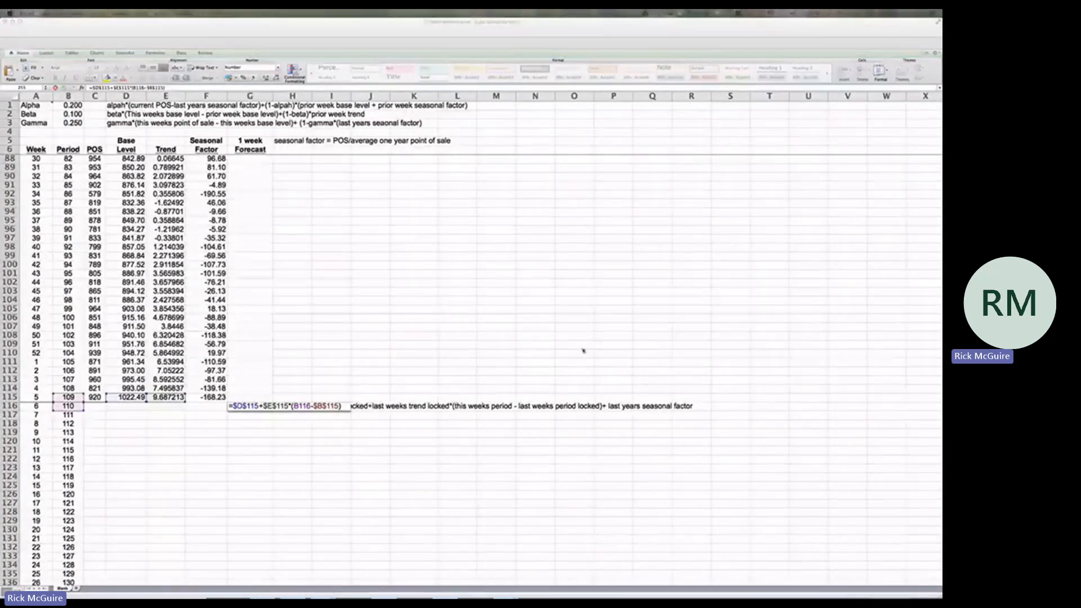
click(345, 407)
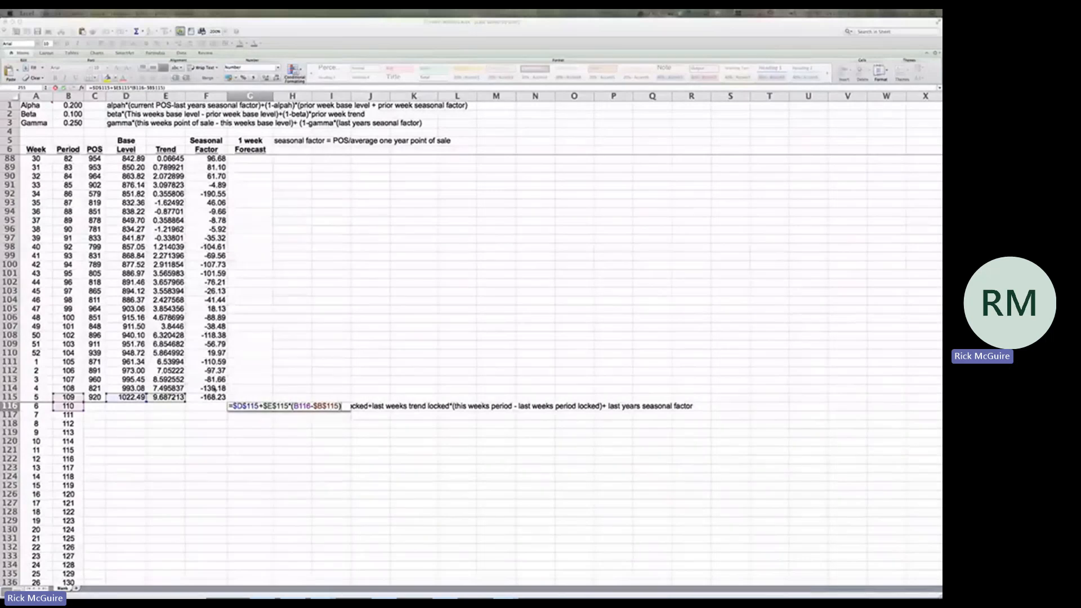
text(+)
scroll(221, 382, up, 7)
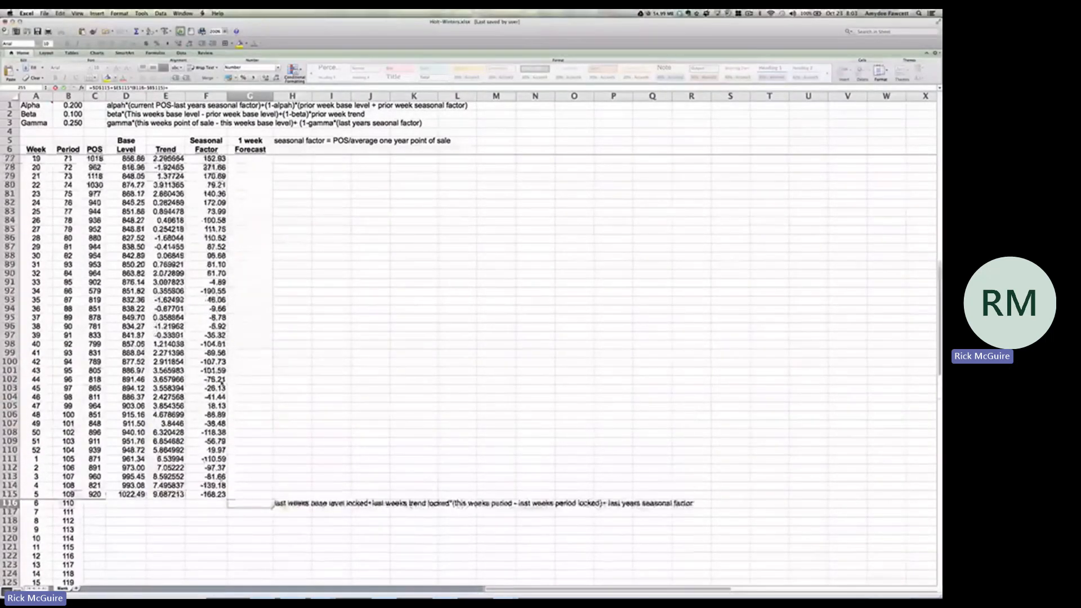
scroll(222, 382, down, 3)
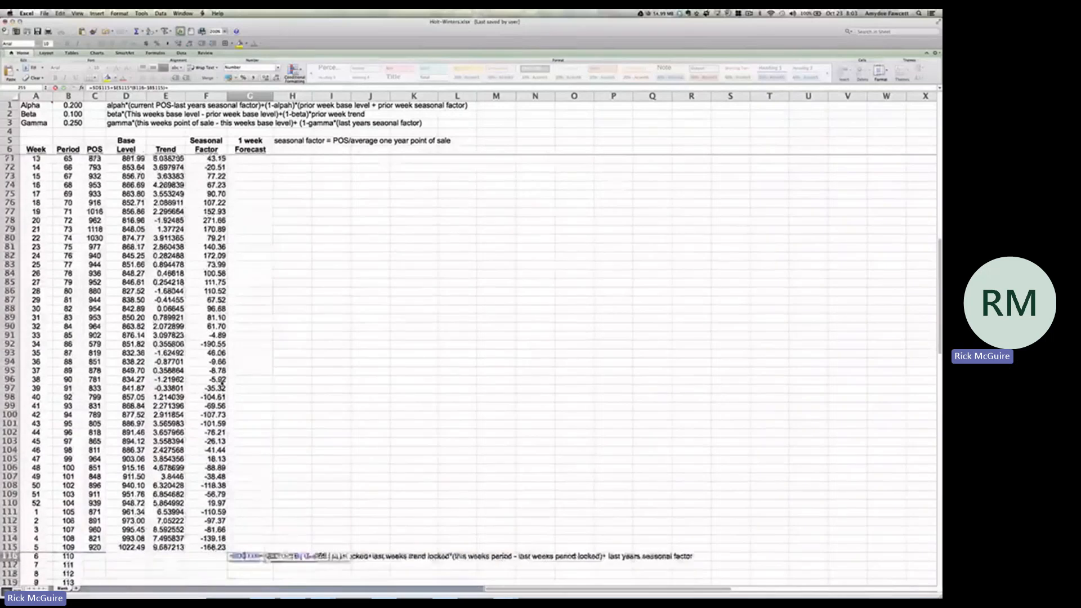
scroll(222, 381, up, 4)
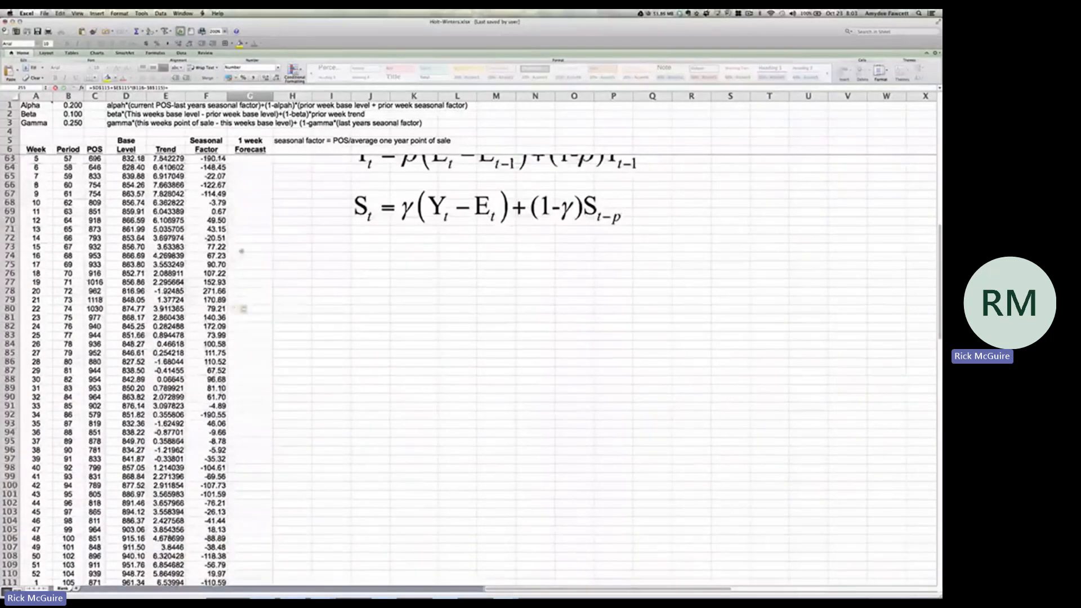
click(215, 168)
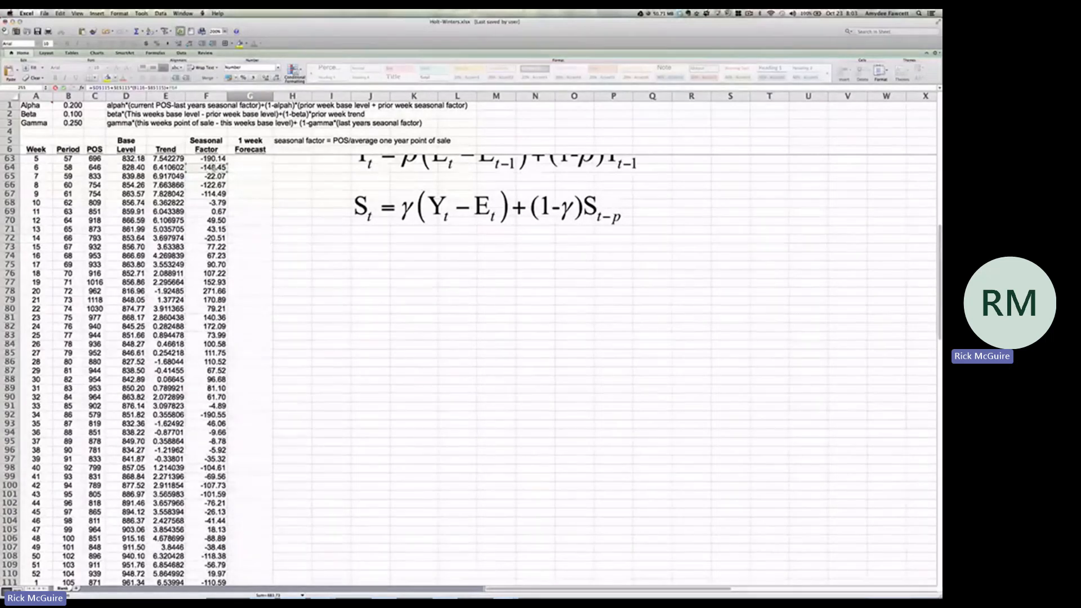
key(Return)
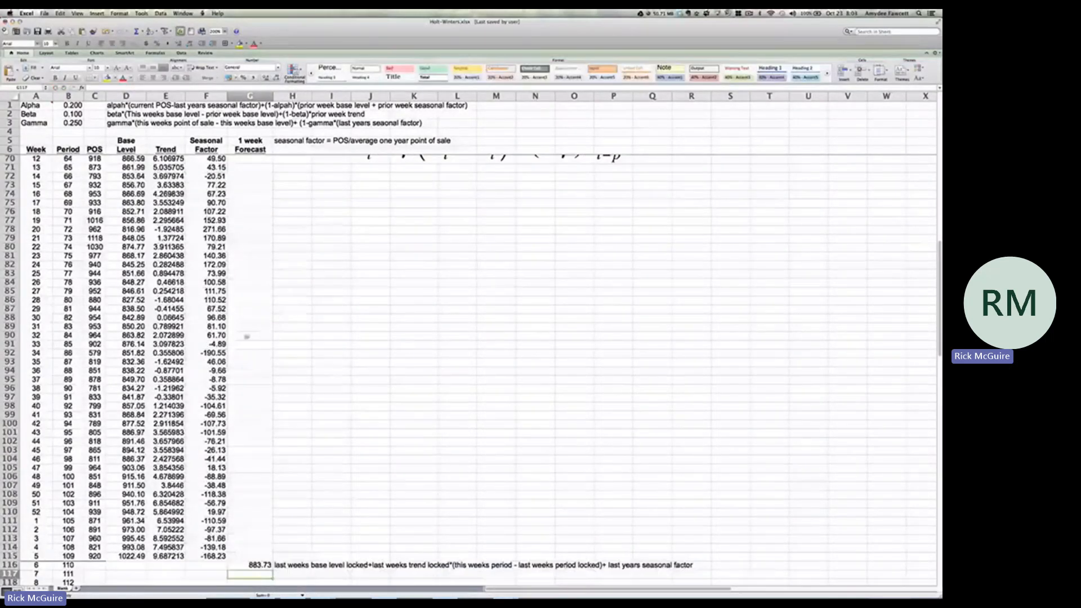
Fill the forecast formula from G116 down through period 156 in row 162
click(254, 565)
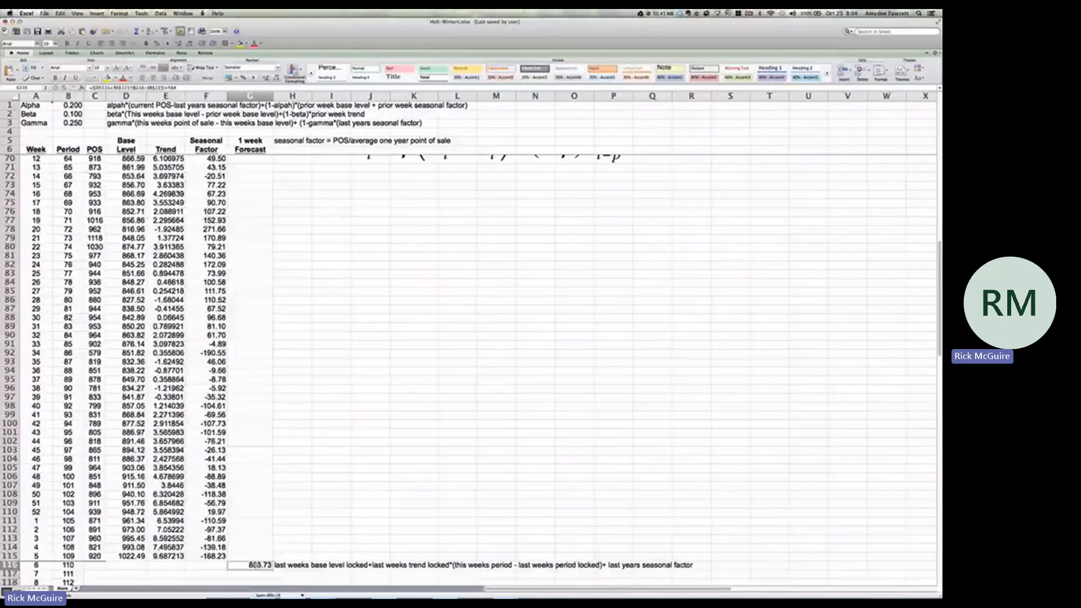
scroll(255, 565, down, 6)
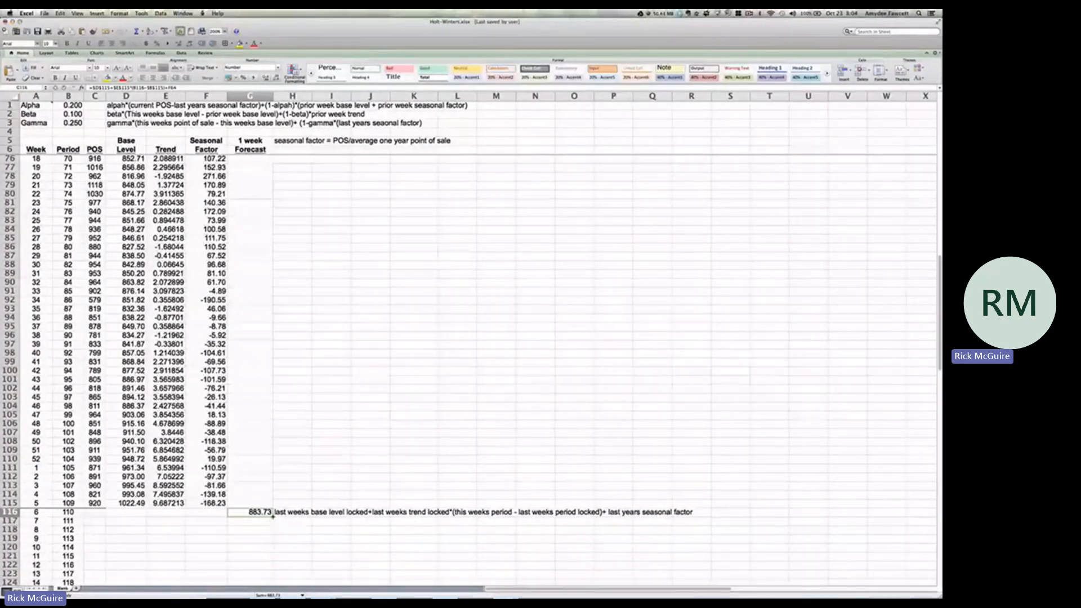
drag(272, 518, 269, 557)
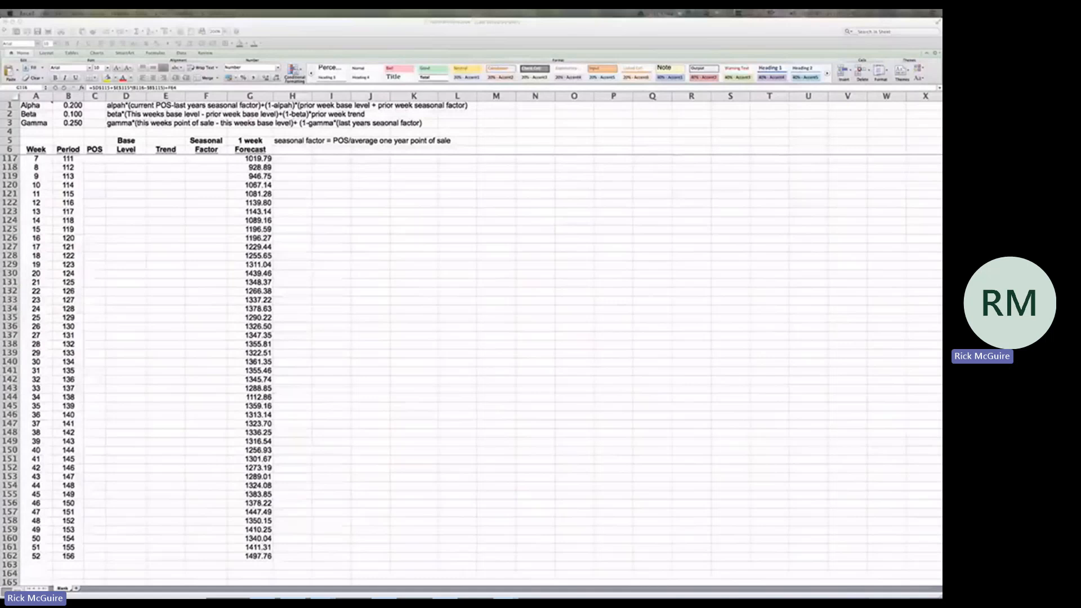
Exit full-screen playback of the Holt winters method video and close the browser window
mouse_move(936, 563)
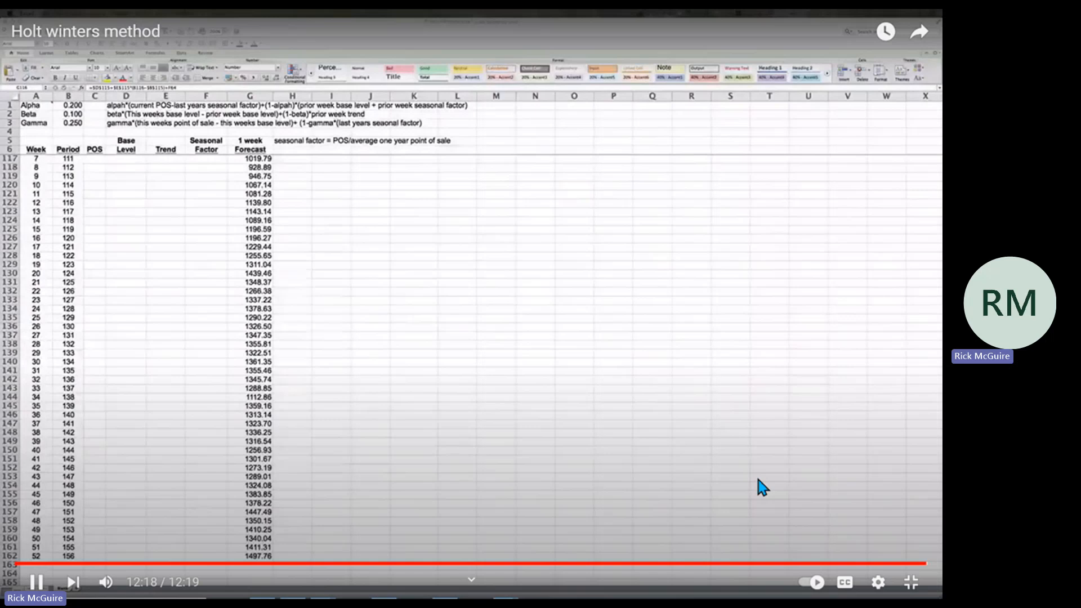
click(756, 482)
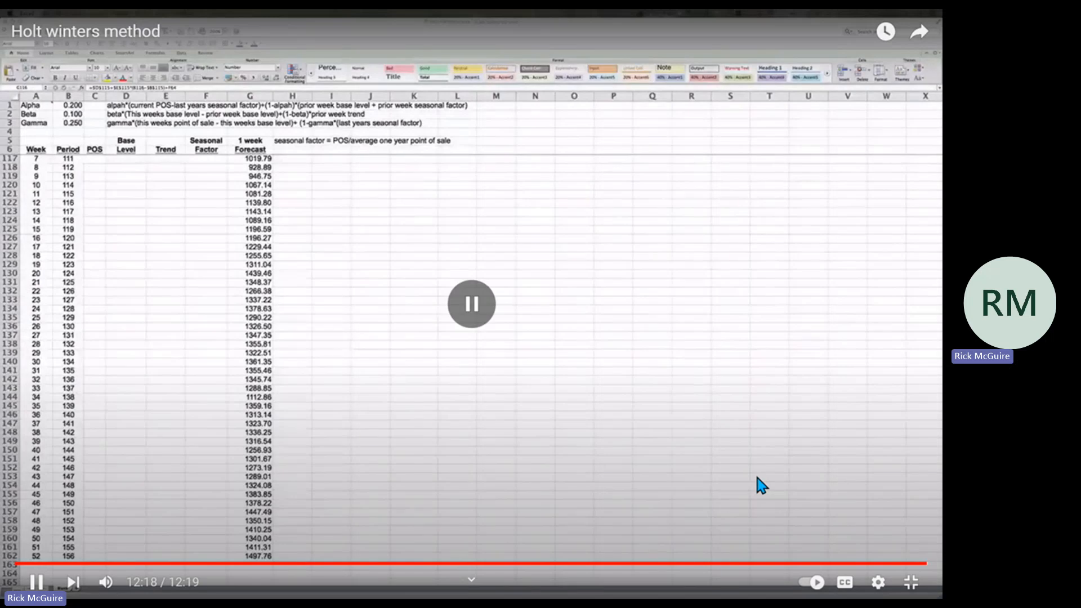
click(911, 590)
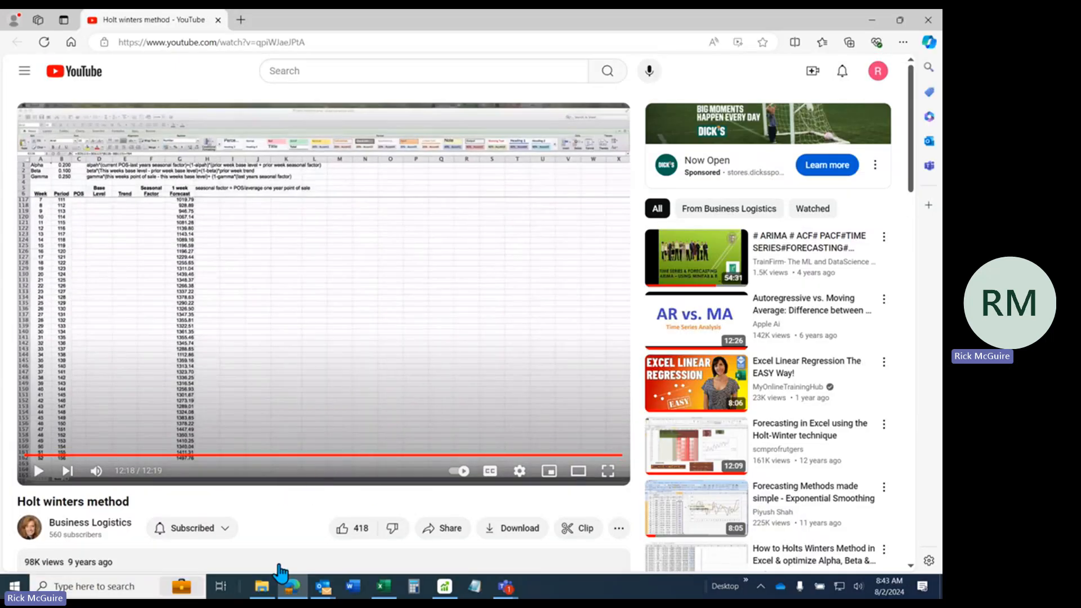
click(928, 22)
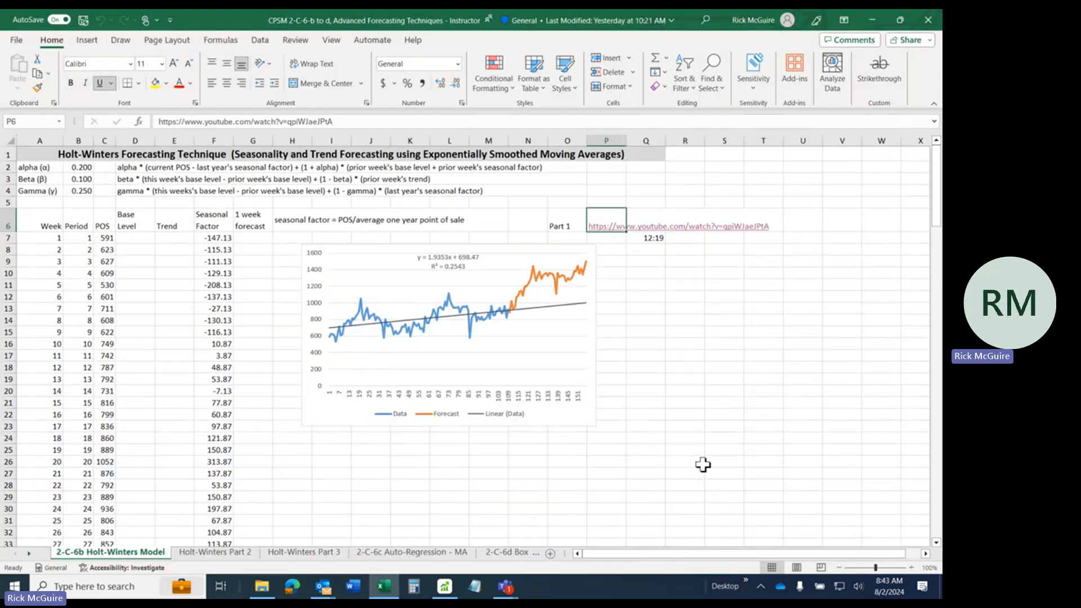
Raise the speaker volume to 88 and switch to the Holt-Winters Part 2 sheet
click(858, 586)
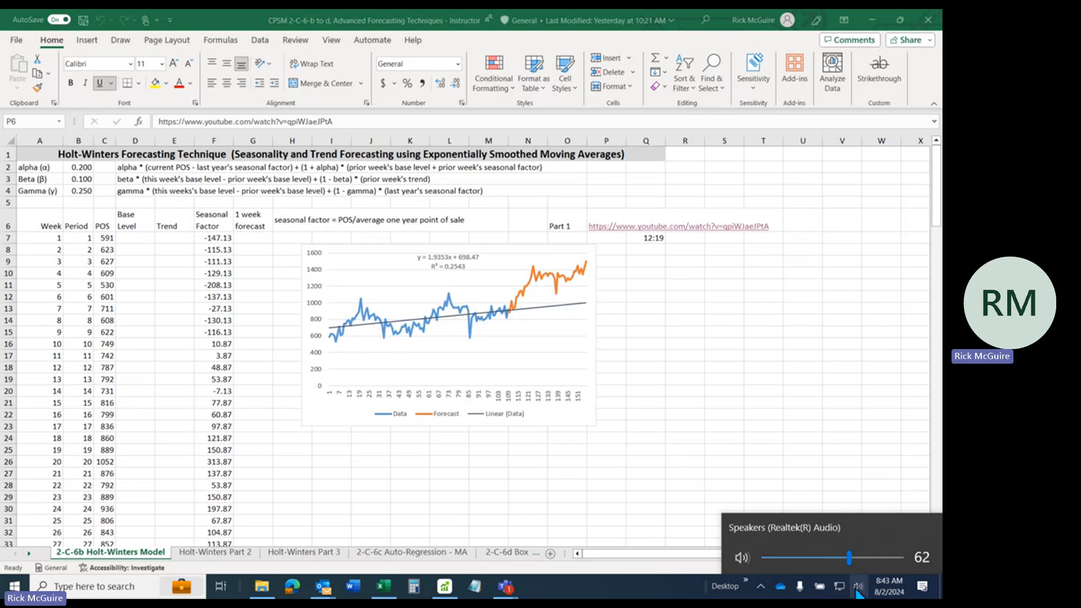
drag(850, 558, 885, 559)
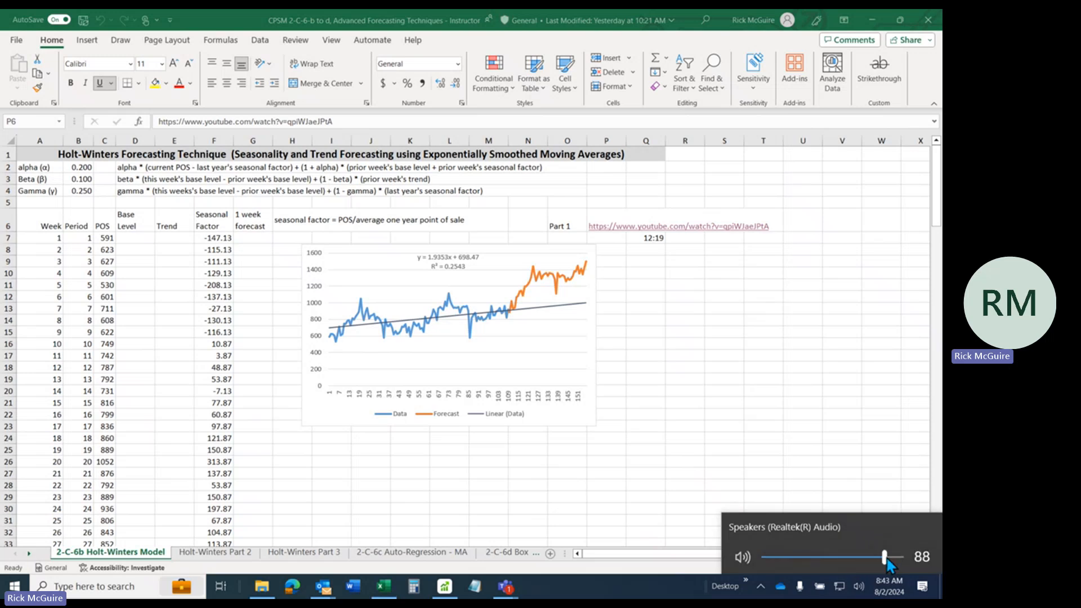
click(234, 559)
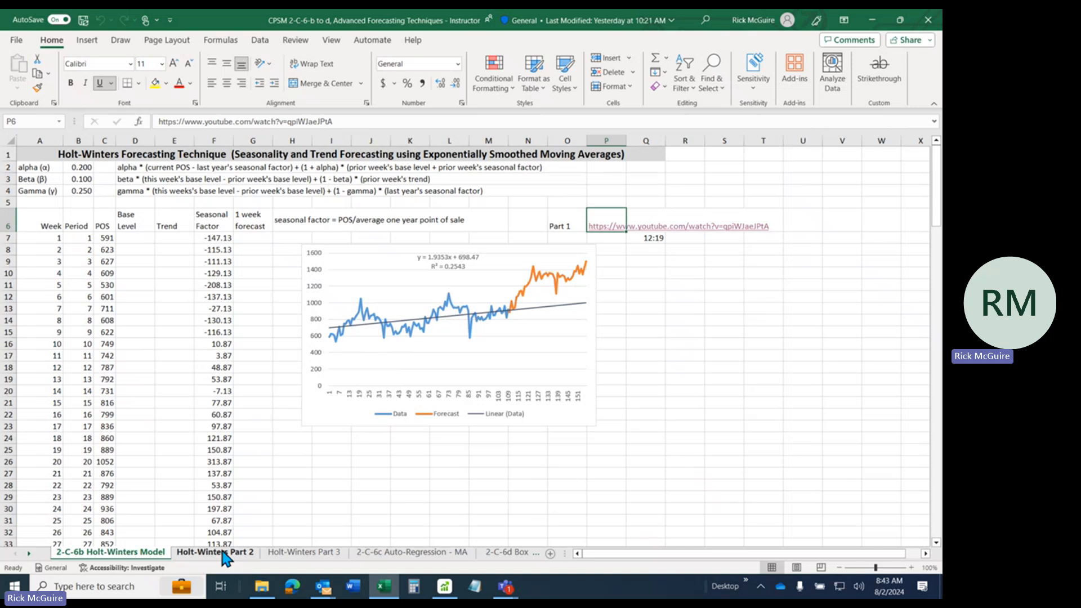
click(234, 554)
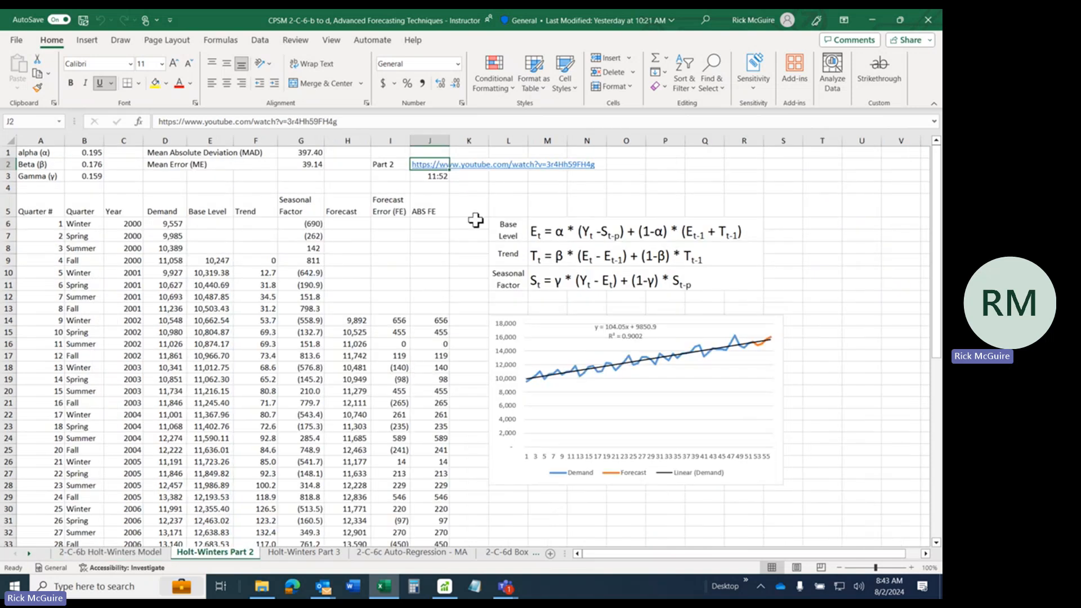
Open the Part 2 video link in J2 and skip the advertisement
click(419, 164)
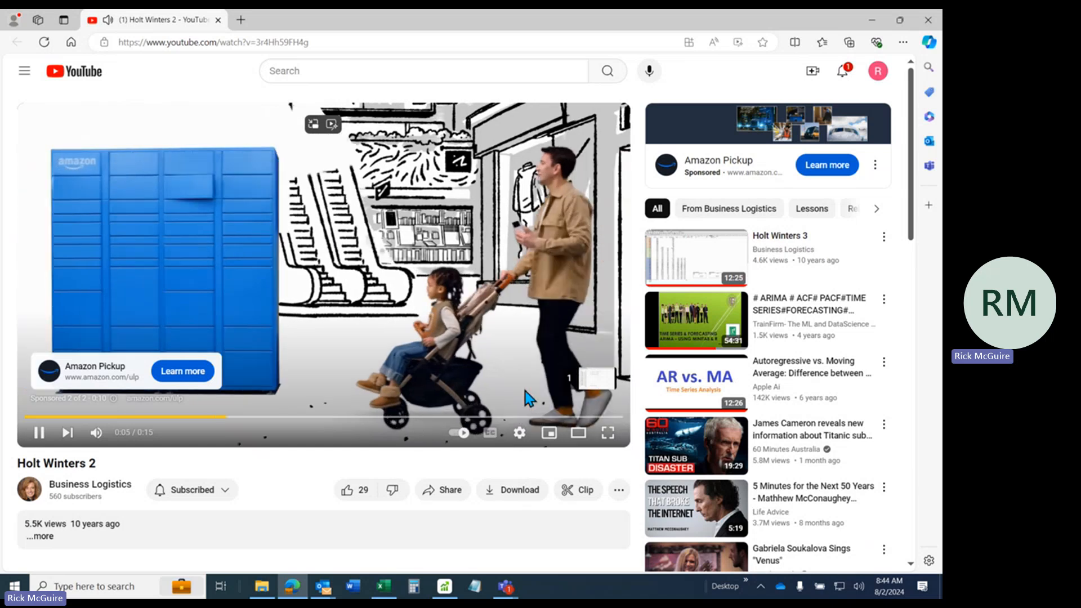
click(591, 376)
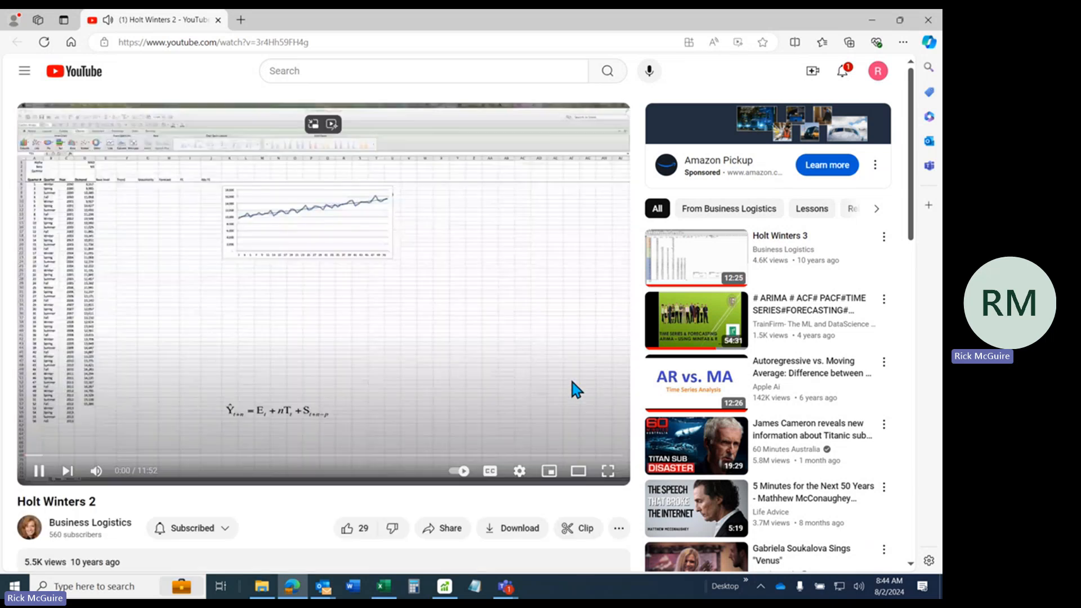
Raise the speaker volume to 100 and play the Holt Winters 2 video in full screen
click(859, 588)
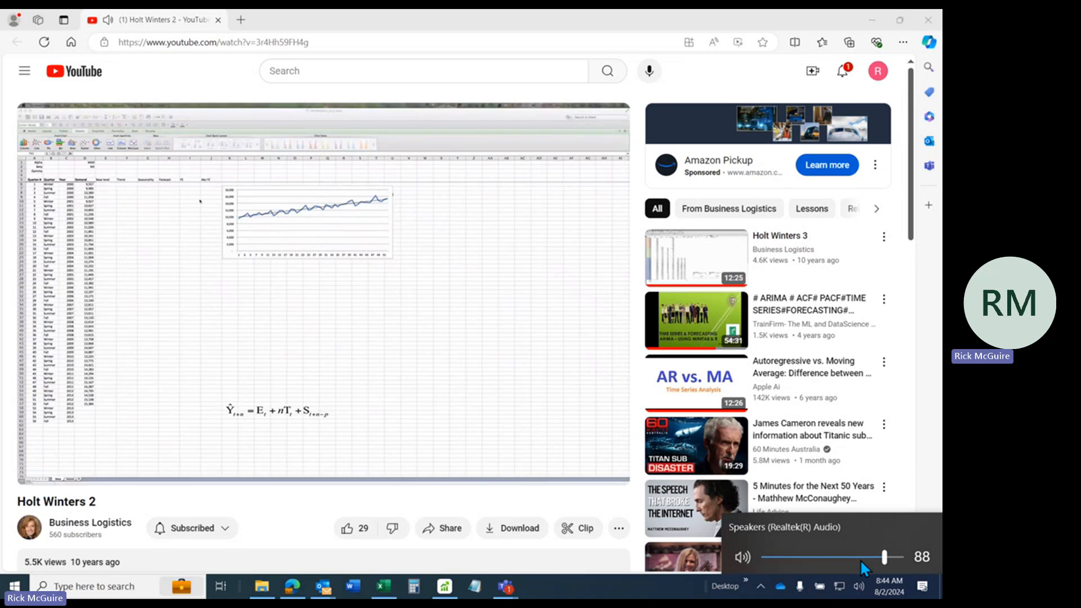
drag(885, 558, 904, 556)
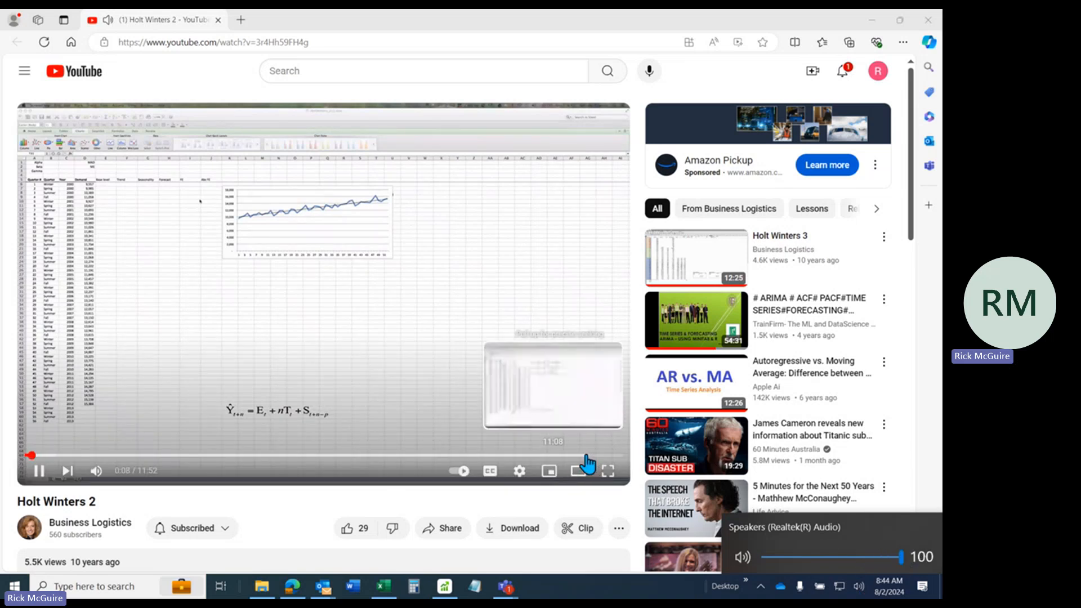
click(606, 472)
click(606, 473)
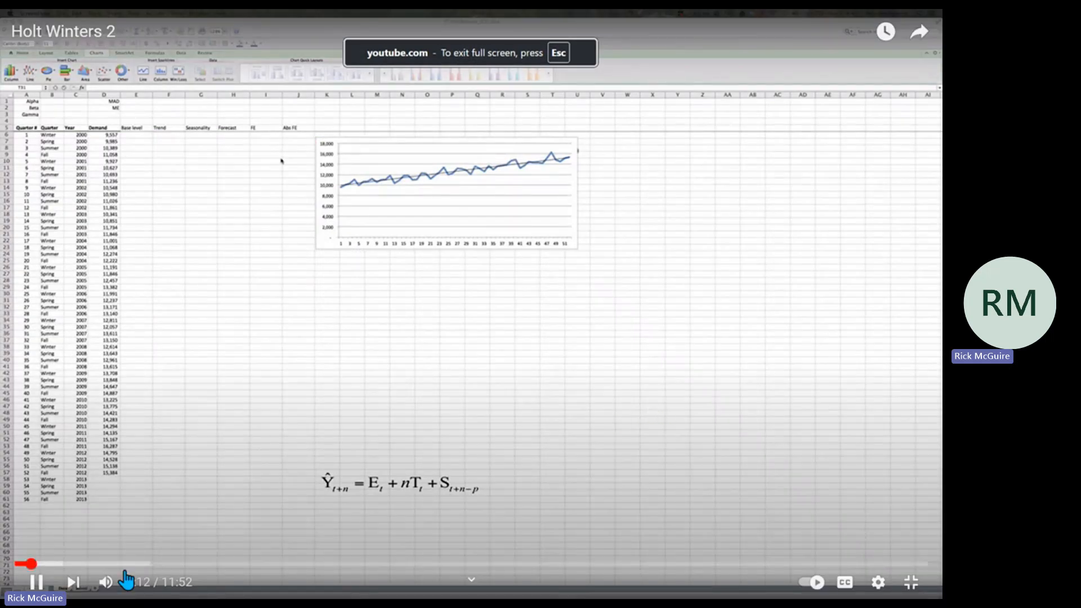
mouse_move(107, 585)
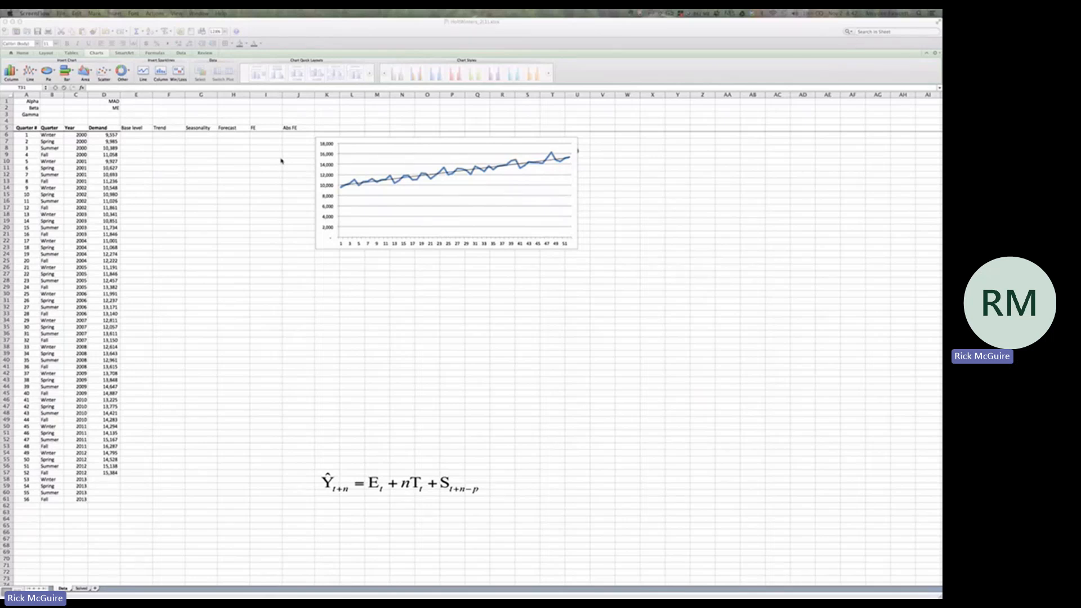
Select the Year column, then delete the demand line chart that covers the Holt-Winters equations
click(79, 141)
click(78, 95)
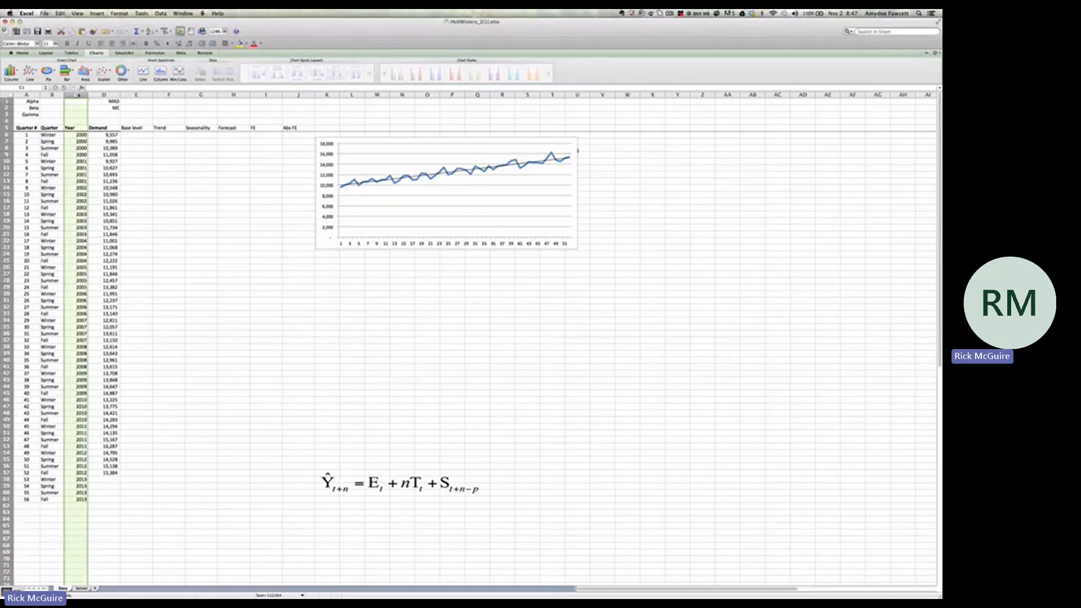
click(354, 230)
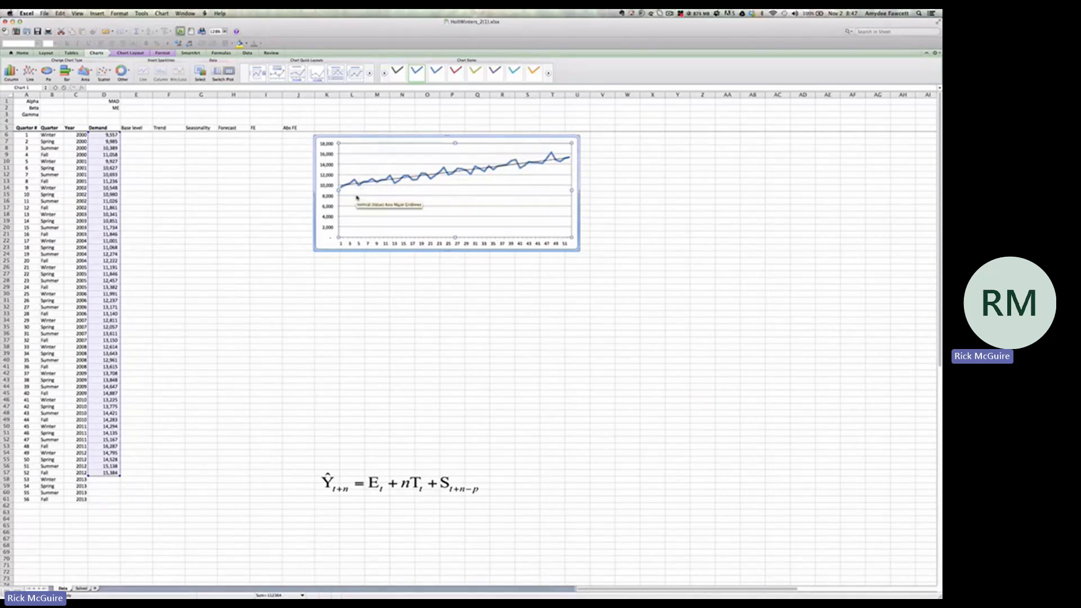
click(322, 252)
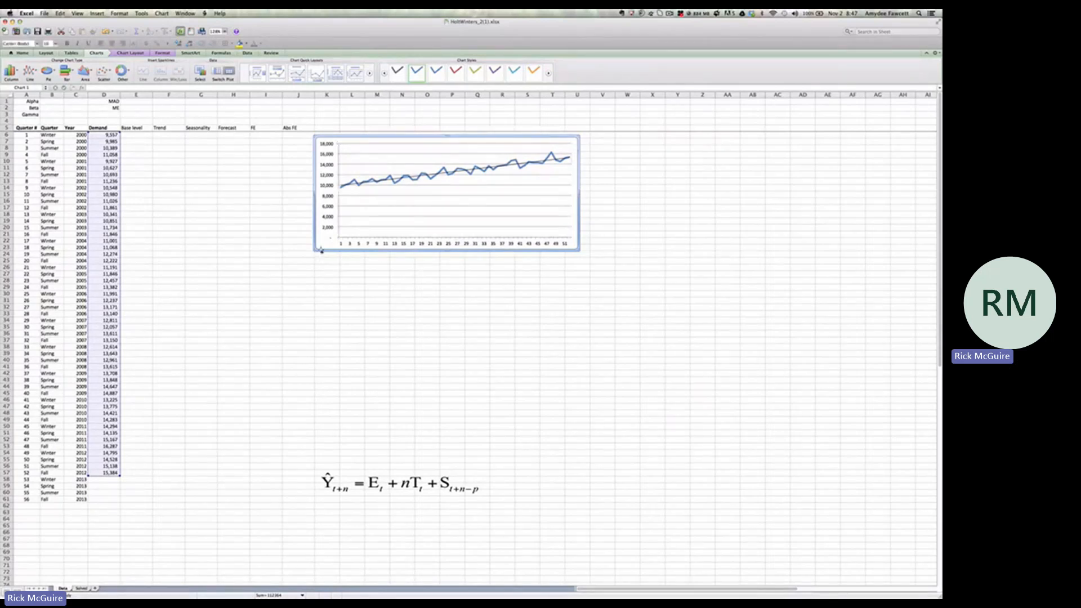
key(Delete)
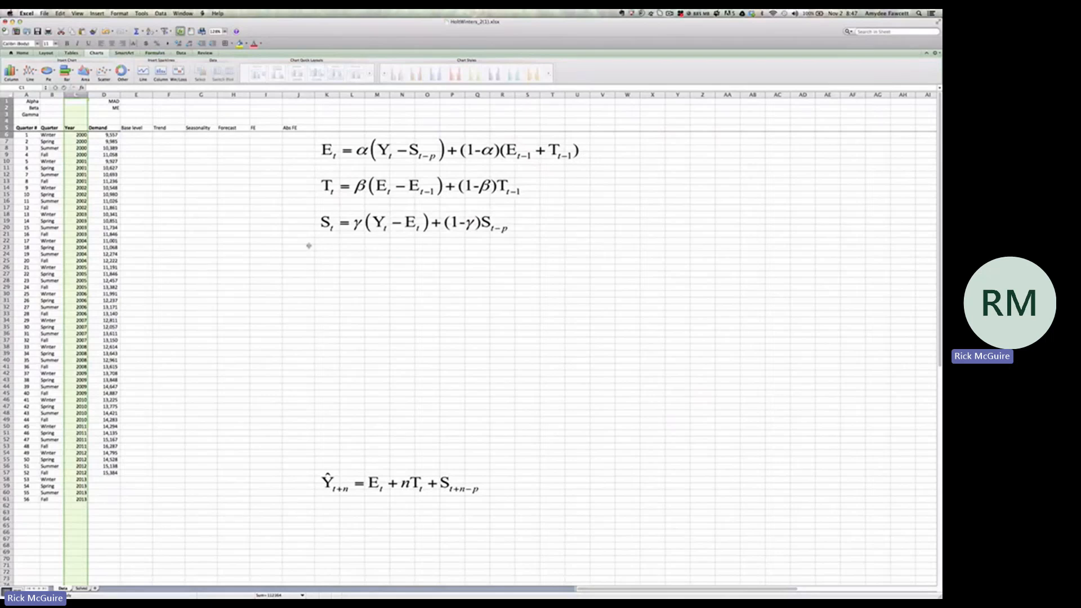
click(219, 243)
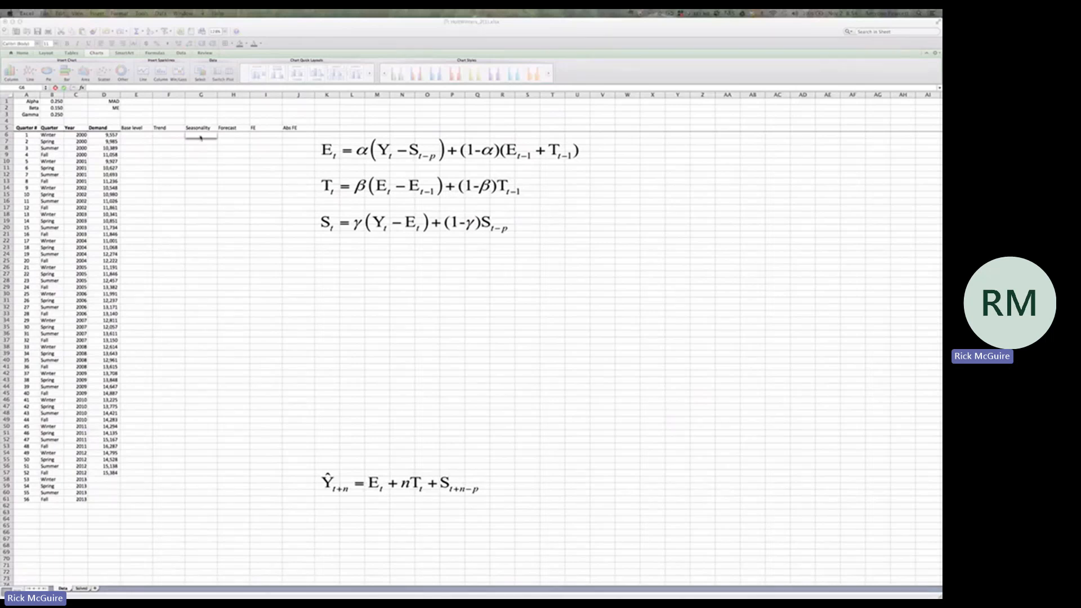
Enter the seasonality formula =D6-AVERAGE($D$6:$D$9) in G6 and fill it down through Fall 2000 in G9
click(201, 137)
text(=)
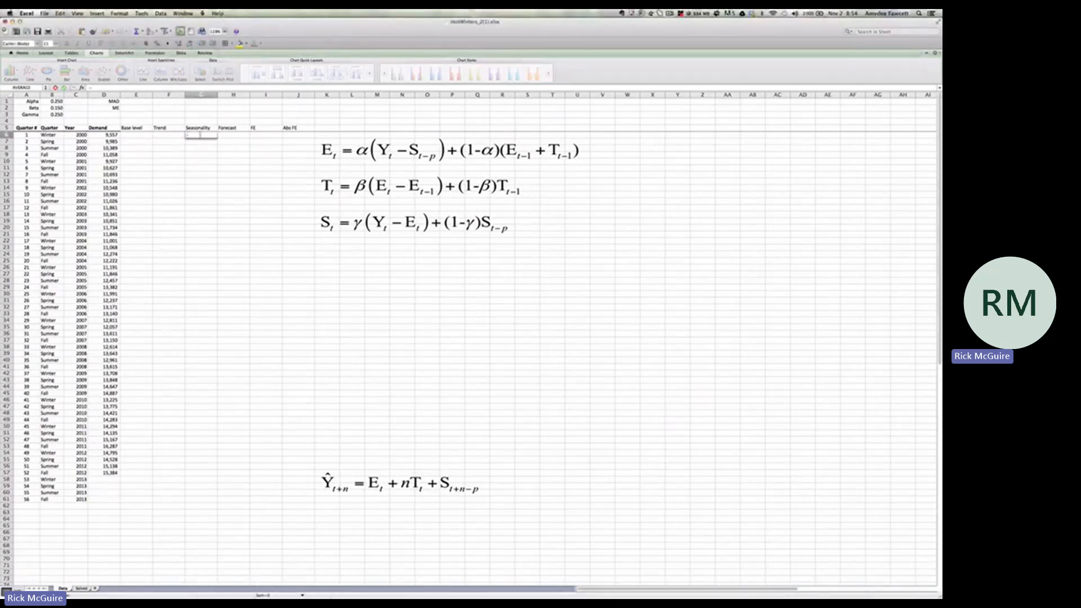
click(113, 136)
text(-average()
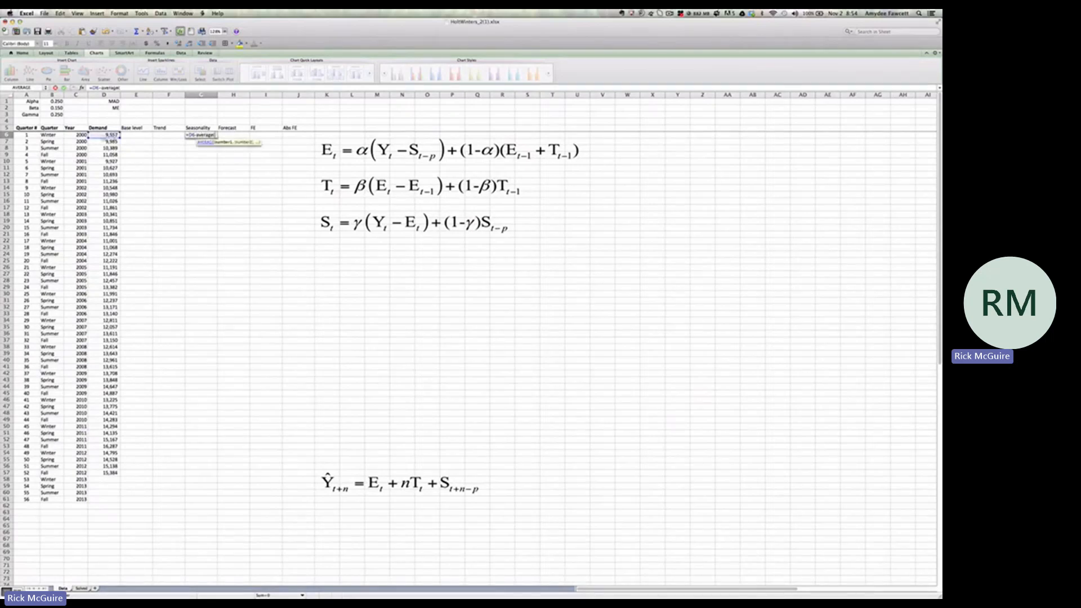
click(112, 137)
drag(107, 135, 107, 155)
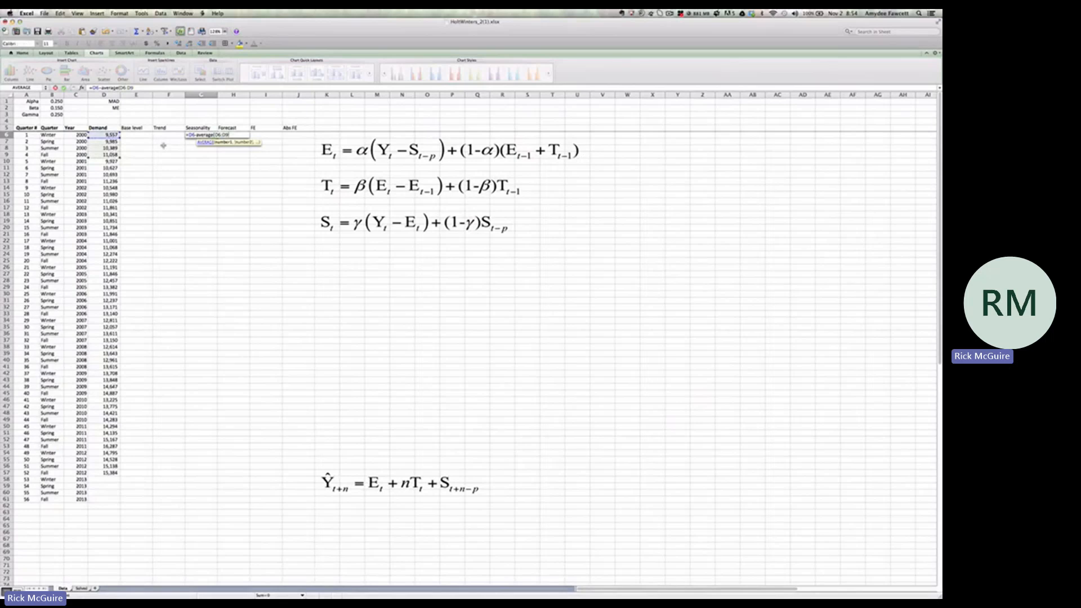
key(F4)
text())
key(Return)
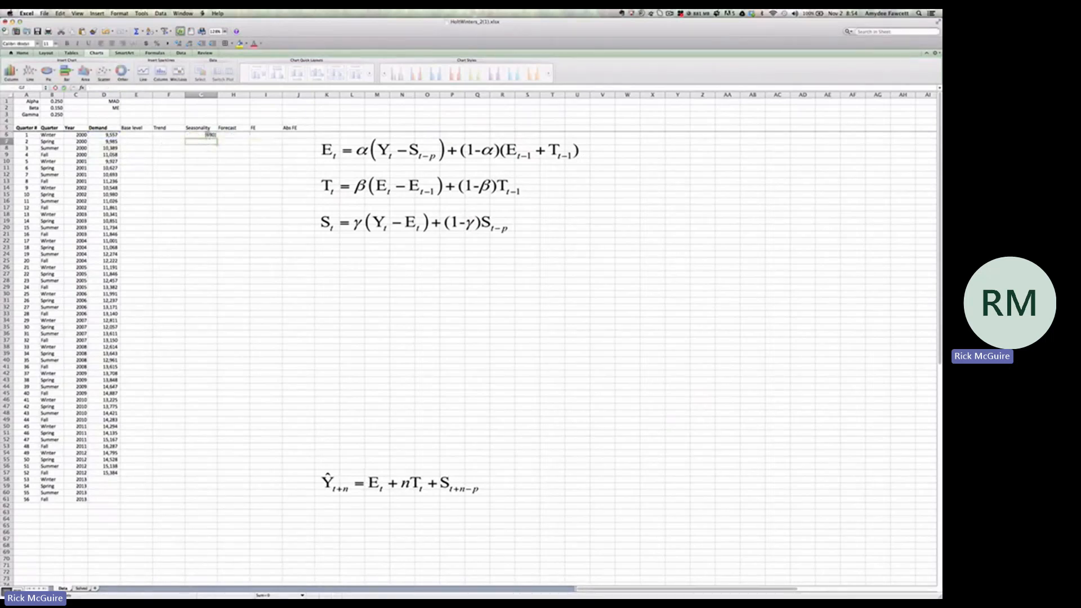
click(208, 135)
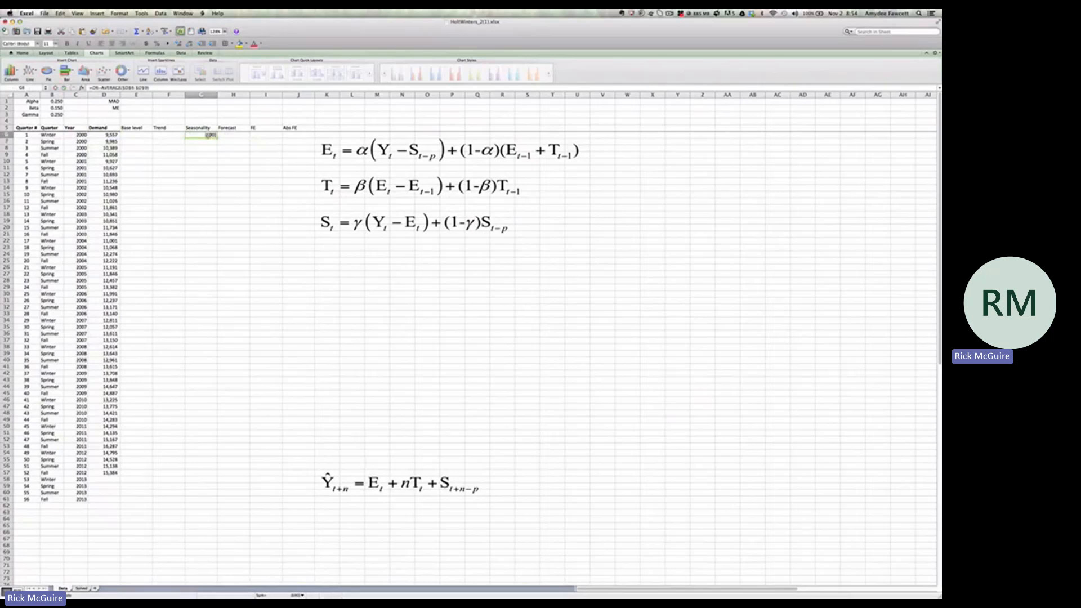
drag(216, 137, 219, 159)
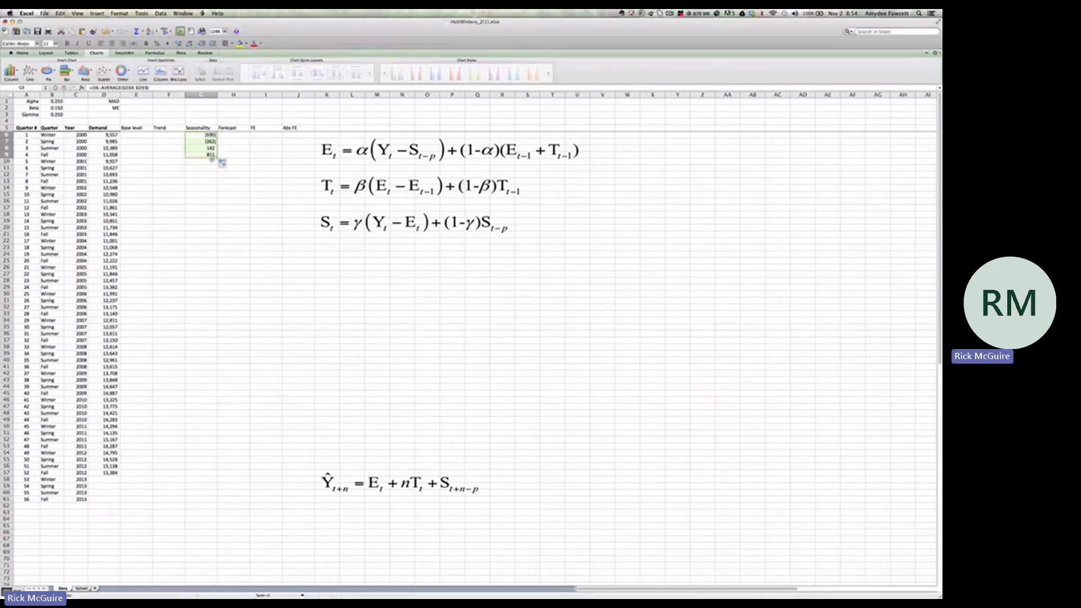
Enter the initial base level formula =D9-G9 in E9 for Fall 2000
click(148, 156)
text(=)
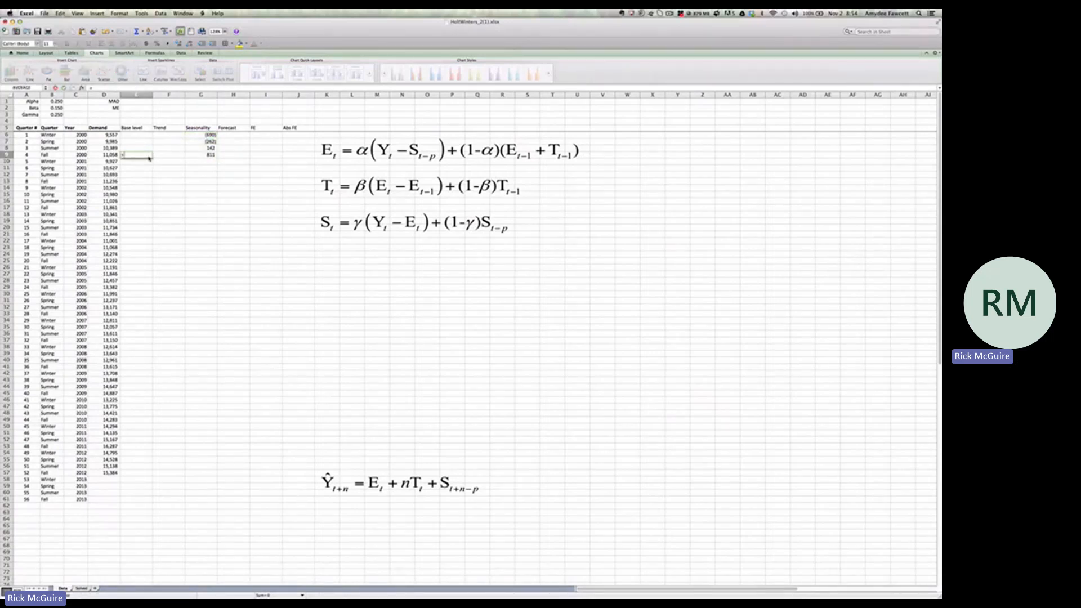
click(113, 155)
text(-)
click(209, 155)
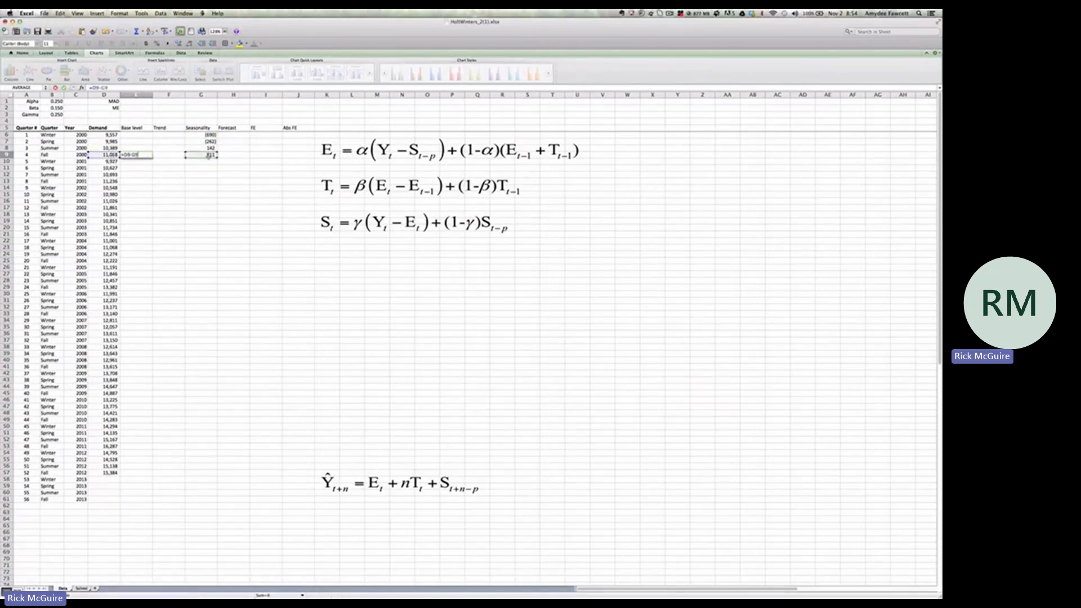
key(Return)
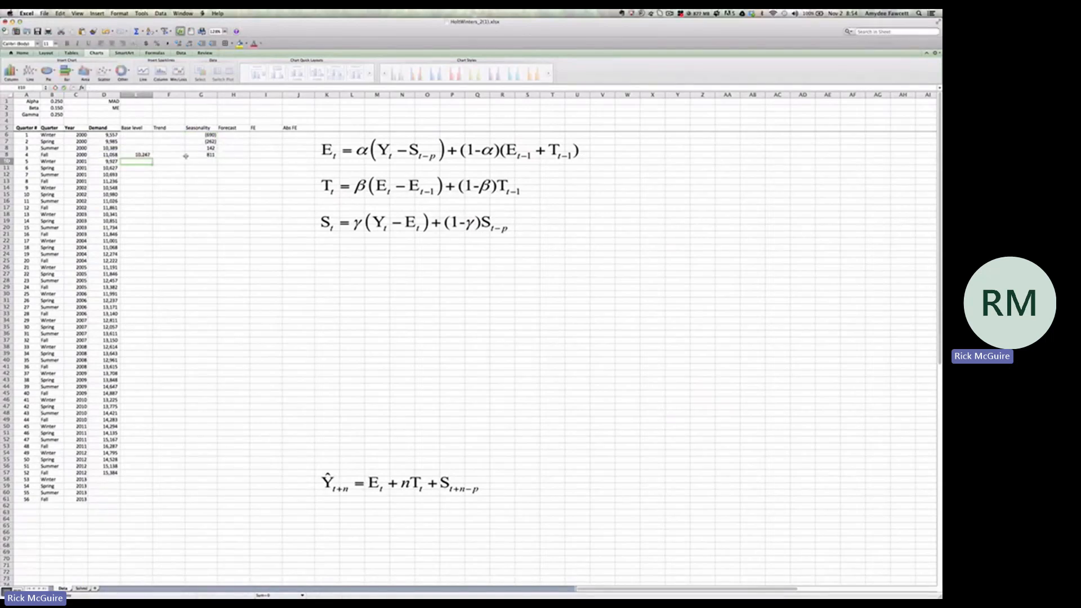
Set the initial trend for Fall 2000 in F9 to 0
click(157, 155)
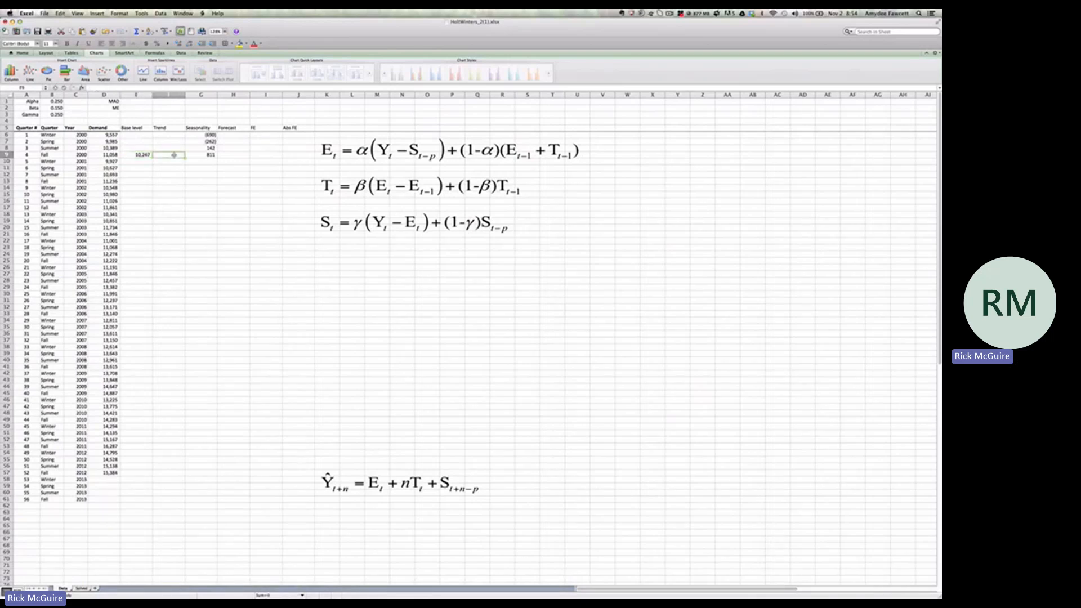
text(0)
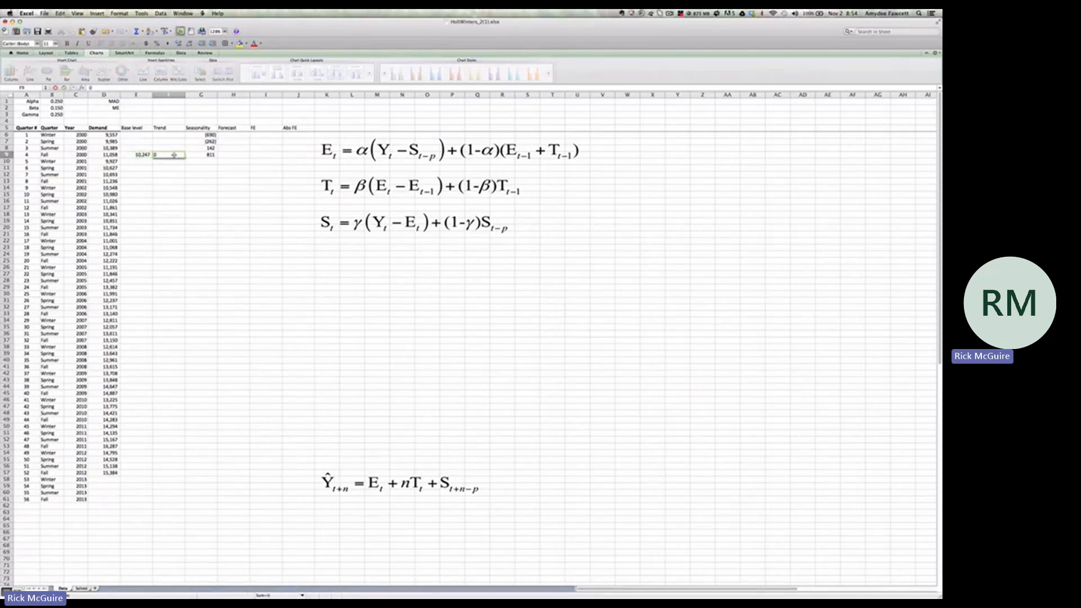
key(Return)
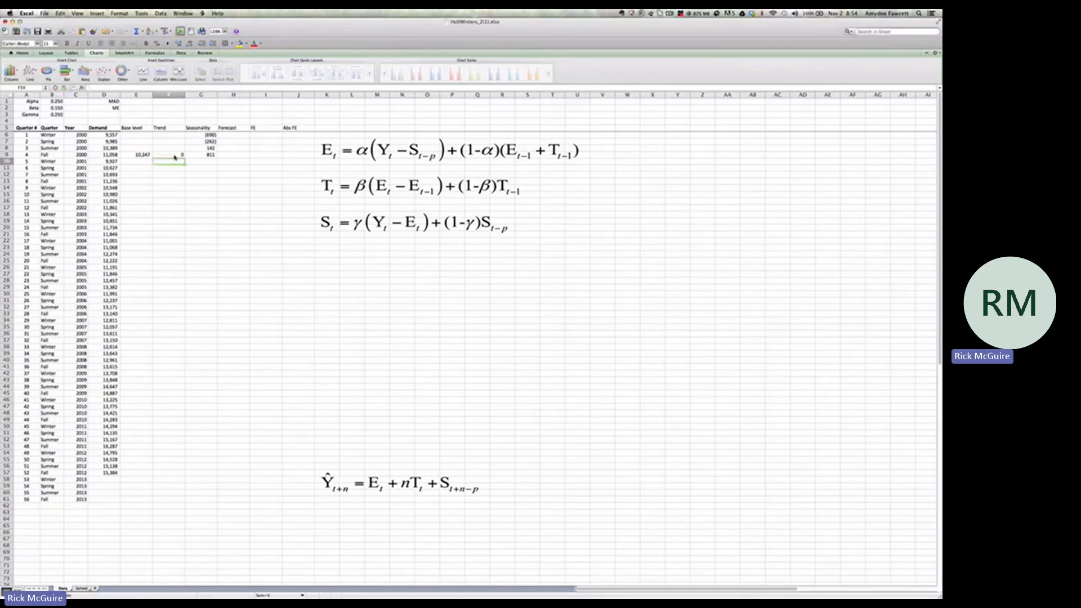
Enter the base level formula =Alpha*(D10-G6)+(1-Alpha)*(E9+F9) in E10 for Winter 2001
click(135, 163)
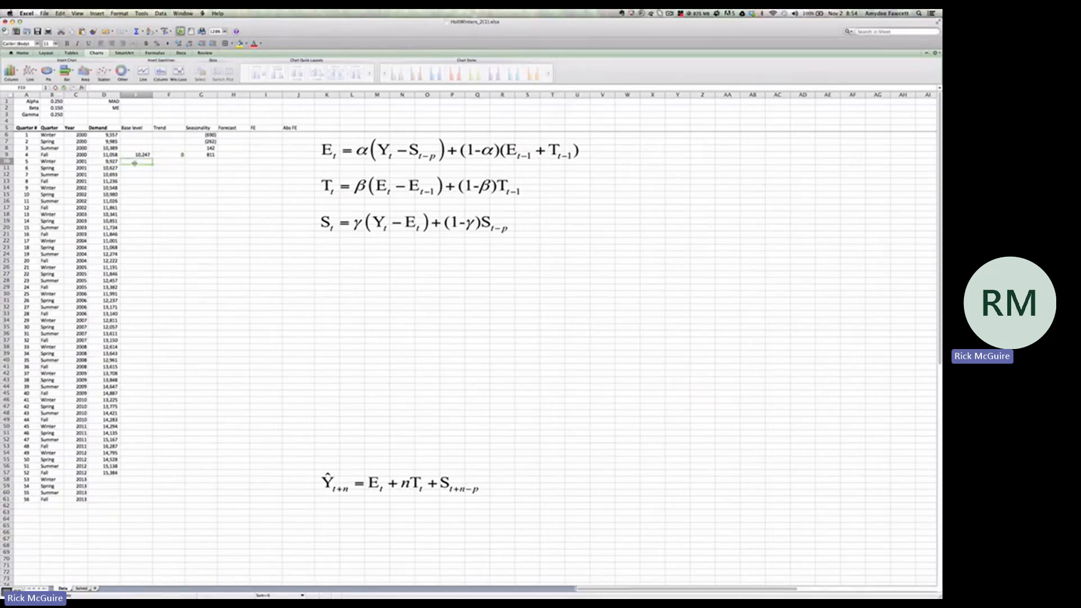
text(=)
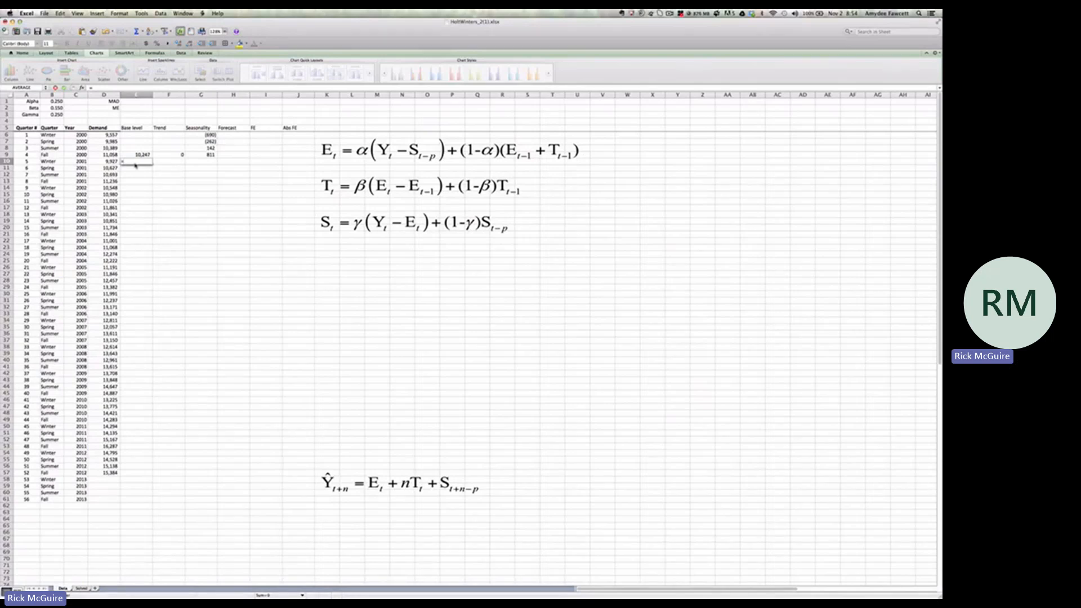
text(()
key(BackSpace)
click(62, 103)
text(*()
click(115, 161)
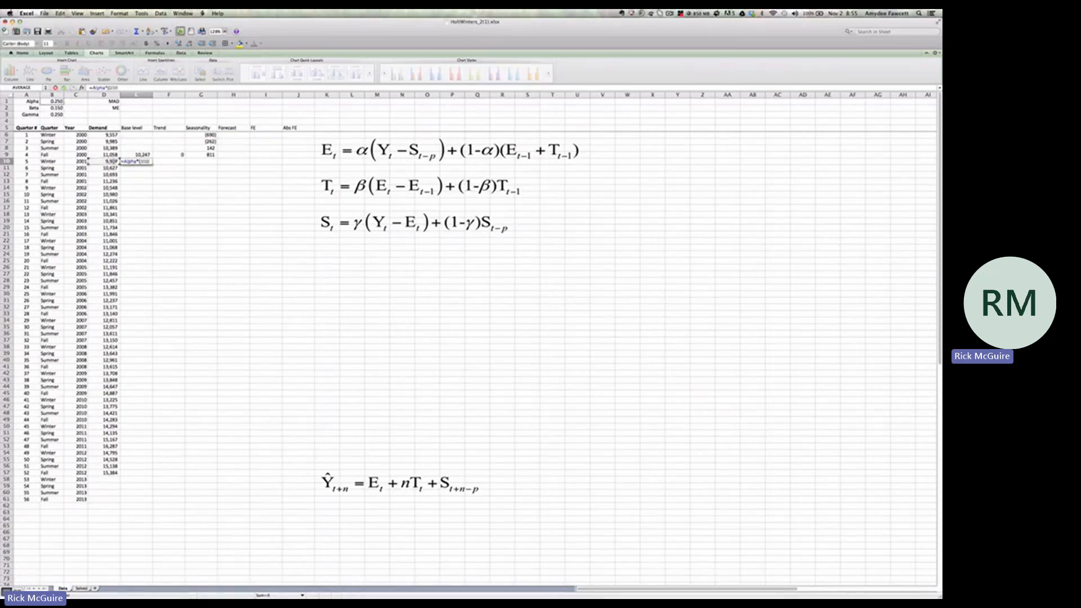
text(-)
click(210, 135)
text()+(1-)
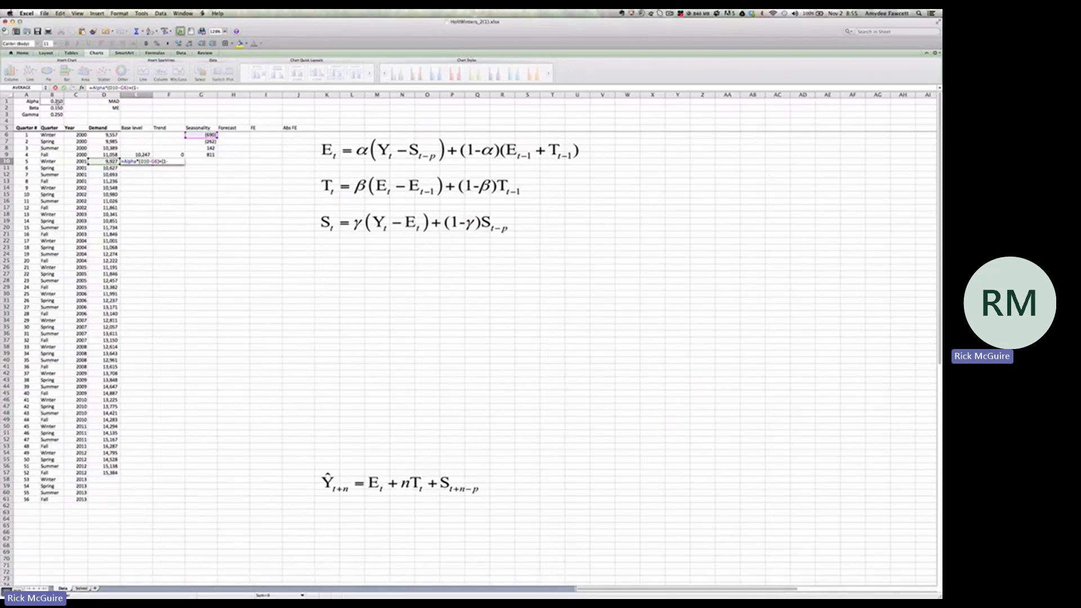
text(Alpha)*)
click(138, 154)
key(BackSpace)
key(BackSpace)
text(()
click(138, 154)
text(+)
click(172, 154)
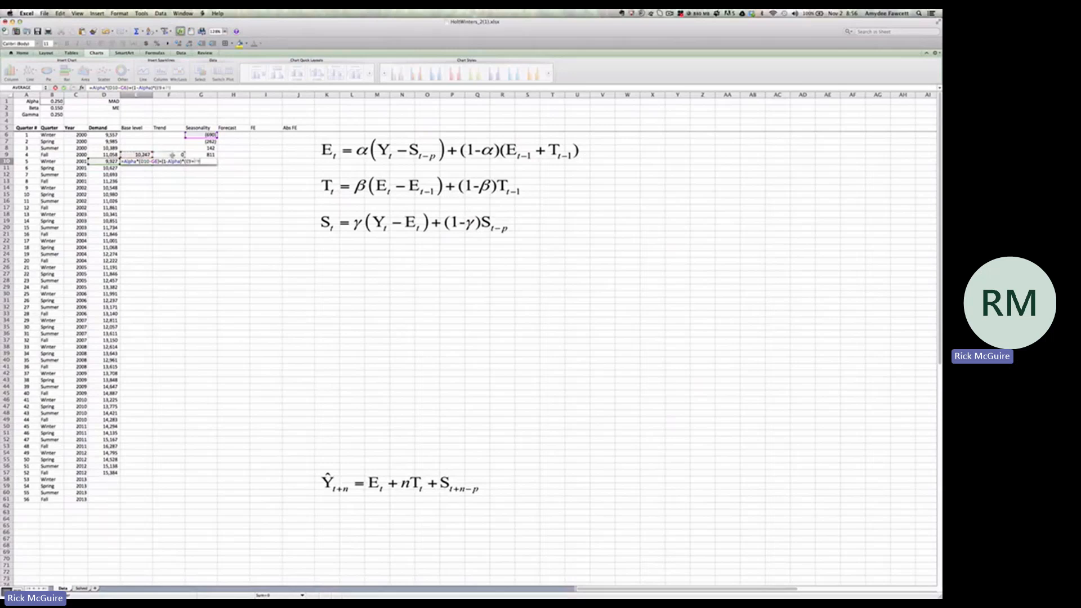
key(Return)
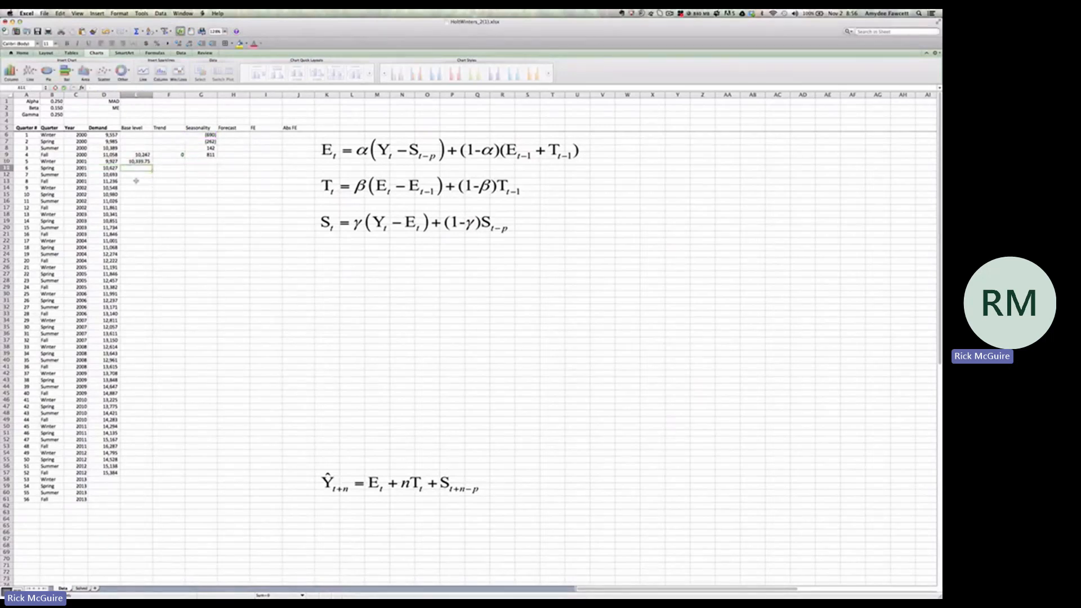
click(144, 164)
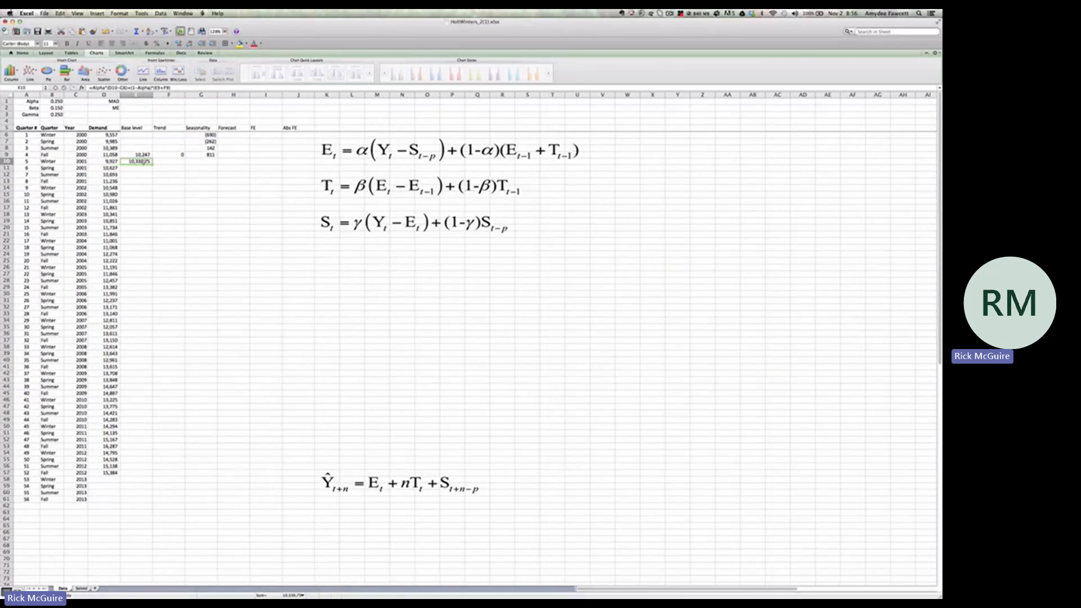
Enter the trend formula =Beta*(E10-E9)+(1-Beta)*(F9) in F10 for Winter 2001
click(169, 162)
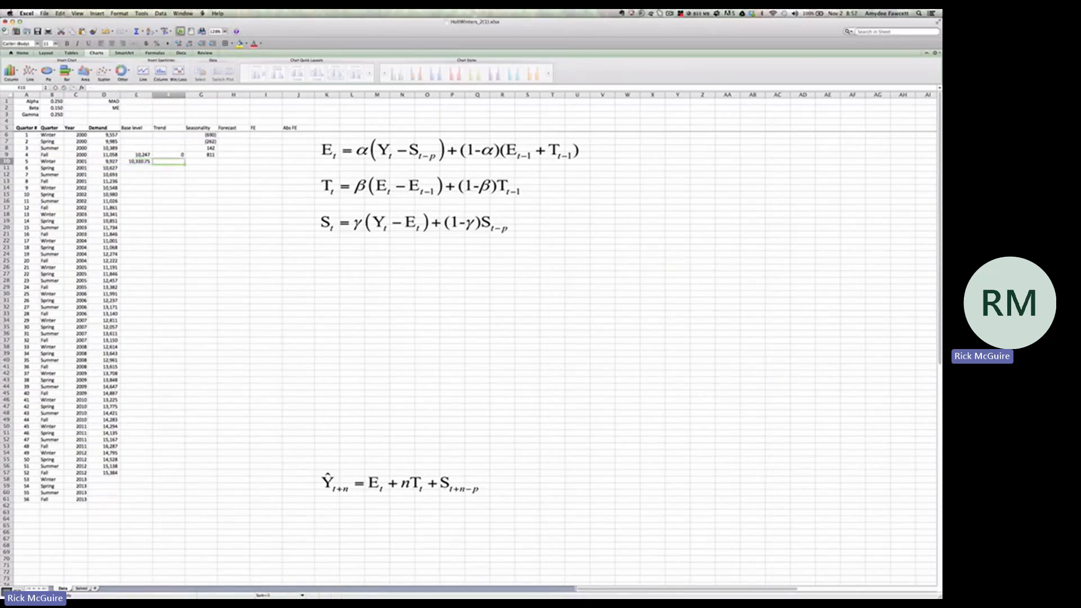
key(super+Tab)
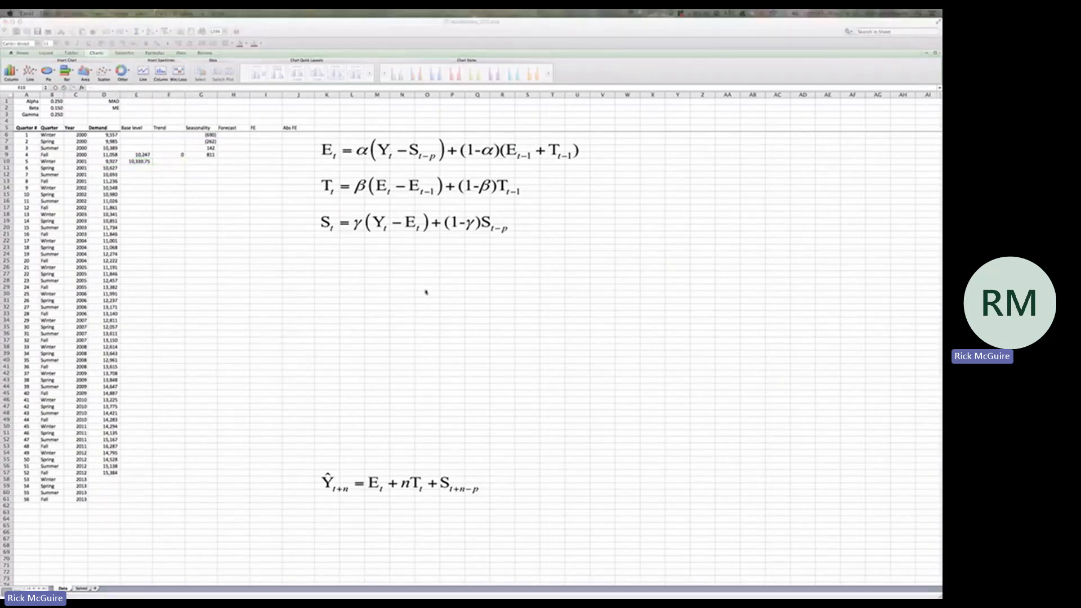
click(164, 161)
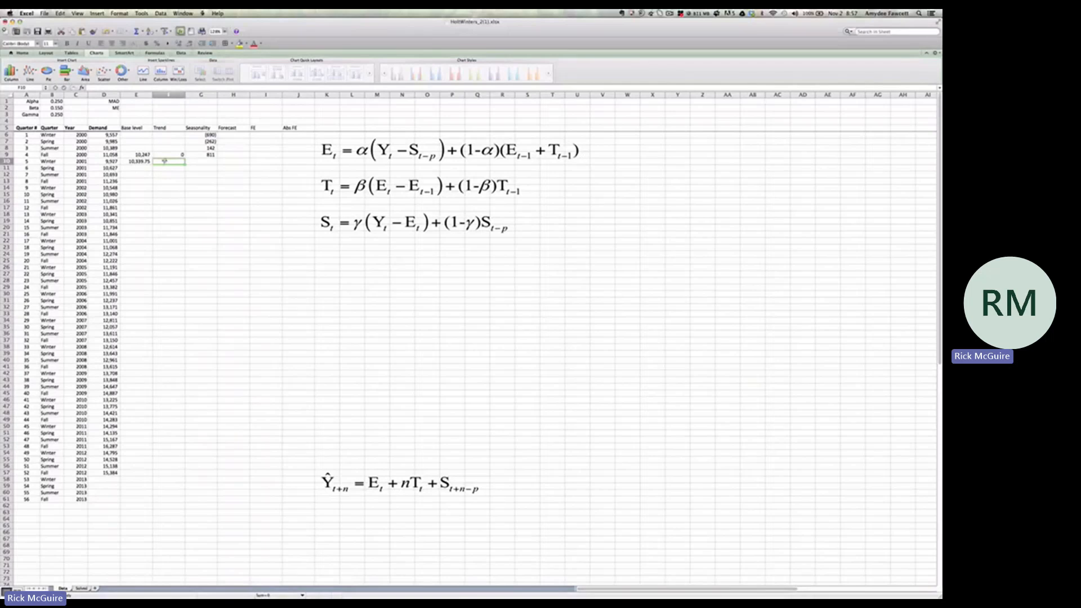
text(=beta)
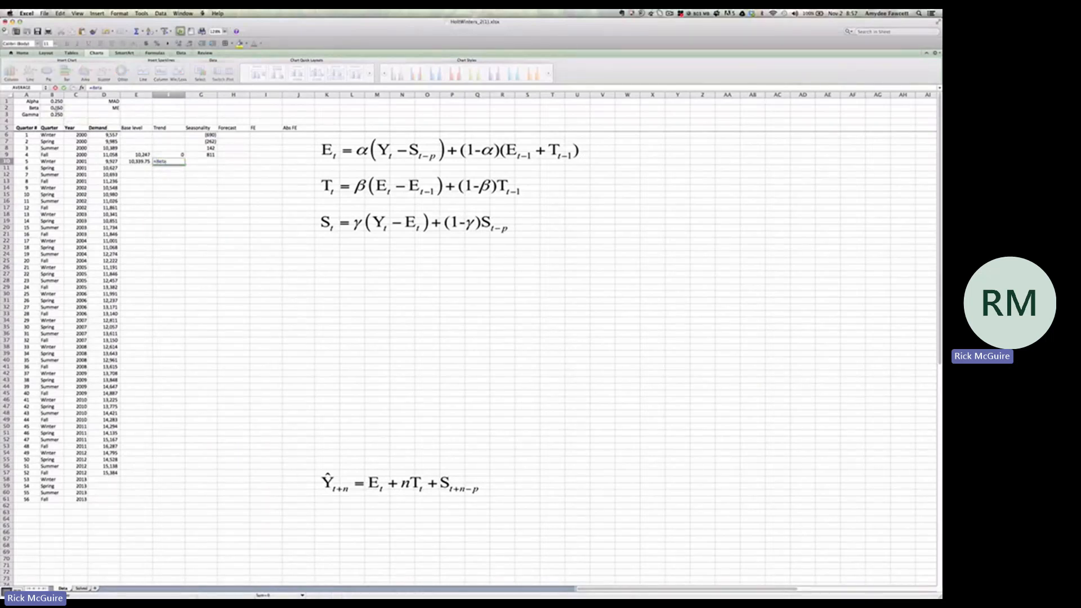
text(*)
click(138, 161)
text(-)
click(146, 154)
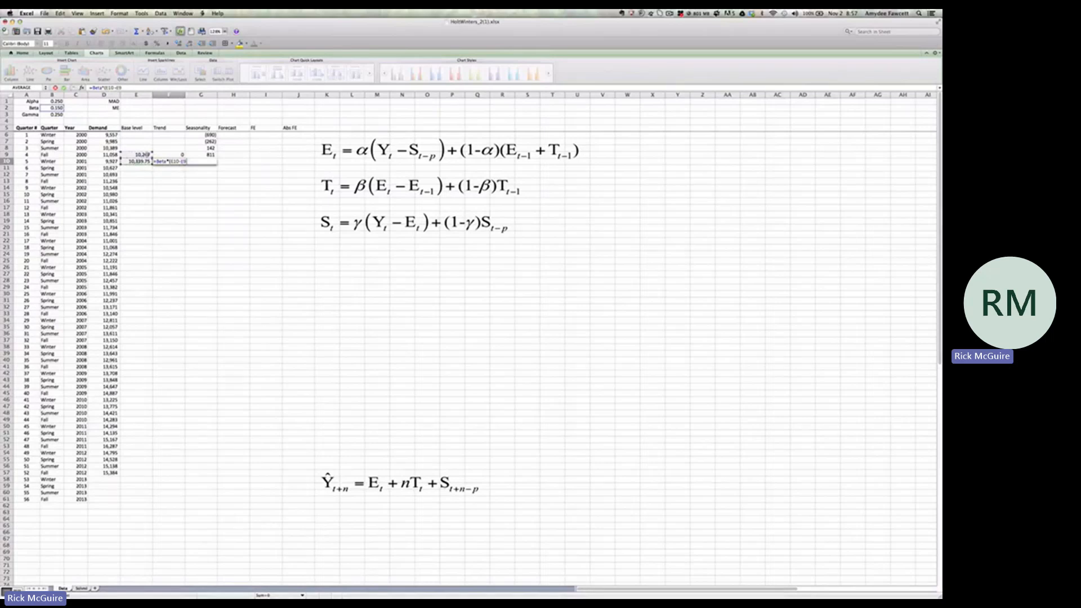
text()+)
text((1-)
click(59, 107)
text()*()
click(183, 155)
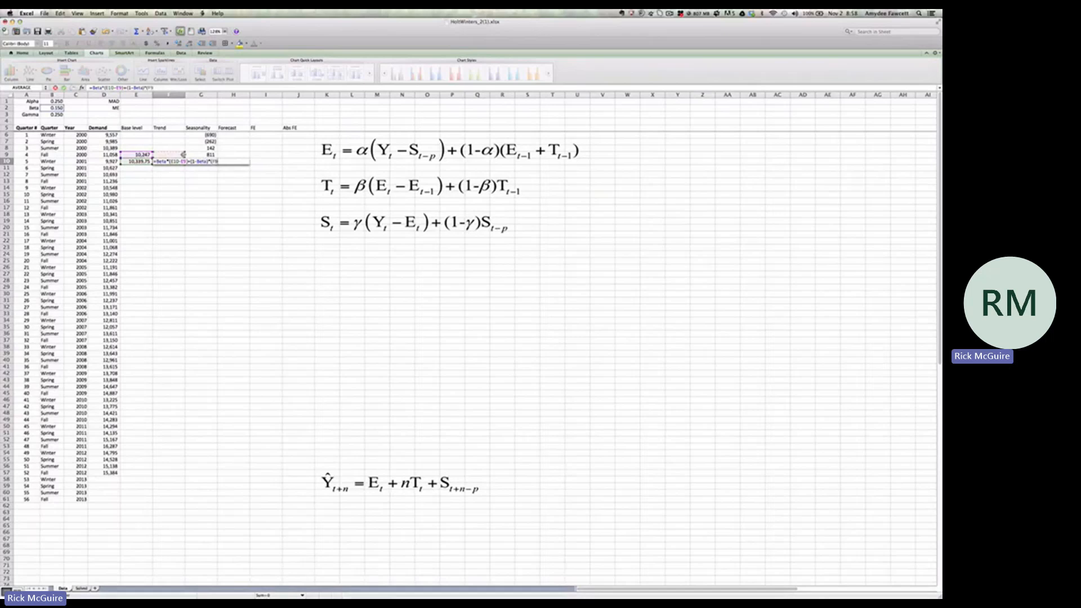
text())
key(Return)
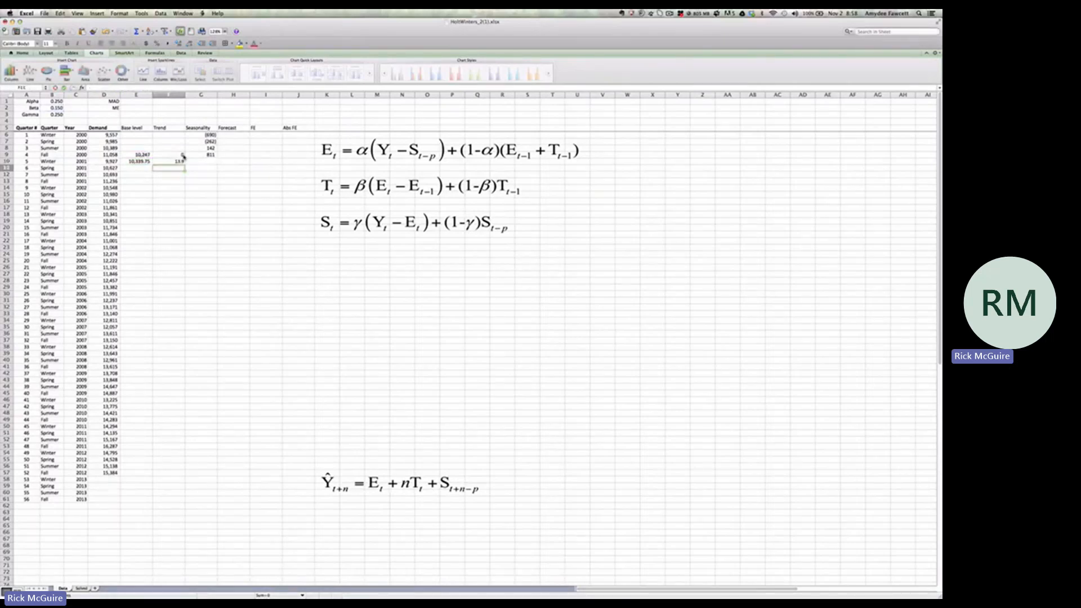
Enter the seasonality formula =Gamma*(D10-E10)+(1-Gamma)*G6 in G10 and fill E10:G10 down through Fall 2012 in row 57
click(206, 162)
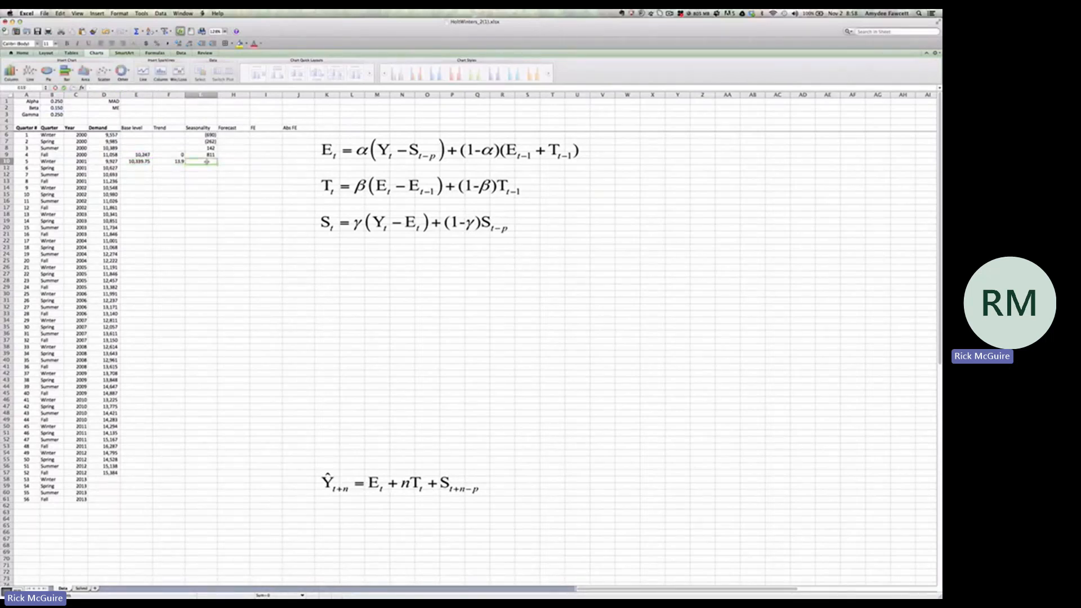
text(=)
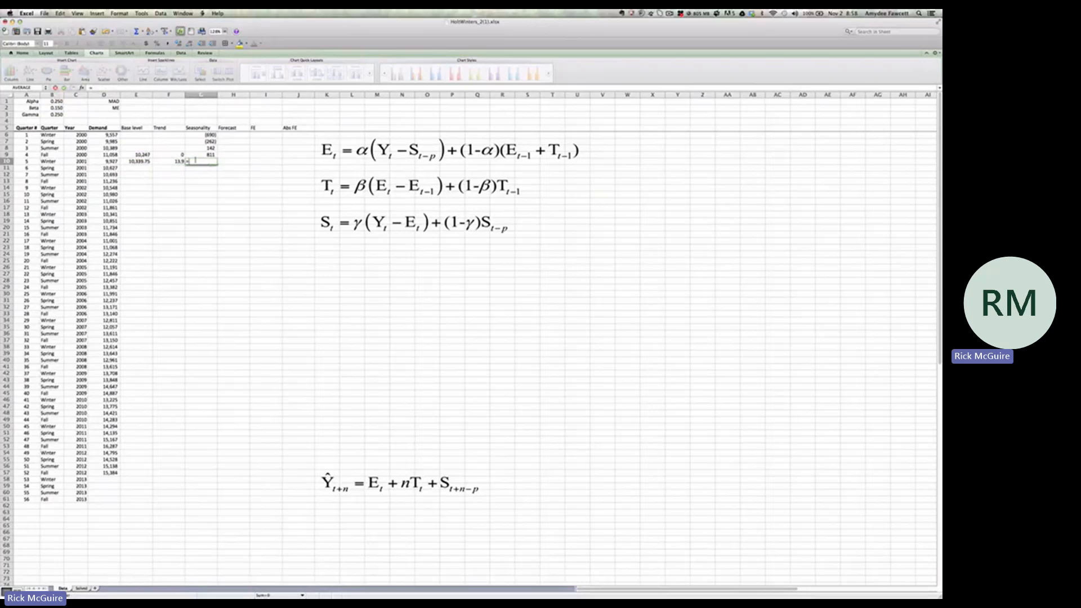
click(59, 115)
text(*)
click(136, 162)
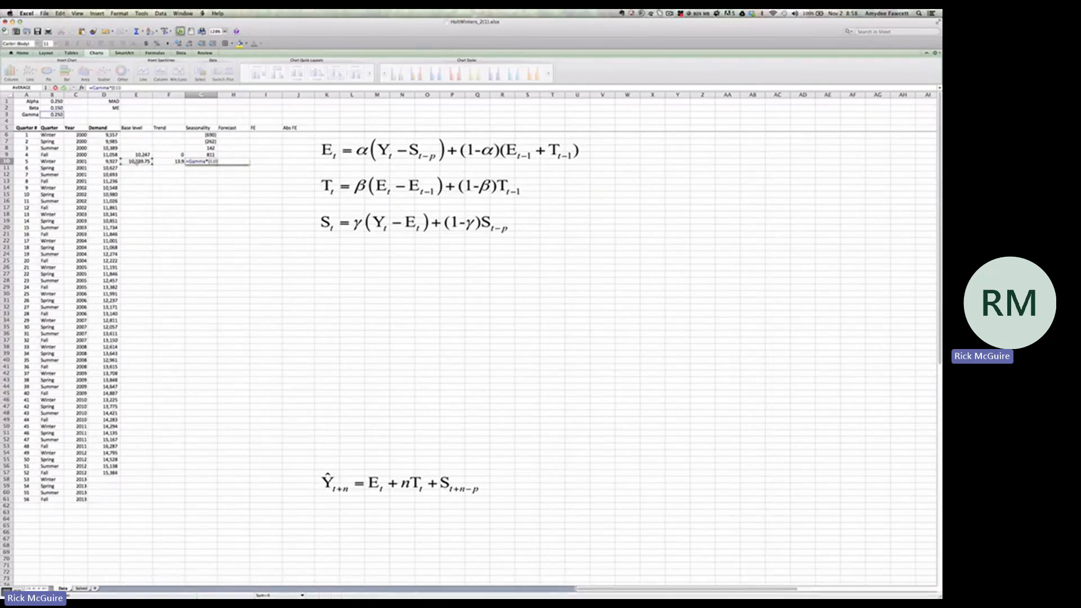
key(BackSpace)
key(BackSpace)
key(BackSpace)
click(111, 161)
text(-)
click(140, 162)
text()+()
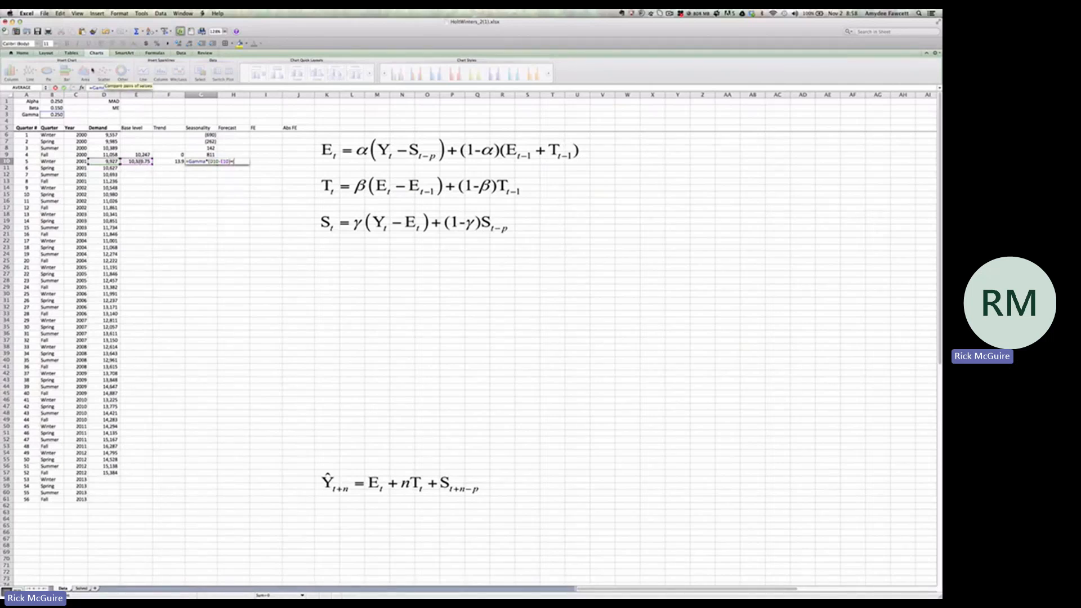
text(1-)
click(57, 114)
text()*)
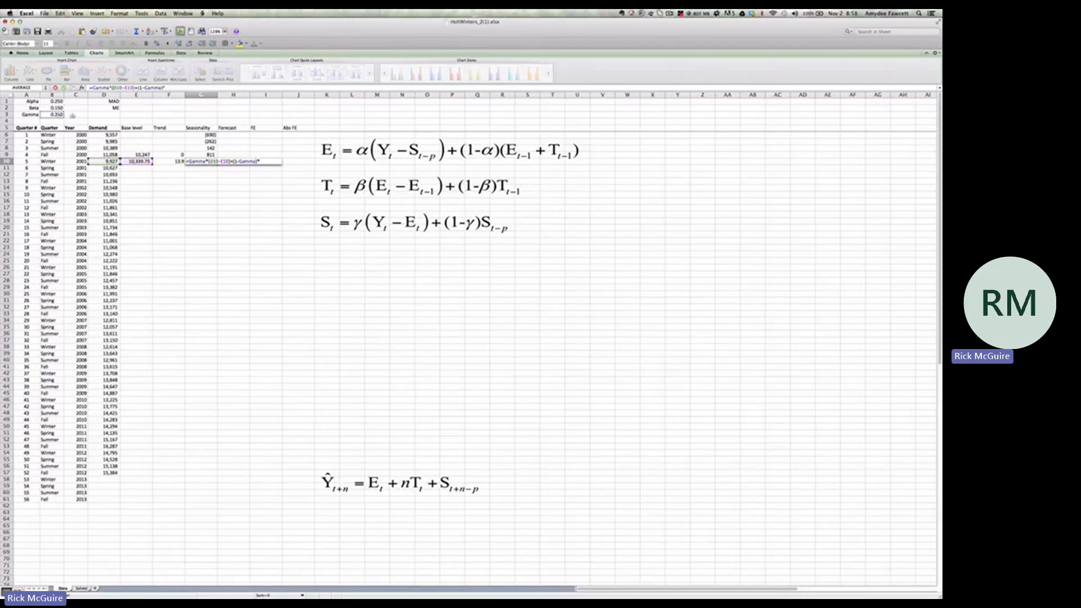
click(202, 136)
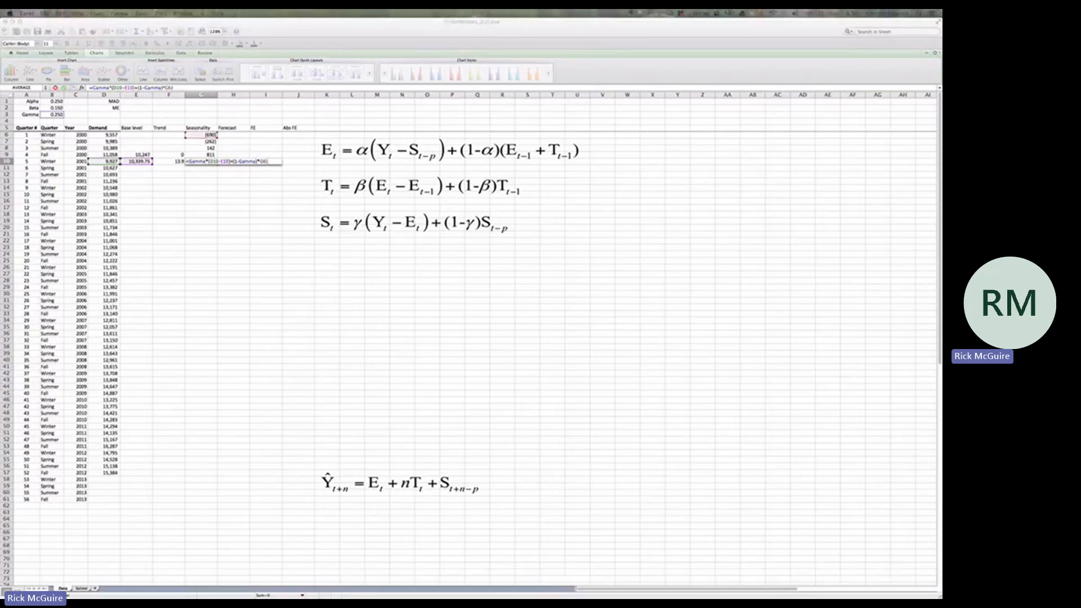
key(Return)
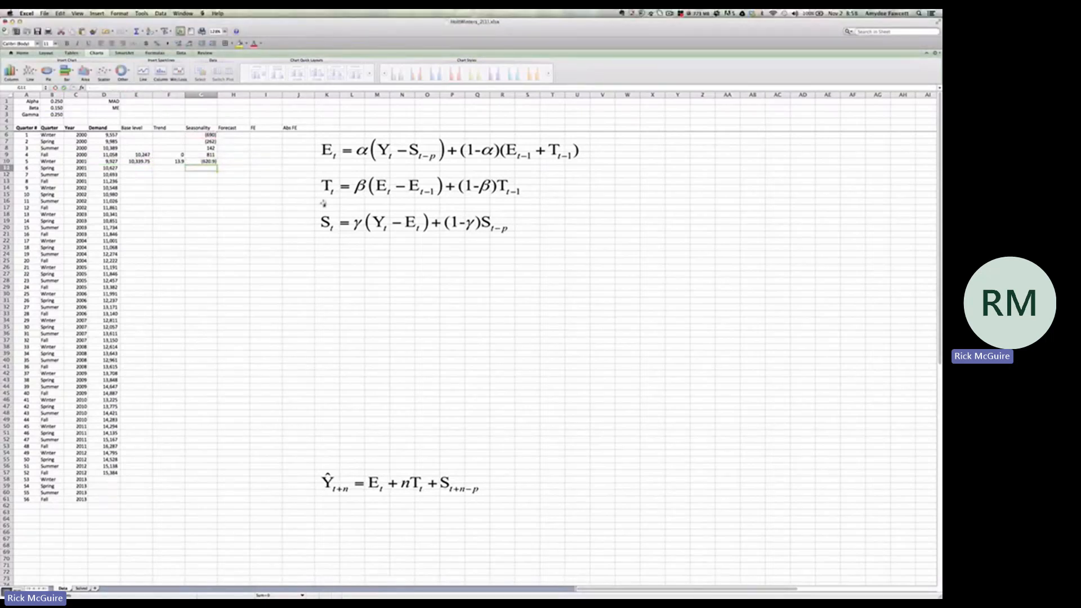
drag(139, 162, 209, 478)
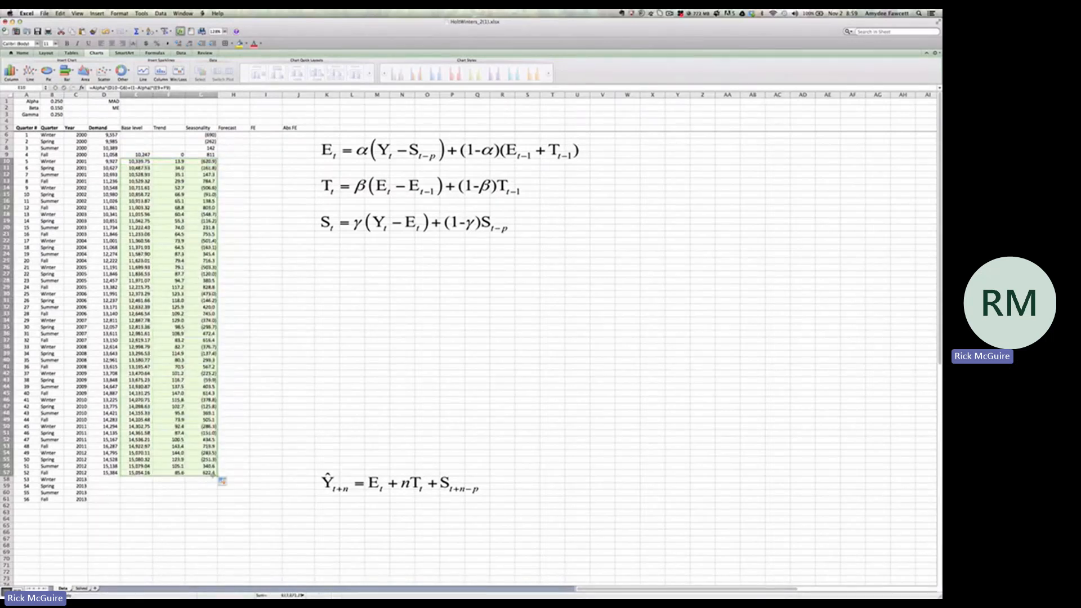
Paste the forecast formula =$E$57+$F$57*(A58-$A$57)+G54 into G58 for Winter 2013 and fill it down through Fall 2013 in G61
click(201, 479)
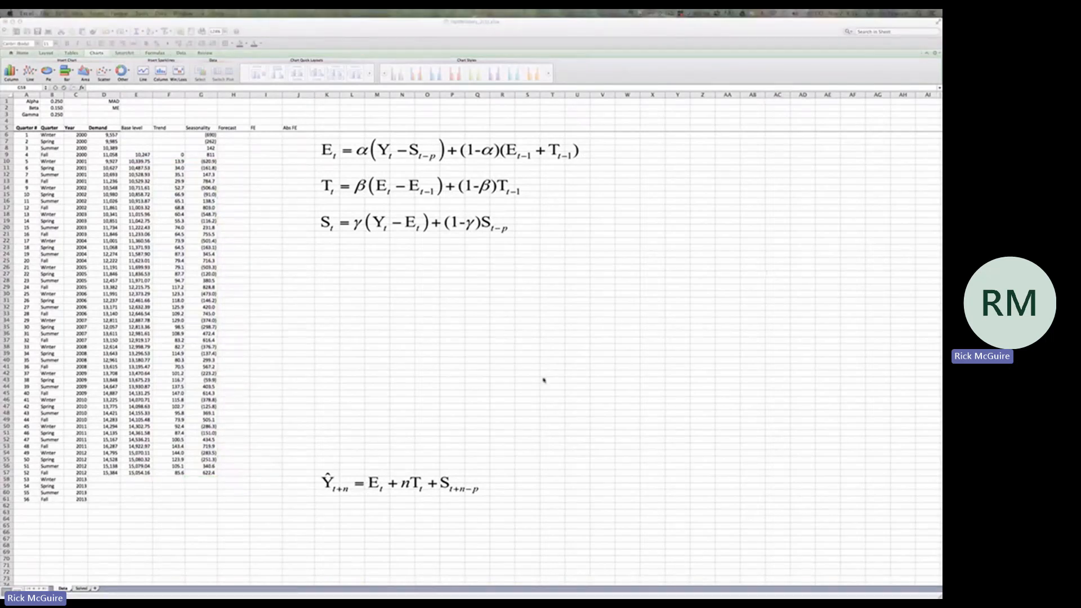
click(205, 480)
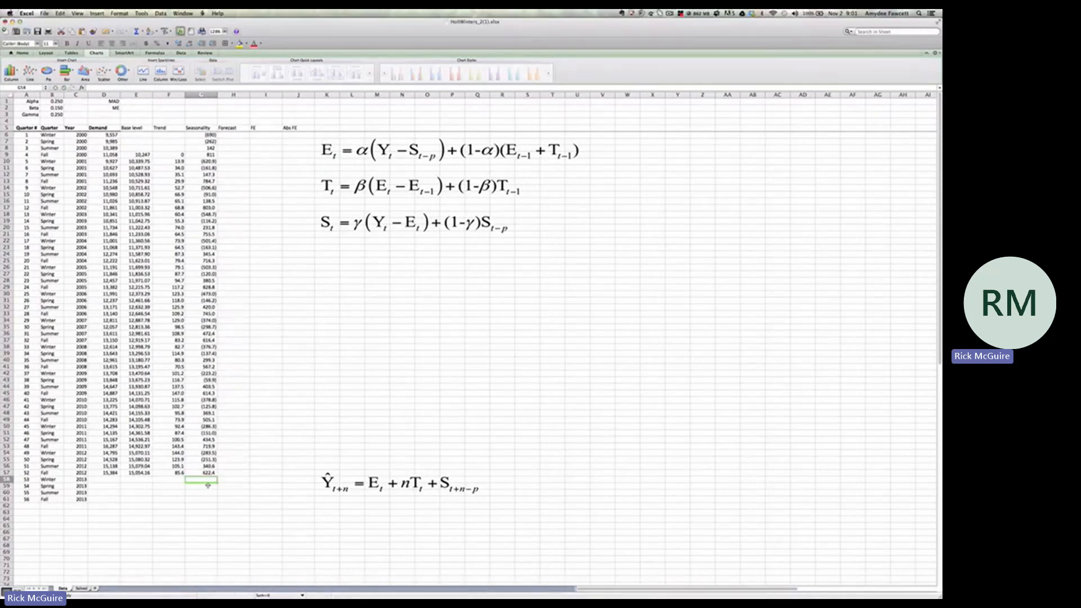
key(super+v)
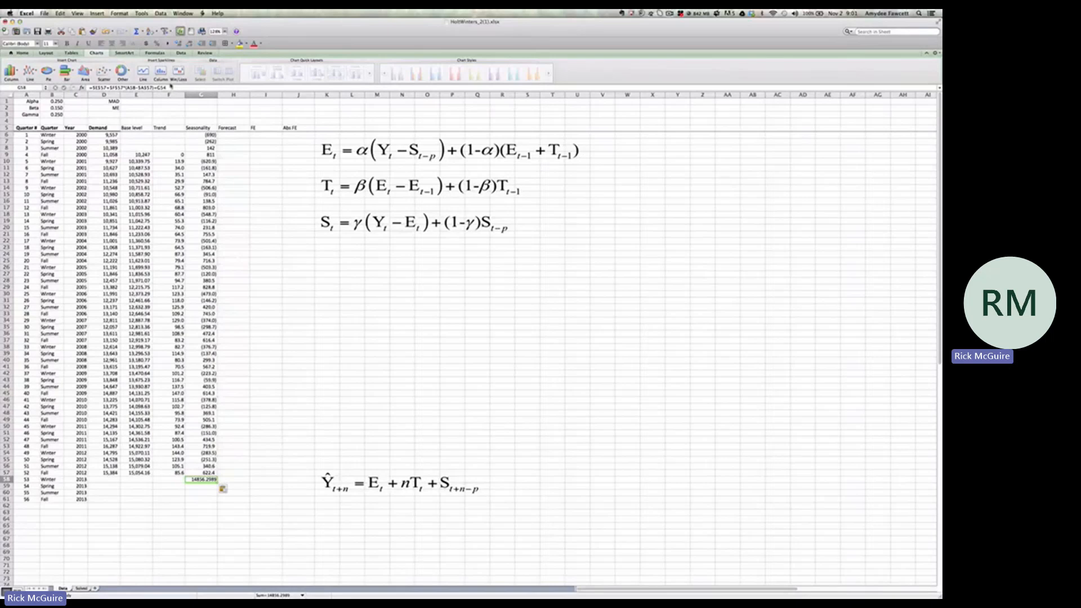
click(170, 87)
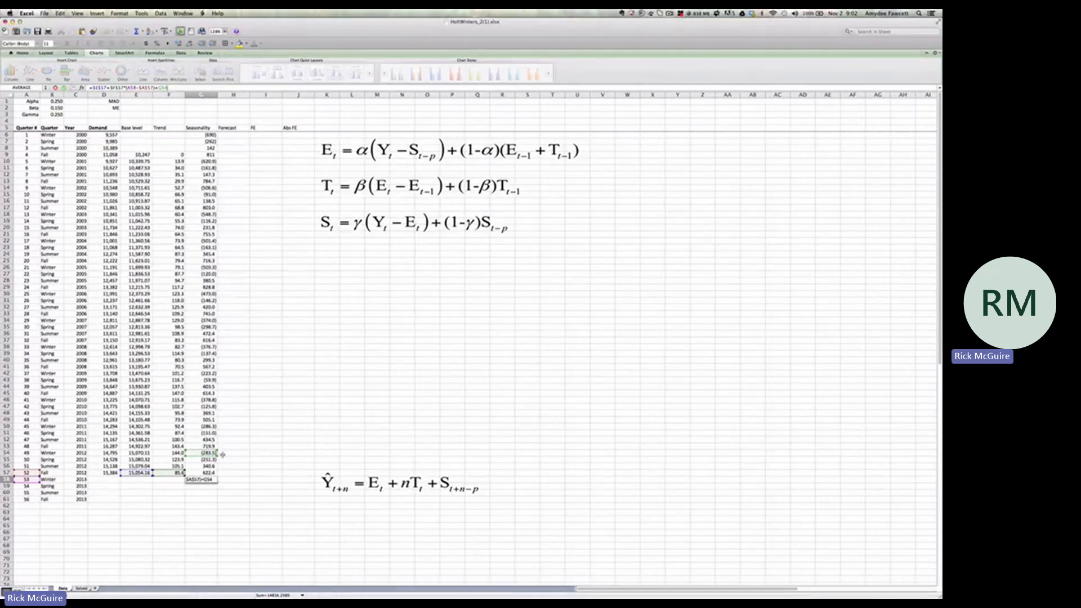
key(Return)
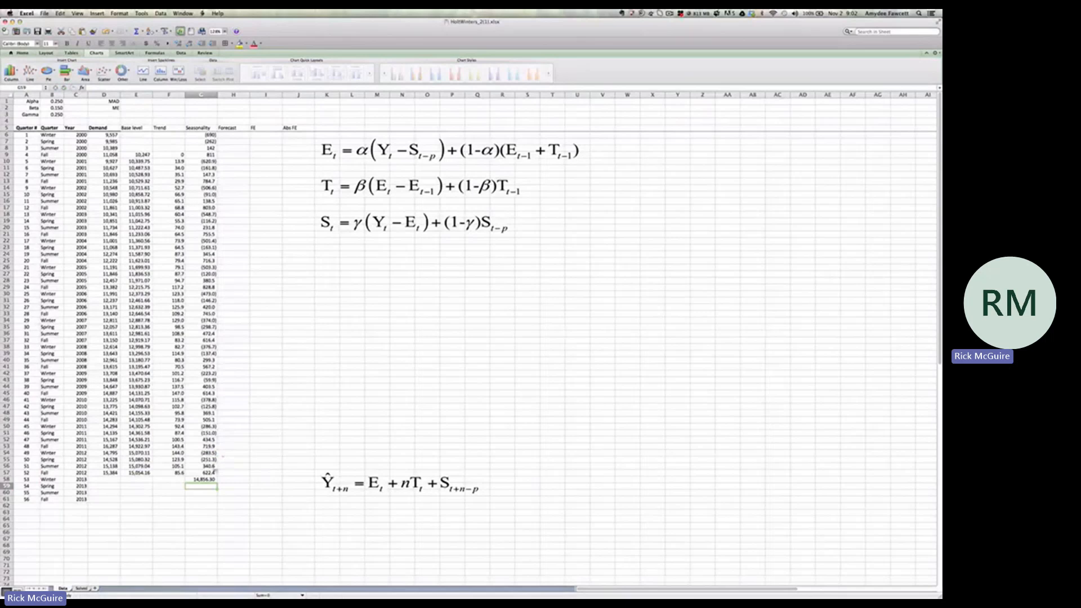
click(210, 480)
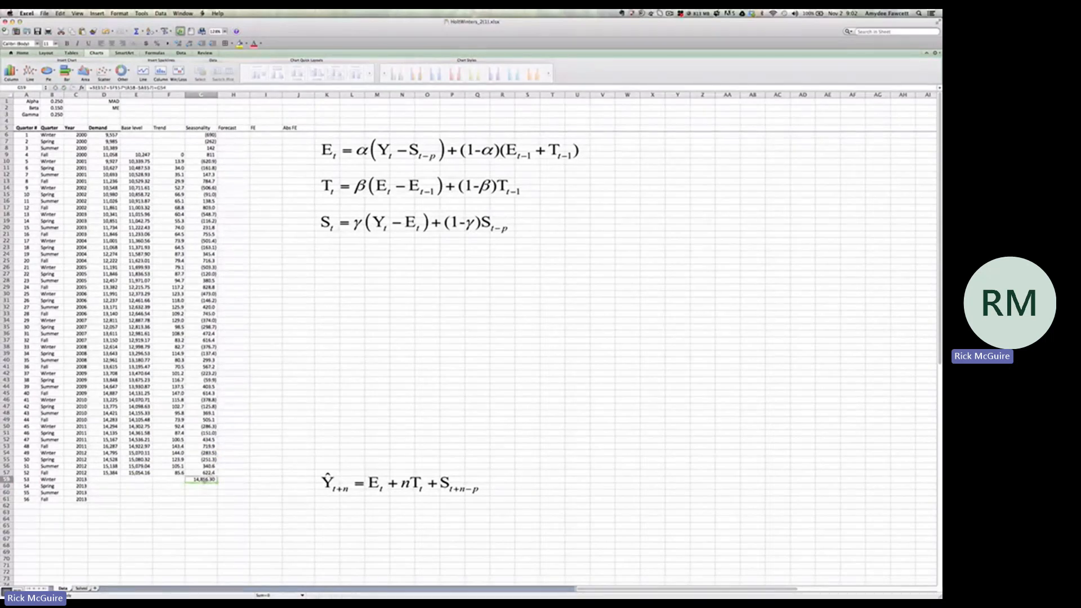
drag(217, 483, 218, 501)
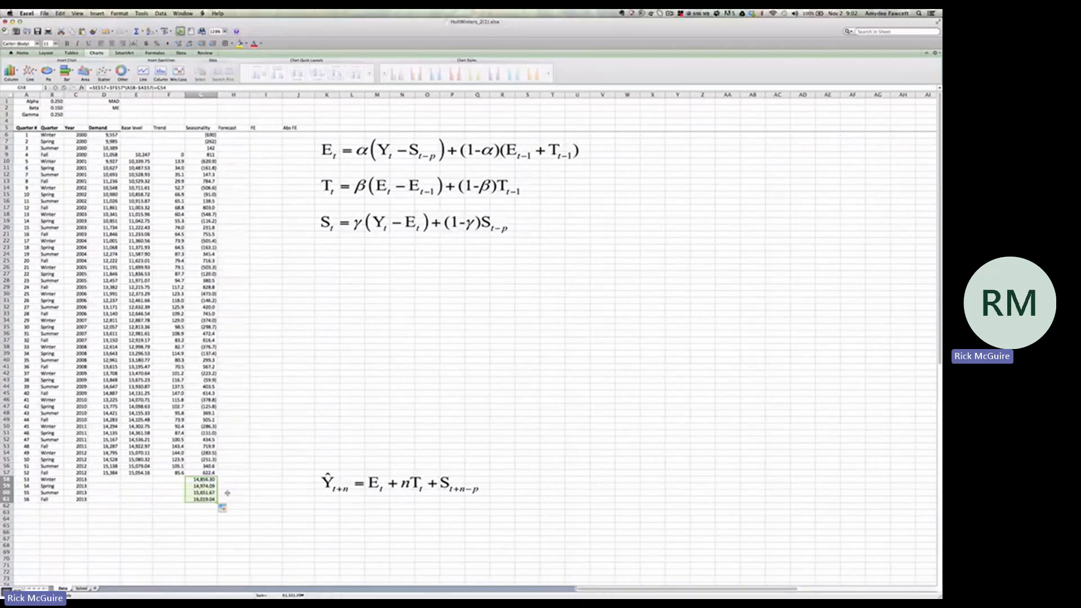
Enter the one-period forecast formula =E13+F13+G10 in H14 for Winter 2002 and fill it down through Fall 2012 in H57
click(227, 493)
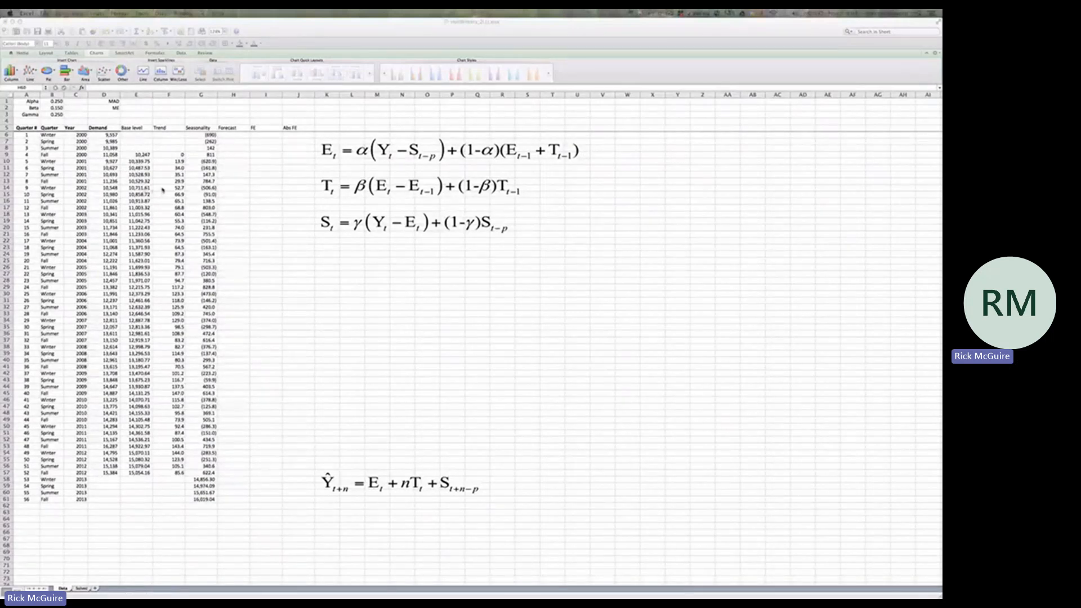
click(233, 189)
click(234, 188)
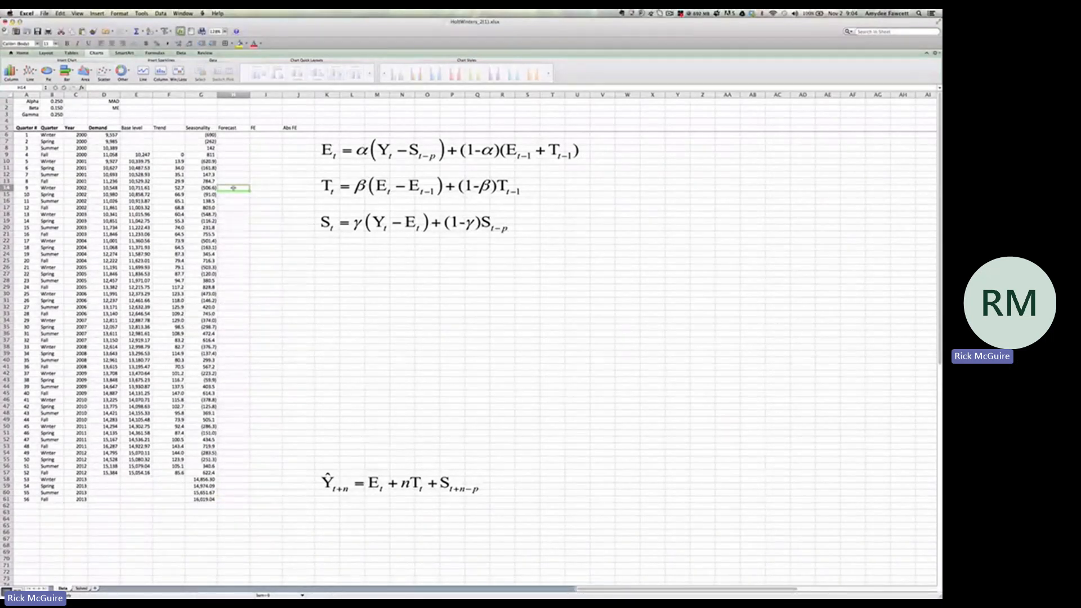
text(=E13+F13+G10)
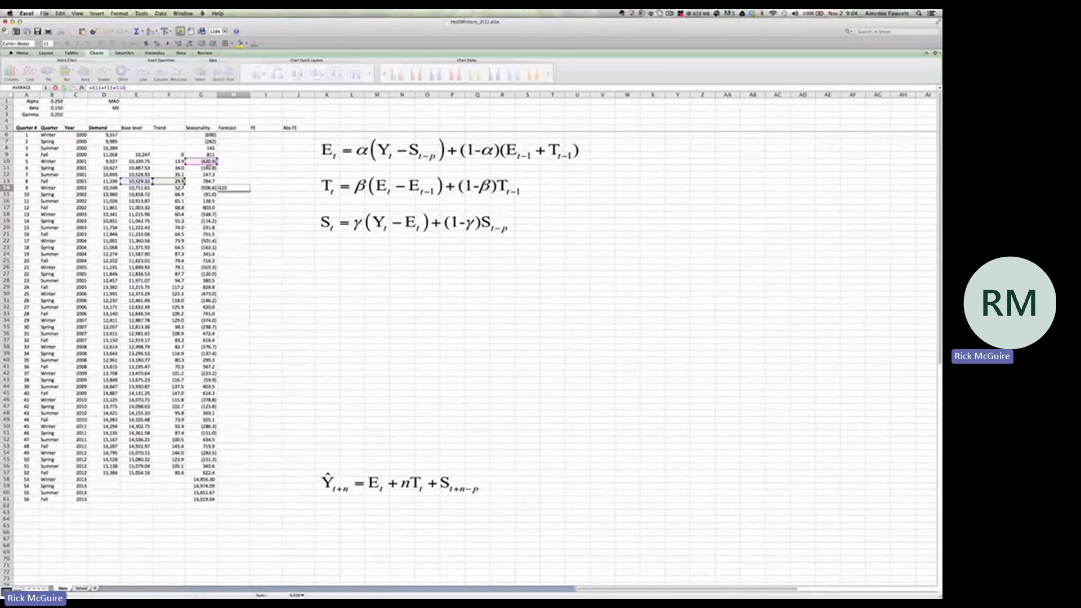
key(Return)
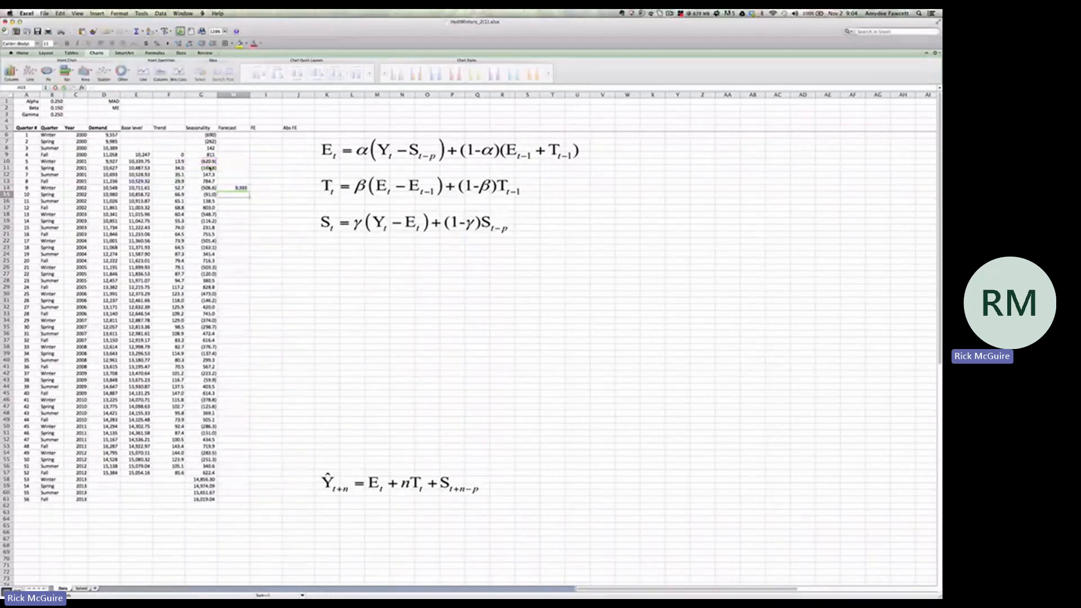
click(242, 188)
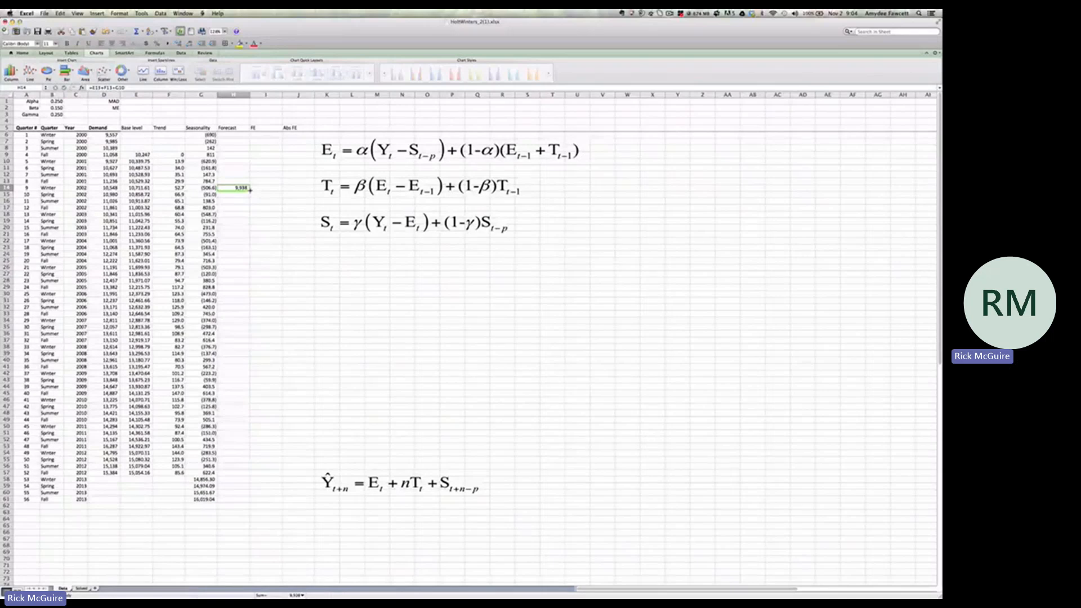
drag(249, 191, 254, 480)
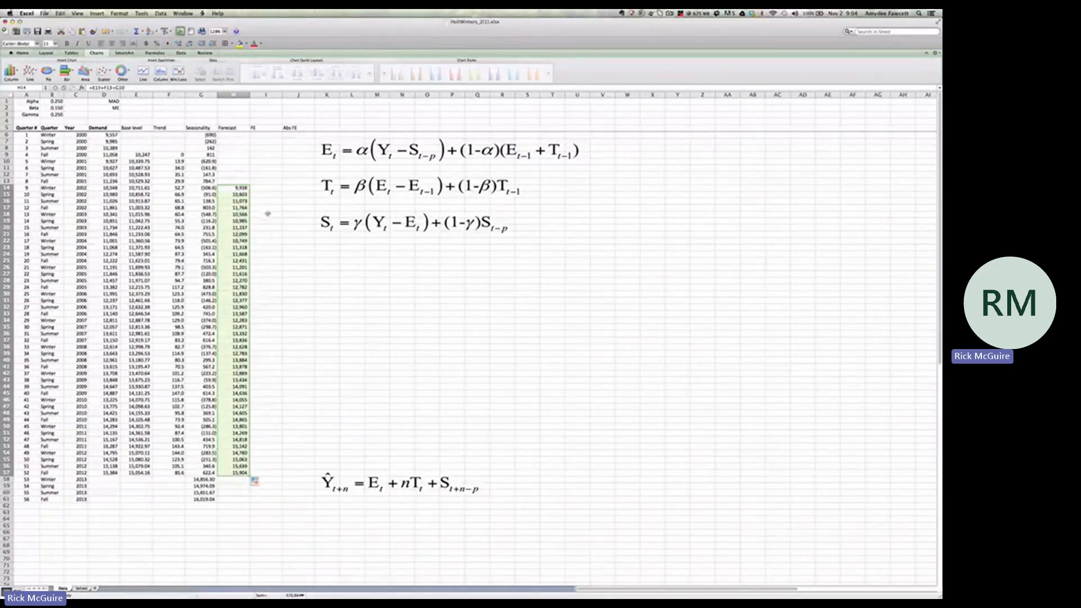
Enter the forecast error formula =D14-H14 in I14 and fill it down through Fall 2012 in I57
click(267, 188)
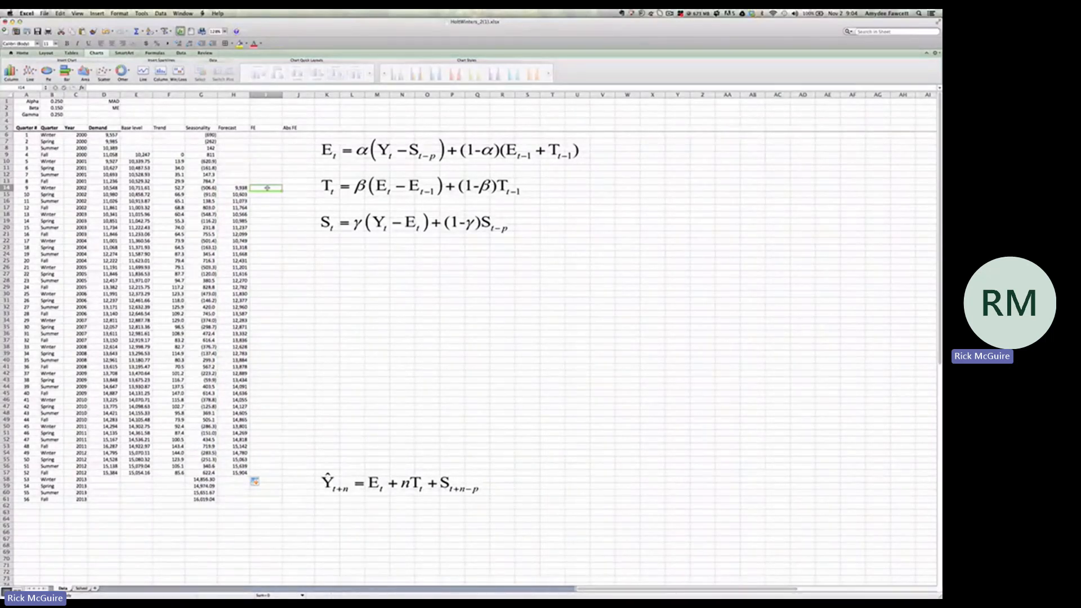
text(=)
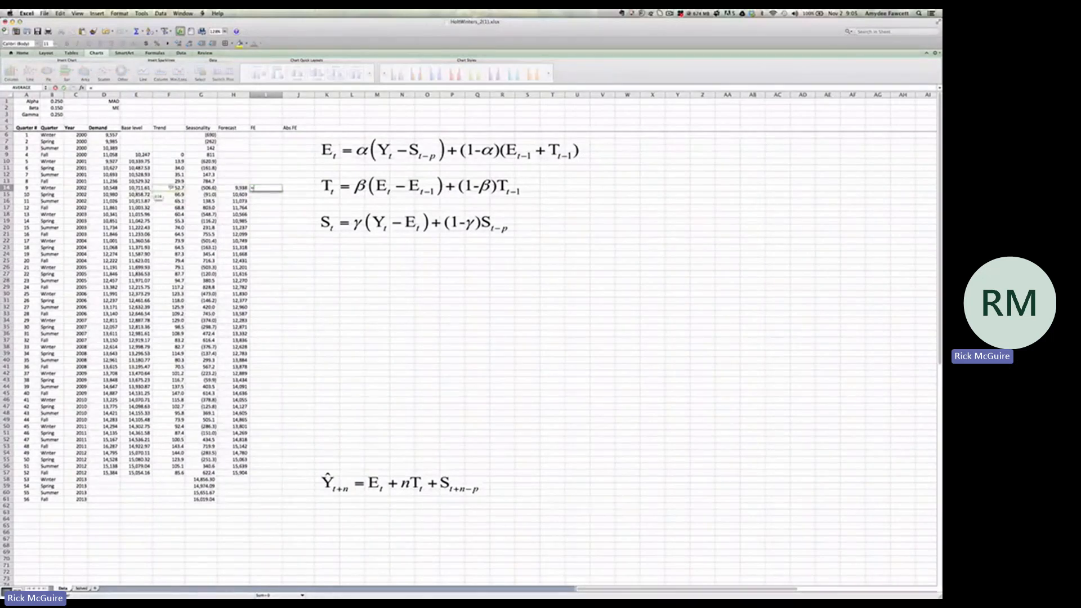
click(116, 189)
click(111, 188)
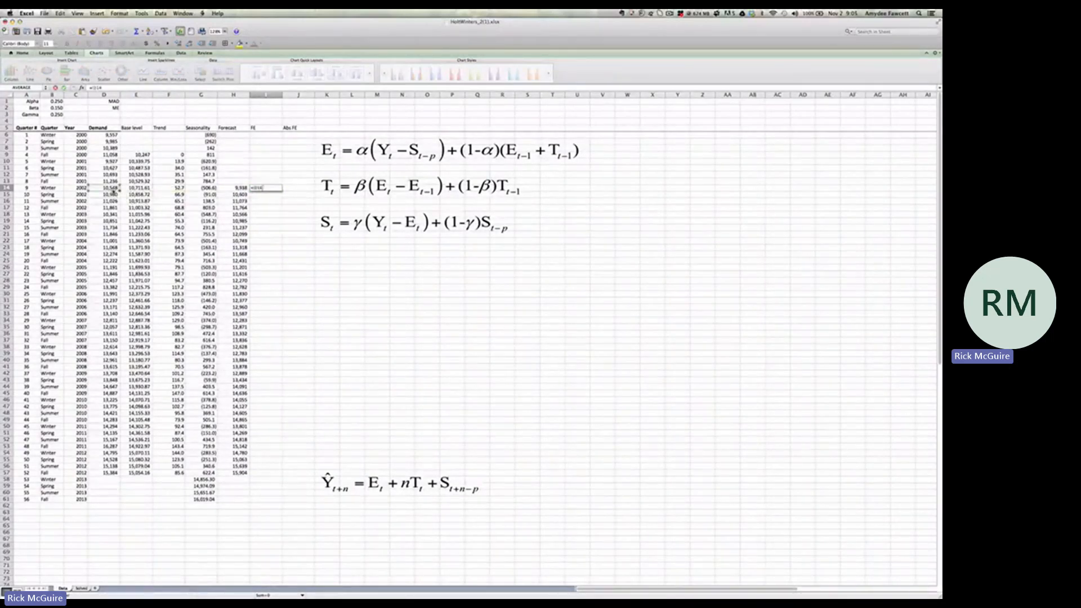
text(-)
click(236, 188)
key(Return)
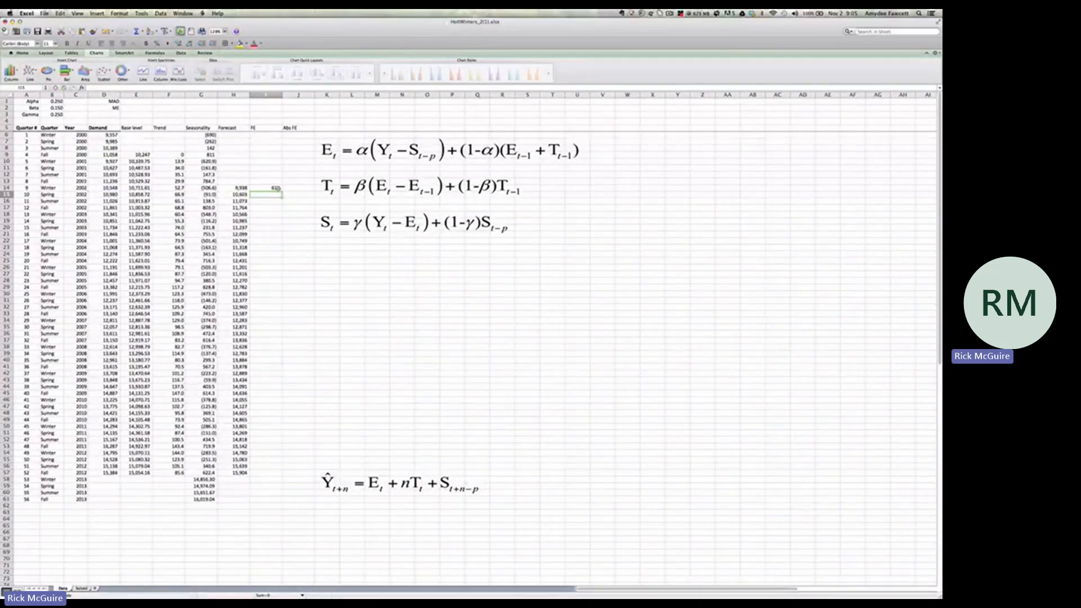
click(275, 188)
drag(282, 192, 287, 477)
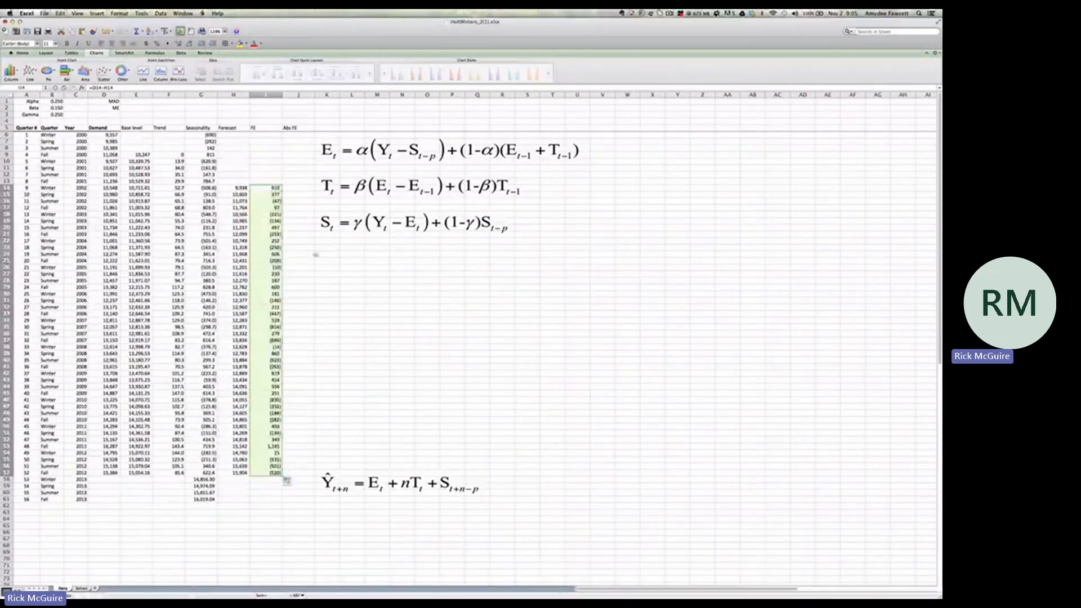
Enter the absolute forecast error formula =ABS(I14) in J14 and fill it down through Fall 2012 in J57
click(299, 189)
text(=)
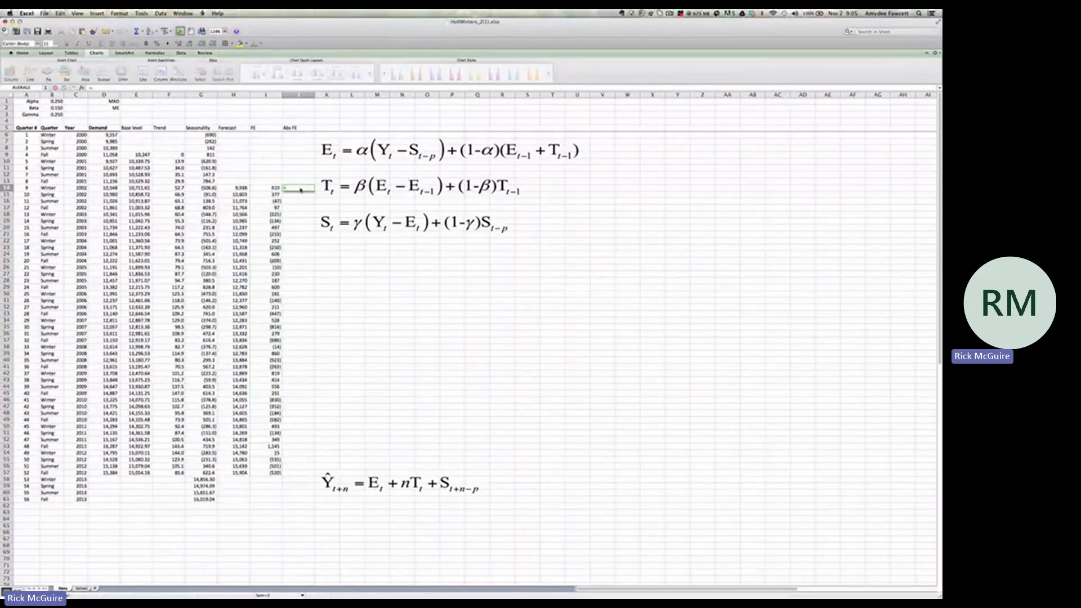
text(abs)
double_click(297, 202)
click(278, 189)
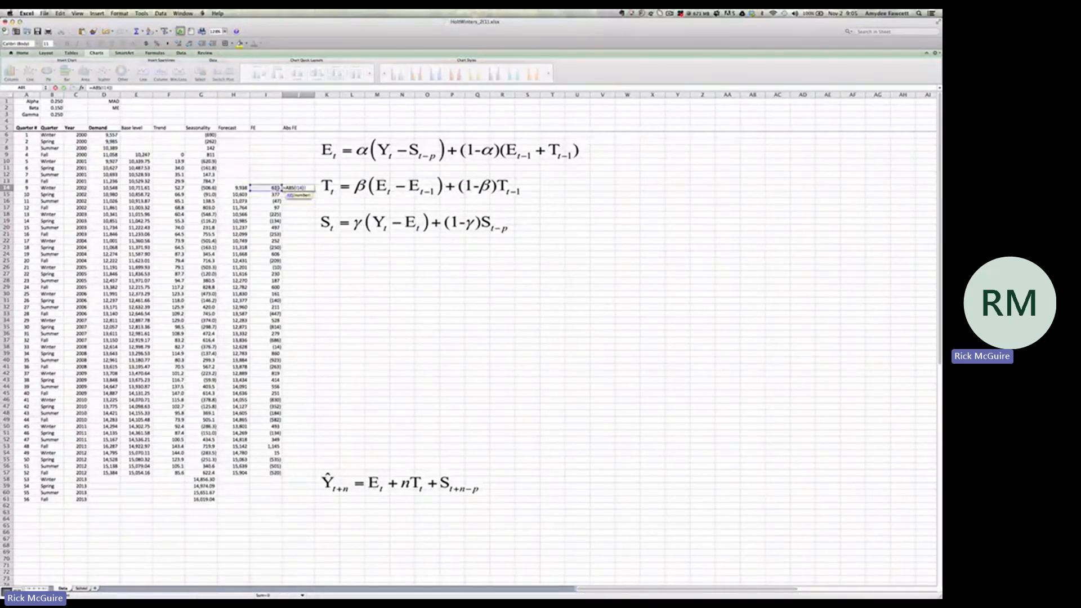
key(Return)
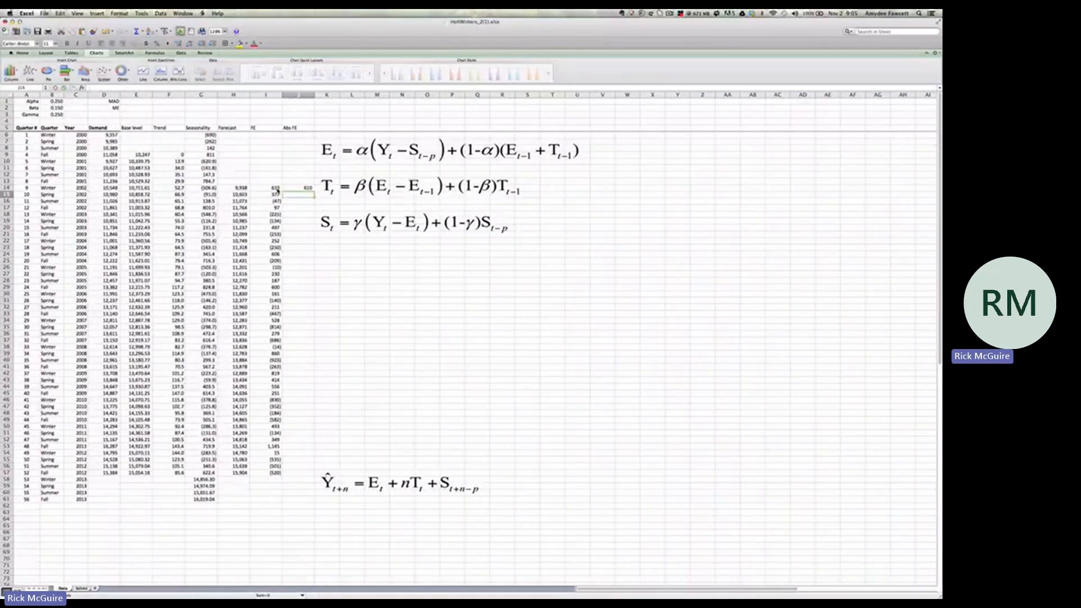
click(310, 189)
drag(313, 191, 311, 477)
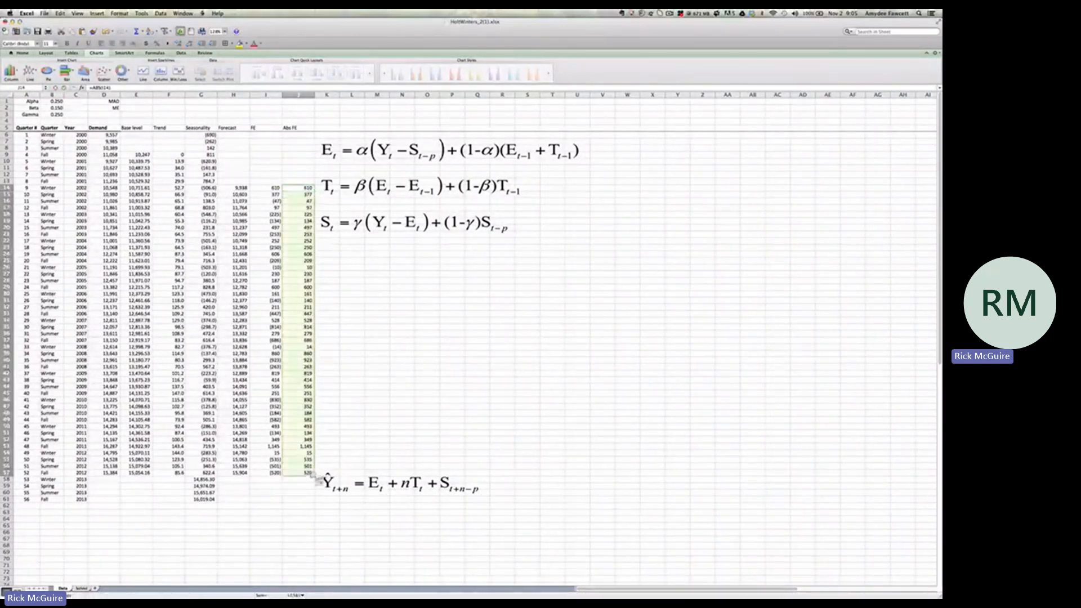
Replace the MAD formula in E1 with the average of the absolute forecast errors in J14:J57
click(136, 103)
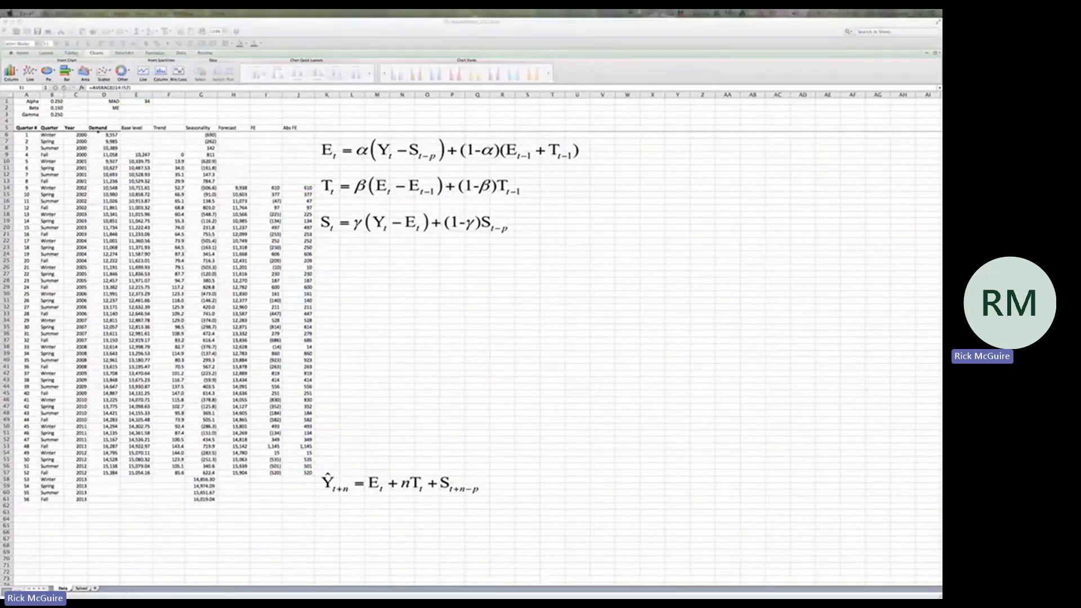
click(146, 102)
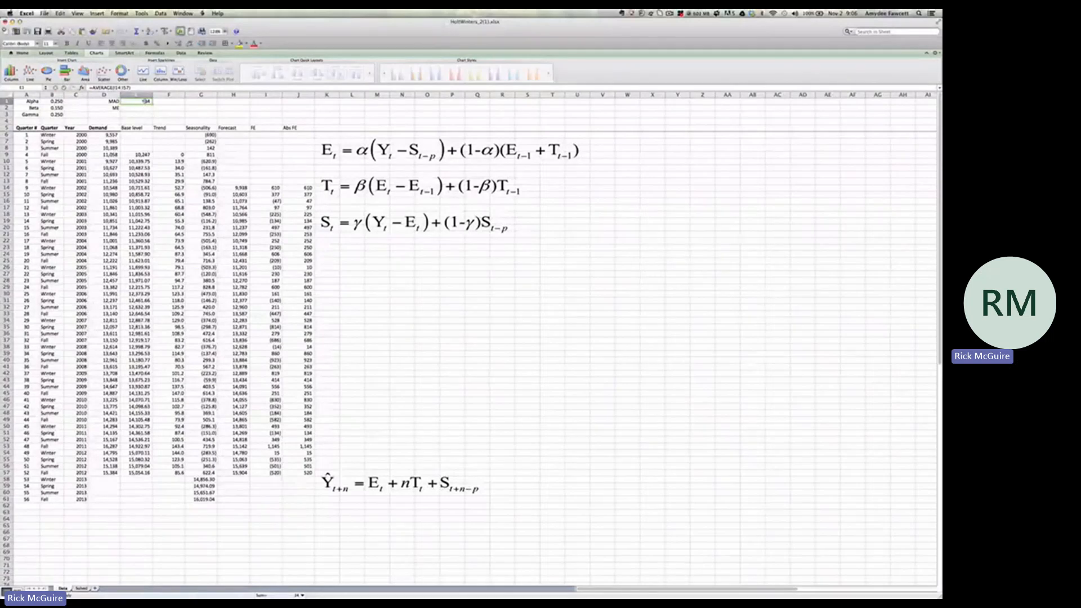
text(=average)
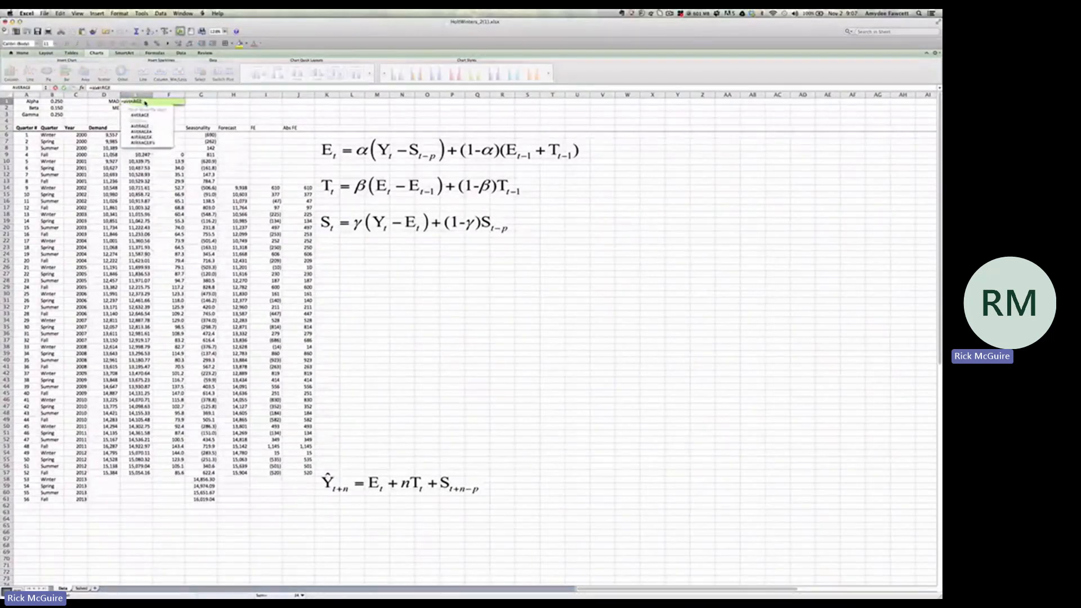
double_click(140, 115)
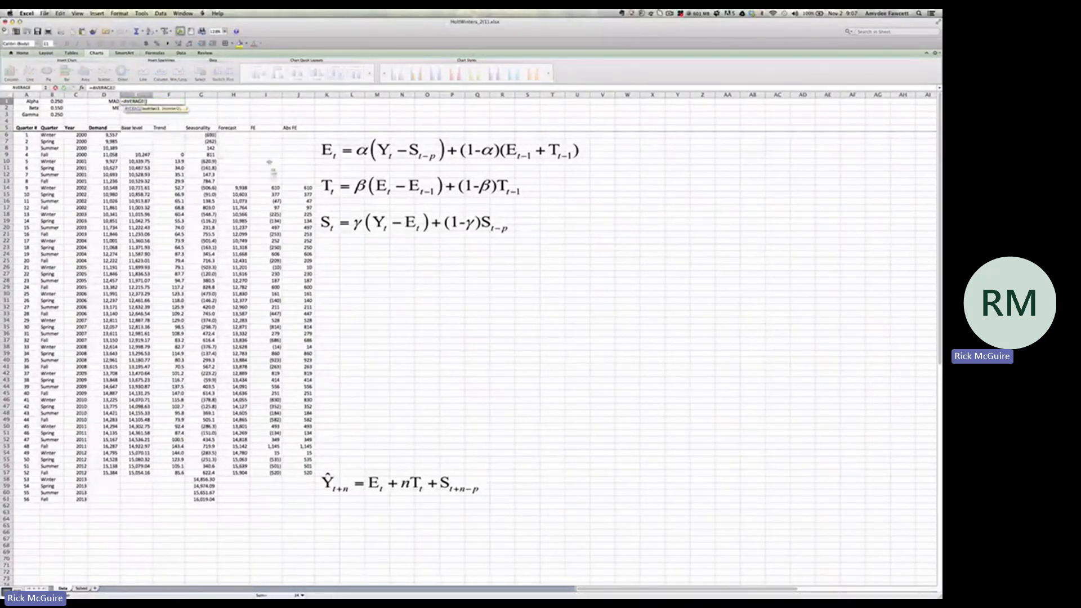
drag(299, 187, 307, 473)
key(Return)
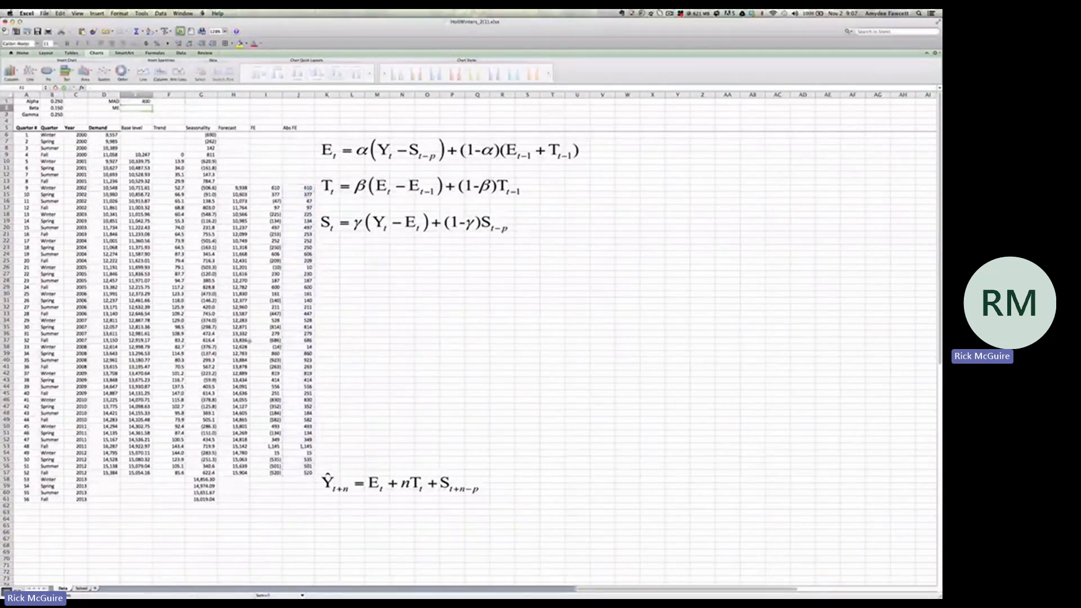
Calculate the mean error (ME) in E2 as the average of the forecast errors in I14:I57
text(=averAGE)
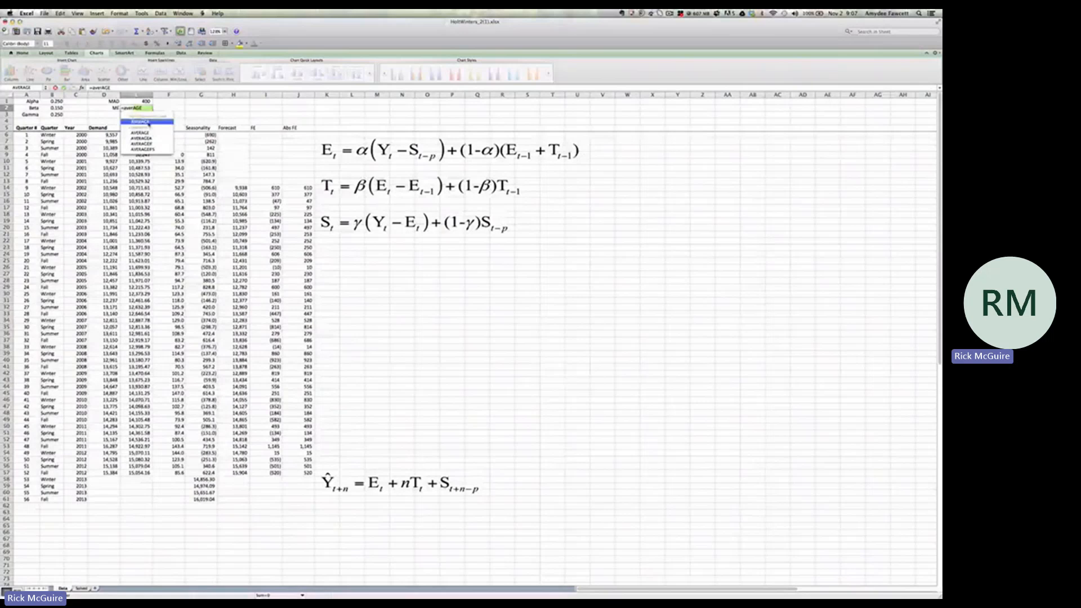
click(149, 122)
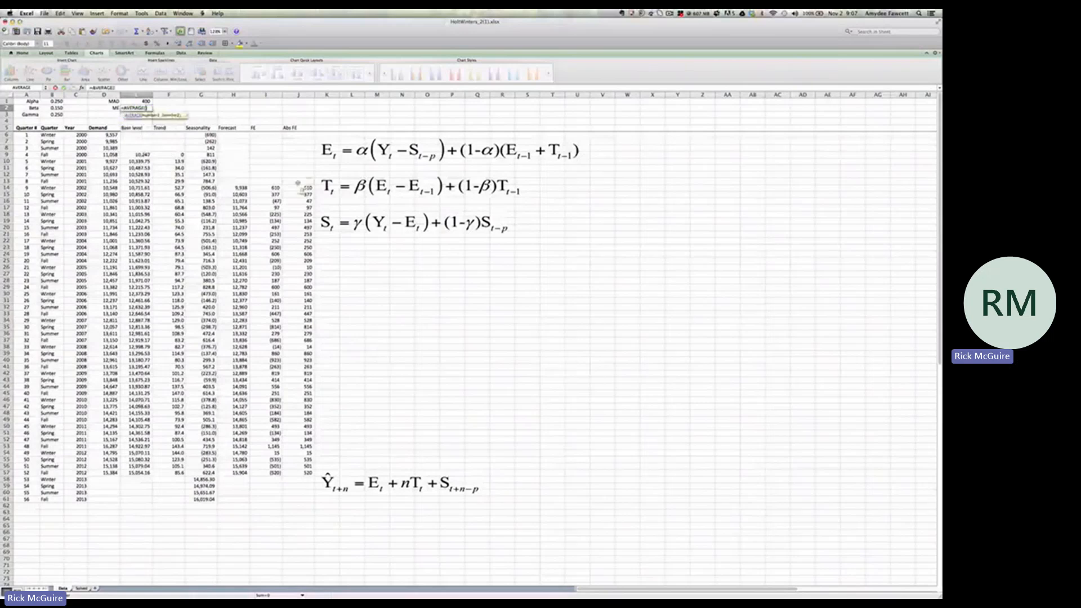
click(275, 188)
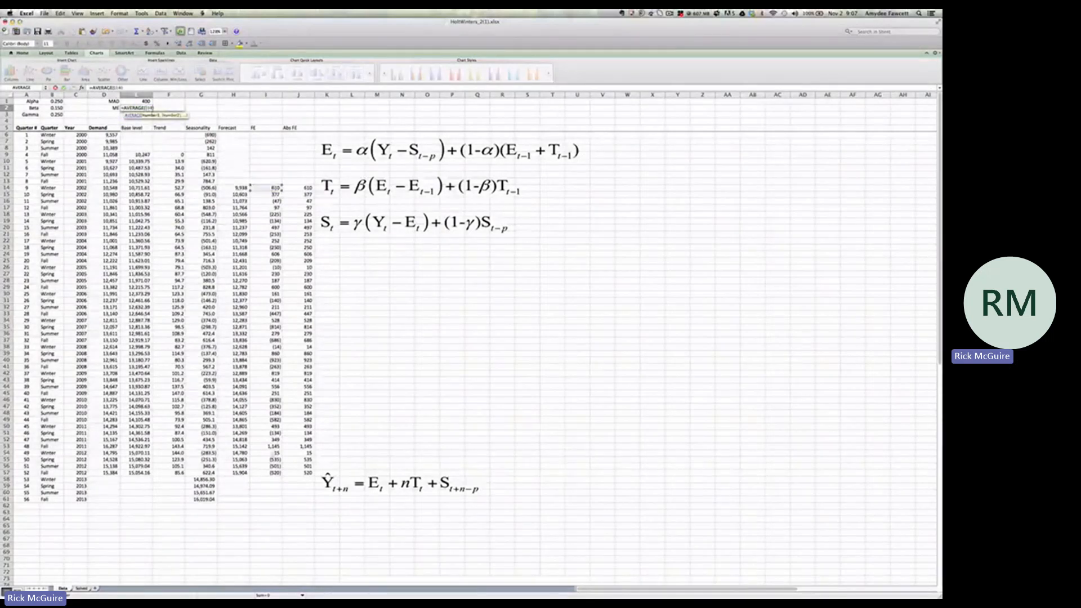
drag(275, 188, 274, 473)
key(Return)
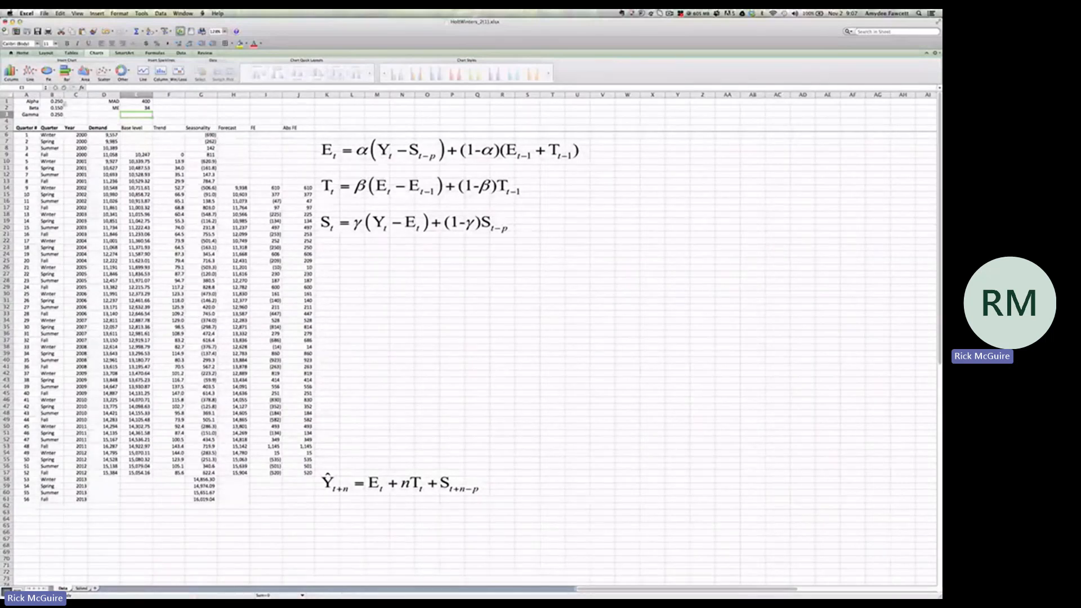
Set the Alpha smoothing constant in B1 to 0.4
click(59, 102)
text(.4)
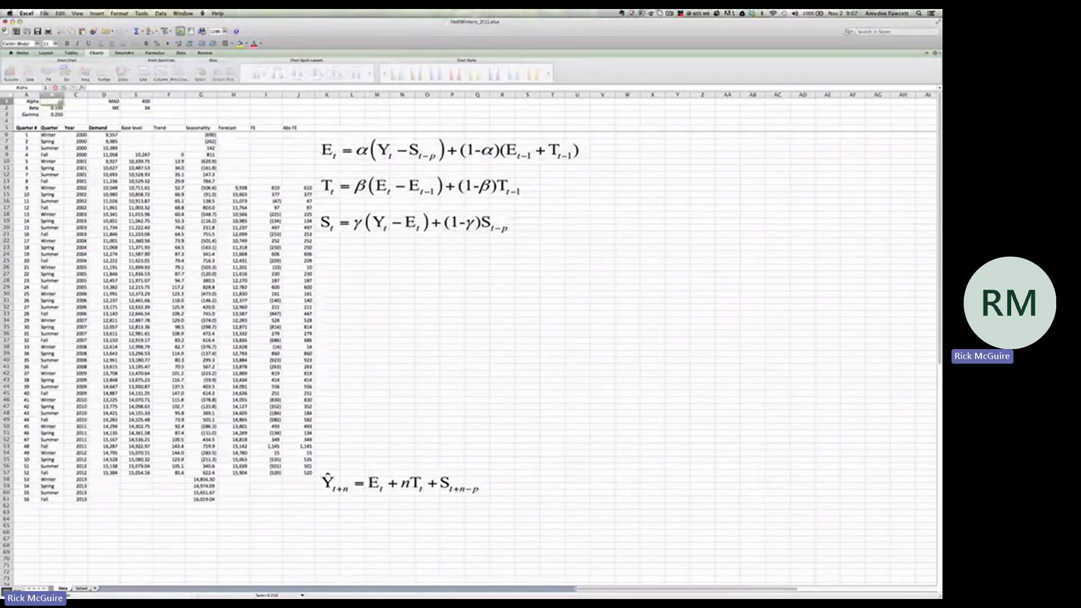
key(Return)
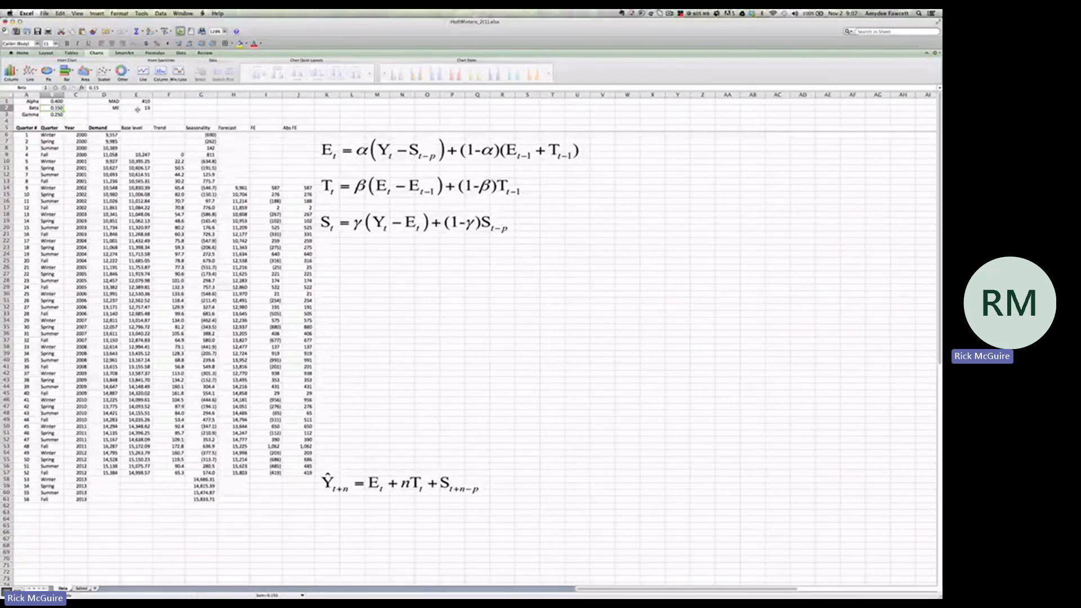
Review the Alpha, Beta and Gamma constraints in Solver and run it with GRG Nonlinear to minimize MAD in E1 by changing B1:B3
click(183, 53)
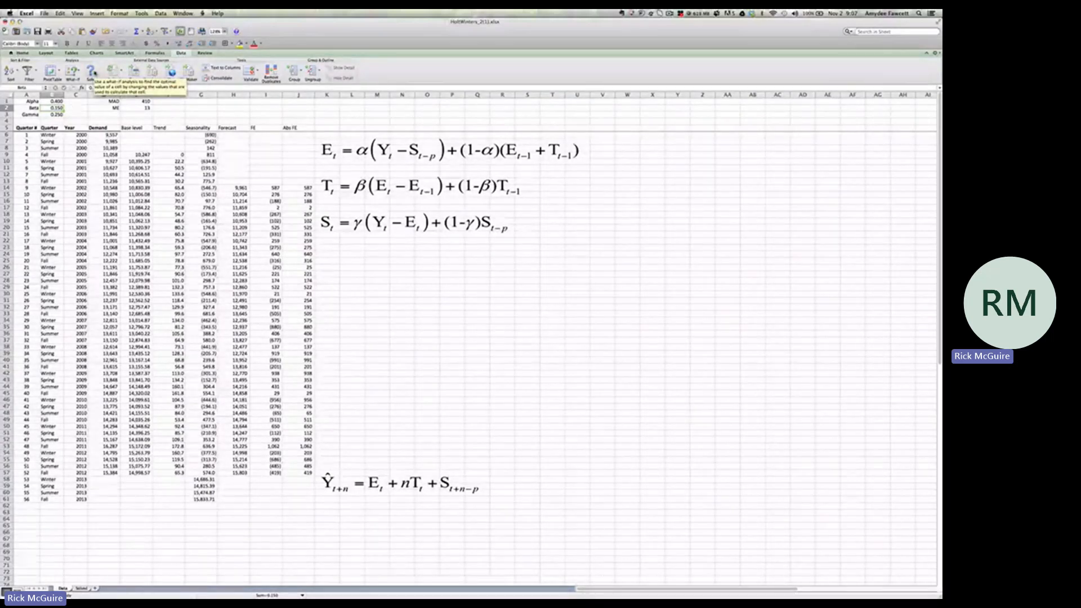
click(92, 71)
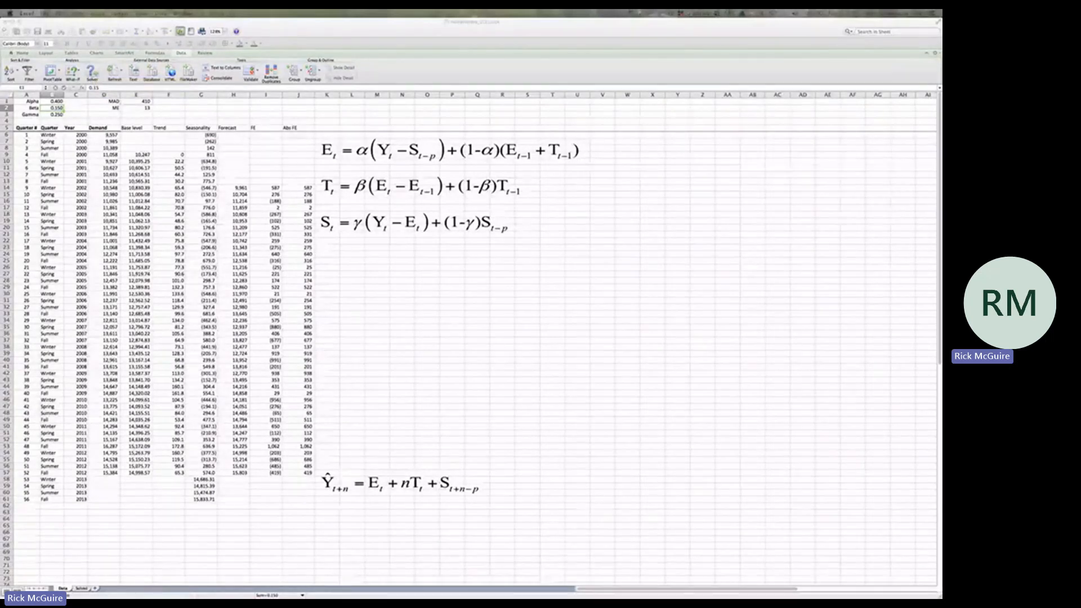
drag(808, 95, 473, 256)
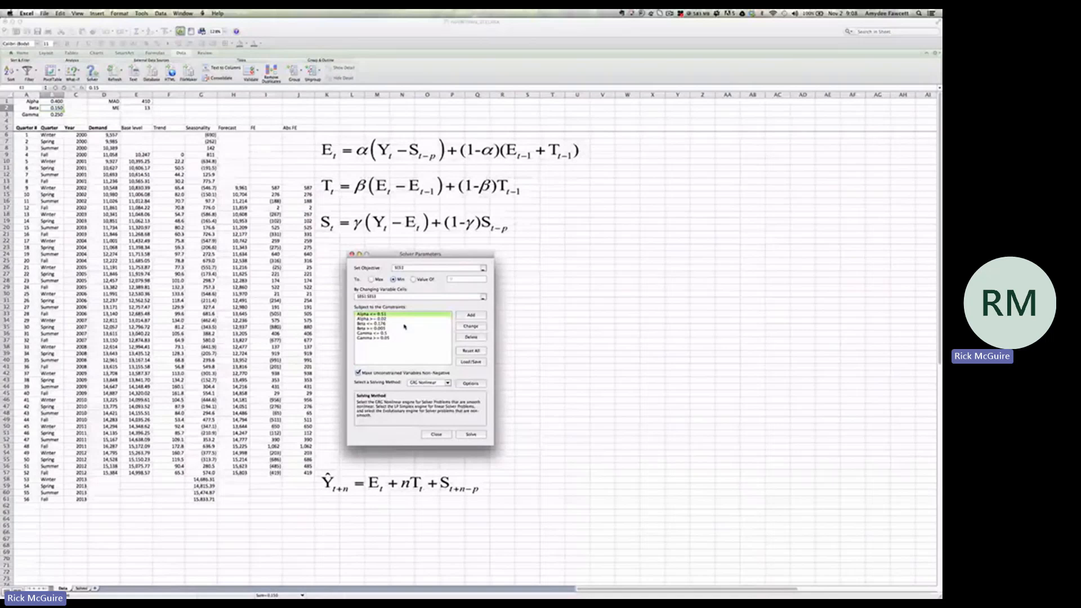
click(386, 329)
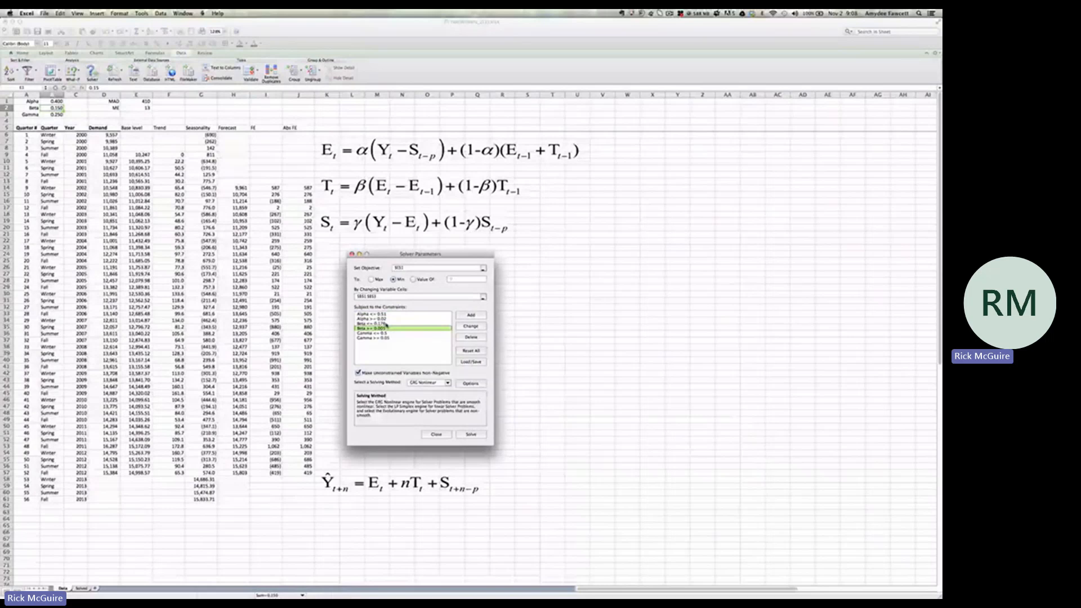
click(396, 339)
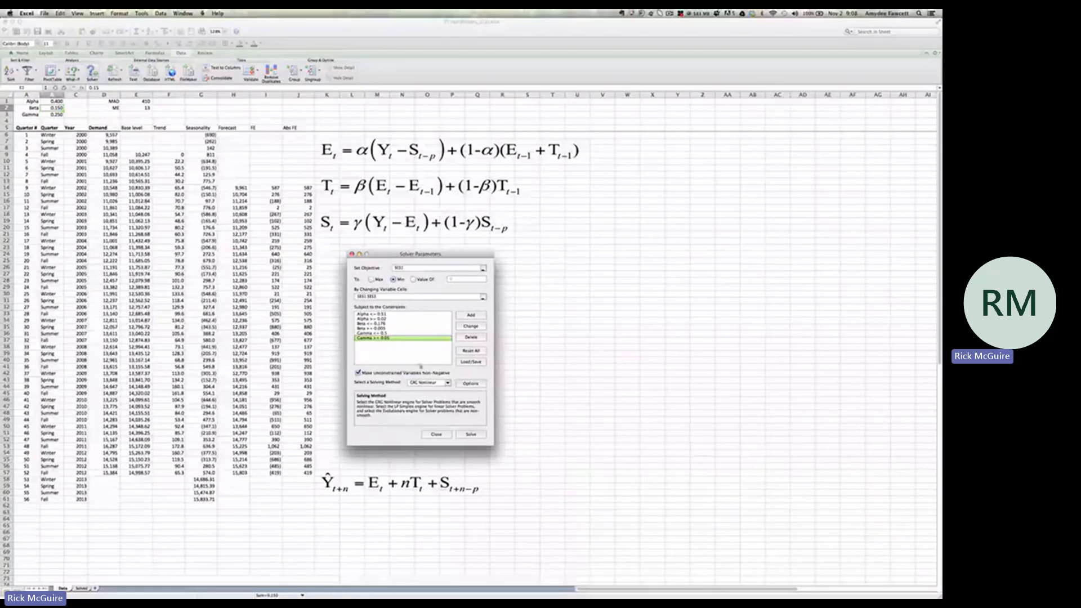
click(471, 435)
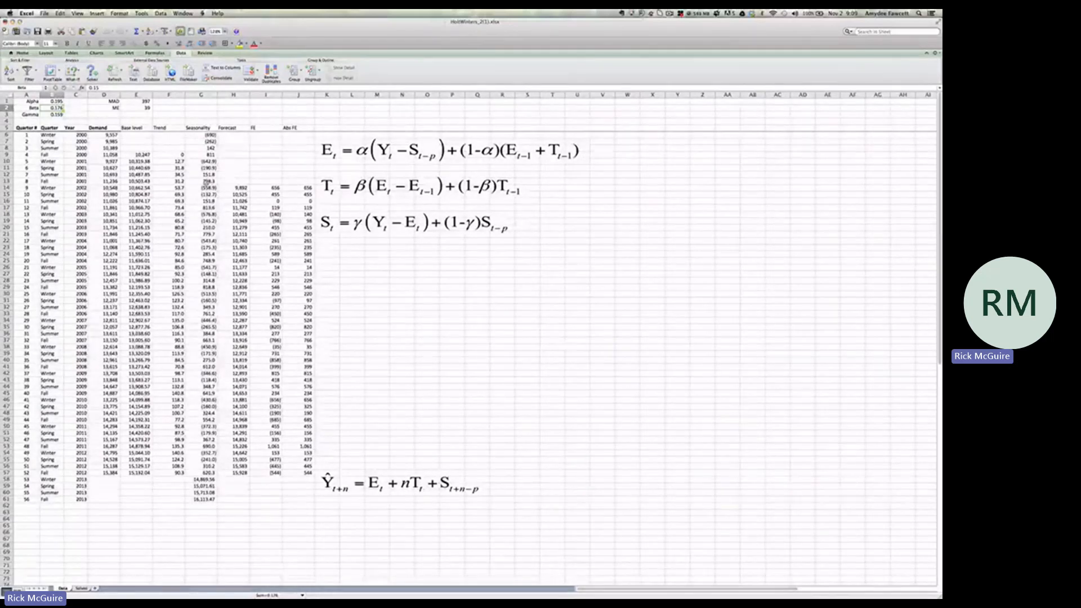
Leave the full-screen YouTube video and close the browser to return to the forecasting workbook in Excel
mouse_move(743, 387)
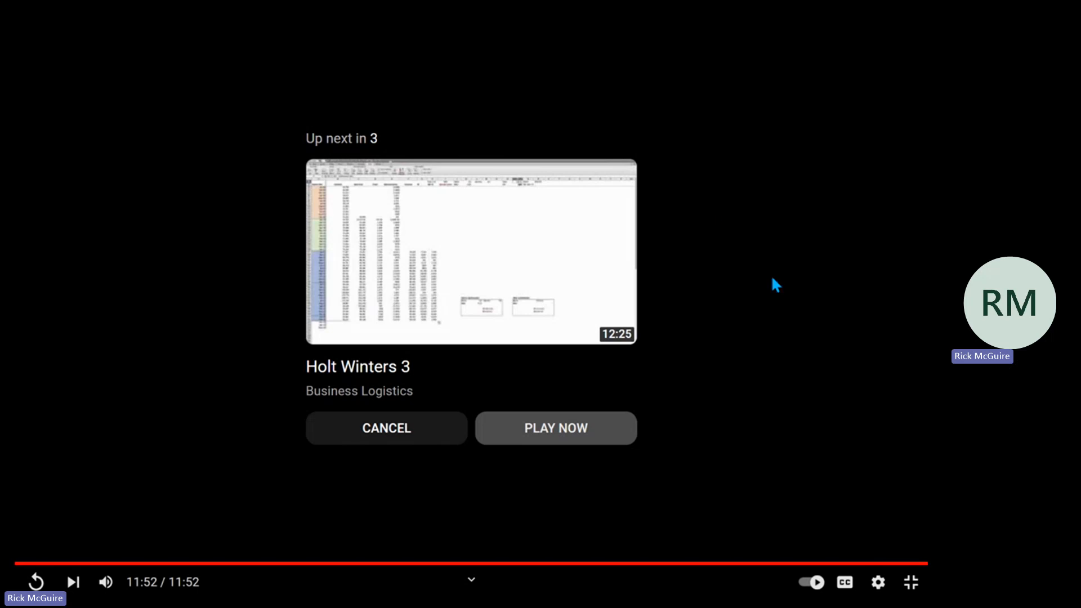
click(912, 580)
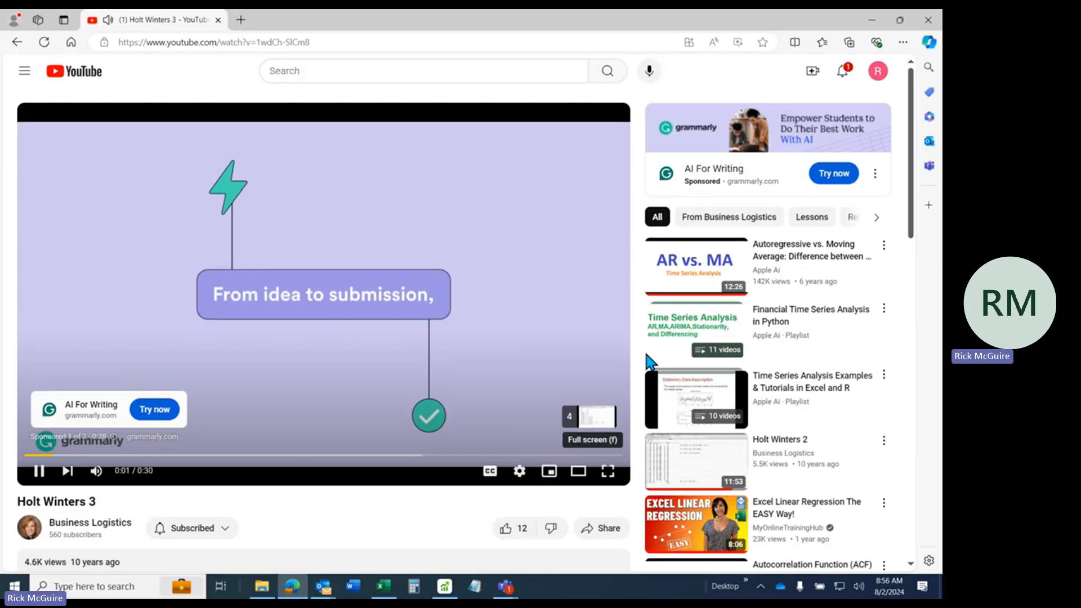
click(929, 25)
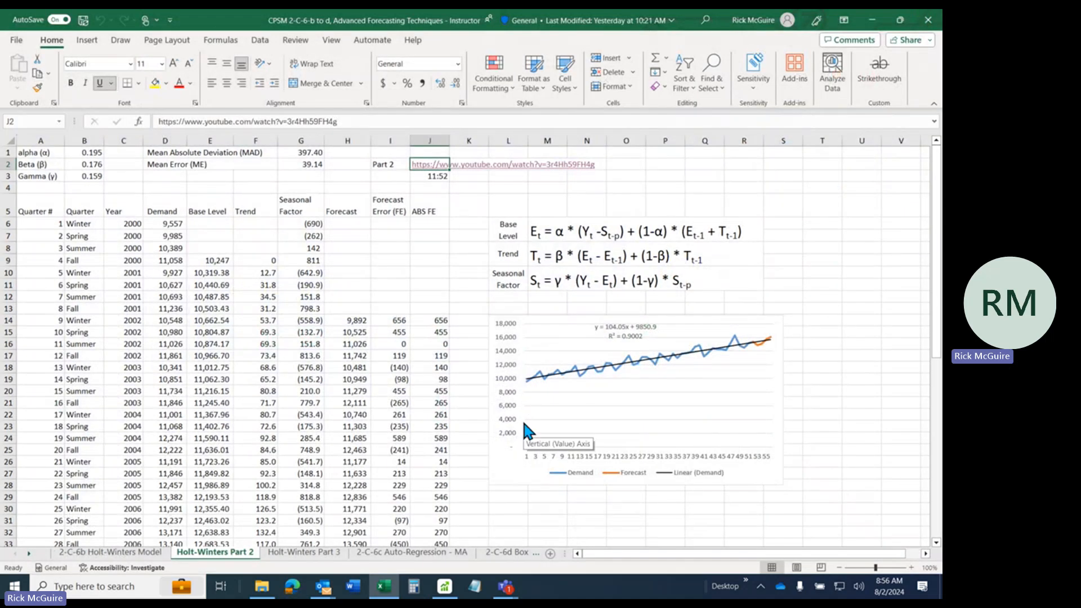
Open the Part 3 YouTube video linked on the Holt-Winters Part 3 sheet
click(325, 554)
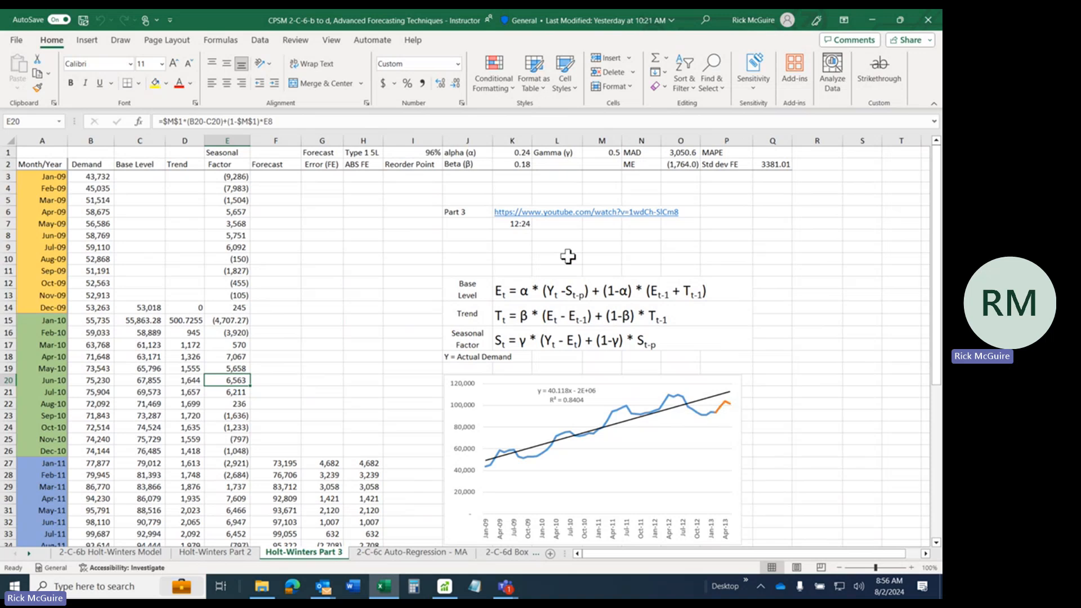
click(499, 217)
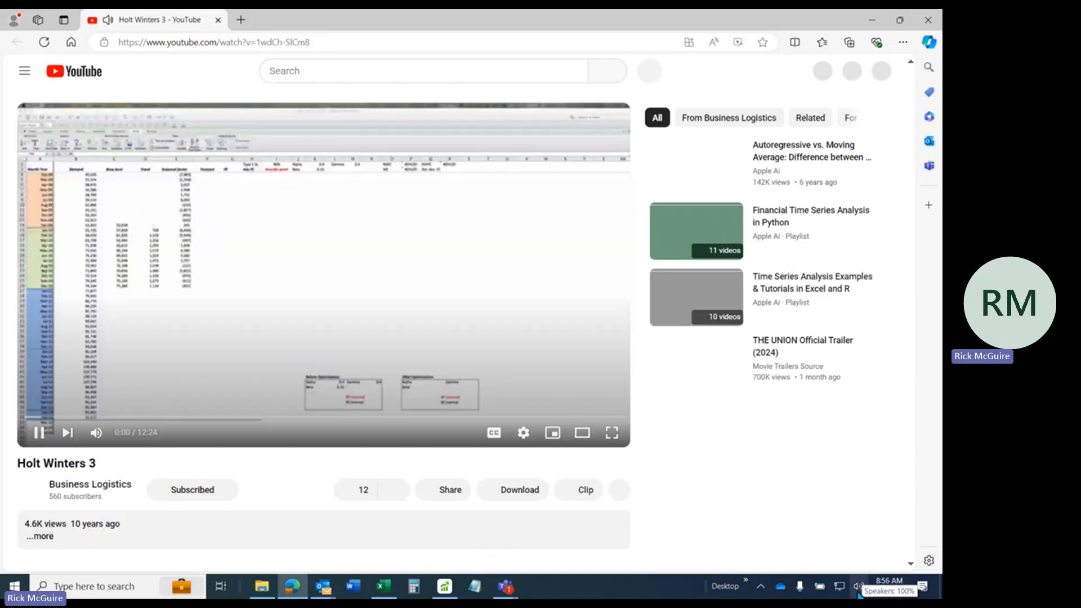
Set the speaker volume to 73 and show the Holt Winters 3 video in full screen
click(859, 586)
drag(901, 558, 862, 563)
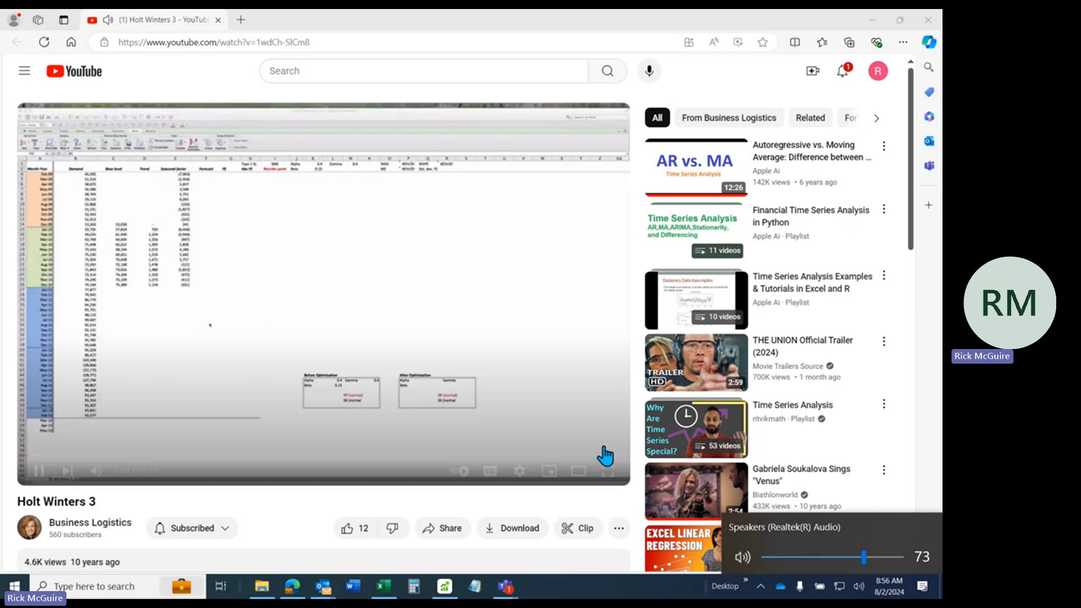
click(606, 459)
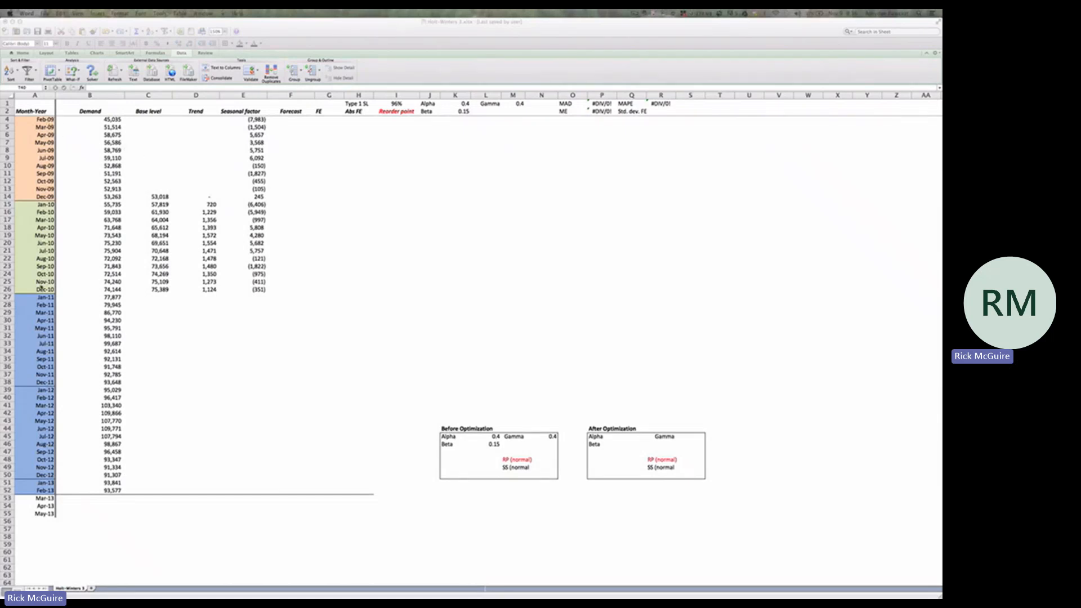
Examine the initial seasonal factor formula in E4 and the Dec-09 base level, trend and seasonal factor cells in row 14
click(260, 120)
click(260, 120)
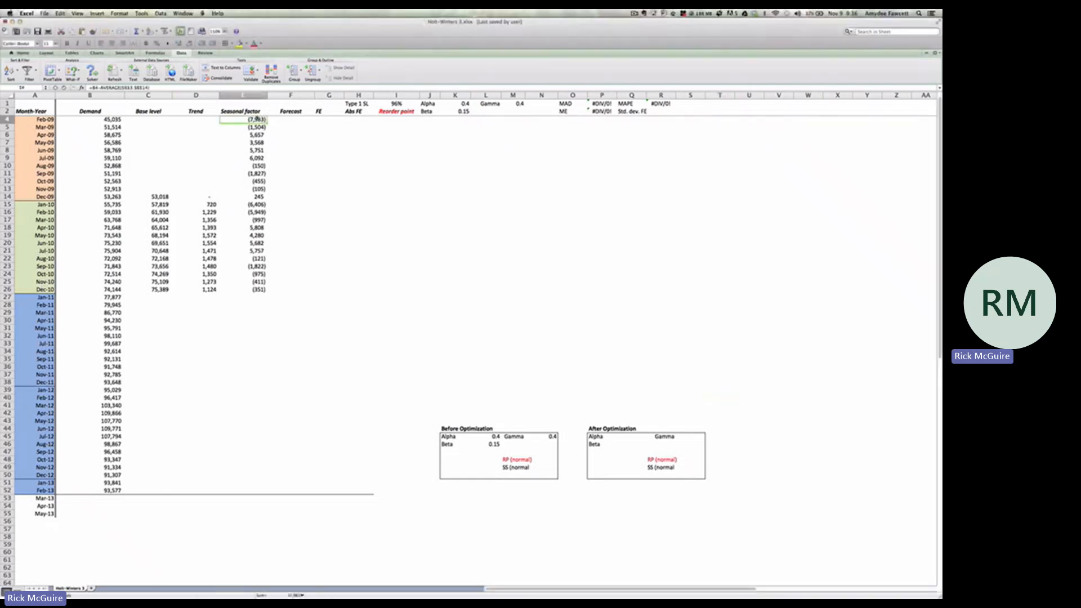
click(230, 88)
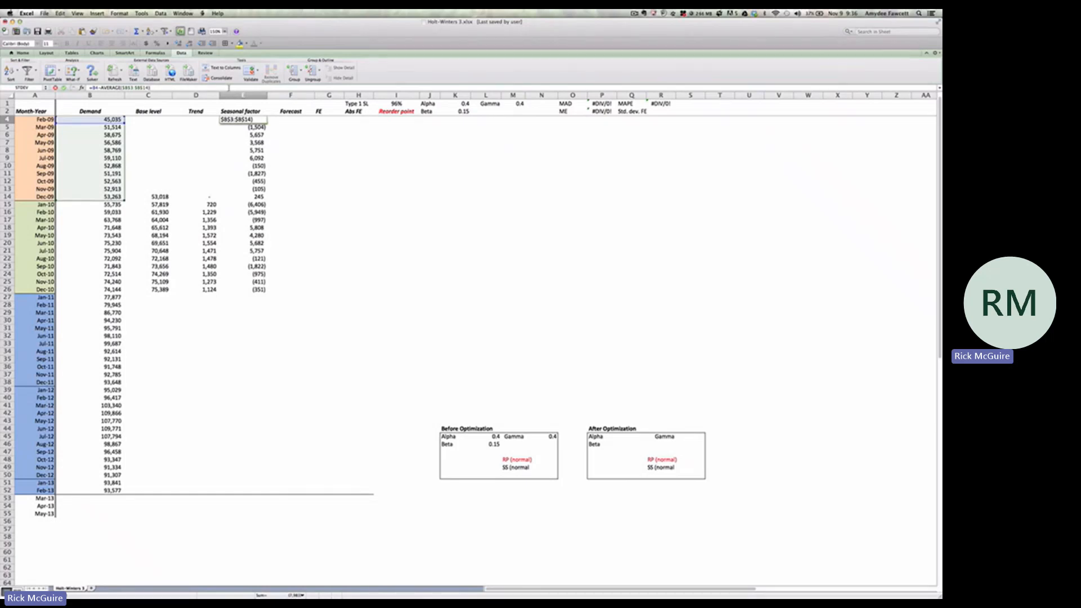
key(Return)
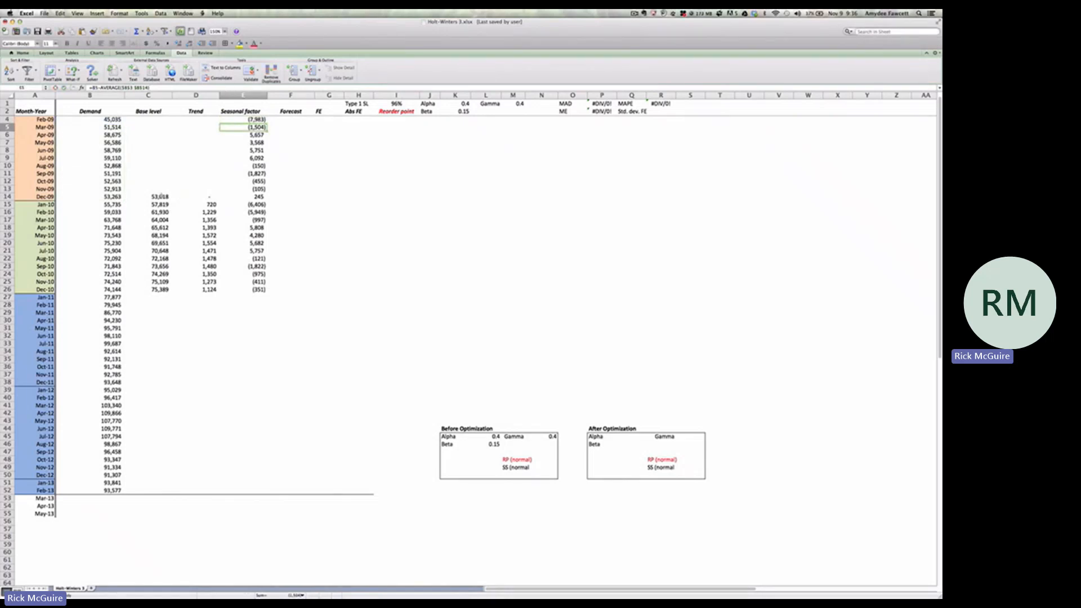
click(161, 197)
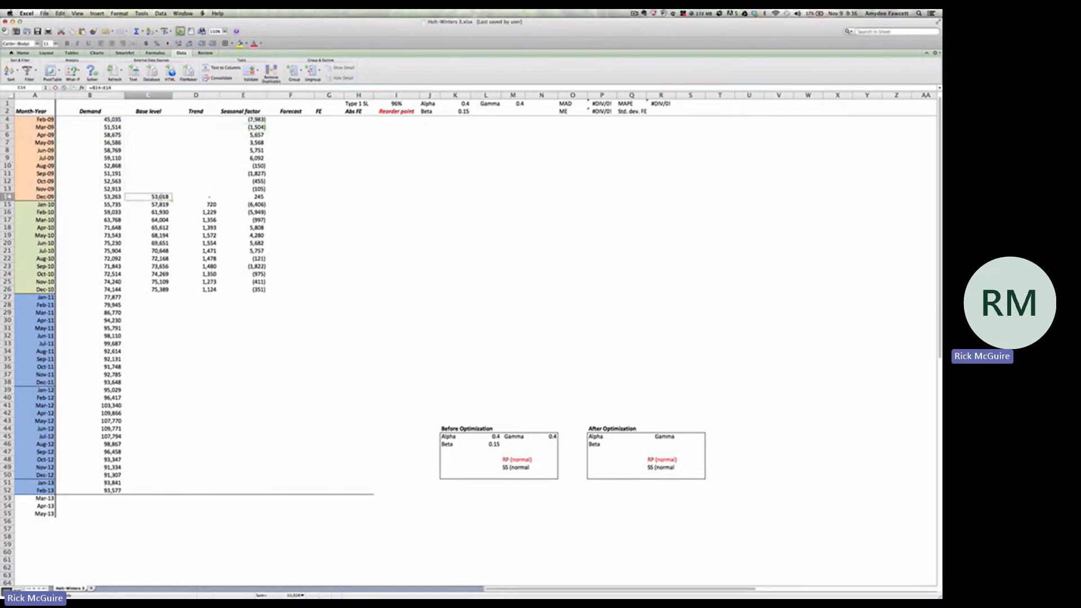
double_click(160, 196)
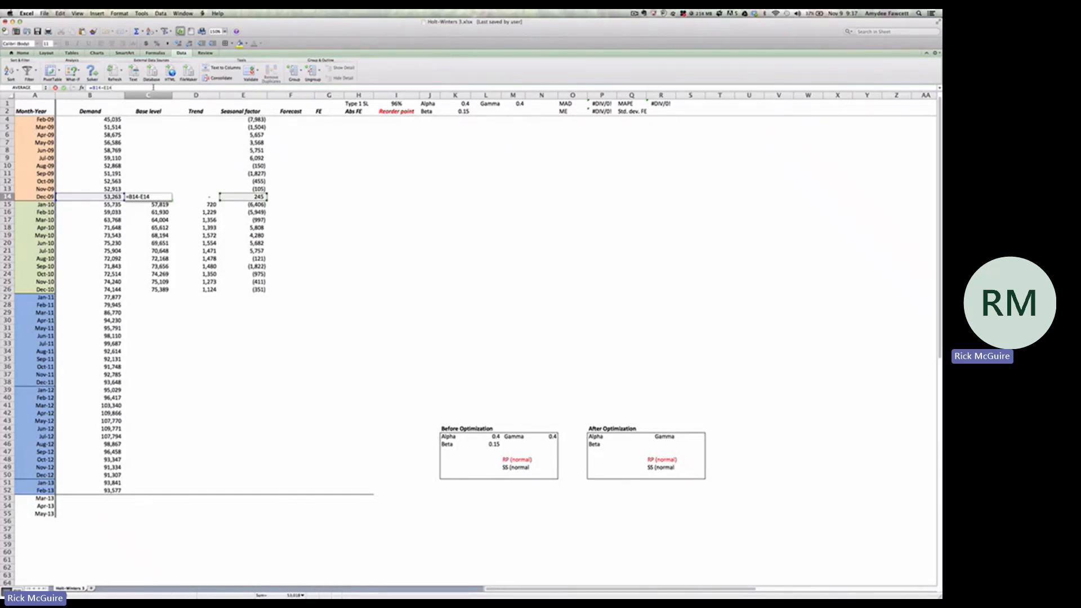
key(Return)
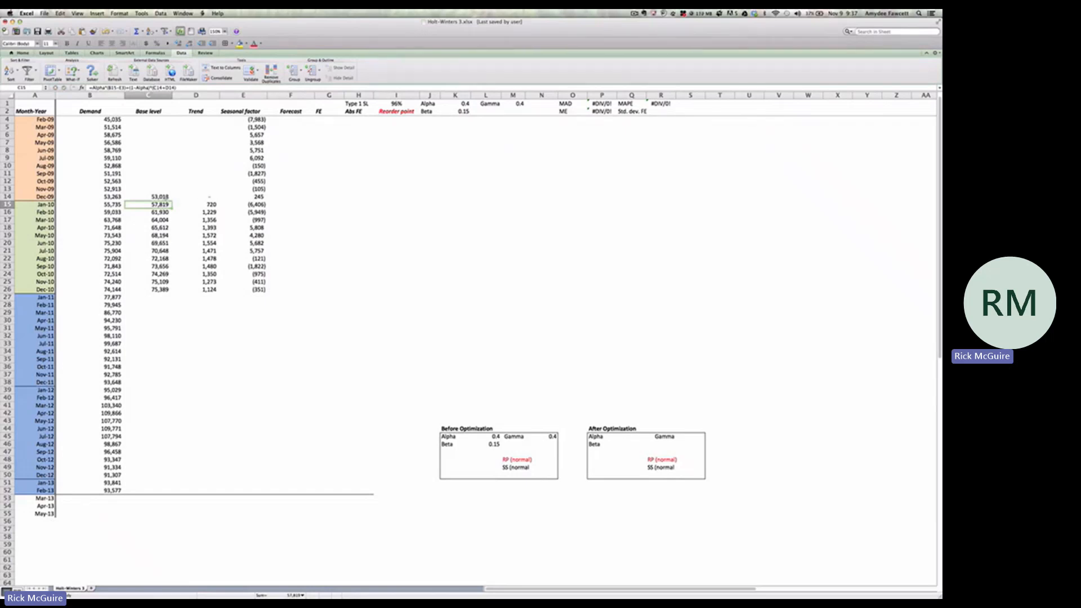
click(209, 196)
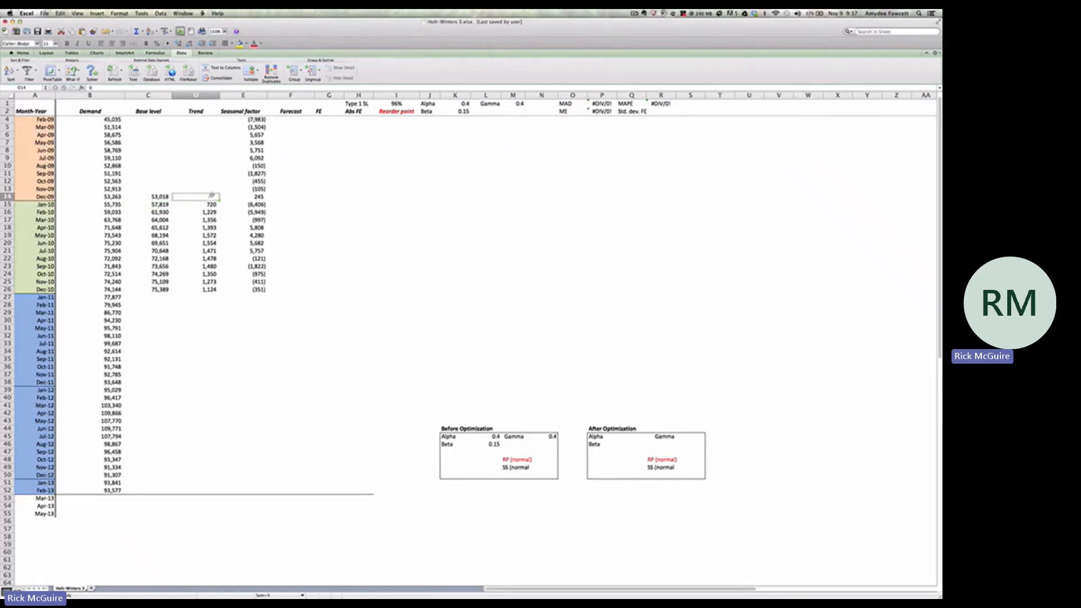
click(257, 197)
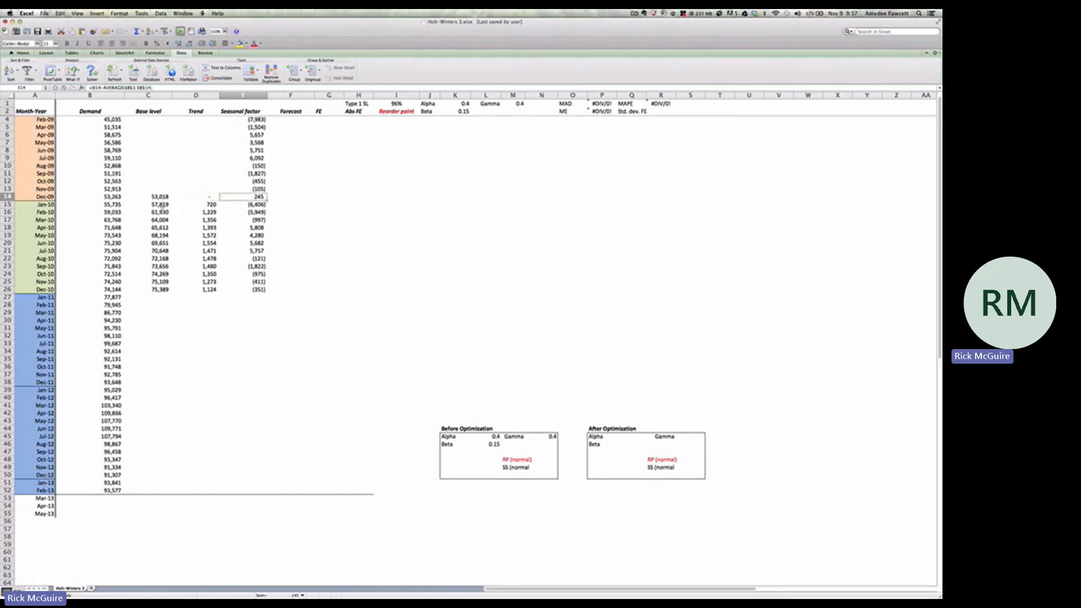
Examine the Jan-10 update formulas for the base level in C15, the trend in D15 and the seasonal factor in E15
click(161, 205)
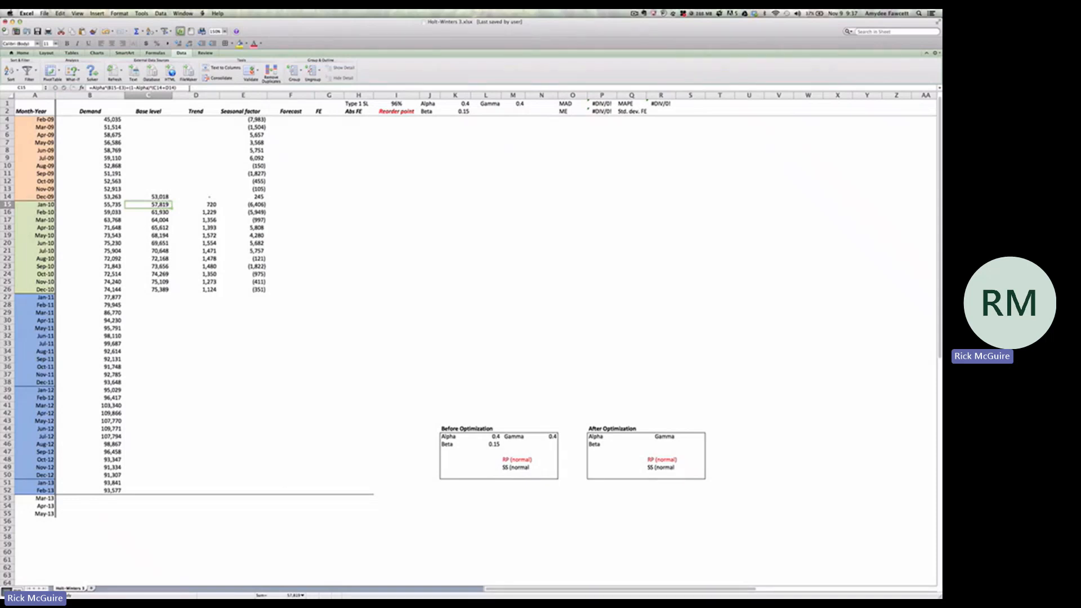
click(190, 89)
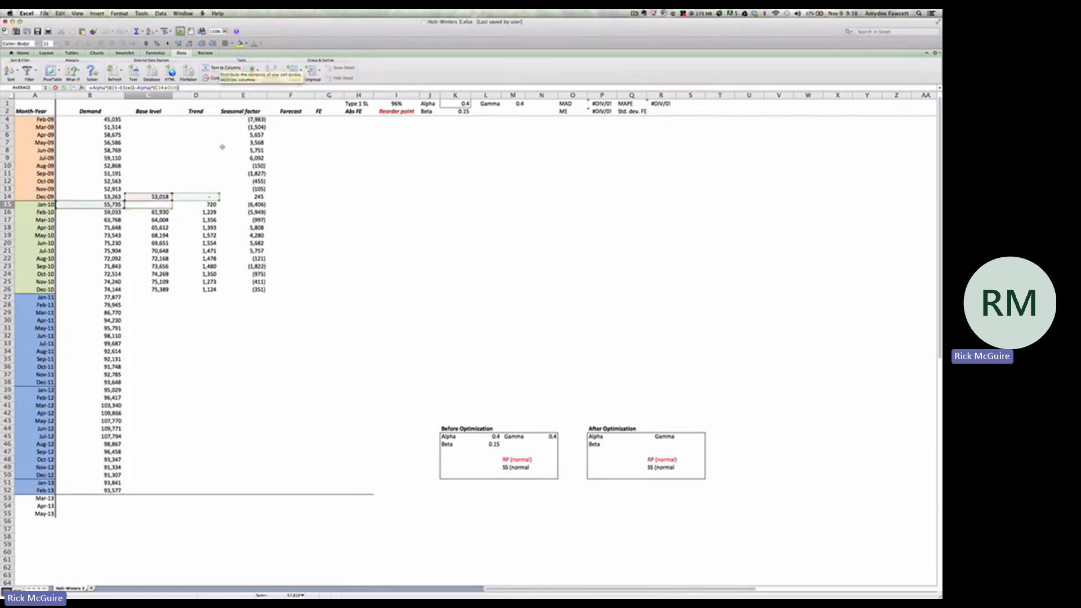
scroll(222, 150, up, 1)
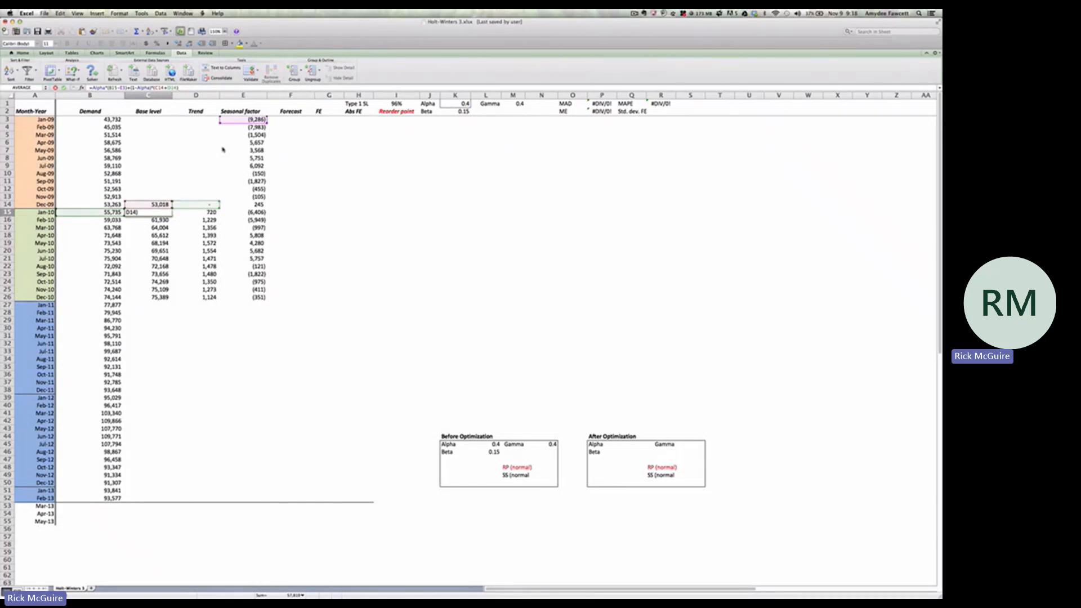
key(Return)
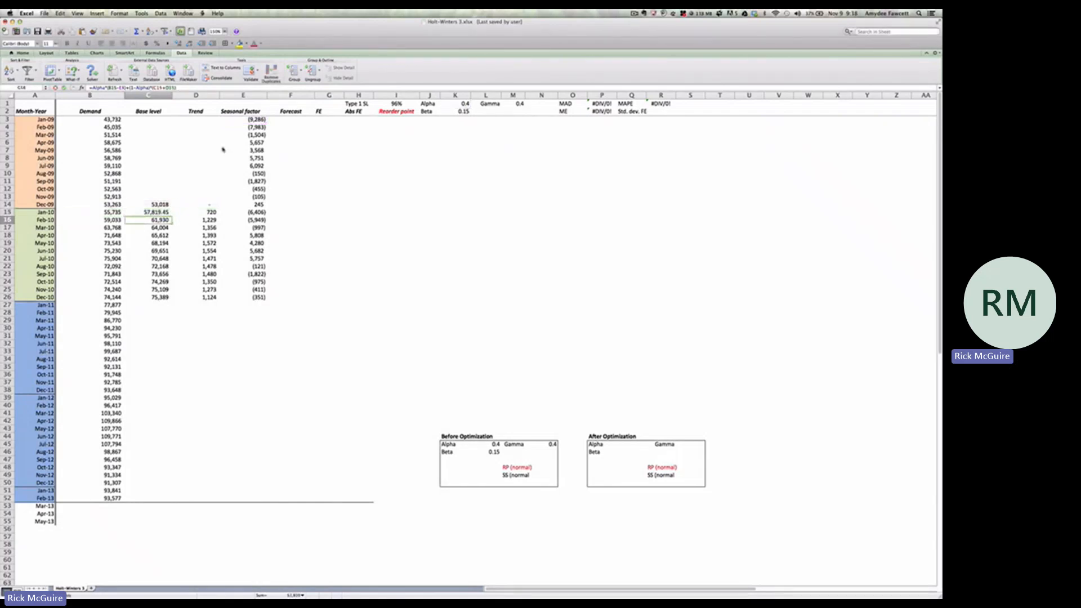
click(208, 213)
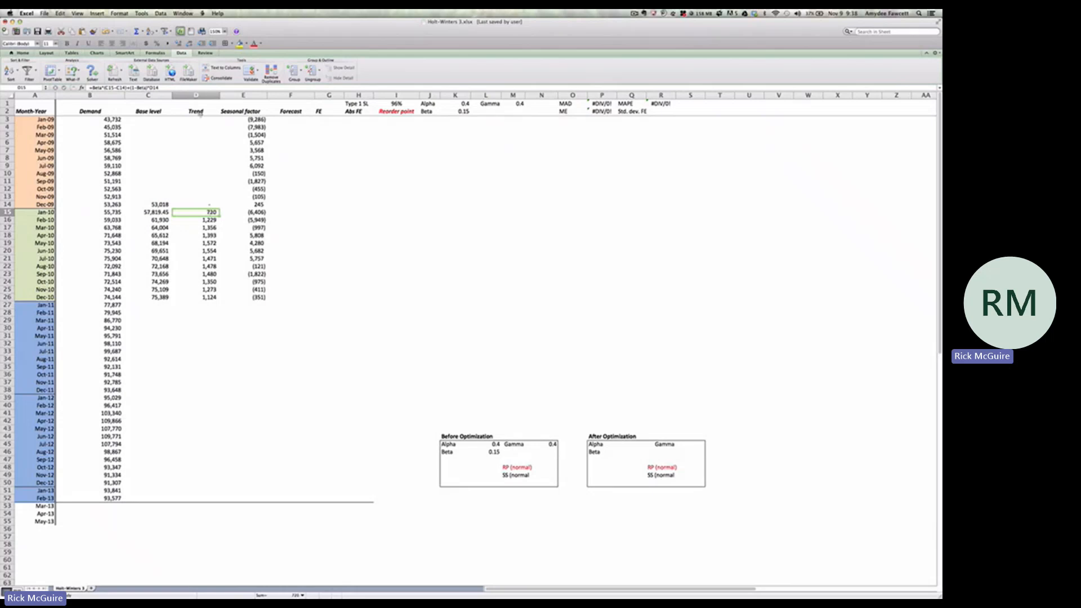
double_click(209, 212)
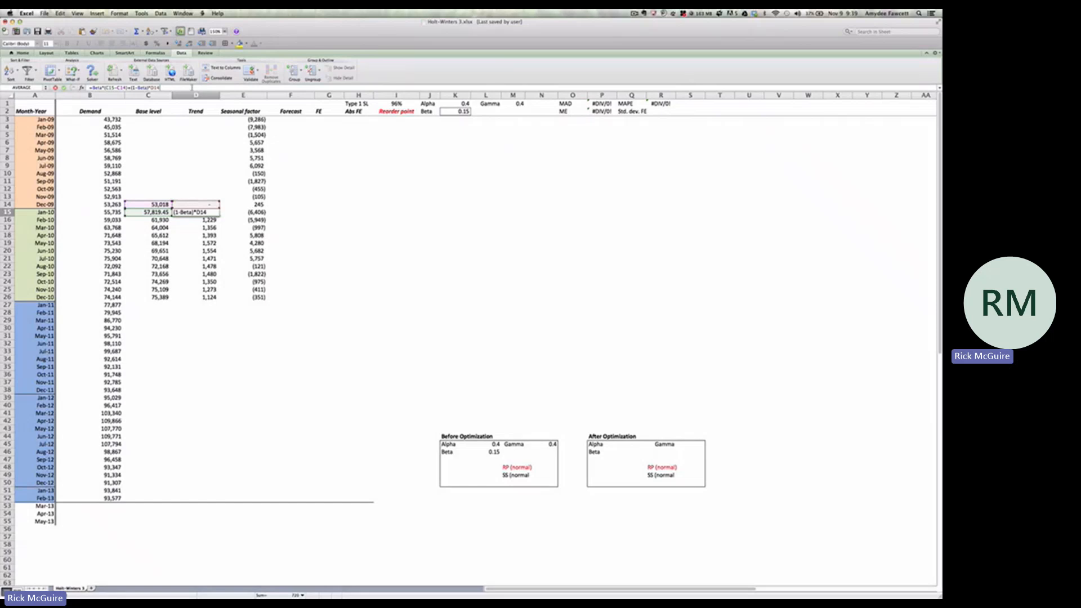
key(Return)
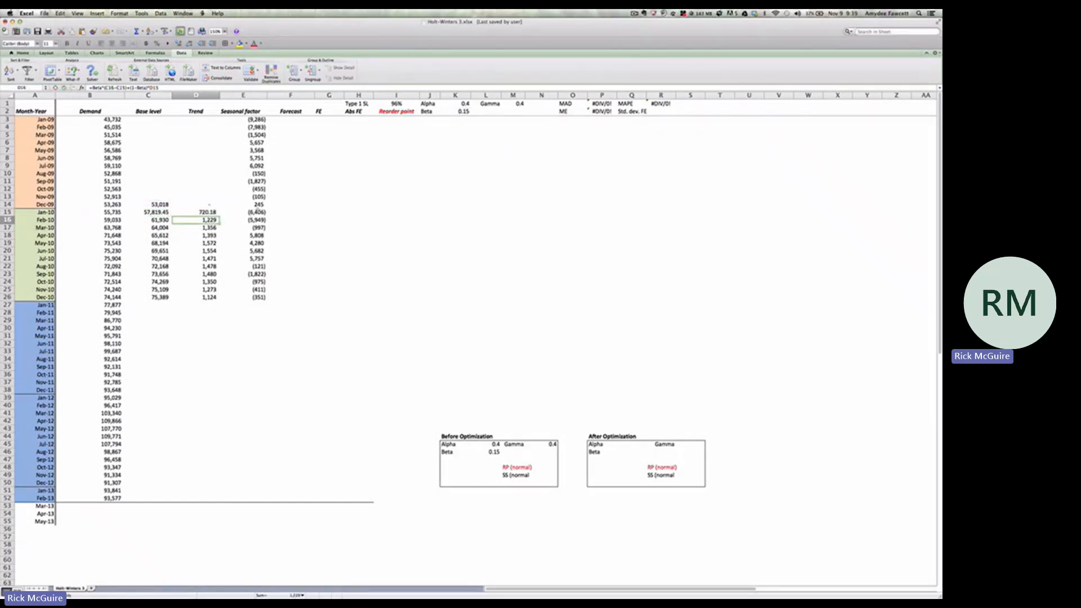
click(257, 212)
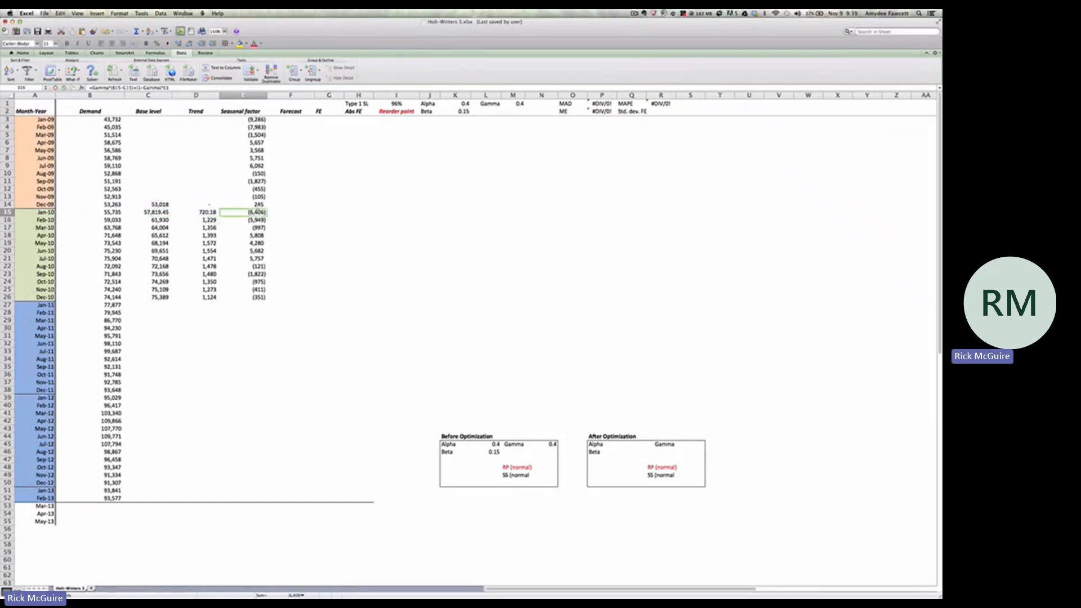
click(197, 88)
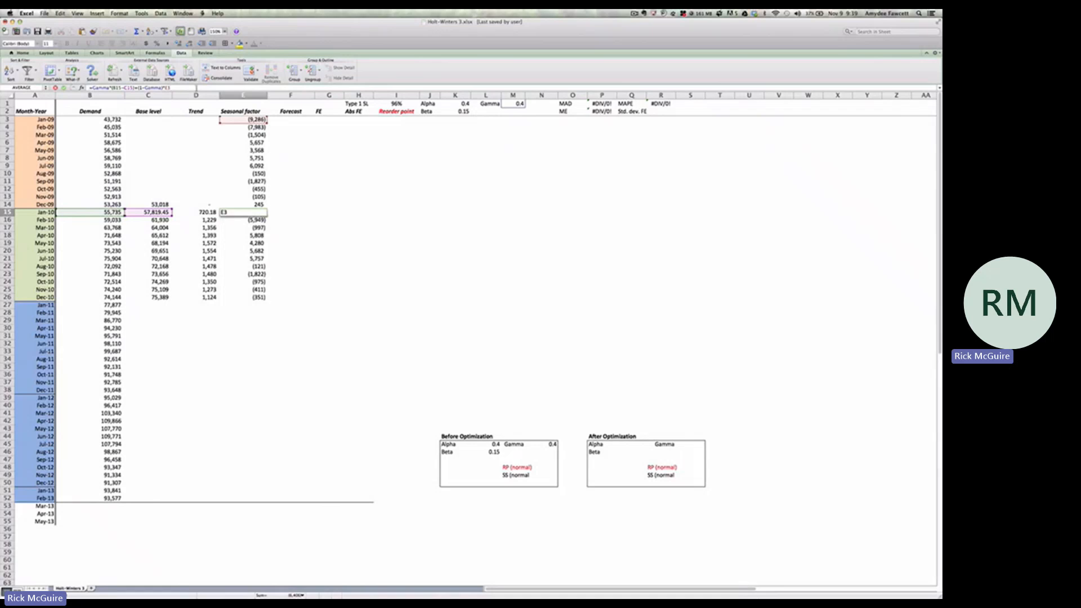
key(Return)
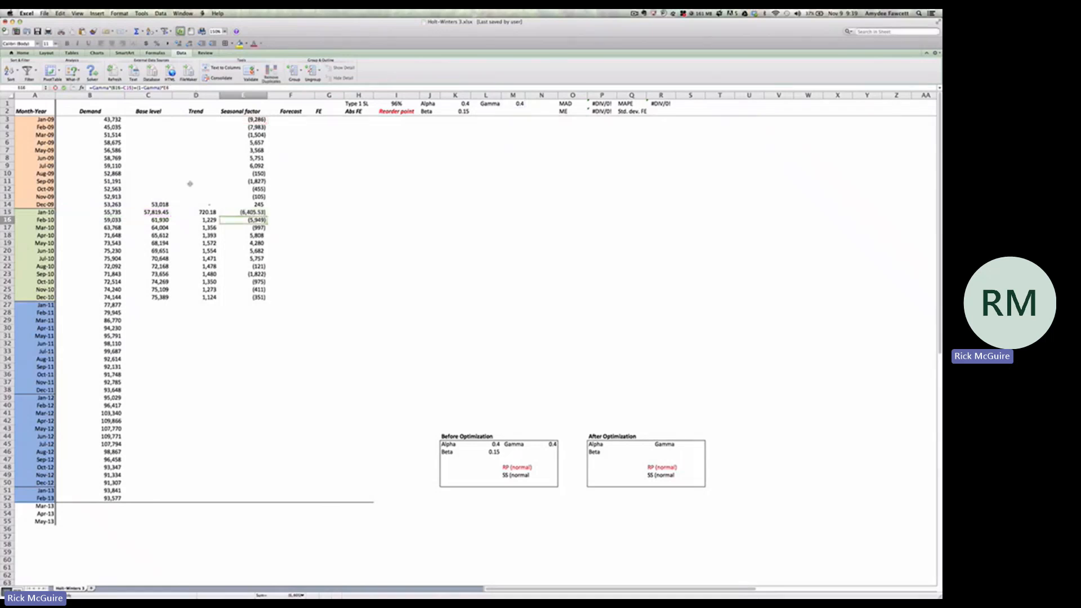
Enter the Jan-10 forecast in F15 as =C15+D15+E15 and fill it down through Dec-10 in F26
click(289, 212)
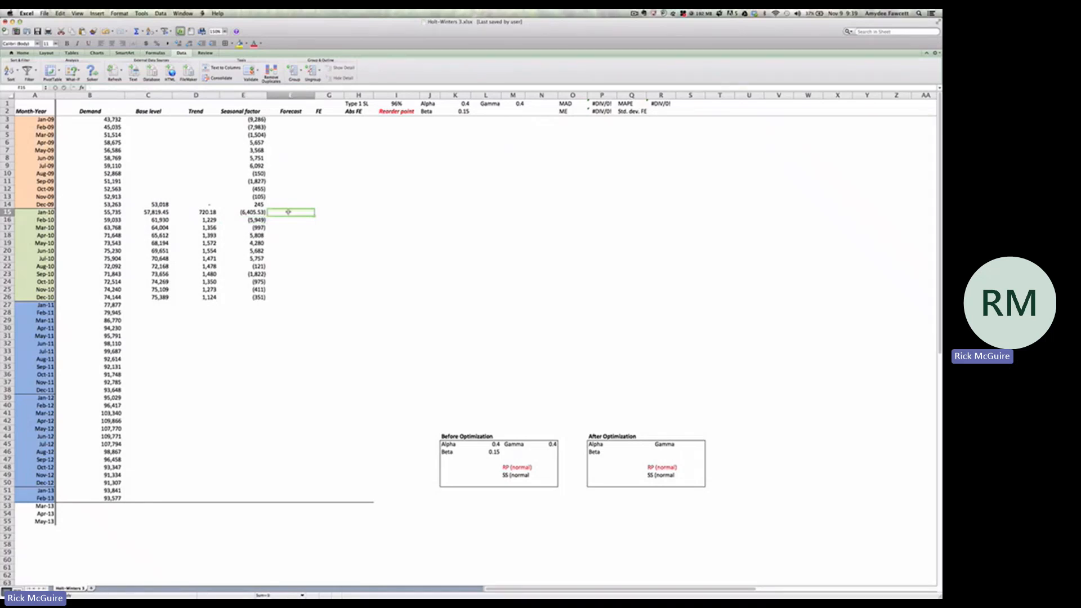
text(=)
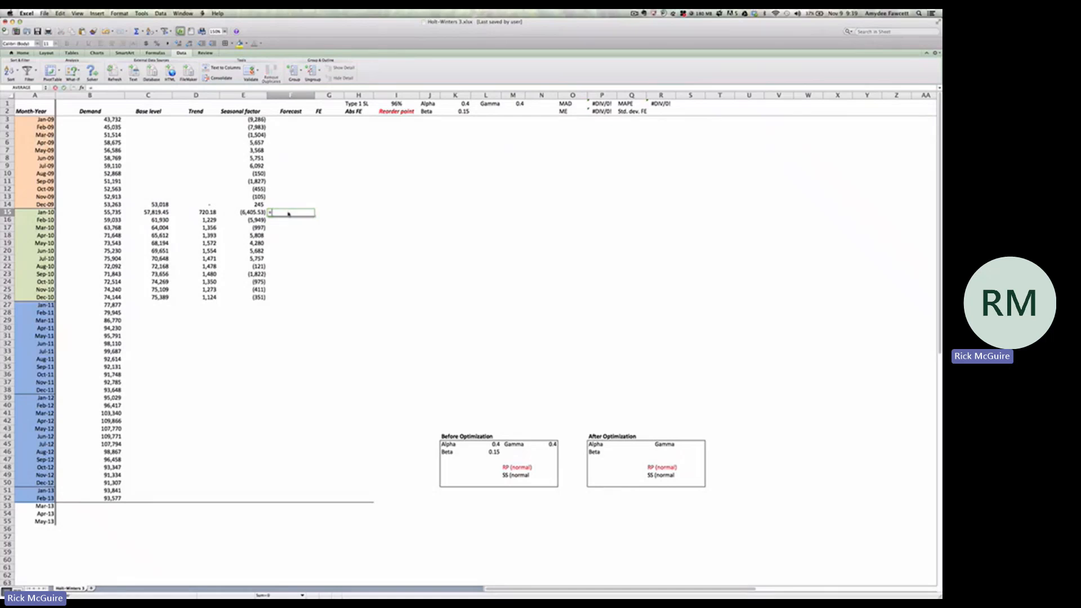
click(168, 212)
click(164, 213)
text(+)
click(207, 212)
text(+)
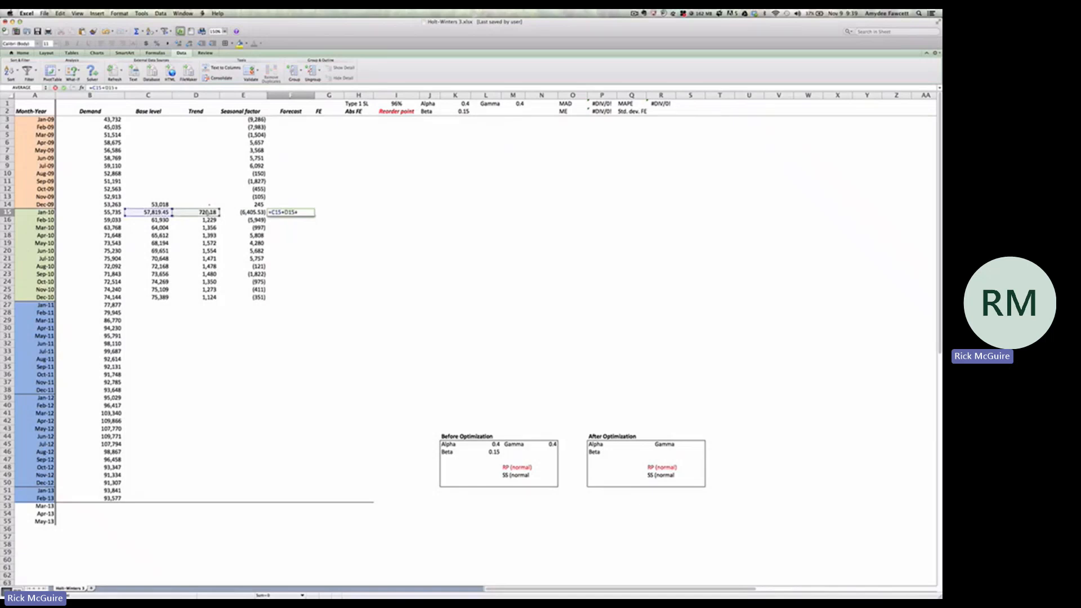
click(243, 212)
key(Return)
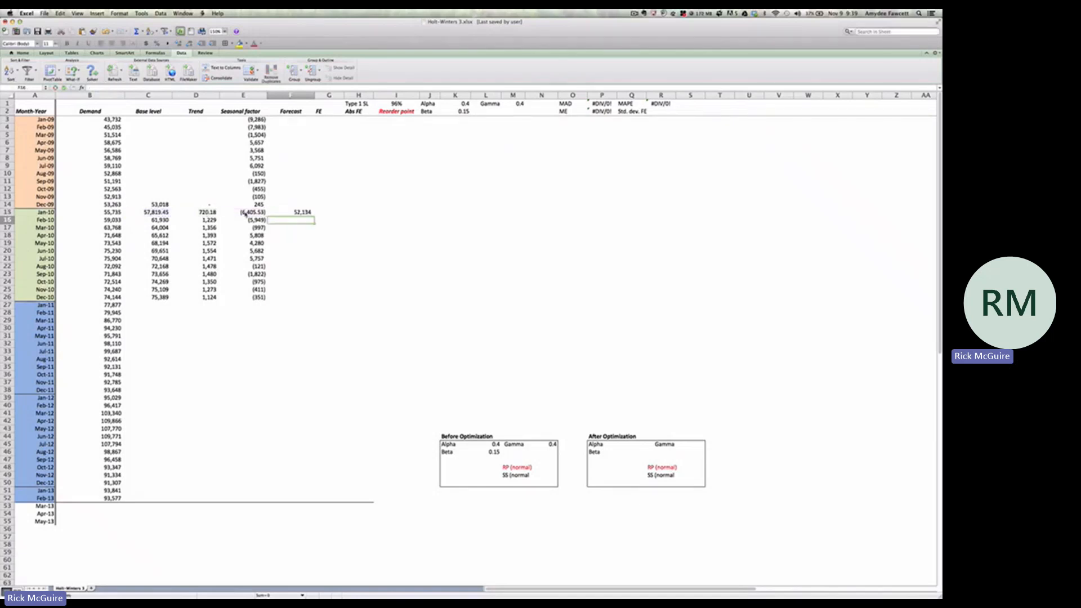
click(293, 212)
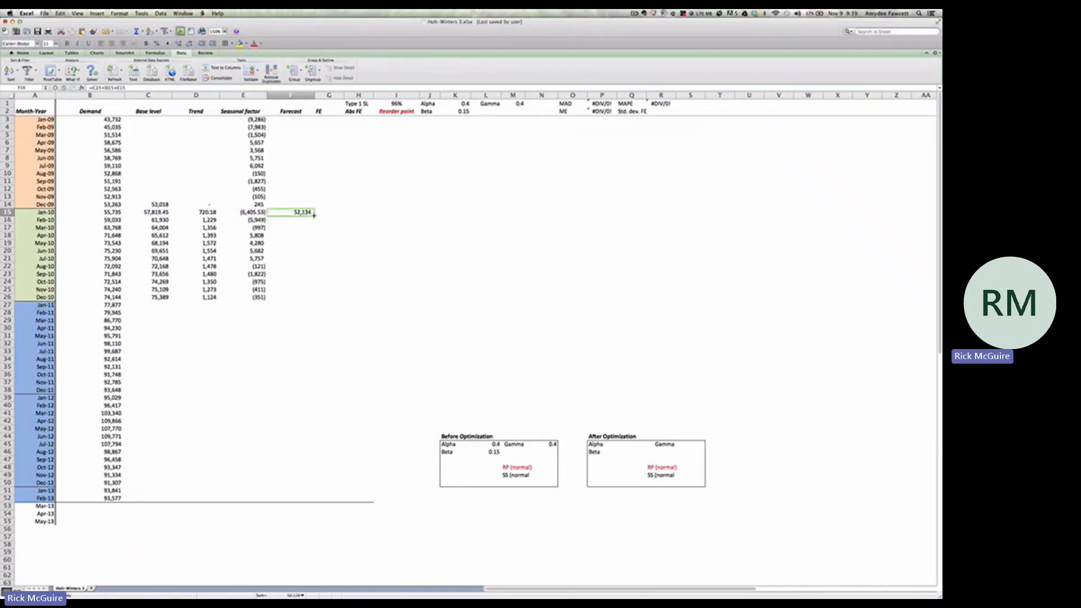
drag(314, 217, 314, 301)
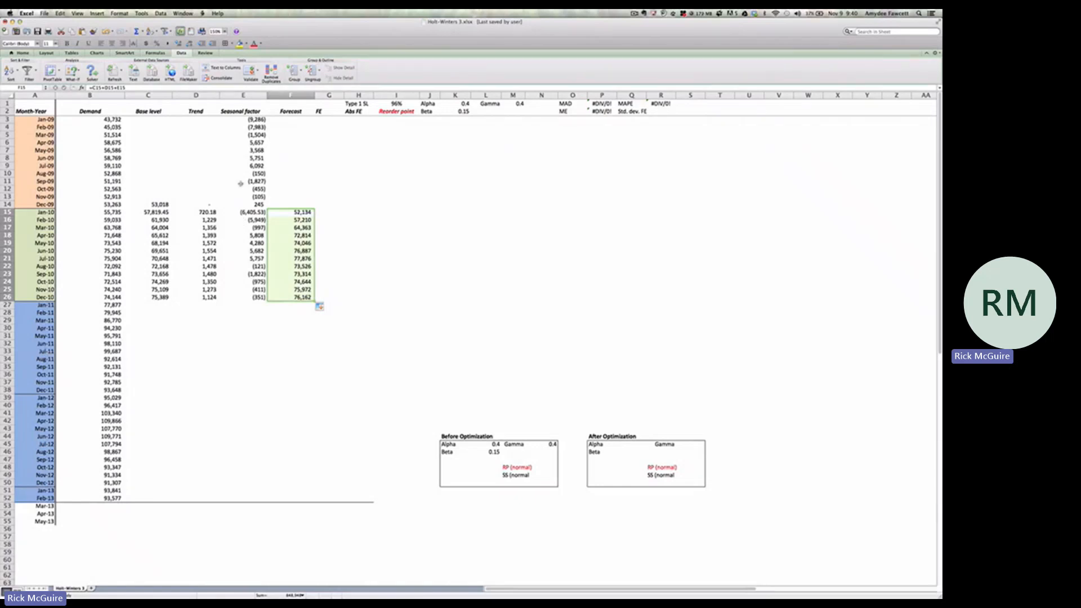
Clear the contents of the Jan-10 to Dec-10 forecast cells F15:F26
double_click(297, 213)
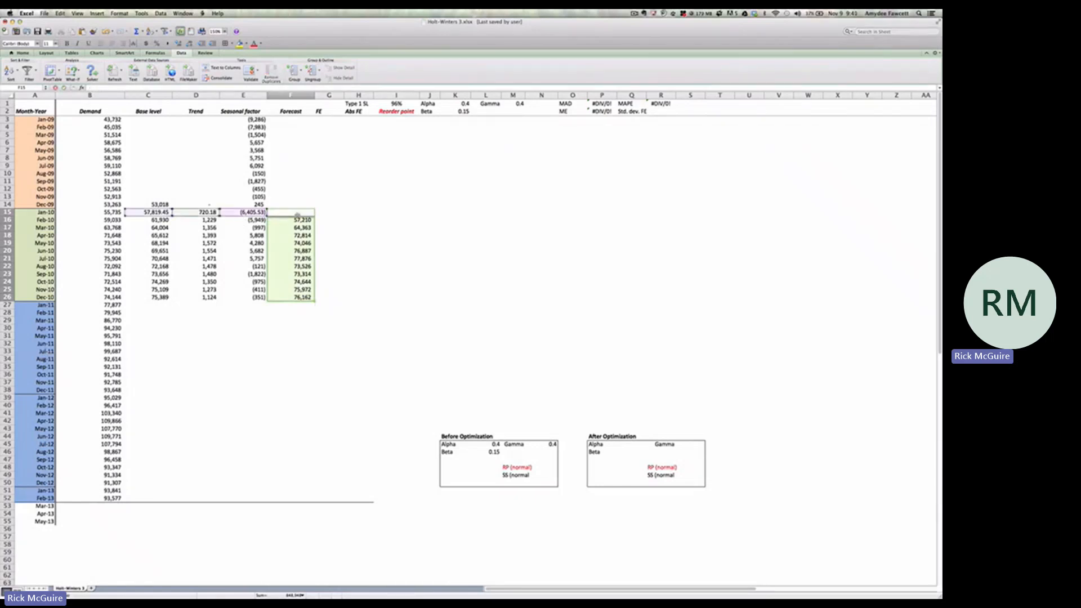
key(ctrl+Return)
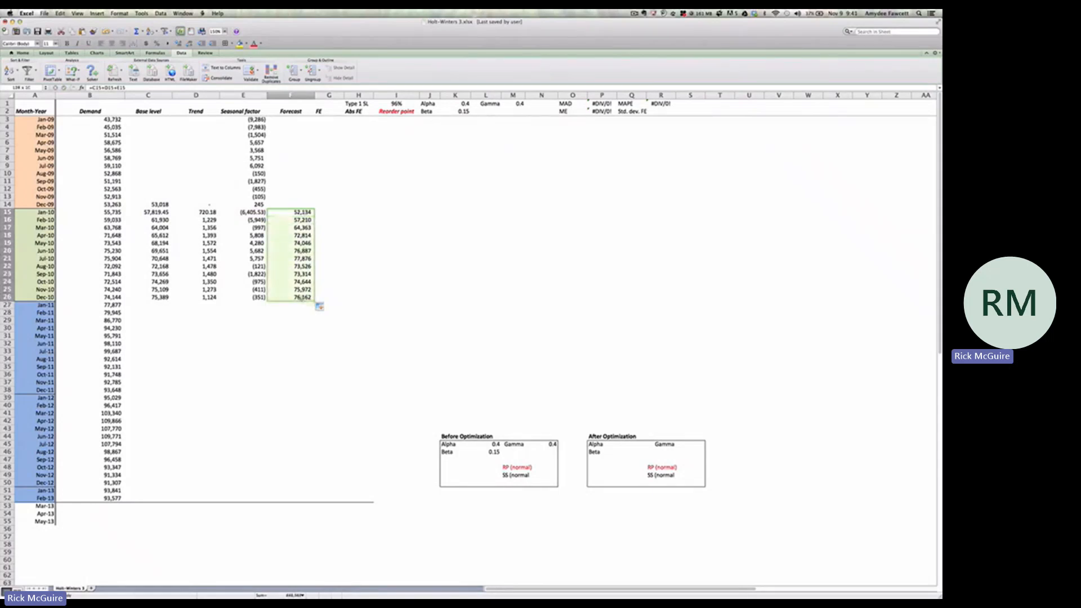
click(60, 13)
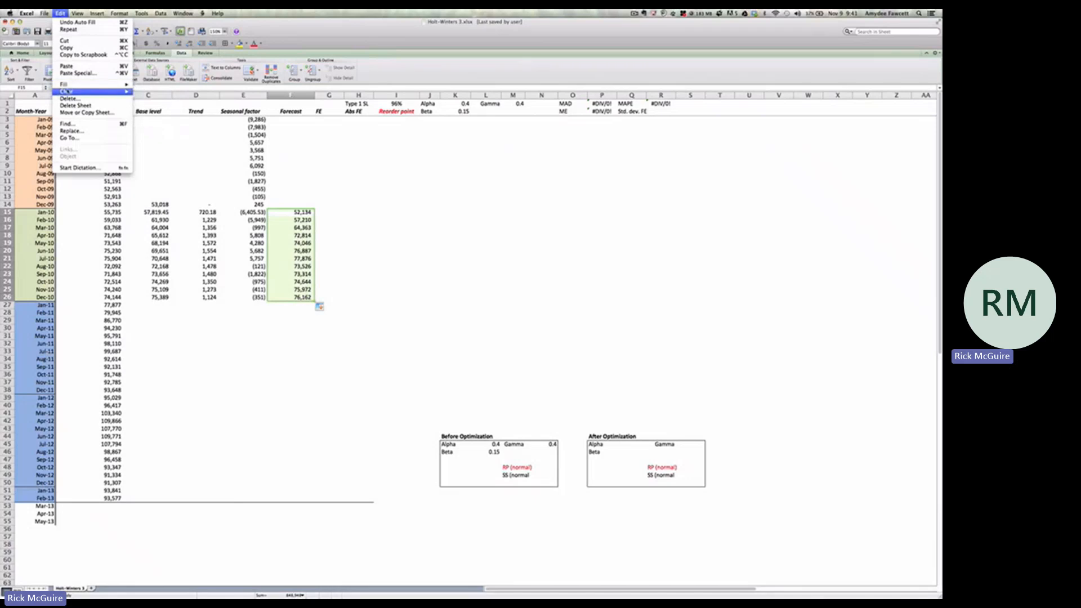
mouse_move(108, 91)
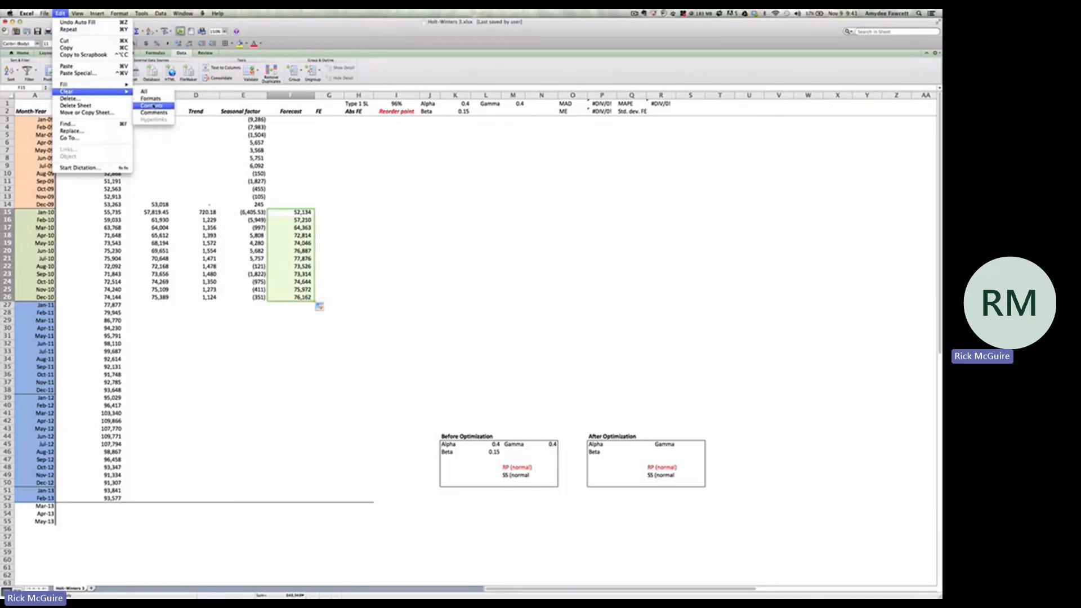
click(152, 106)
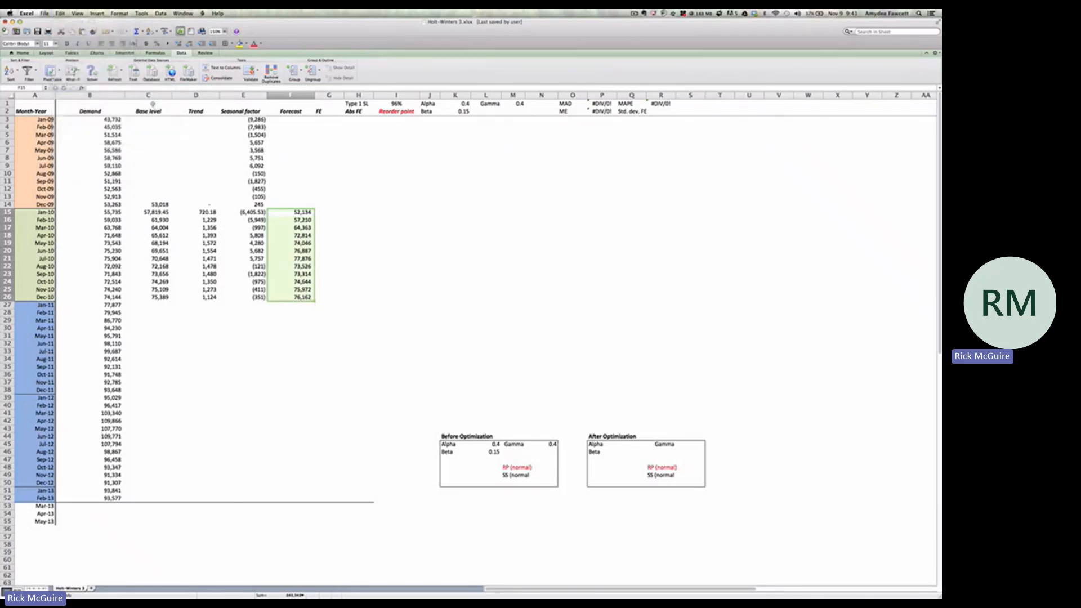
Enter the Jan-11 forecast in F27 as =C26+D26+E15, using the Dec-10 base level and trend and the Jan-10 seasonal factor
click(54, 305)
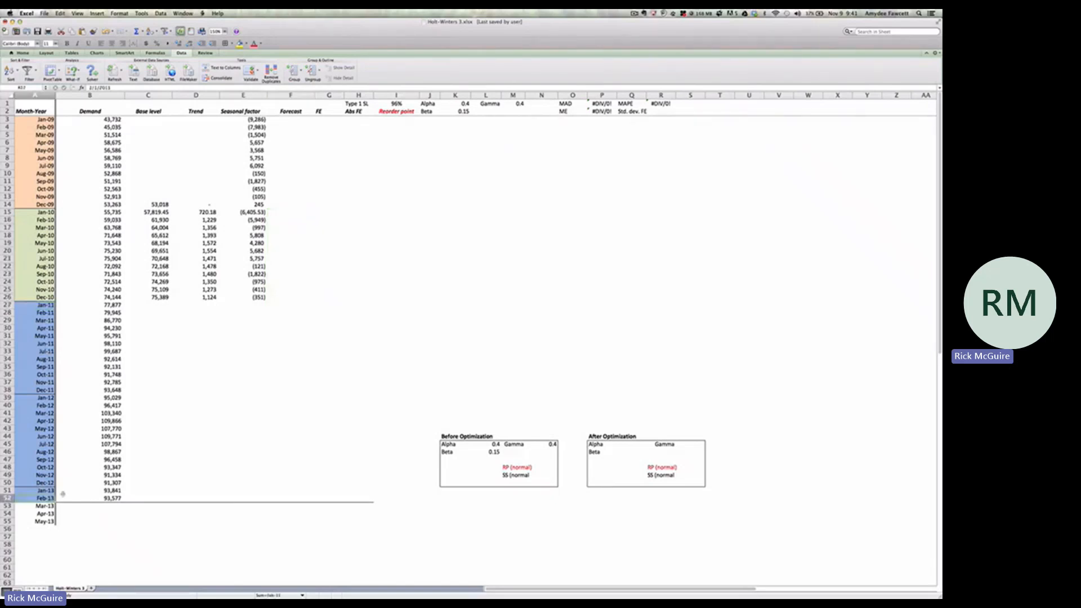
click(119, 306)
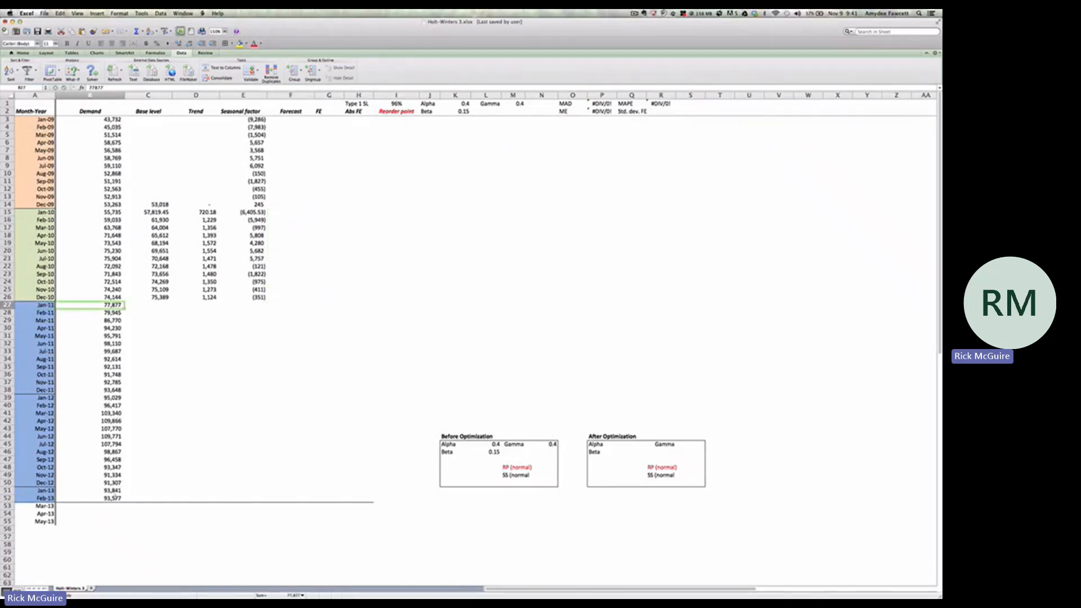
click(114, 498)
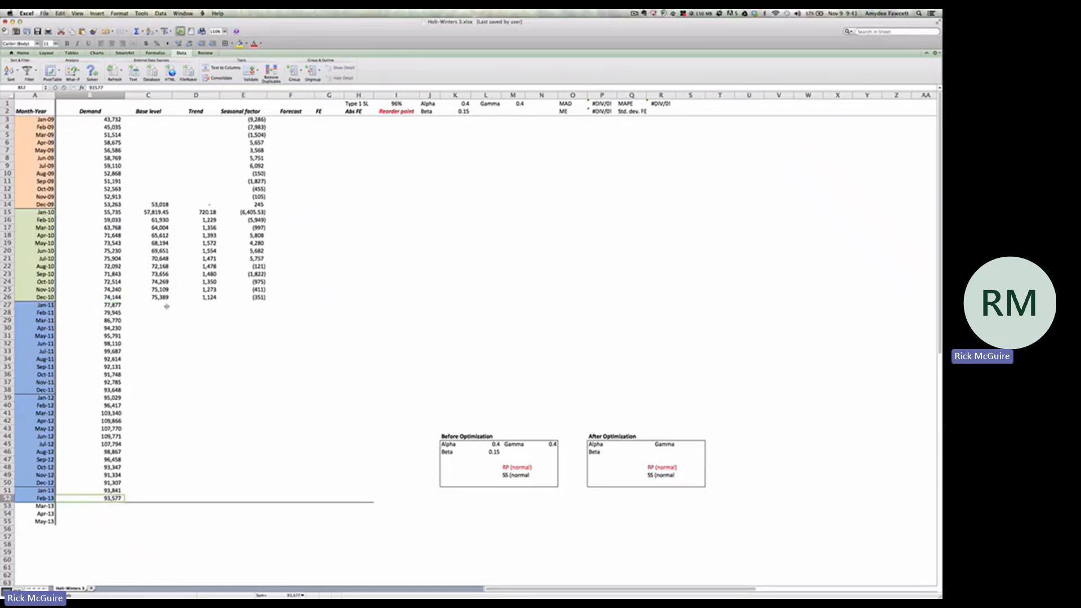
click(285, 304)
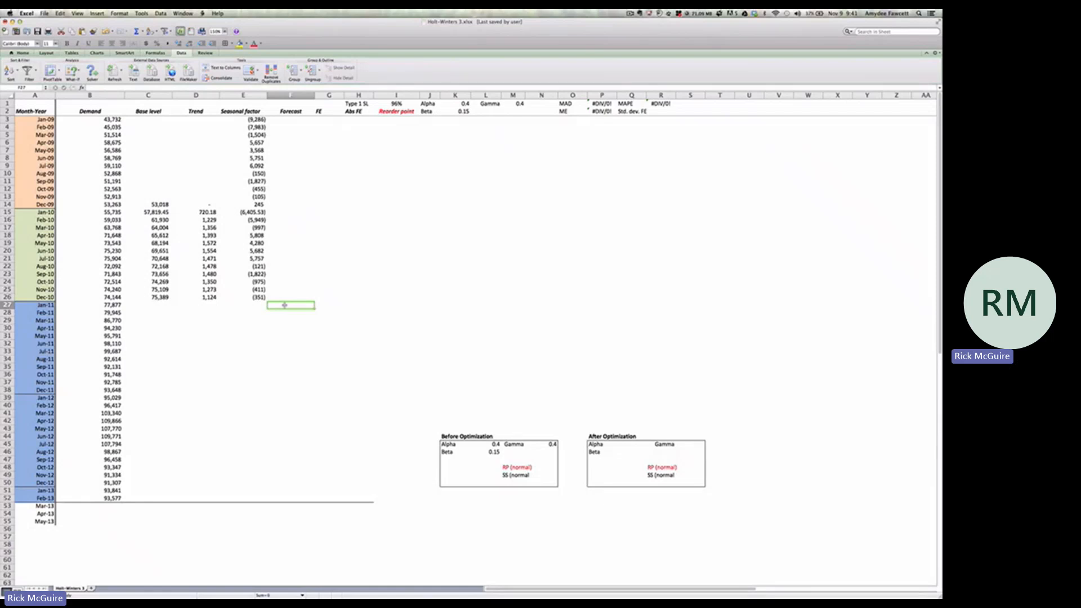
text(=)
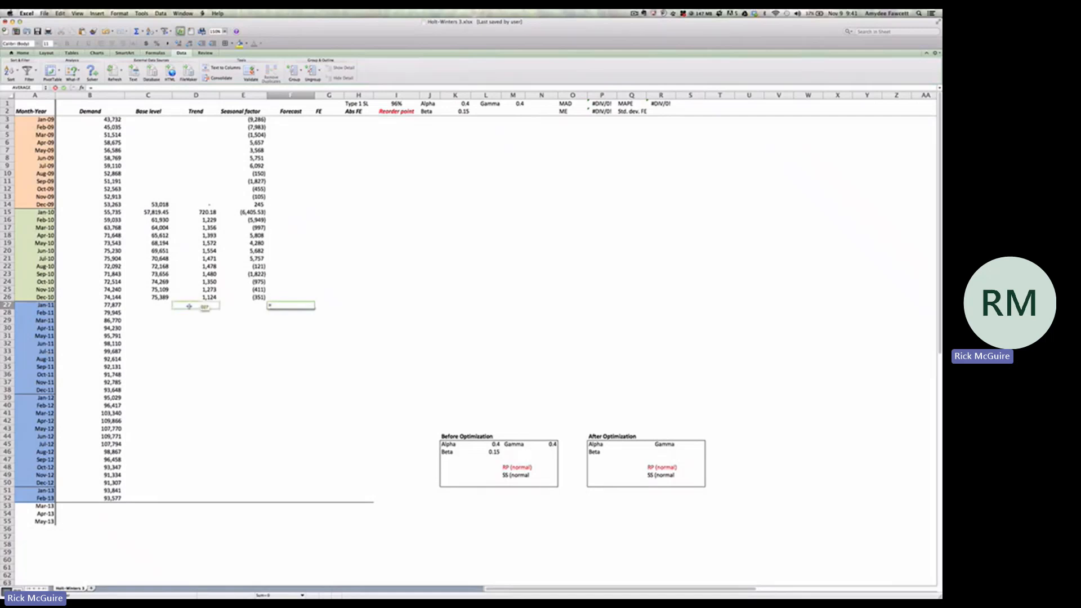
click(160, 297)
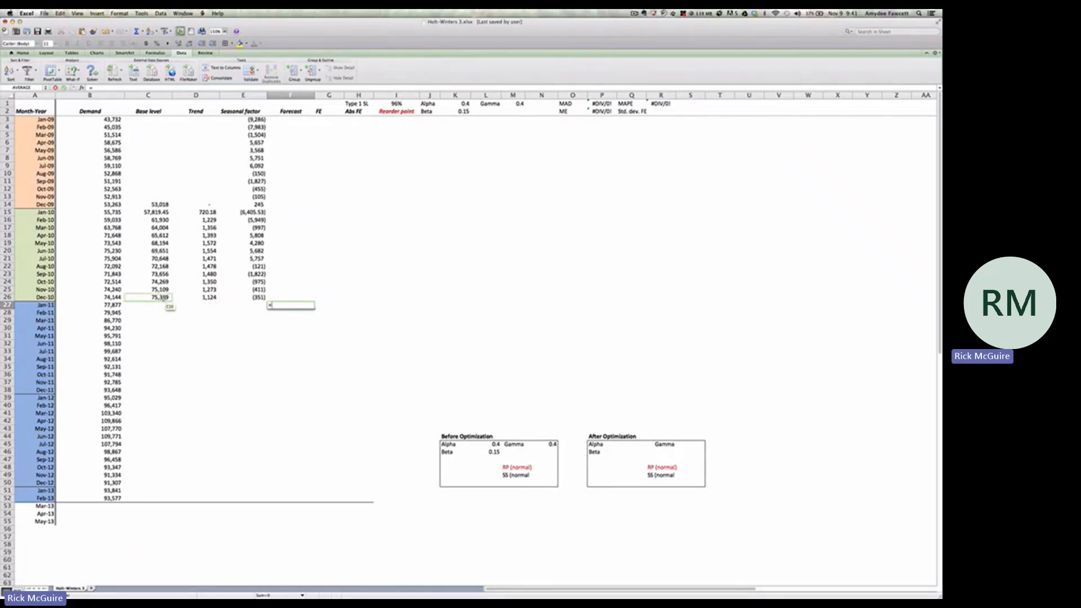
click(163, 298)
text(+)
click(201, 299)
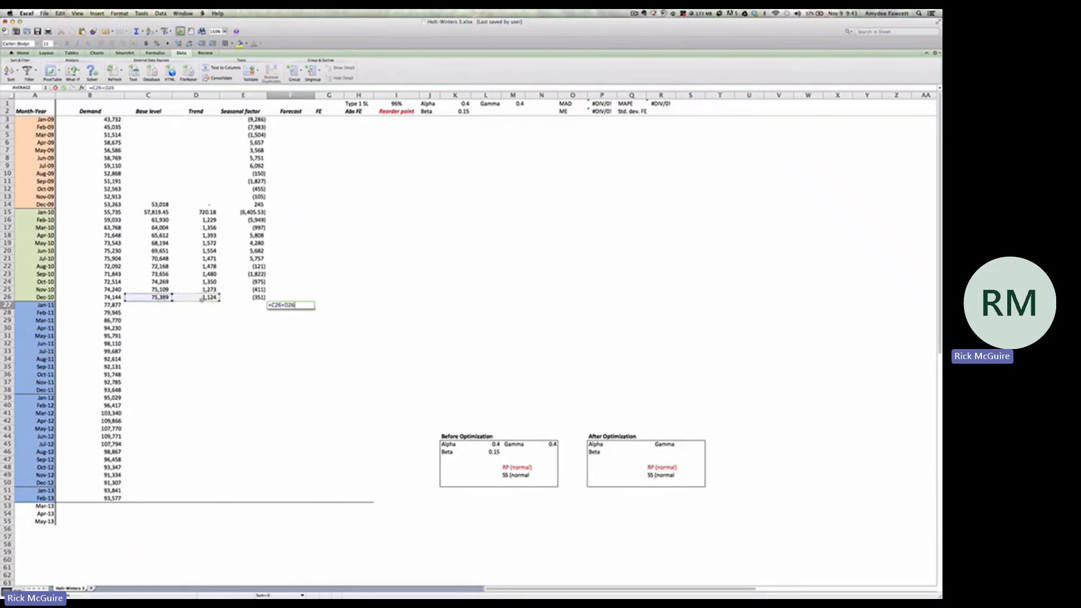
key(BackSpace)
key(BackSpace)
key(BackSpace)
key(BackSpace)
text(+)
click(203, 299)
text(+)
click(259, 212)
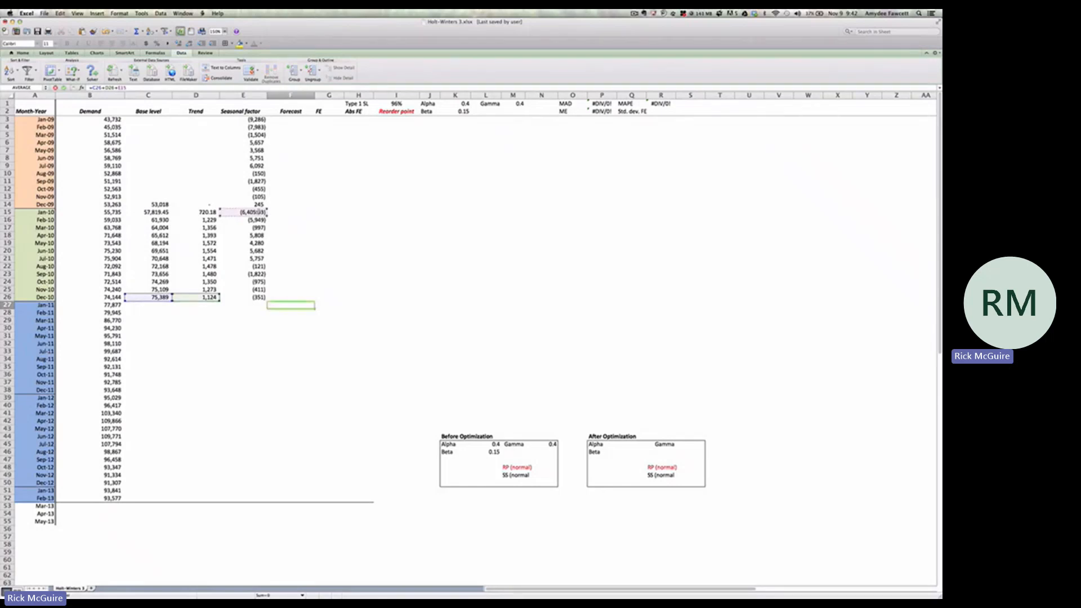
key(Return)
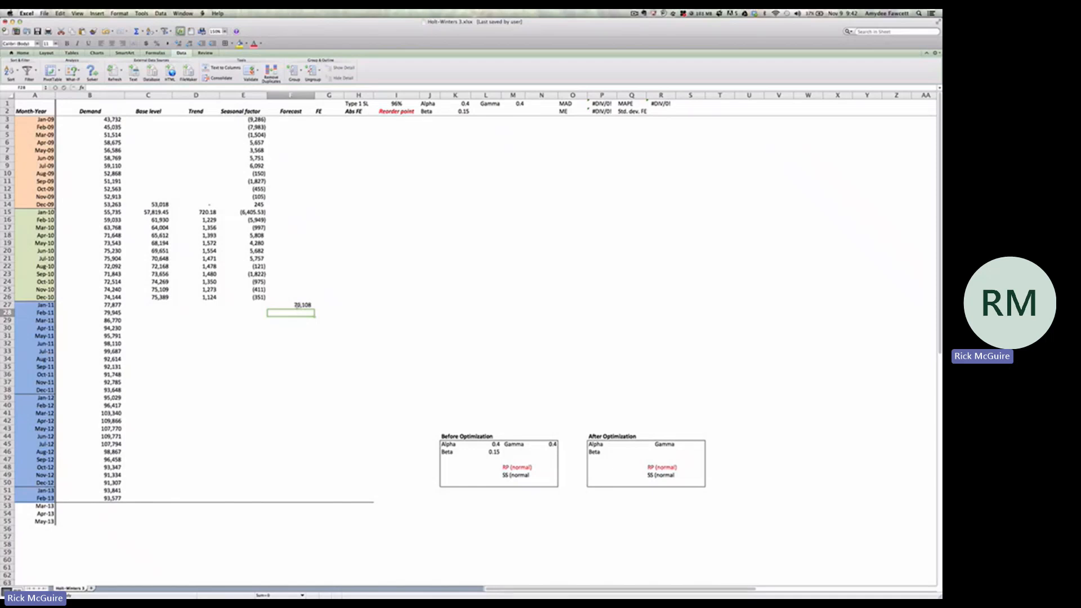
click(295, 306)
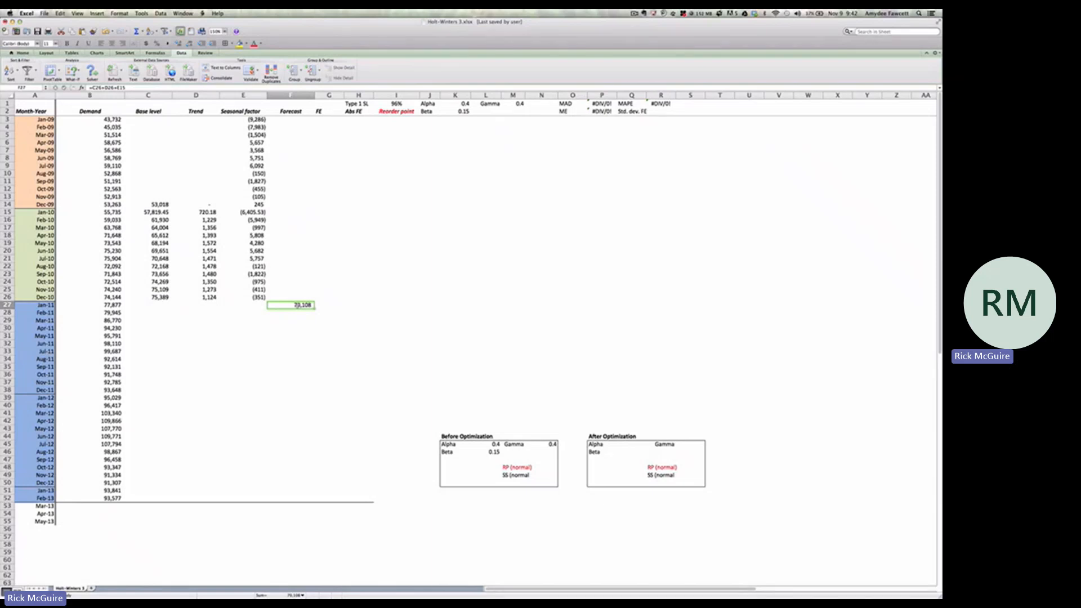
Enter the Jan-11 forecast error in G27 as demand minus forecast, =B27-F27
click(323, 305)
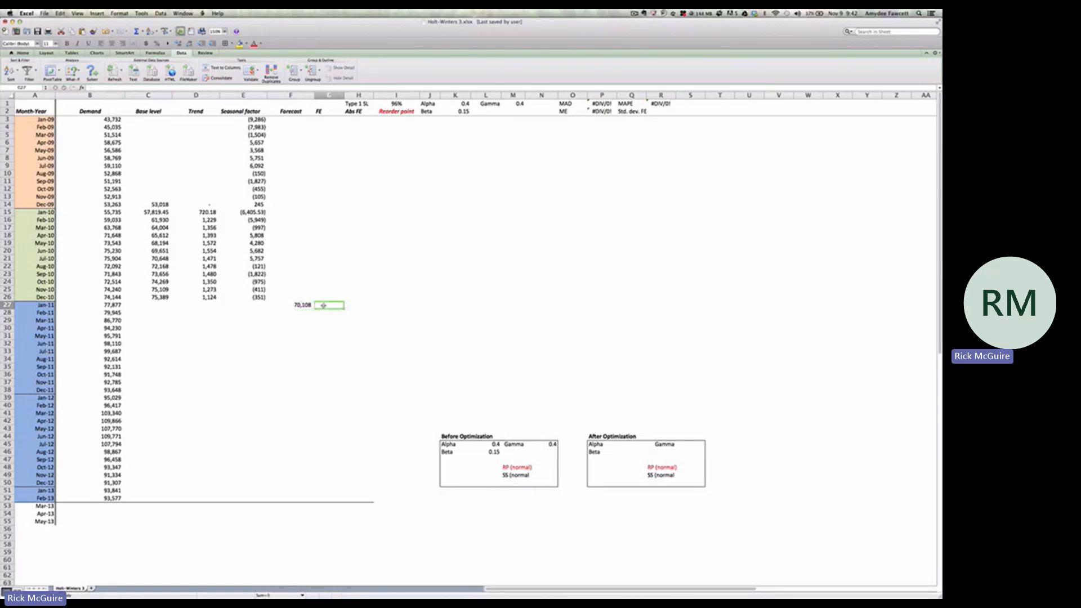
text(=)
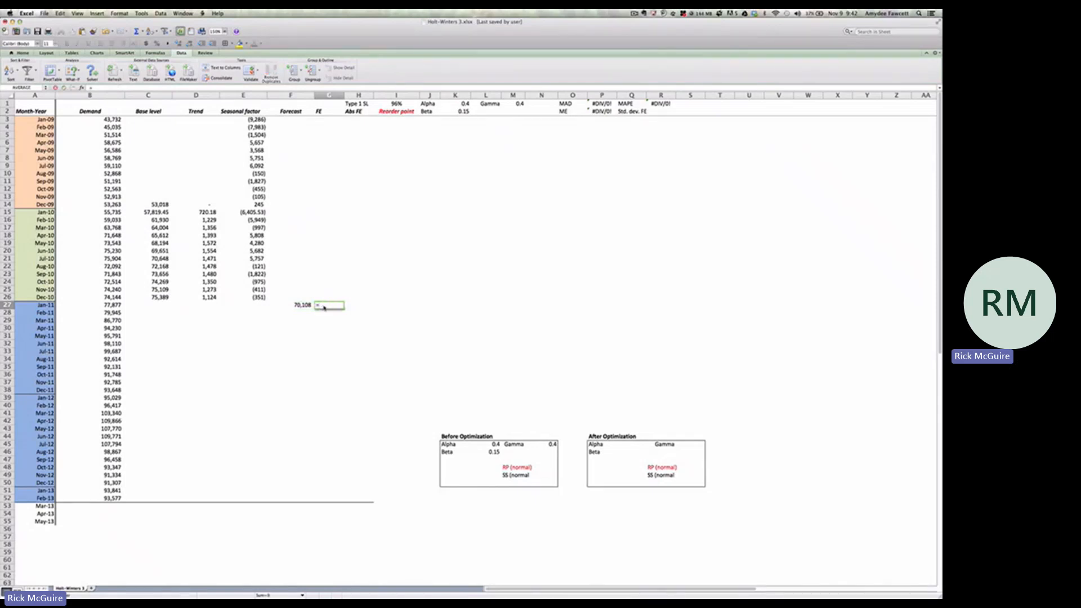
click(119, 306)
text(-)
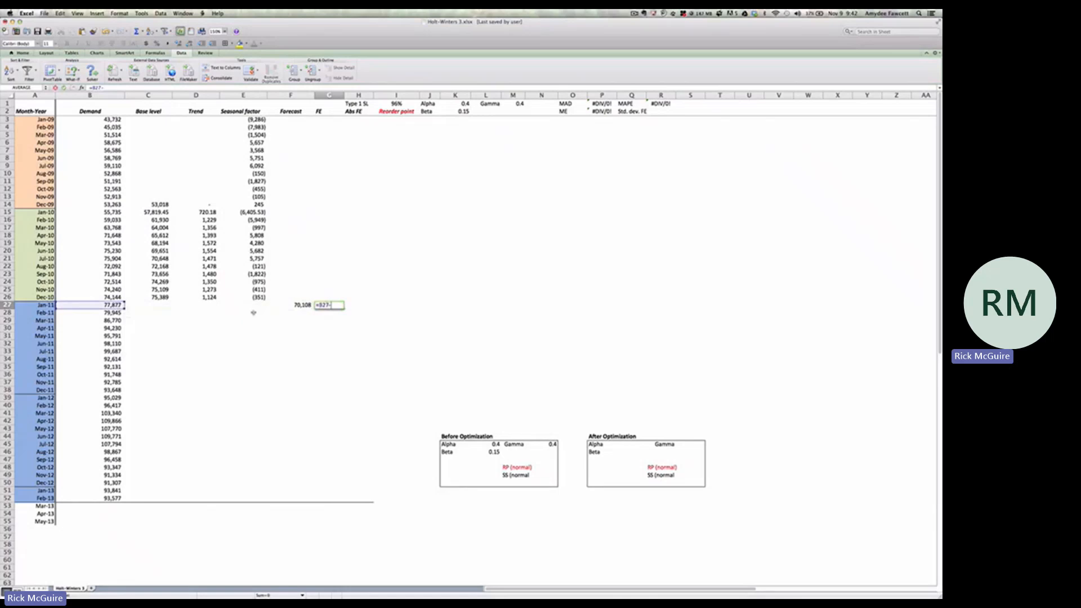
click(297, 305)
key(Return)
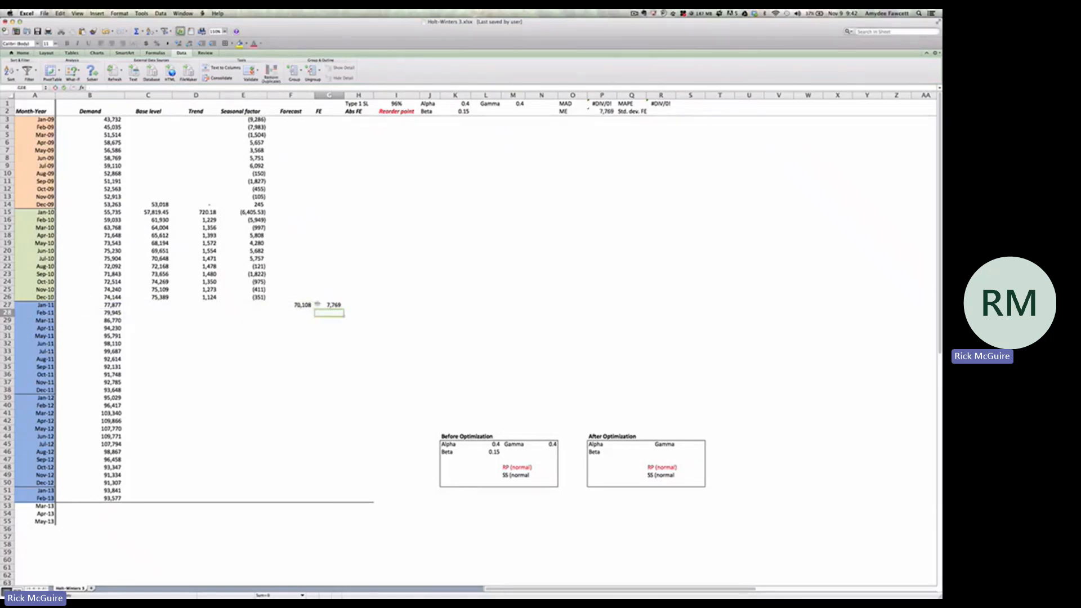
Enter the Jan-11 absolute forecast error in H27 as =ABS(G27)
click(361, 305)
text(=abs)
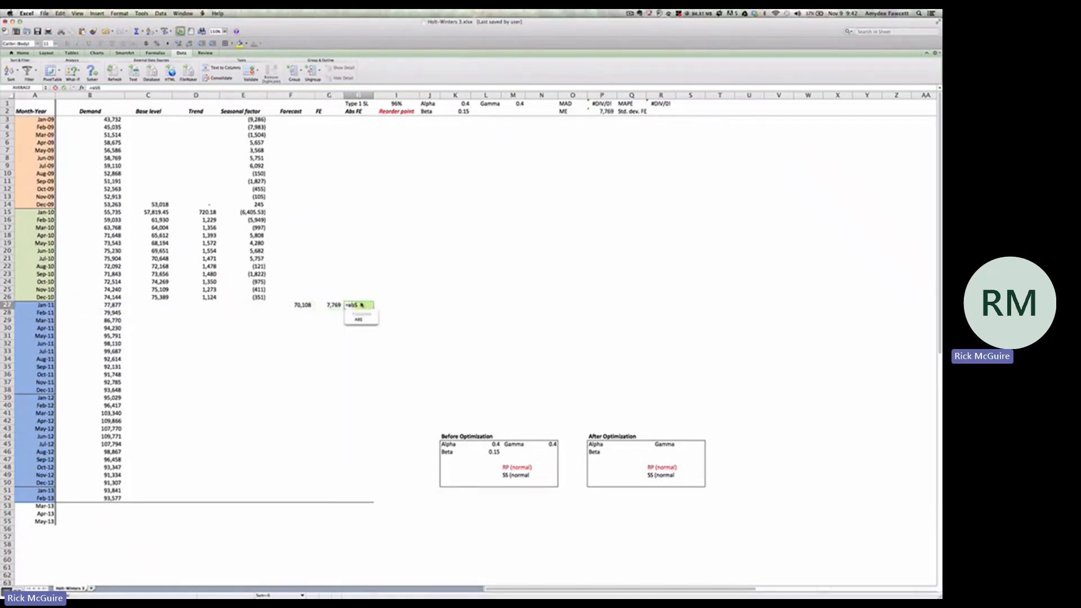
key(Tab)
click(337, 305)
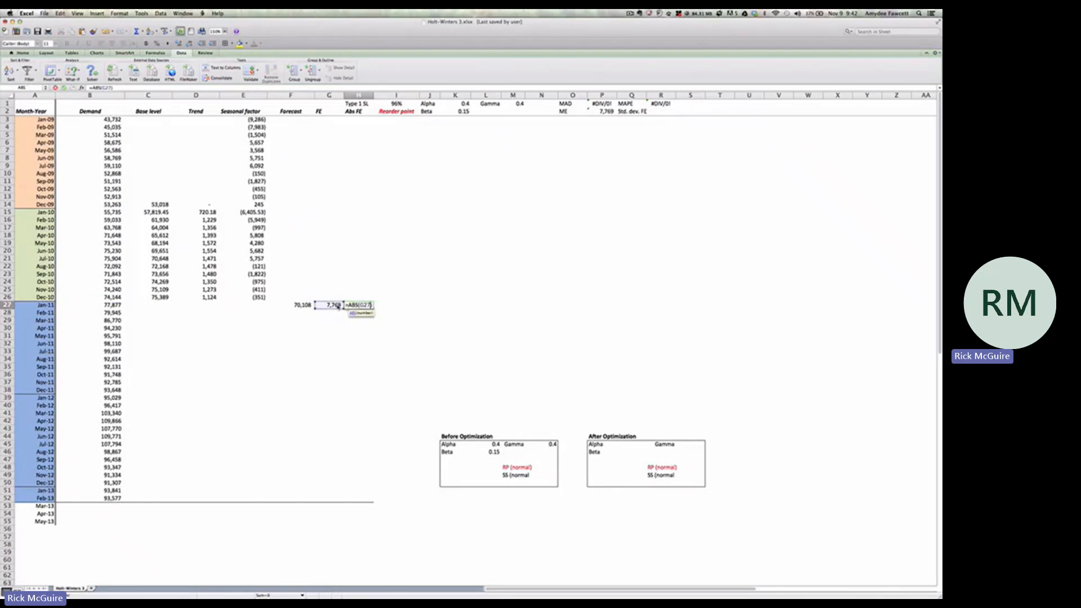
key(Return)
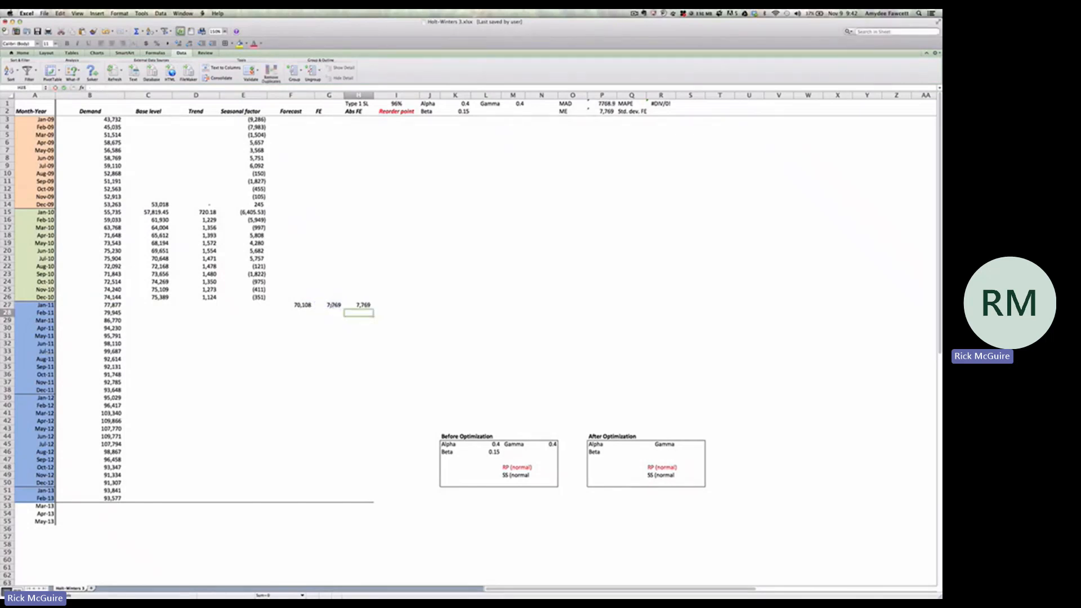
Fill the Dec-10 base level, trend and seasonal factor down to row 27, and extend the Jan-11 forecast to F28, checking its formula
drag(151, 297, 268, 308)
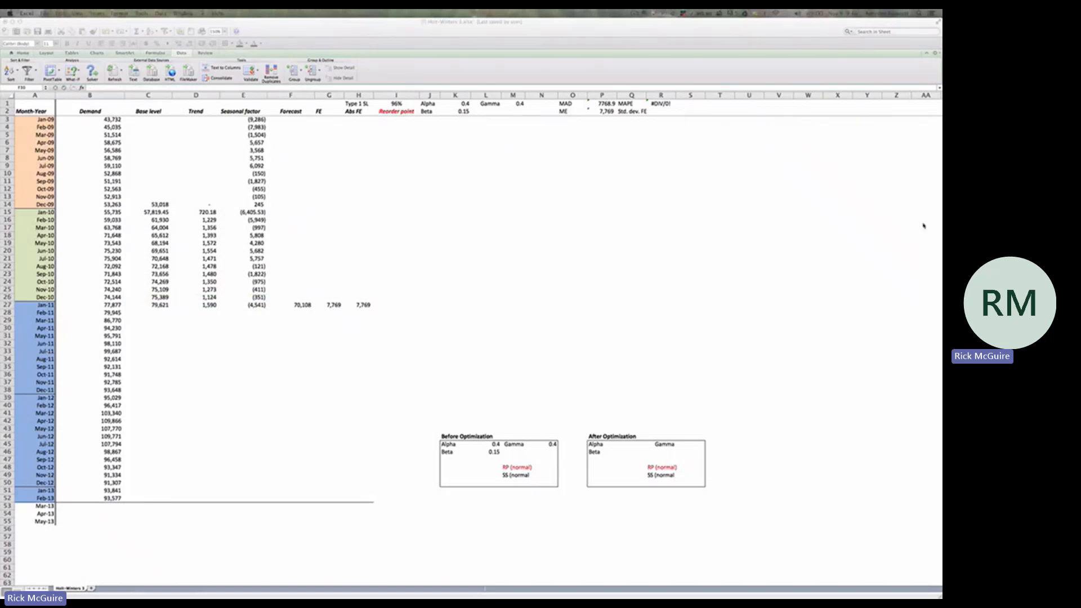
click(296, 319)
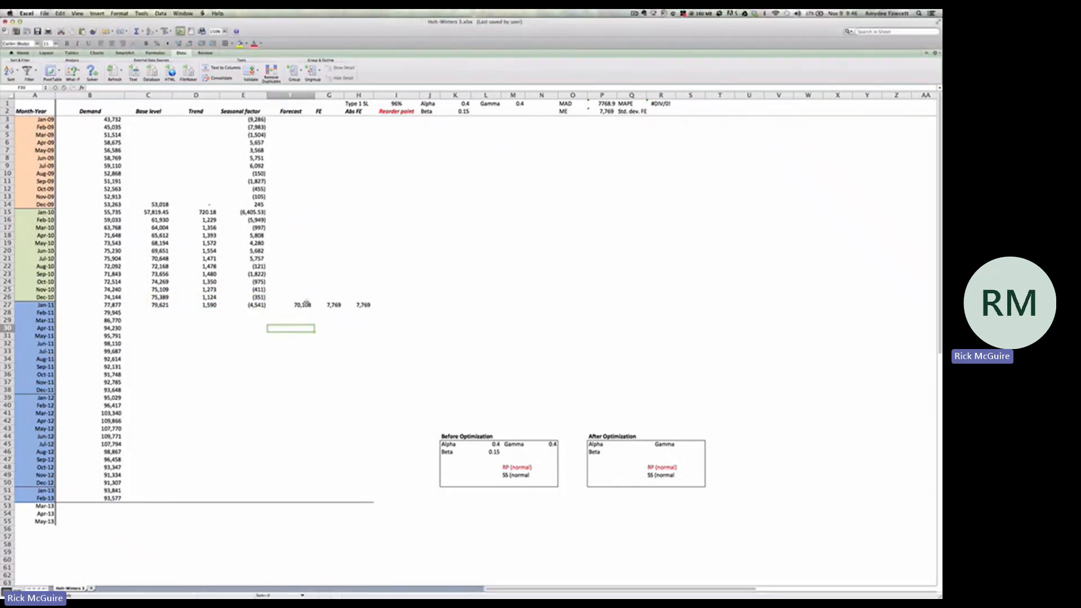
click(298, 305)
drag(315, 309, 315, 317)
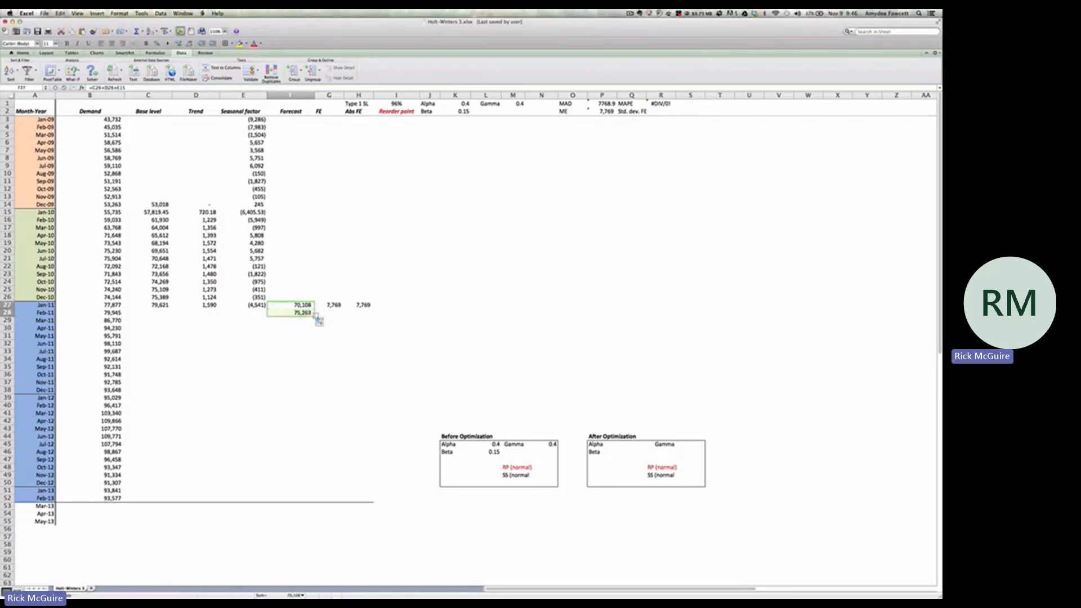
click(304, 314)
click(181, 88)
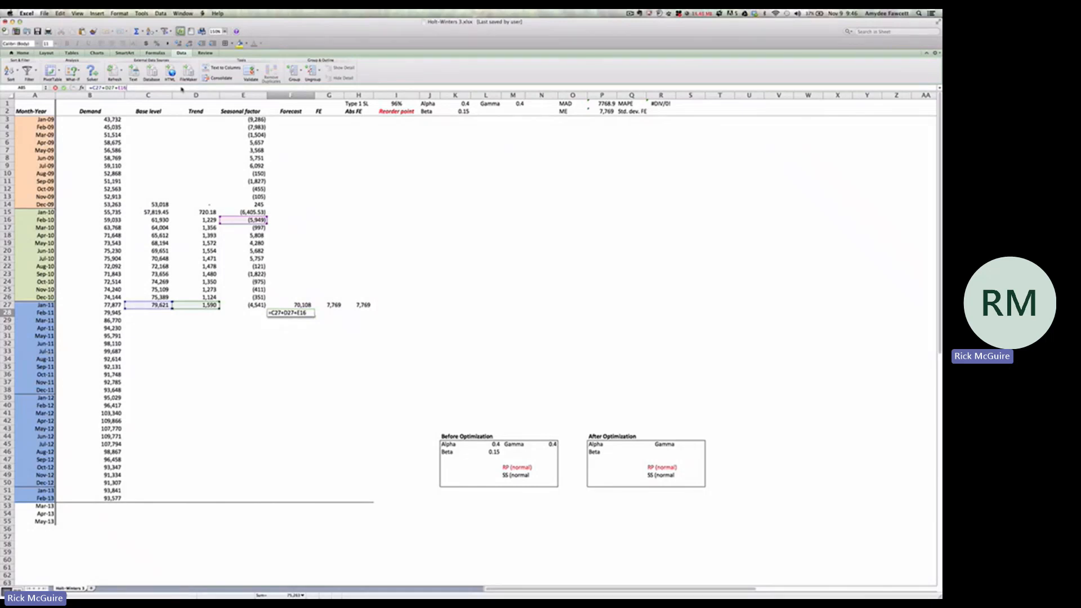
key(Return)
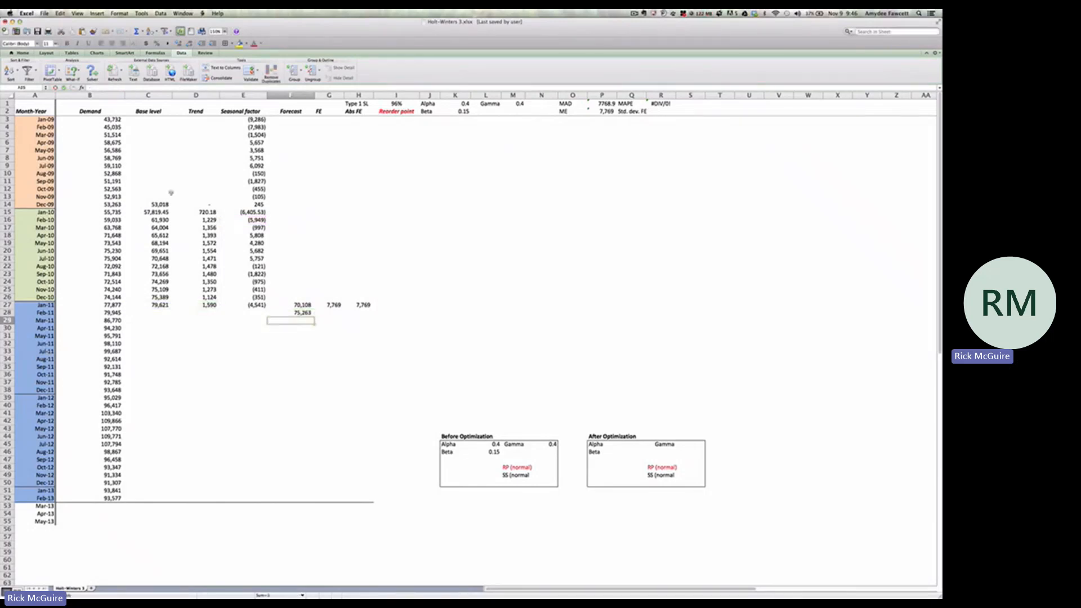
Fill the Jan-11 formulas in C27:H27 down through Feb-13 in row 52
click(160, 306)
shift+click(365, 305)
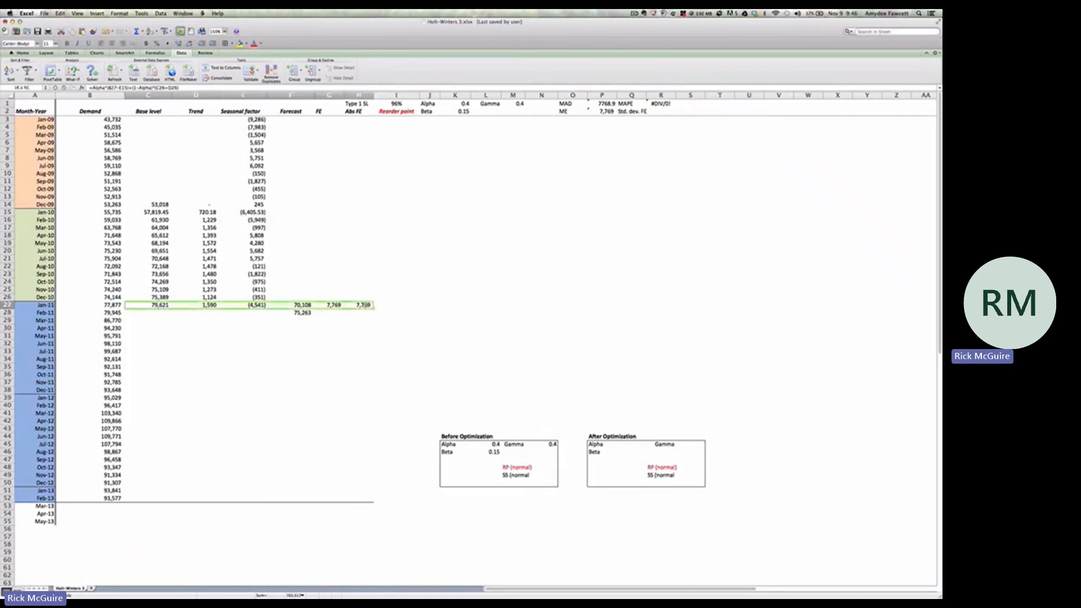
drag(372, 309, 364, 500)
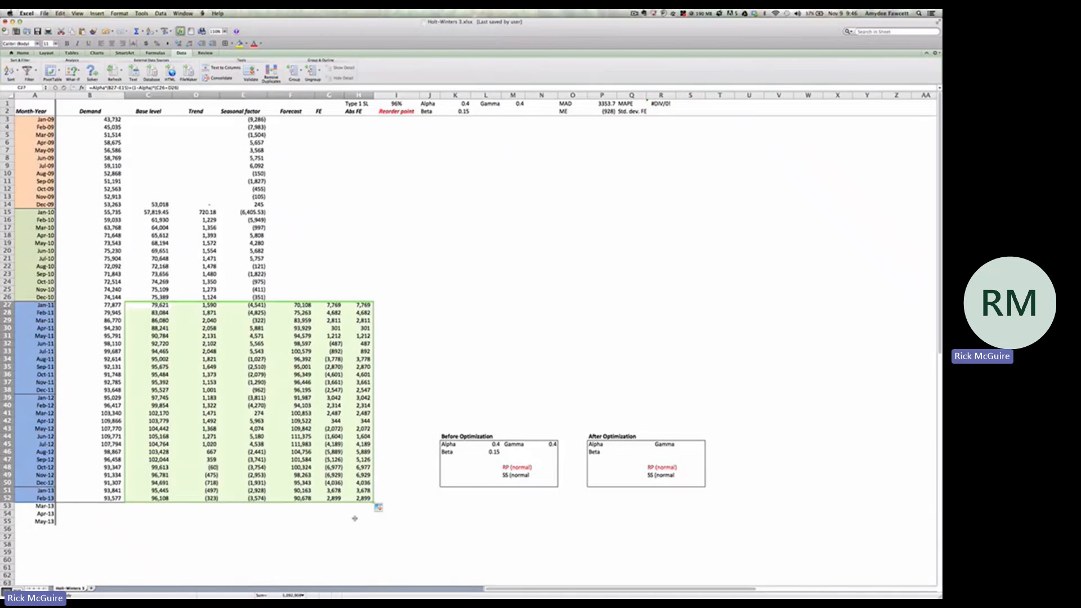
click(355, 518)
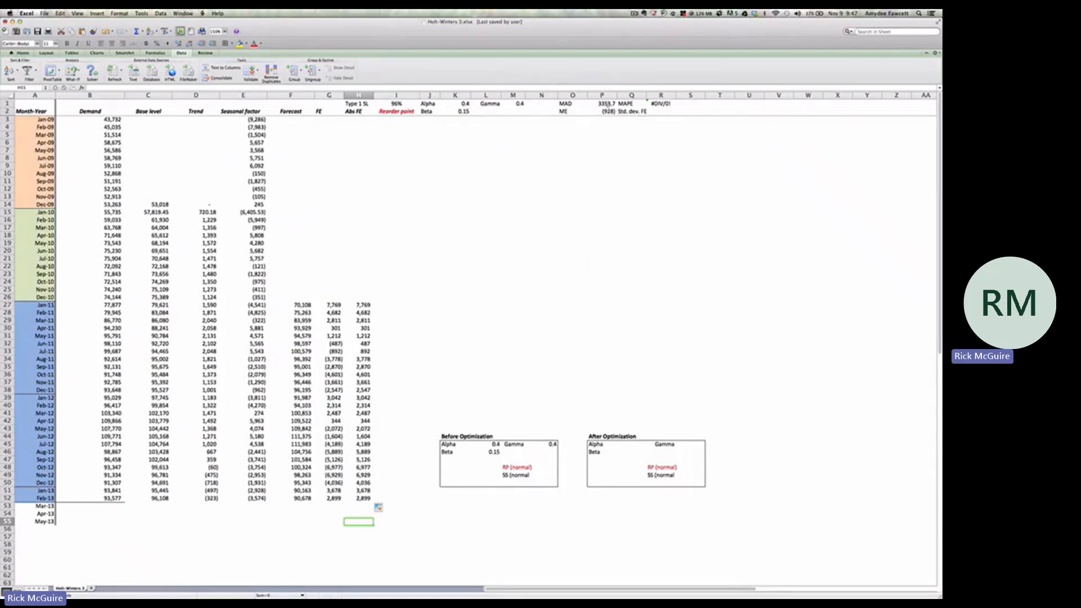
Examine the MAD formula in P1, the ME formula in P2 and the MAPE formula in R1
click(607, 104)
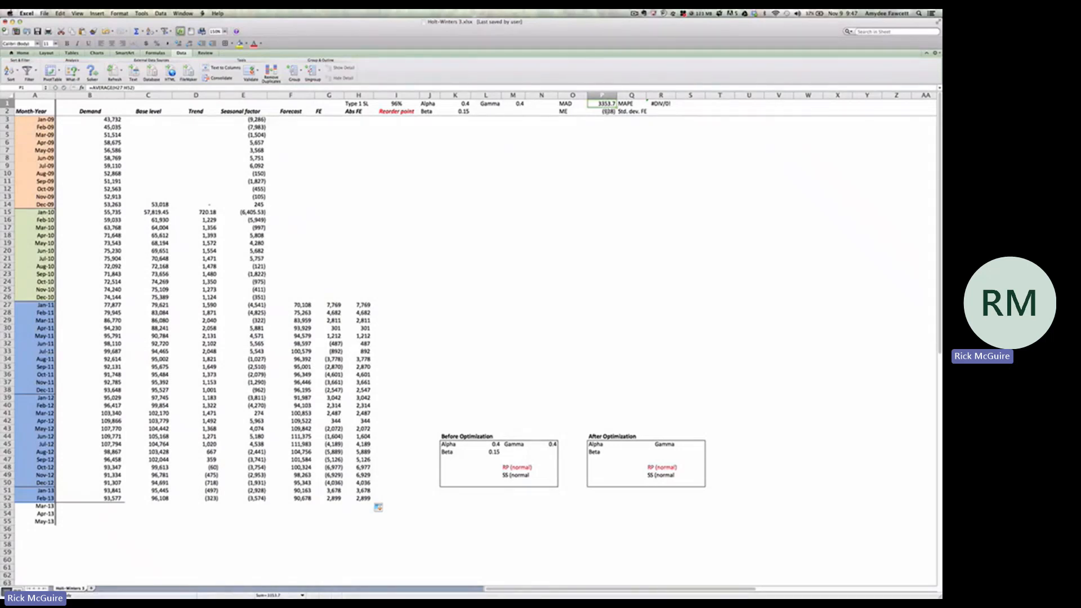
click(606, 112)
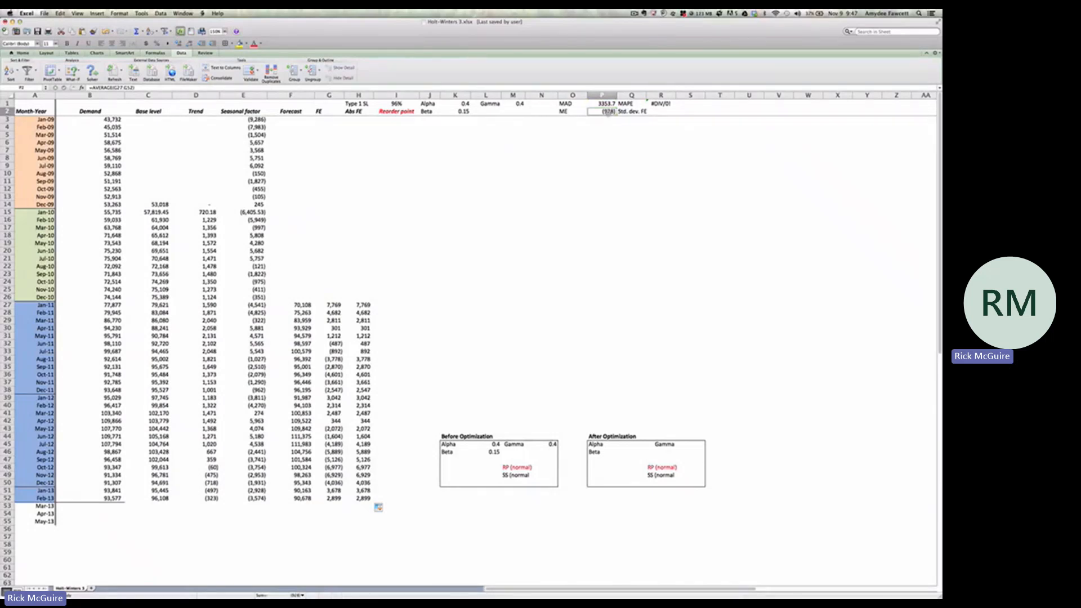
click(669, 104)
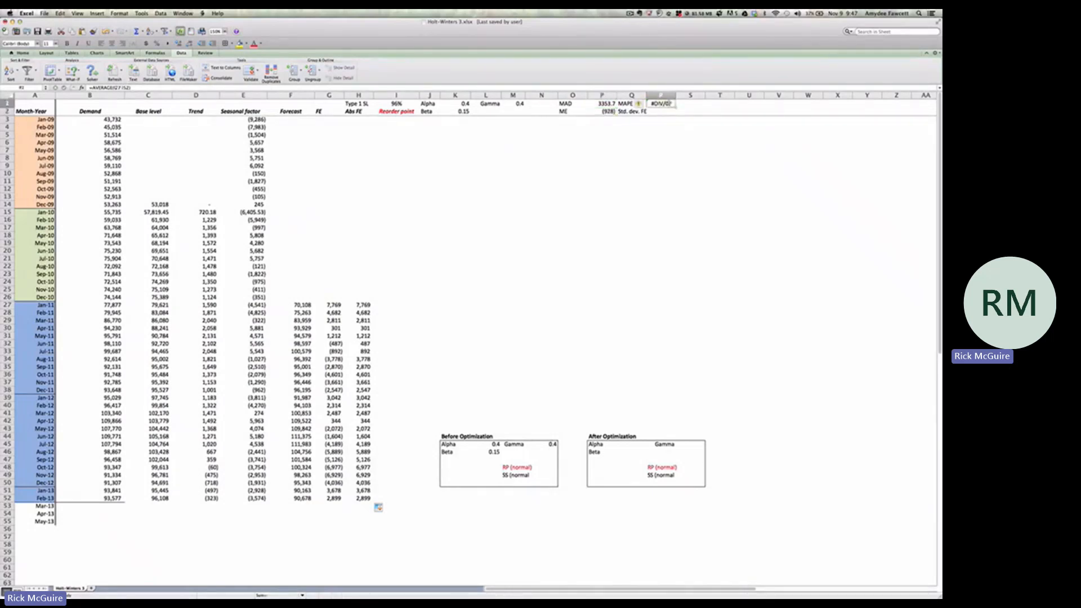
double_click(665, 107)
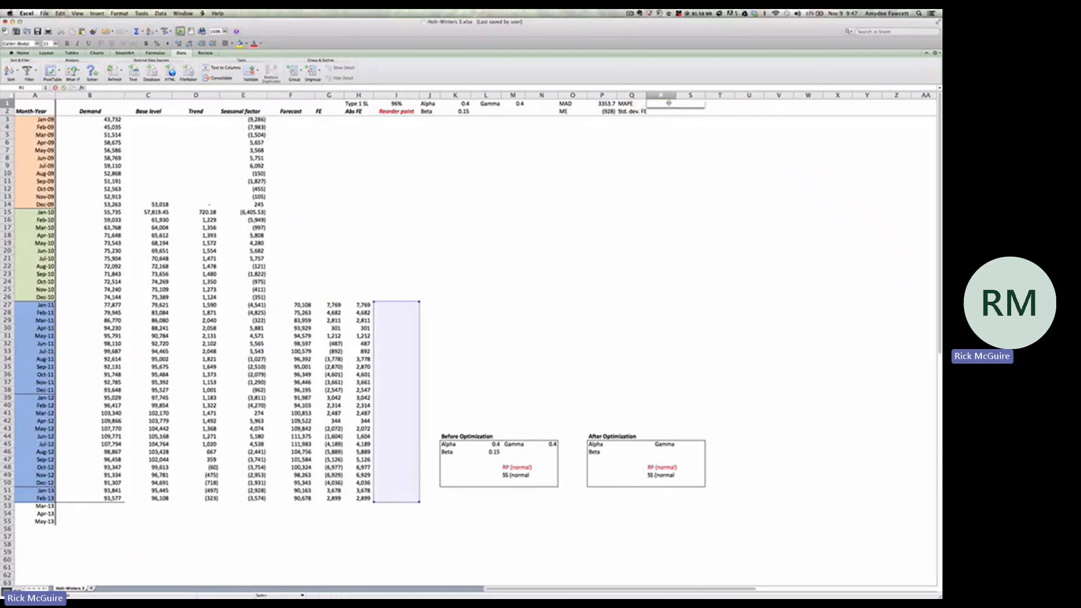
key(Return)
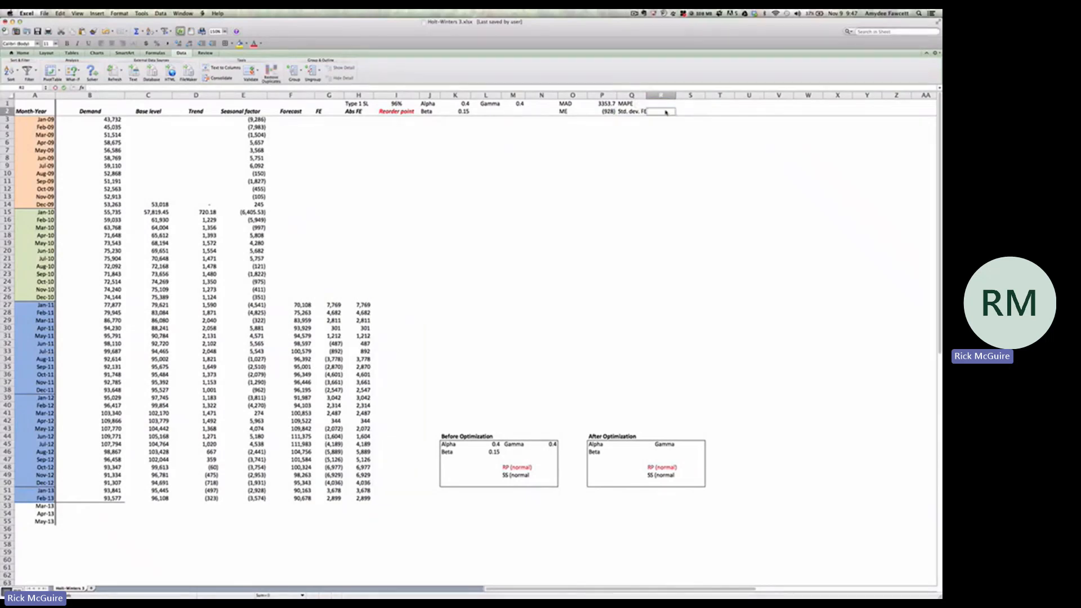
Calculate the standard deviation of the forecast errors in R2 with =STDEV(G27:G52)
text(=)
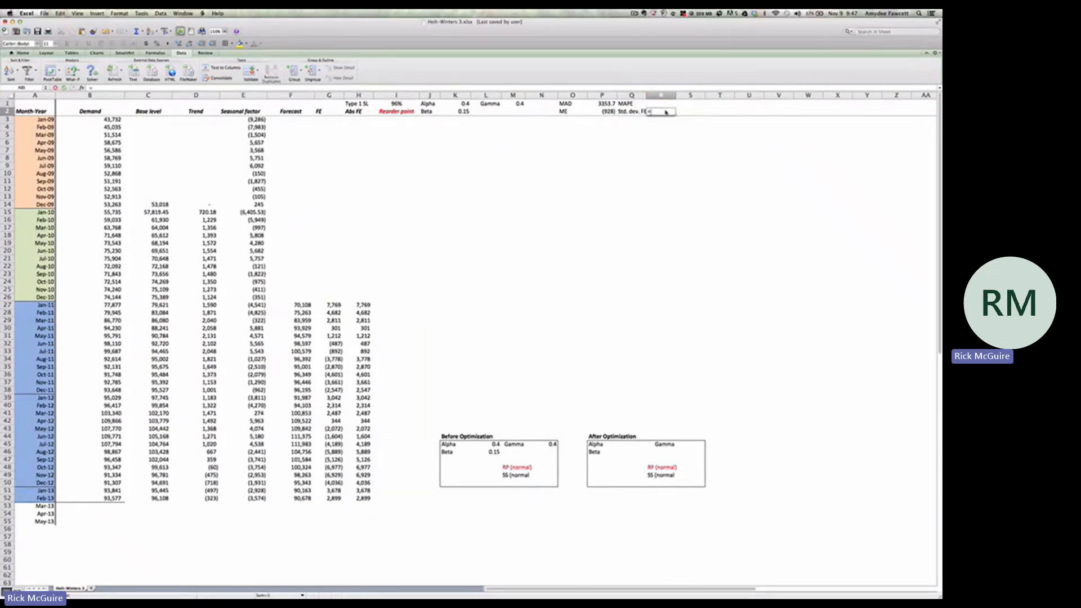
text(STDEV)
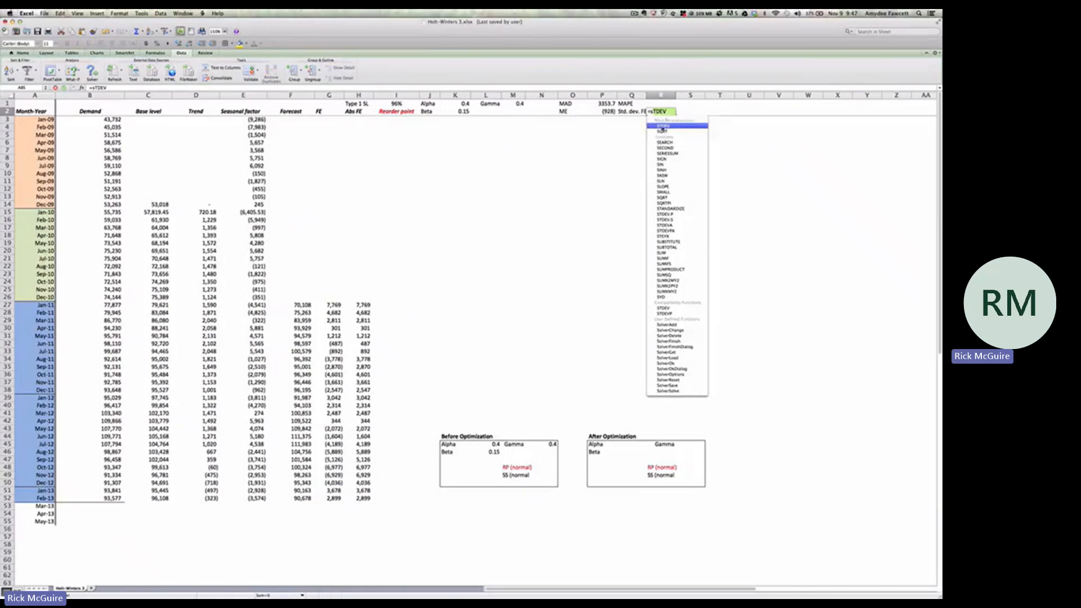
click(664, 126)
click(333, 305)
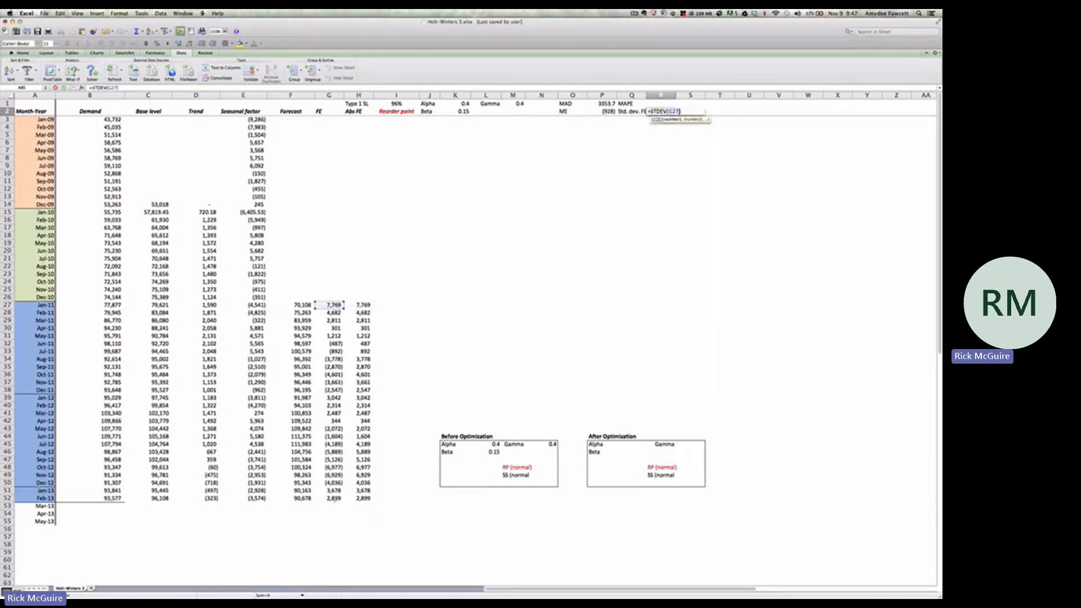
shift+click(334, 499)
key(Return)
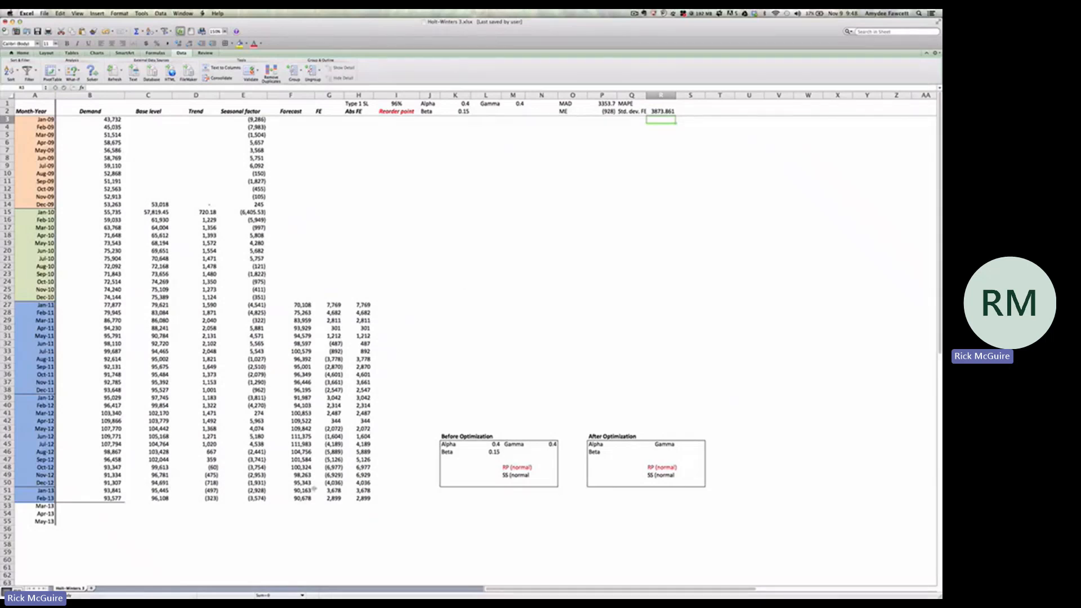
Enter the Mar-13 forecast in F53 as =$C$52+$D$52+E41, with the base level and trend references locked
scroll(309, 489, down, 2)
scroll(309, 489, down, 4)
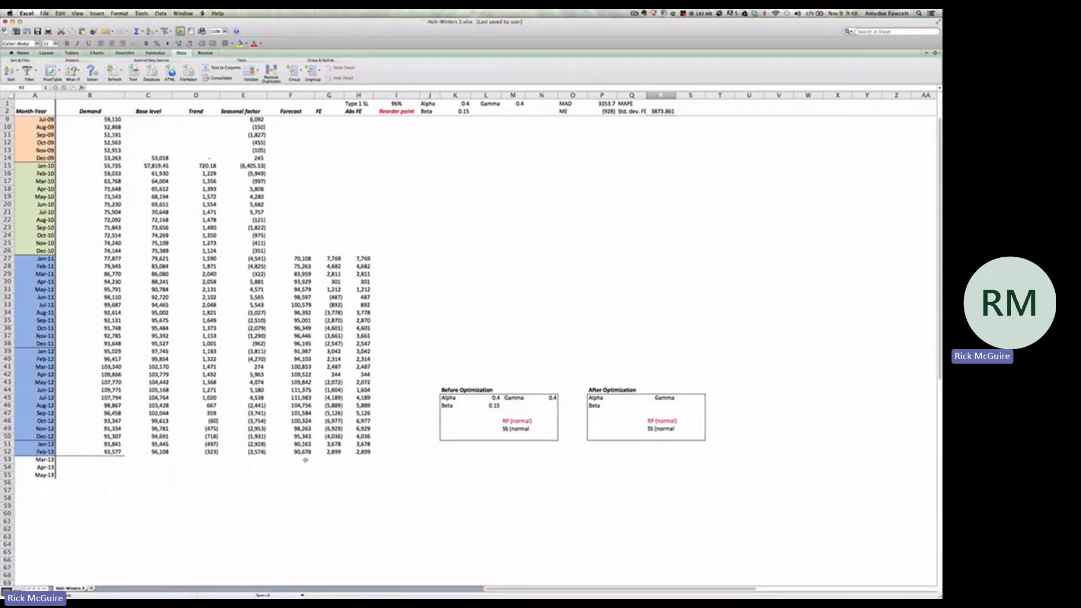
scroll(306, 460, up, 6)
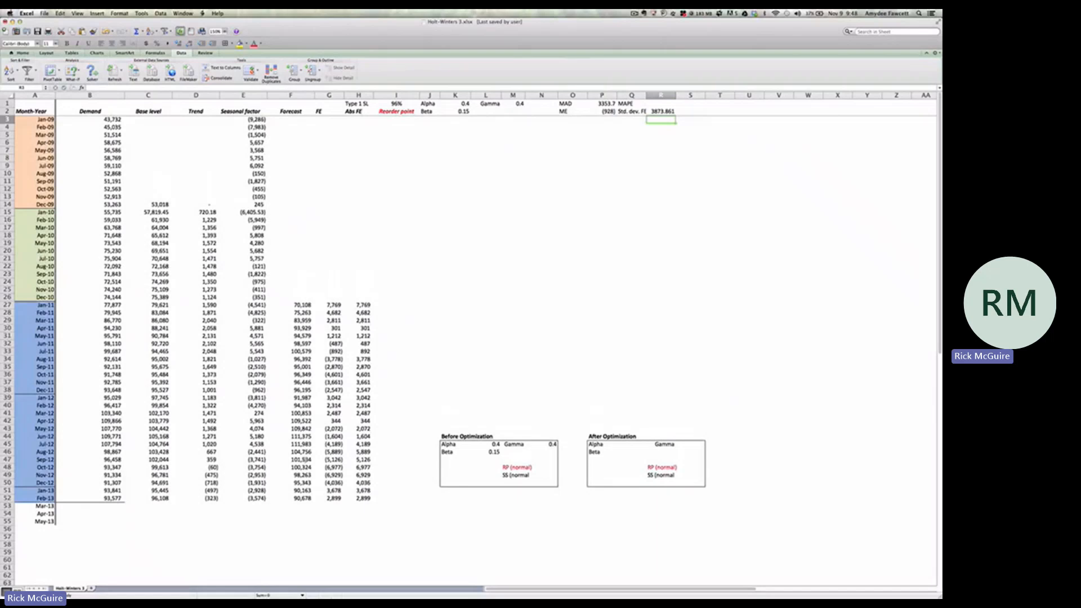
click(305, 507)
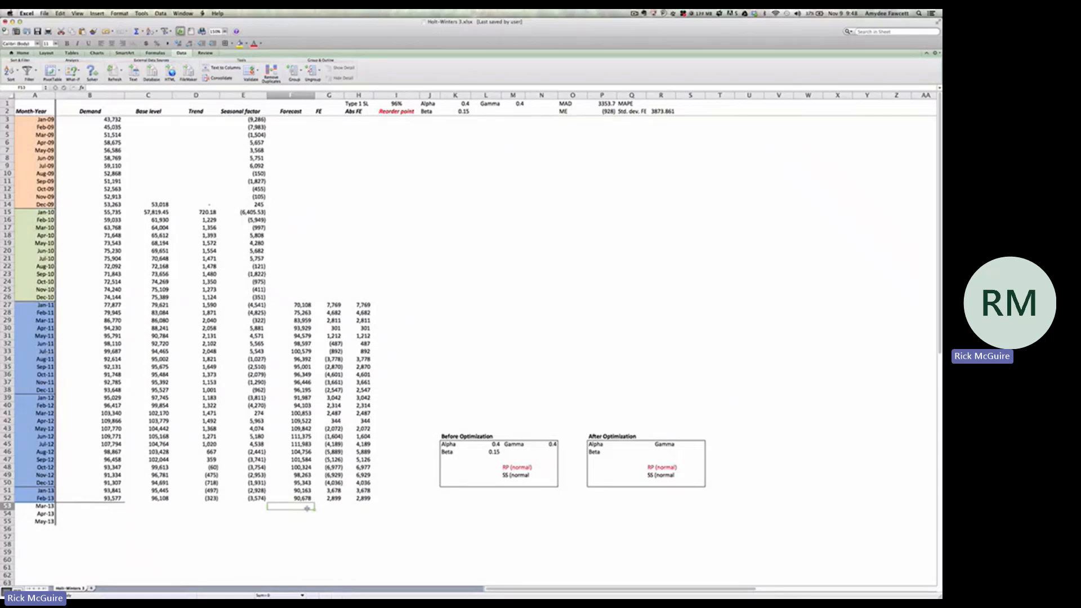
text(=)
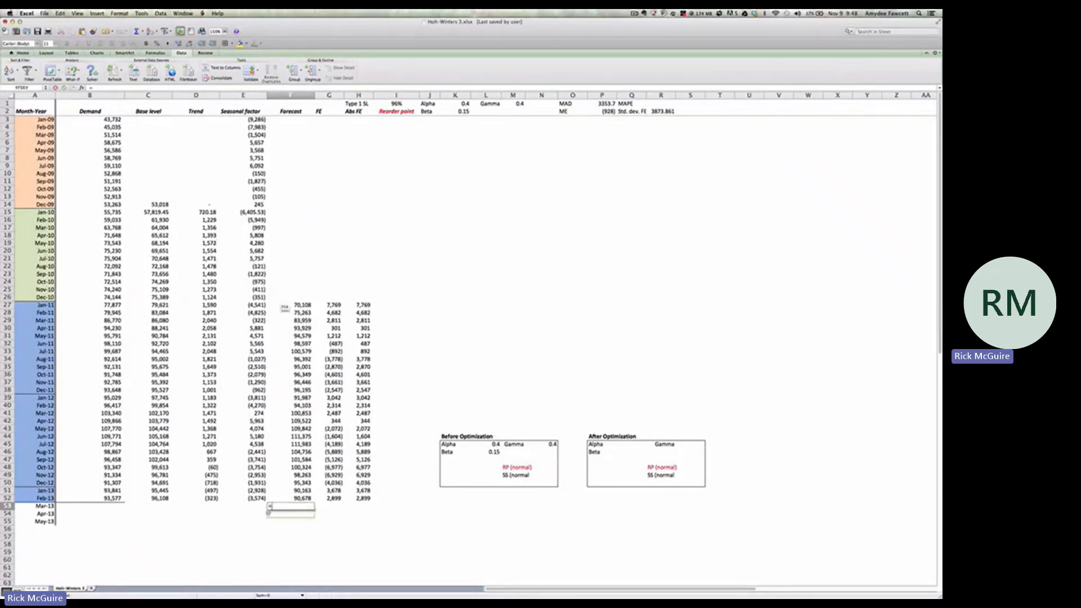
click(207, 501)
click(165, 499)
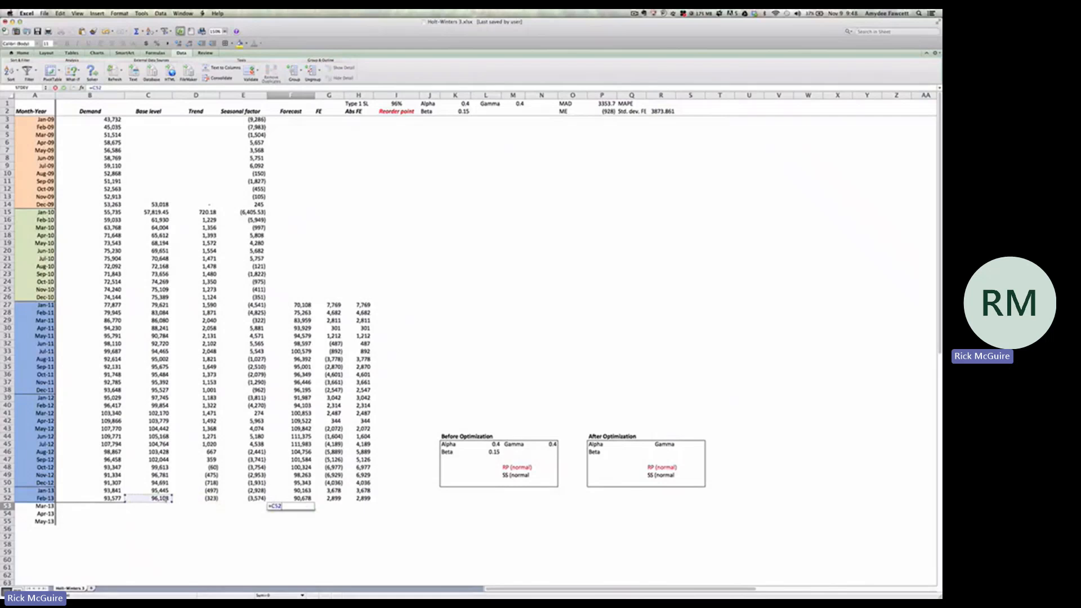
text(+)
click(213, 499)
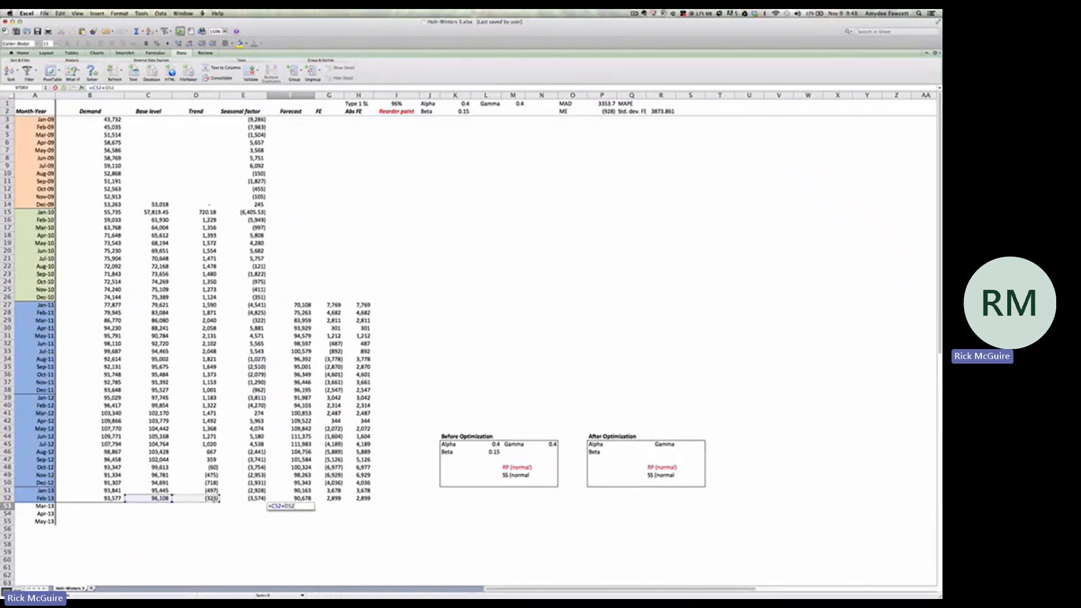
text(+)
click(258, 412)
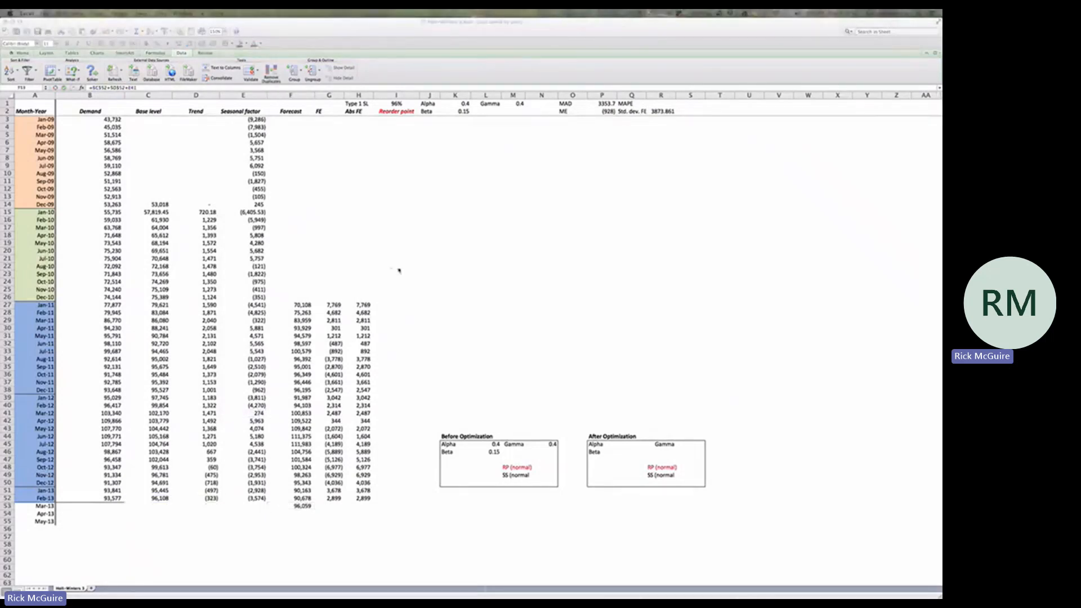
click(98, 89)
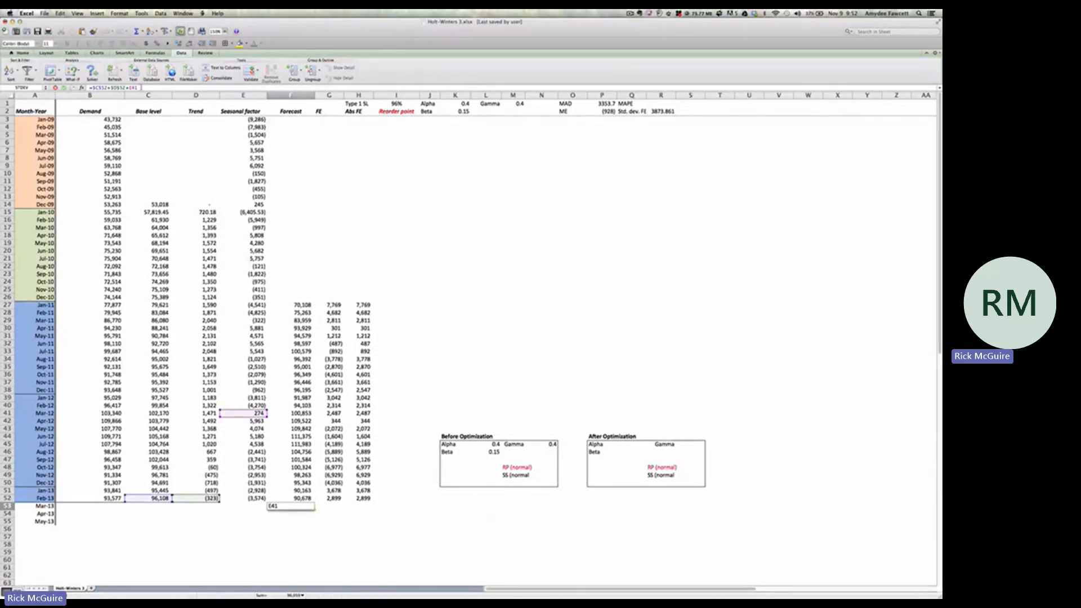
key(Return)
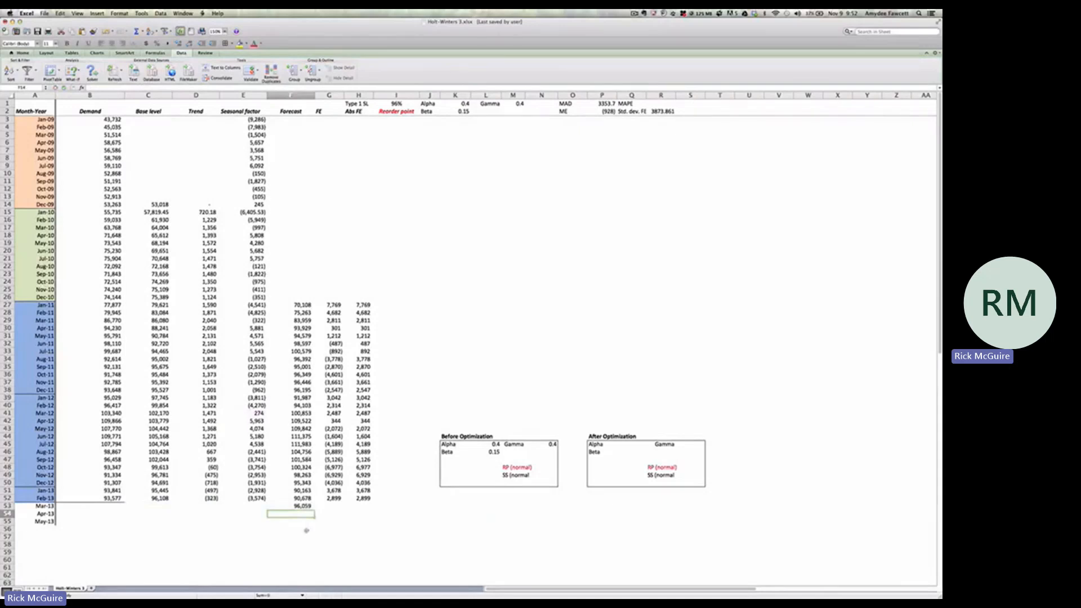
Fill the Mar-13 forecast down through May-13 in F55, and multiply the trend by 2 in the Apr-13 formula in F54
click(307, 507)
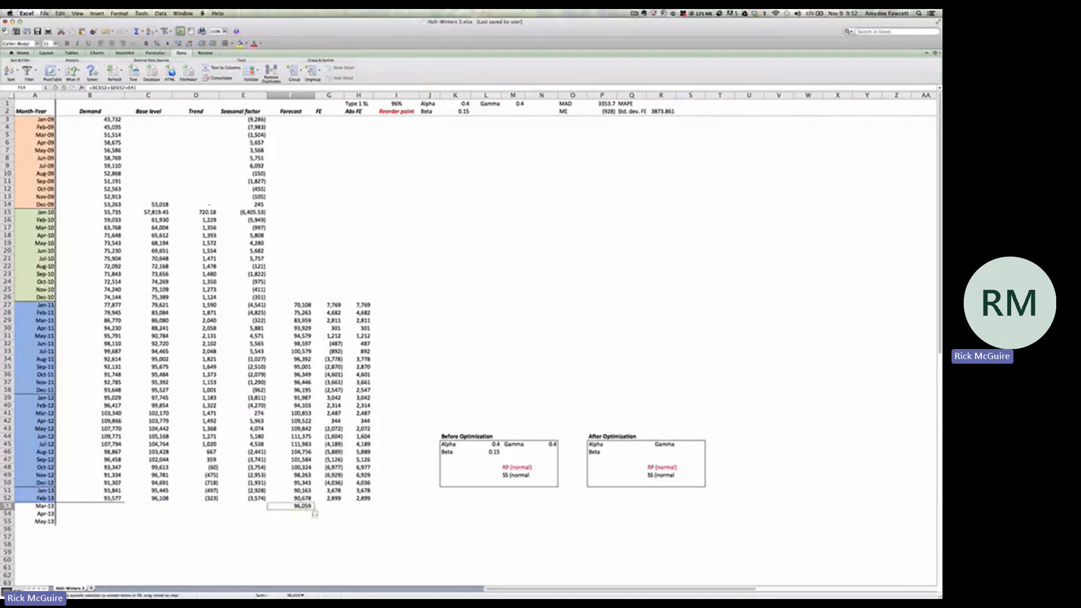
drag(315, 514, 316, 526)
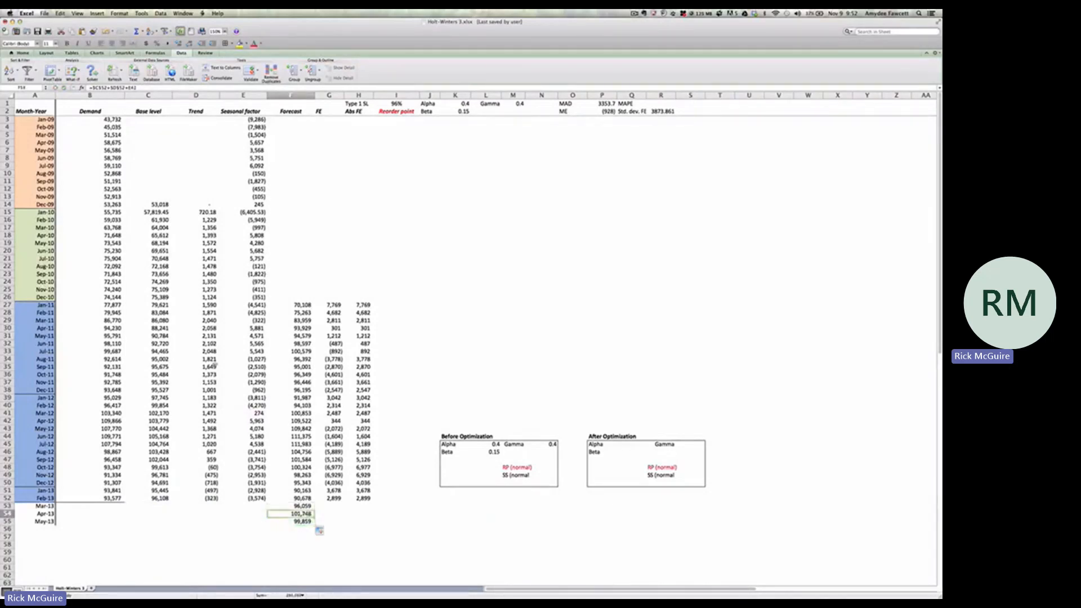
click(111, 89)
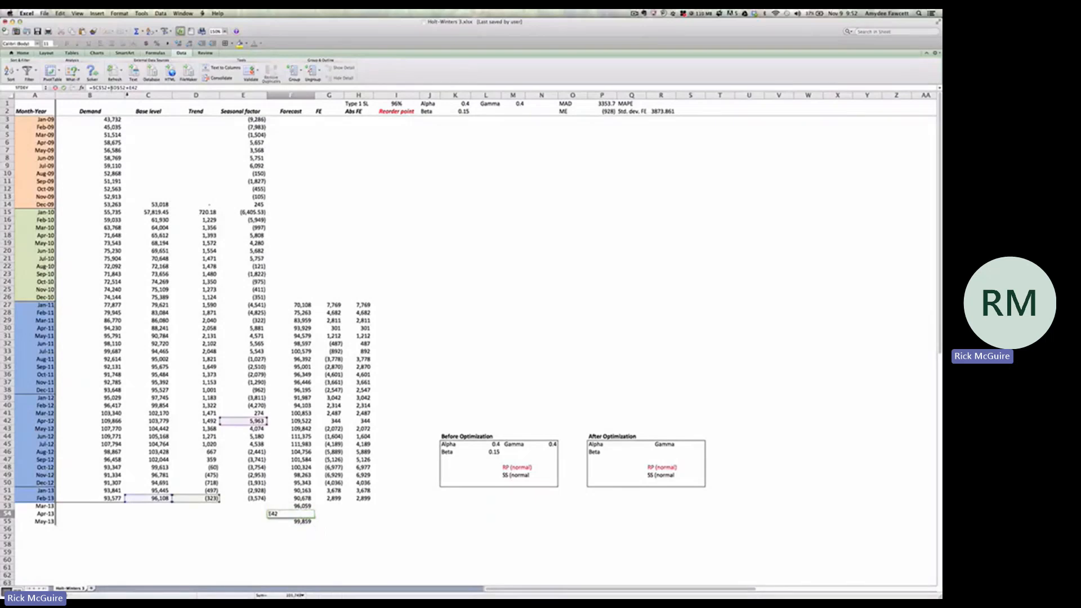
text(2*)
key(Return)
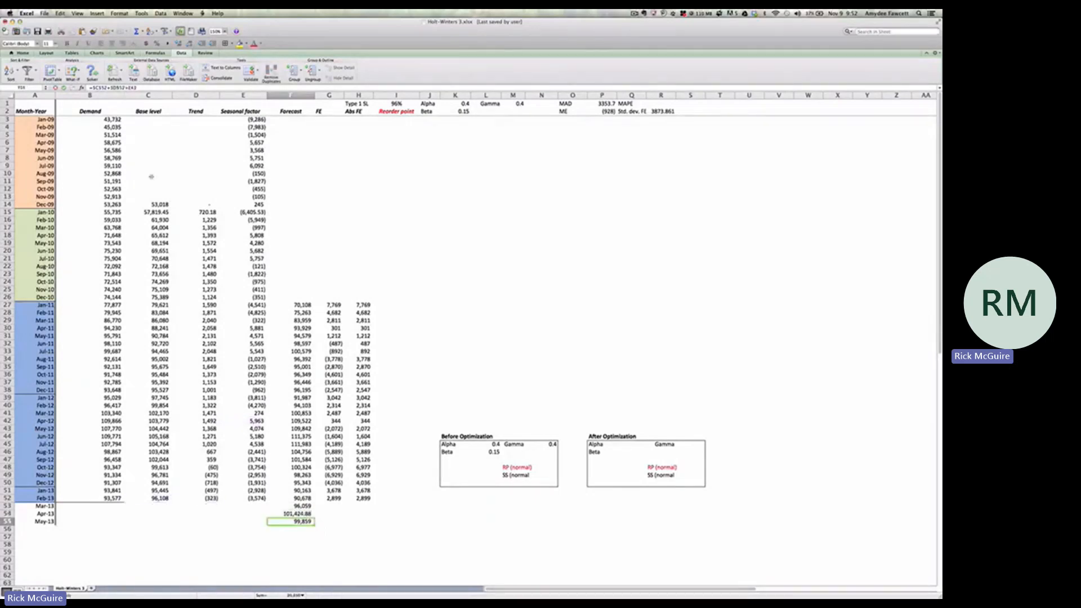
Multiply the trend by 3 in the May-13 forecast formula in F55, and select the forecasts in F53:F55
click(113, 89)
text(3*)
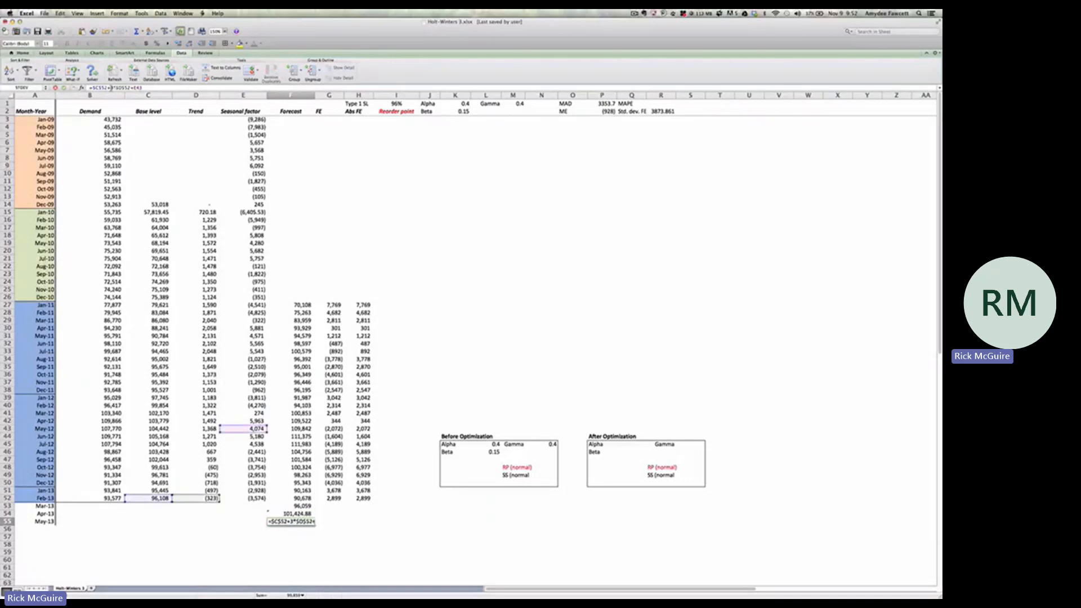
key(Return)
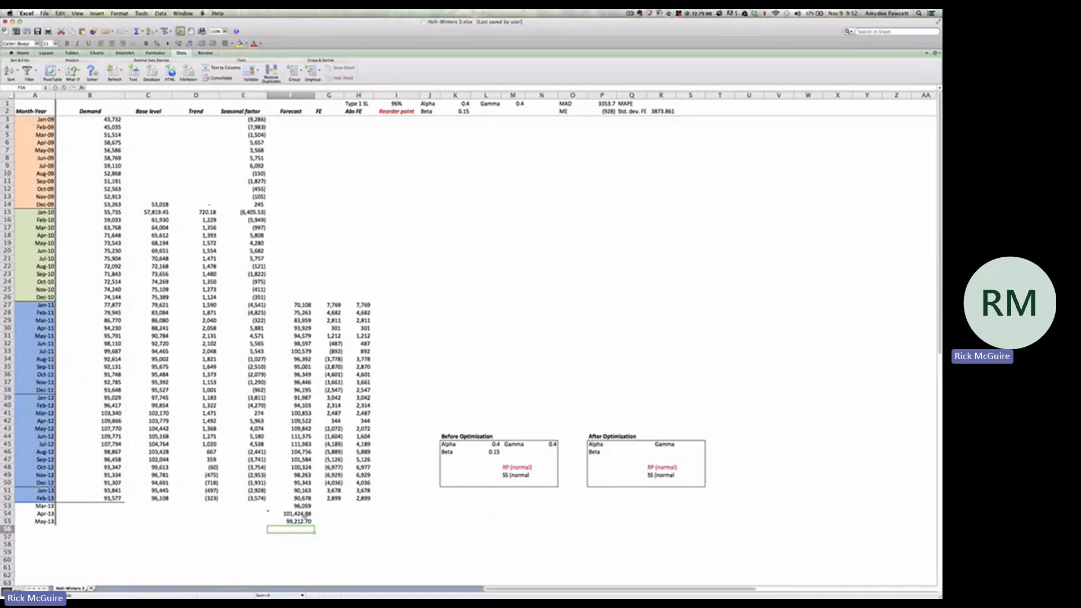
click(305, 521)
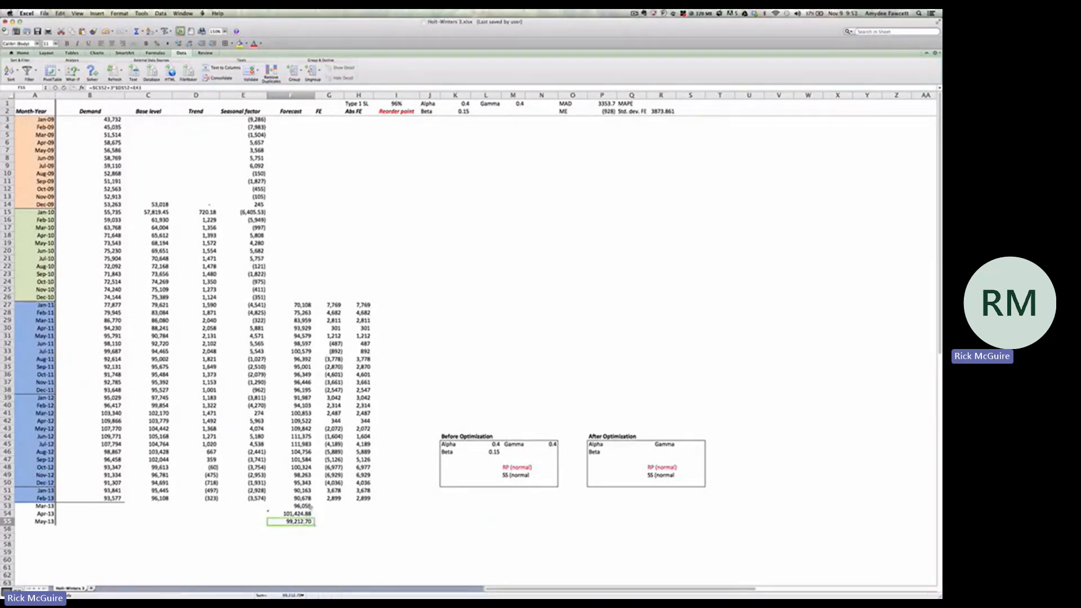
drag(310, 506, 304, 522)
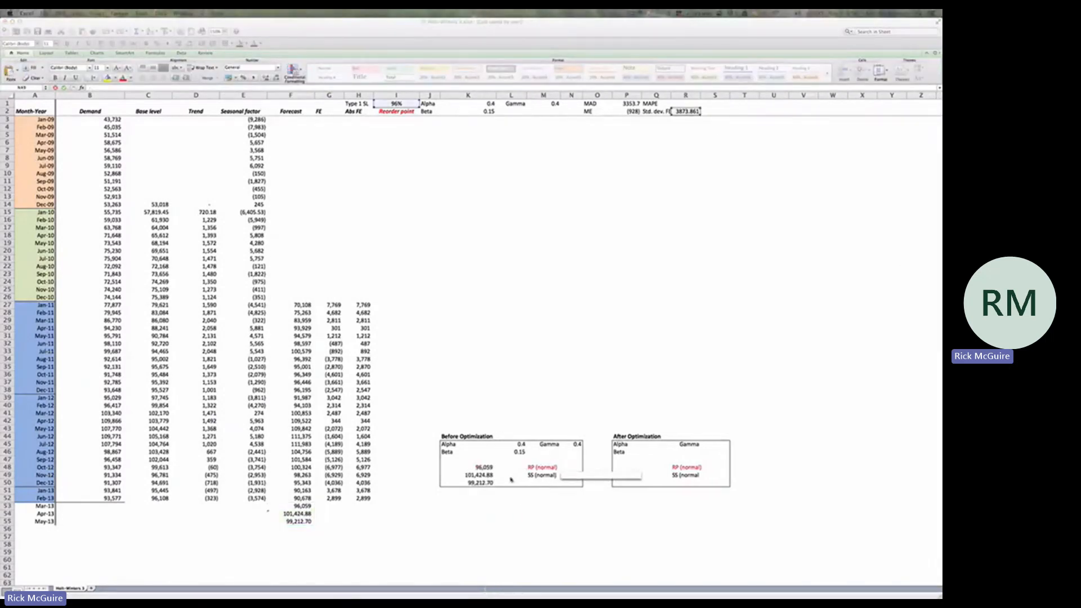
Calculate the normal safety stock before optimization in N49 as =NORM.S.INV(I1)*R2
click(566, 476)
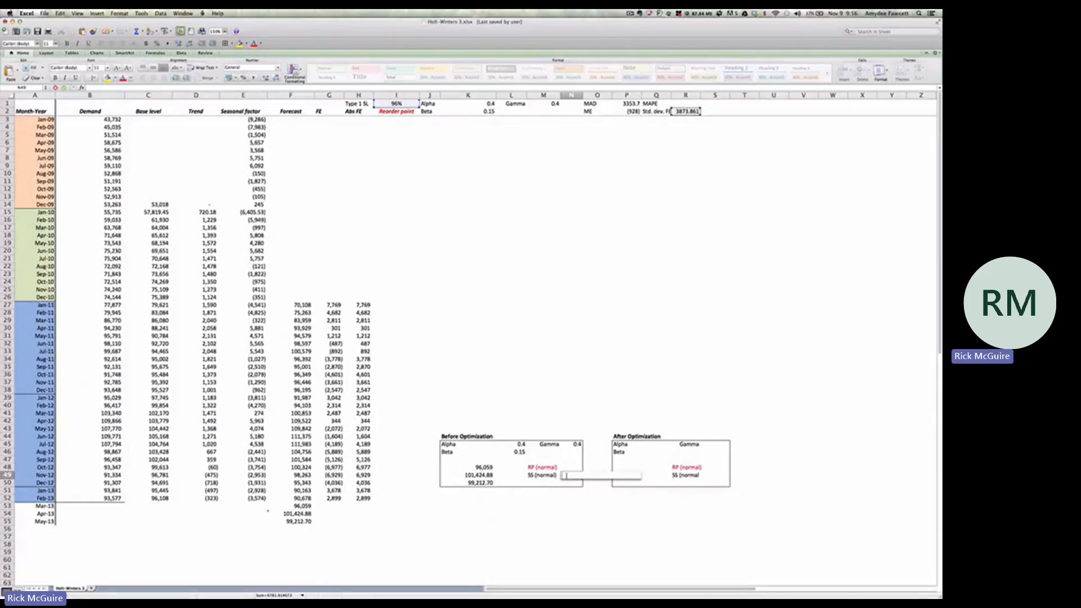
text(=NORM.S.INV)
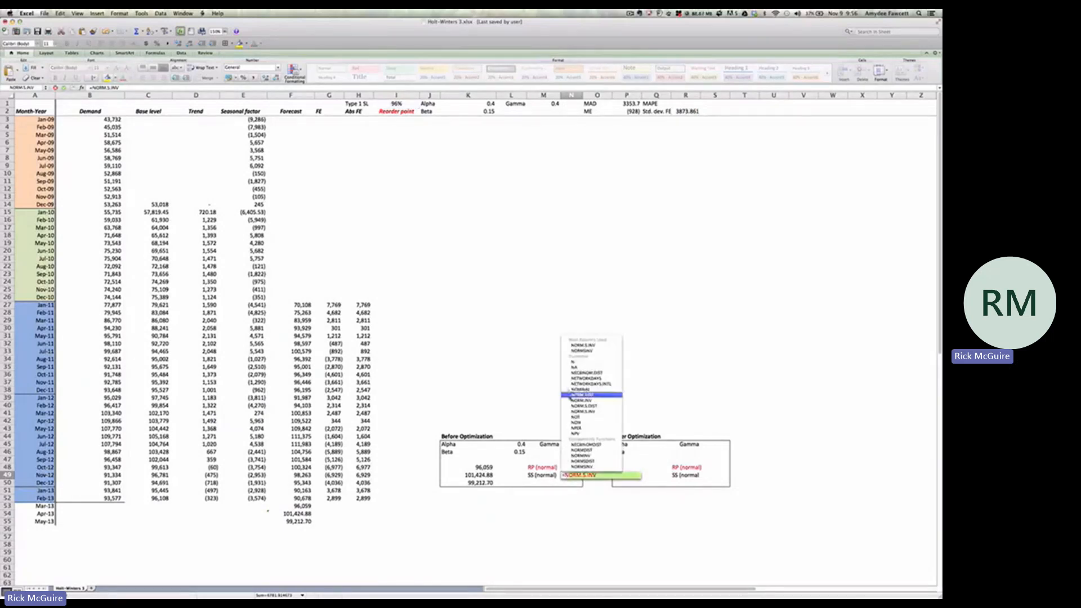
double_click(584, 346)
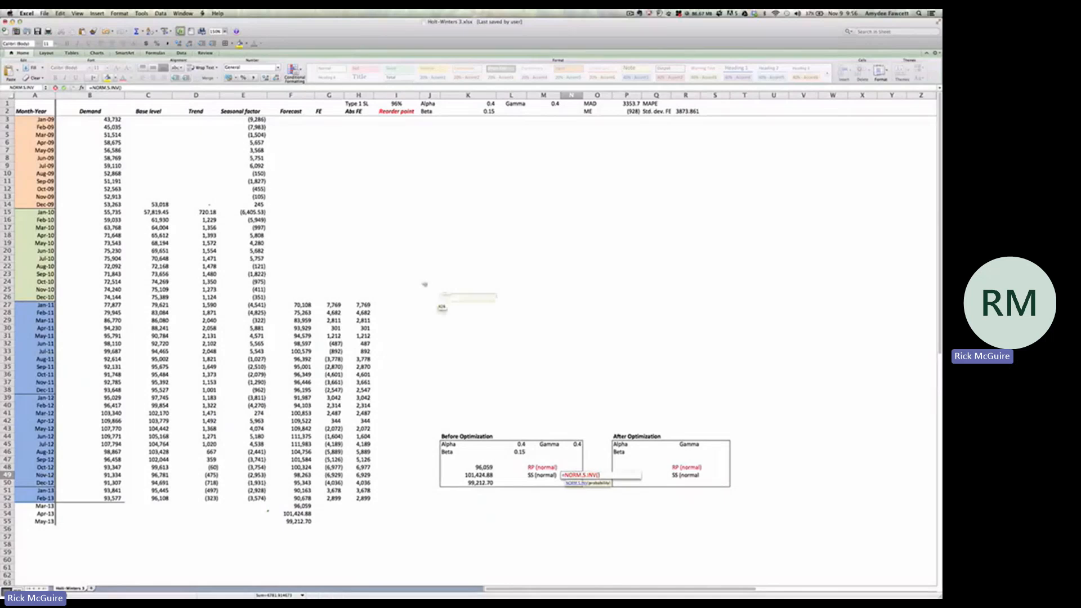
click(397, 104)
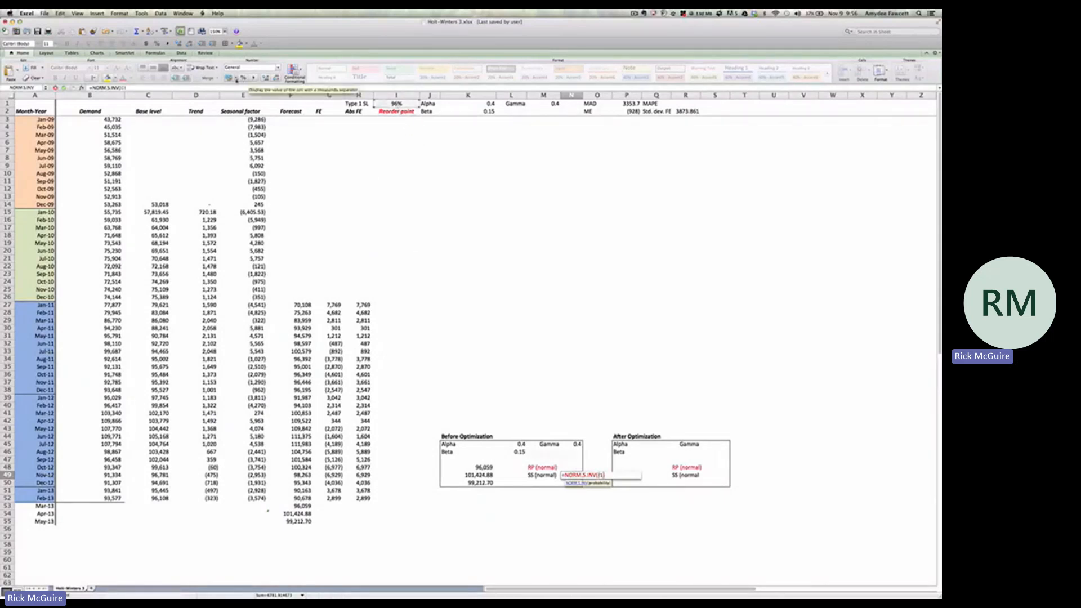
text(*)
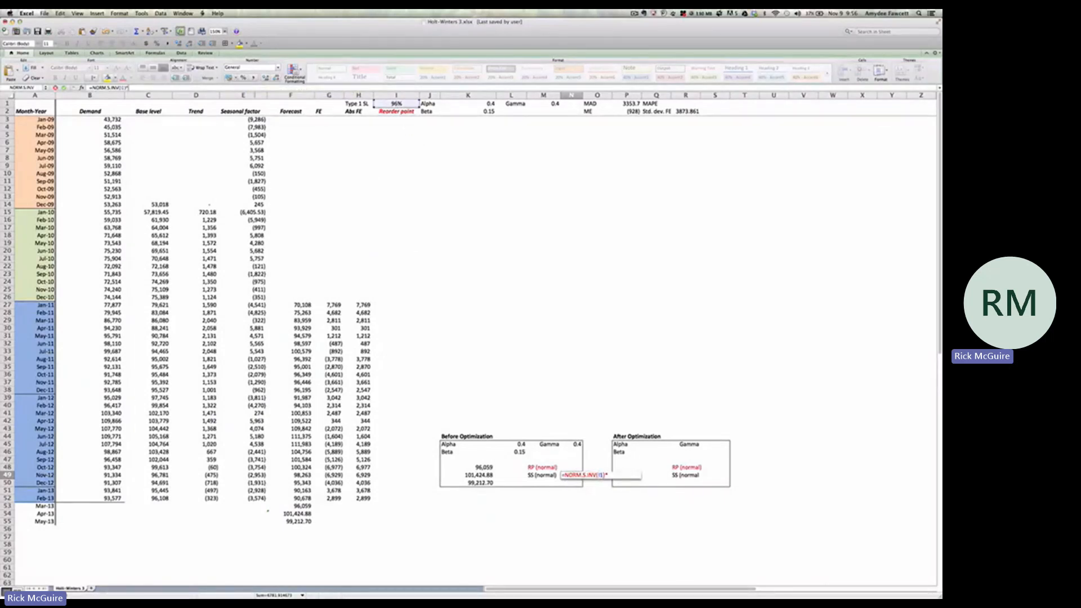
click(686, 111)
key(Return)
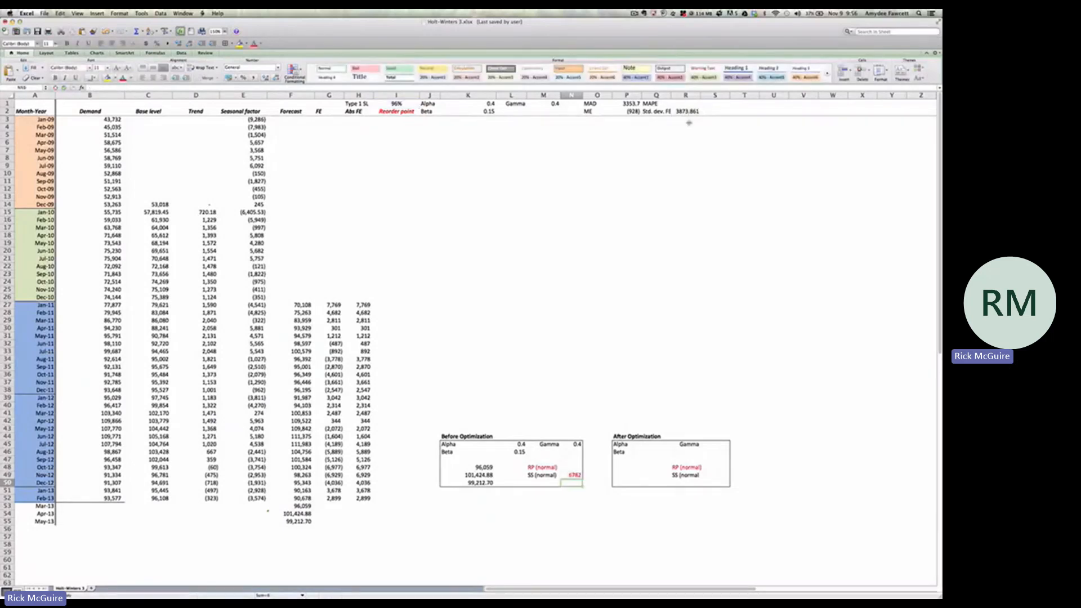
key(Up)
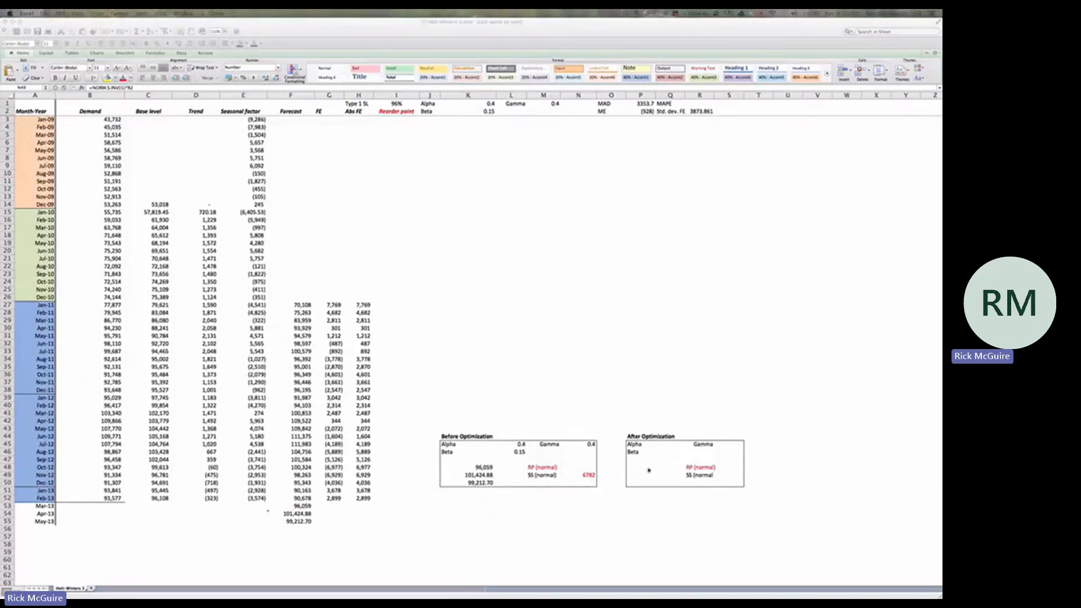
Calculate the normal reorder point before optimization in N48 as the Mar-13 forecast plus safety stock, =K48+N49
click(590, 468)
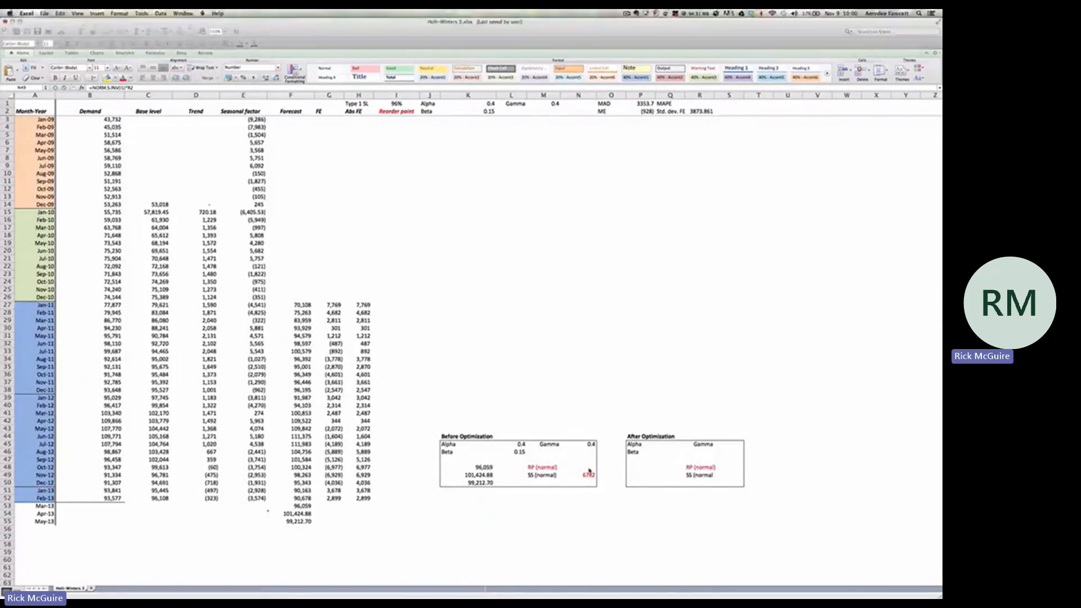
text(=)
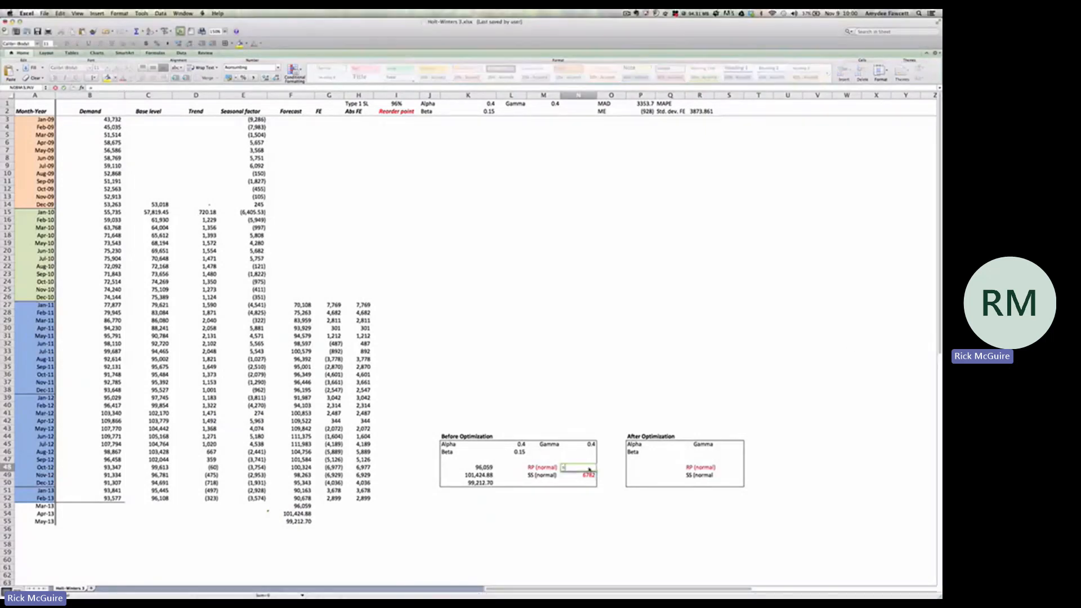
click(490, 468)
text(+)
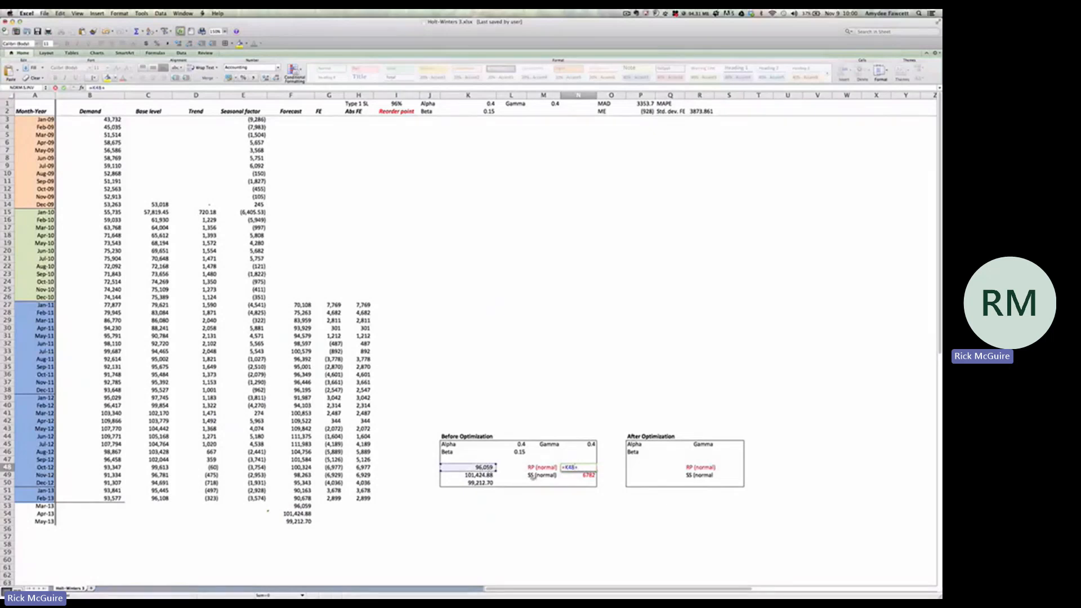
click(589, 476)
key(Return)
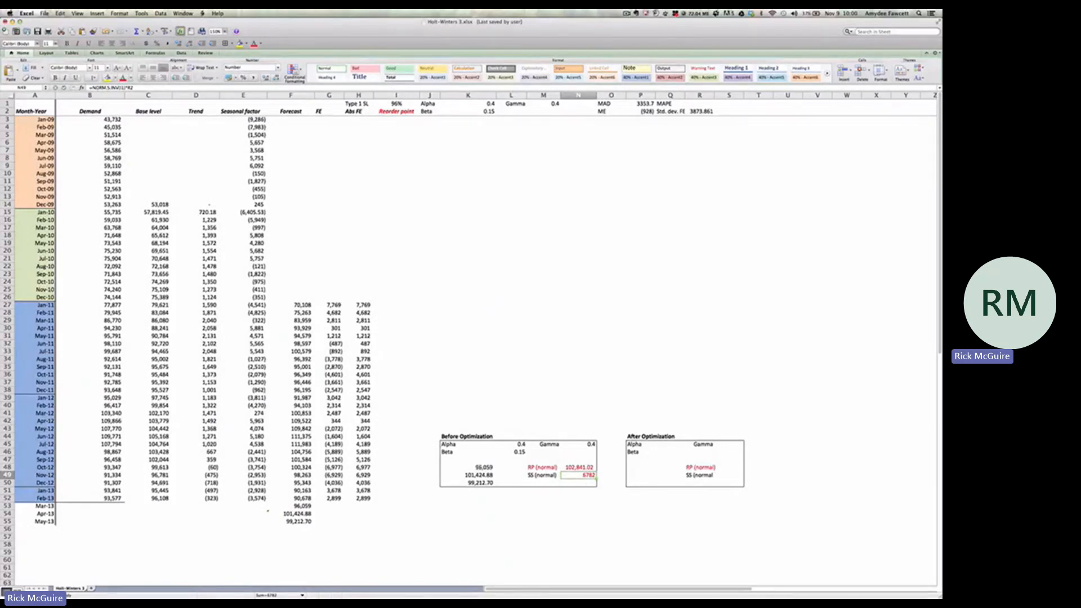
Replace the formulas of the Before Optimization results in K48:N50 with their values
drag(483, 468, 576, 482)
key(super+c)
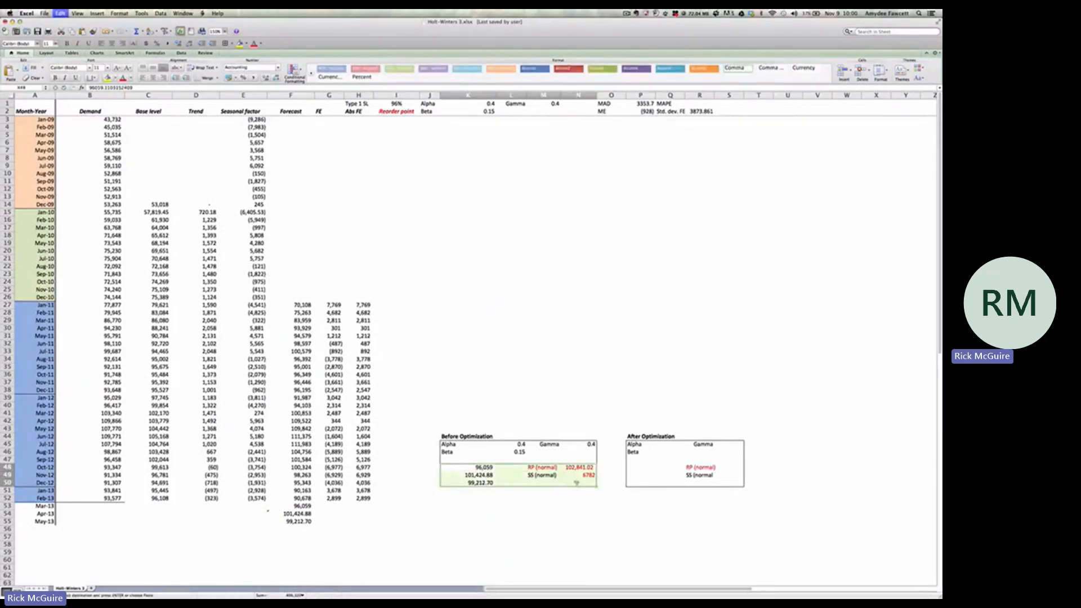
click(14, 75)
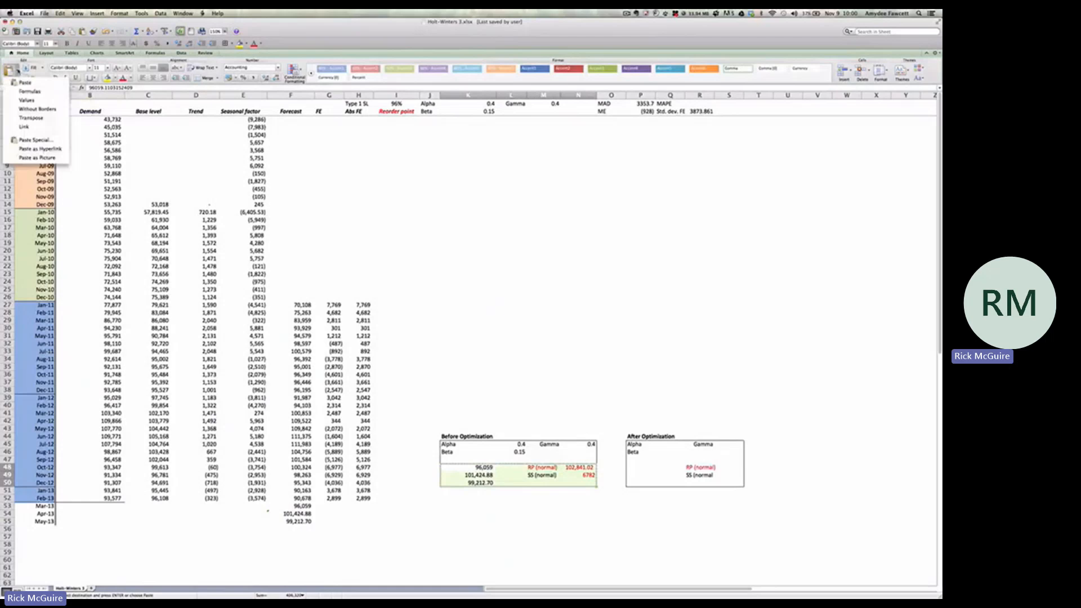
click(24, 102)
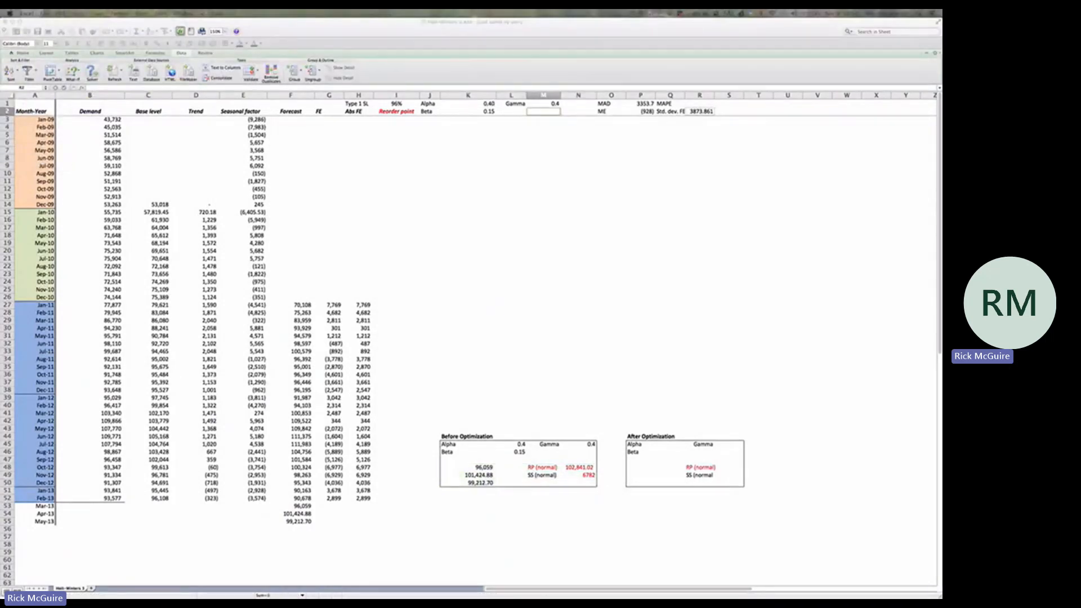
Review the Alpha, Beta and Gamma constraints in Solver and solve for the minimum objective with the GRG Nonlinear method
drag(852, 64, 482, 161)
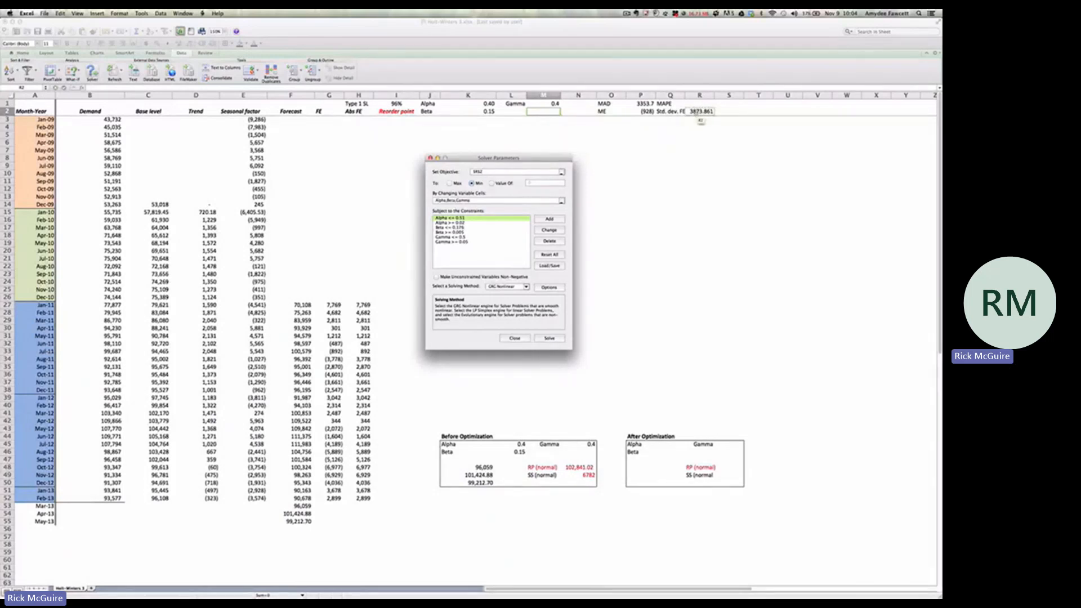
click(461, 223)
click(462, 228)
click(462, 232)
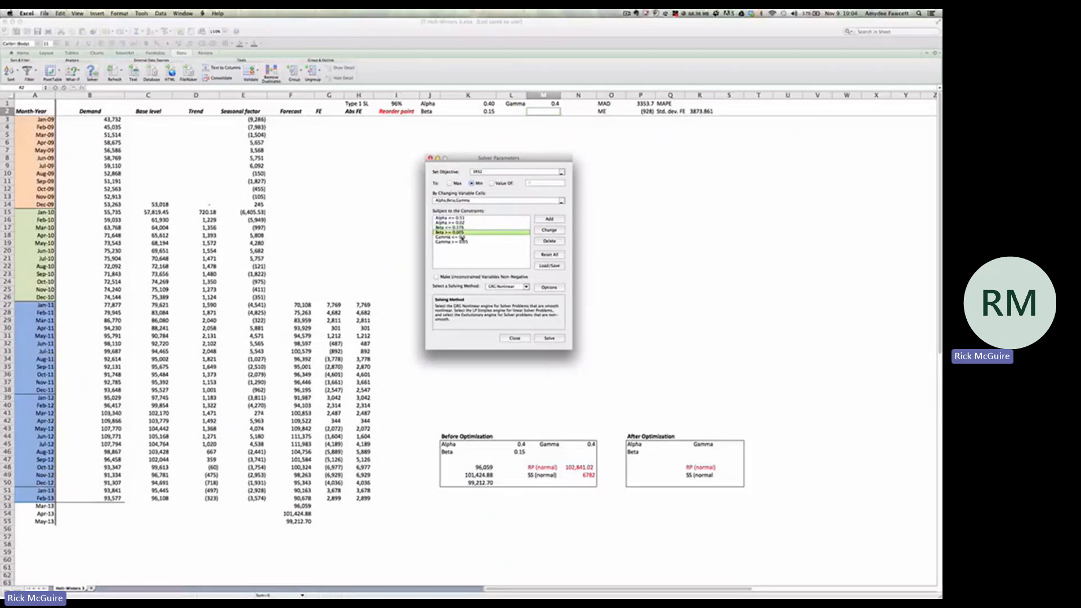
click(462, 237)
click(463, 242)
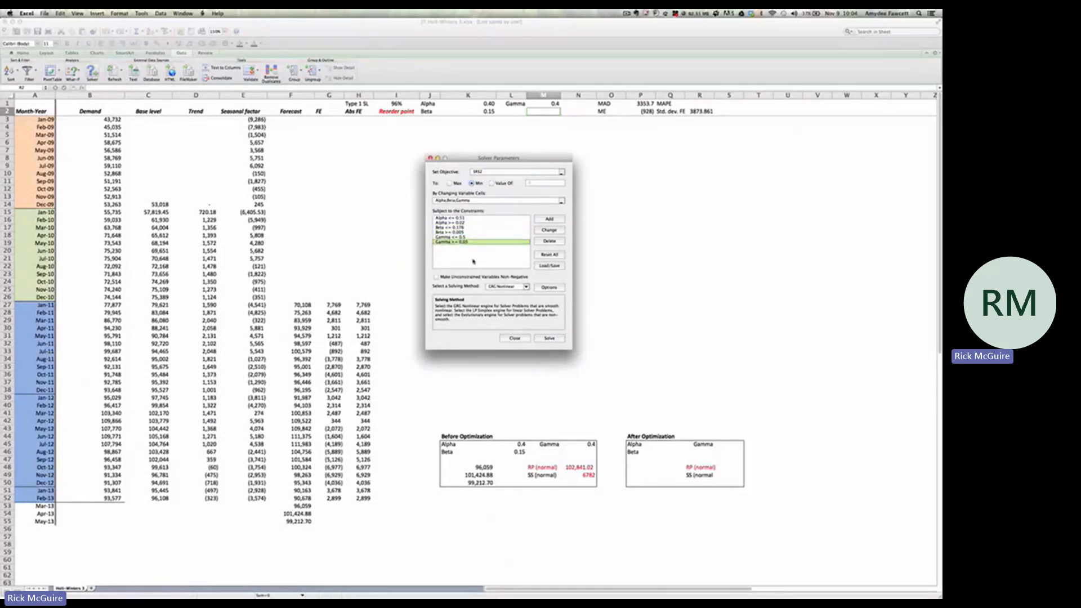
click(544, 339)
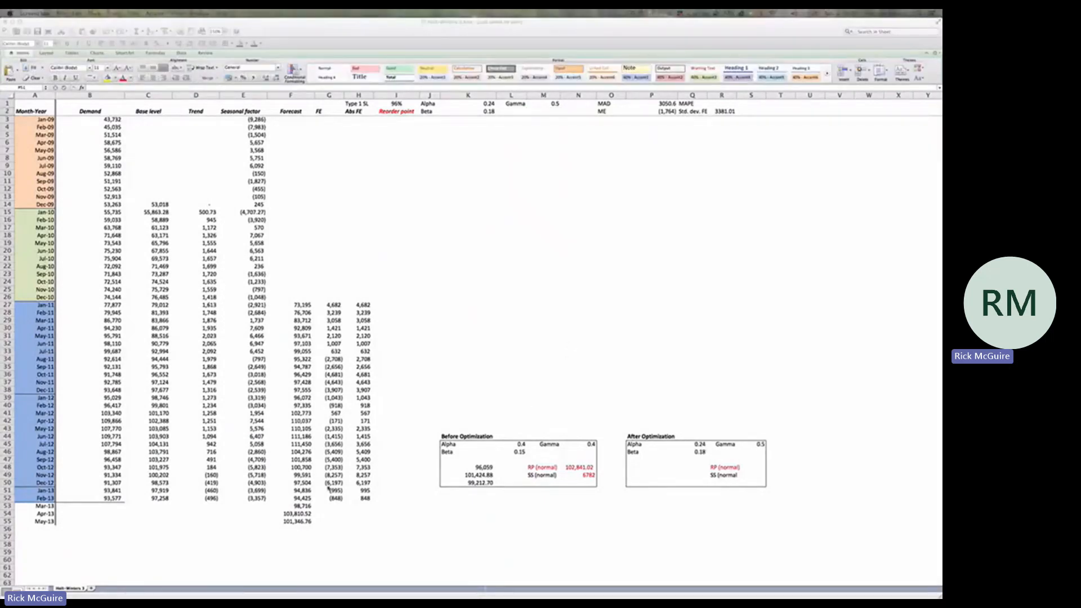
Copy the Mar-13 to May-13 forecasts in F53:F55 into P48:P50 of the After Optimization box as values
drag(303, 506, 308, 517)
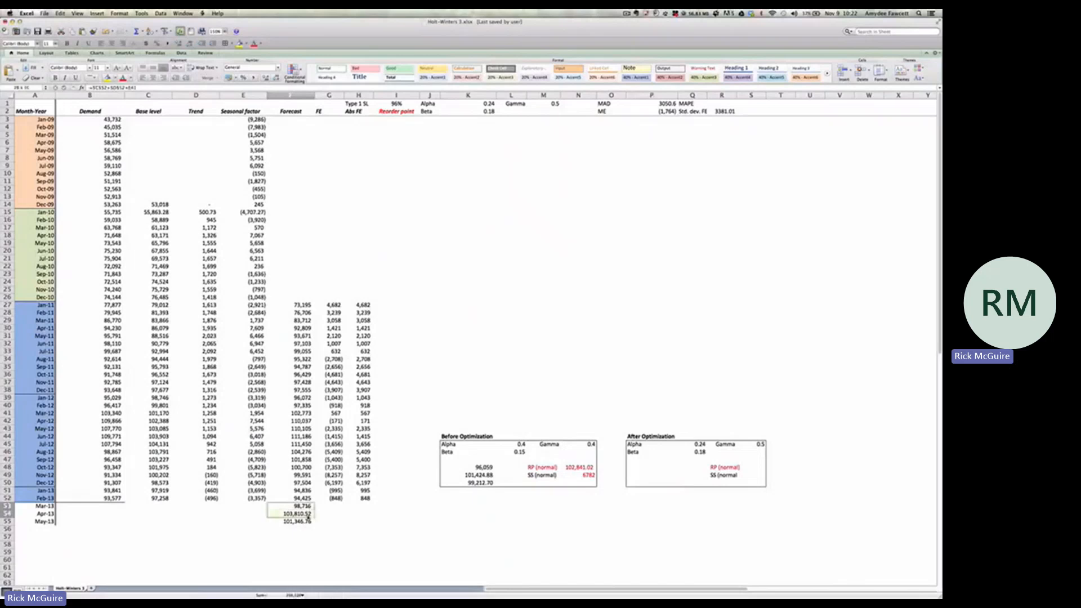
click(642, 468)
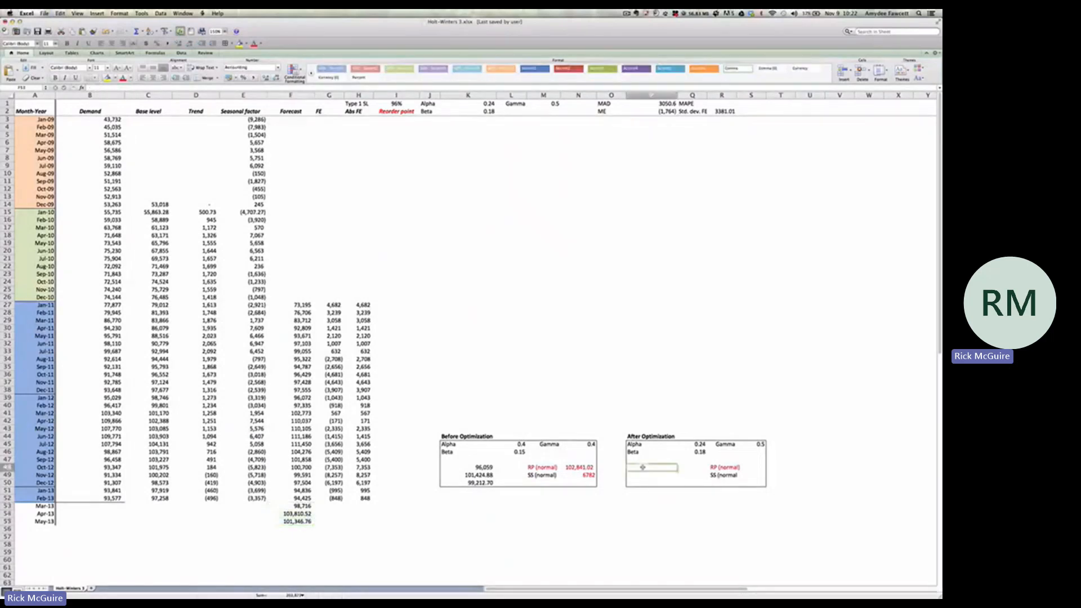
drag(643, 468, 643, 483)
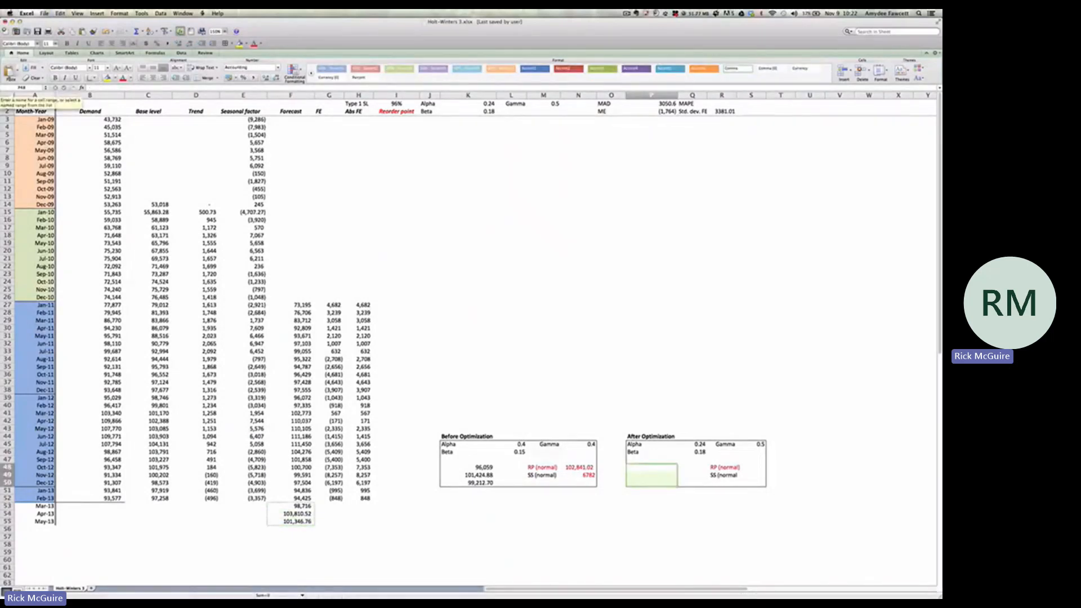
click(9, 77)
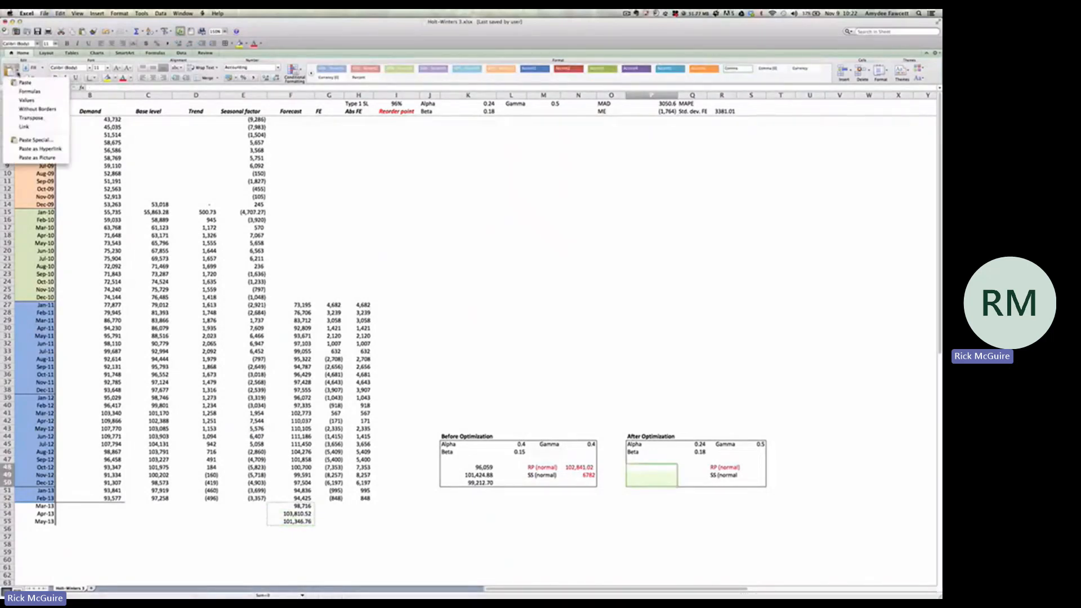
click(26, 99)
Calculate the normal safety stock after optimization in S49 as =NORM.S.INV(I1)*R2
click(754, 474)
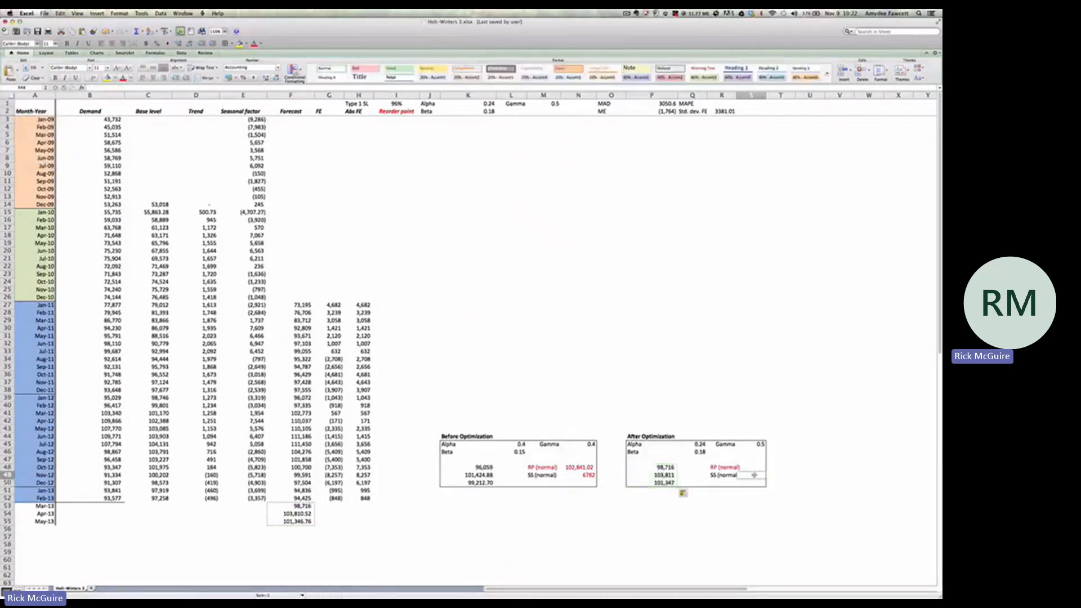
text(=no)
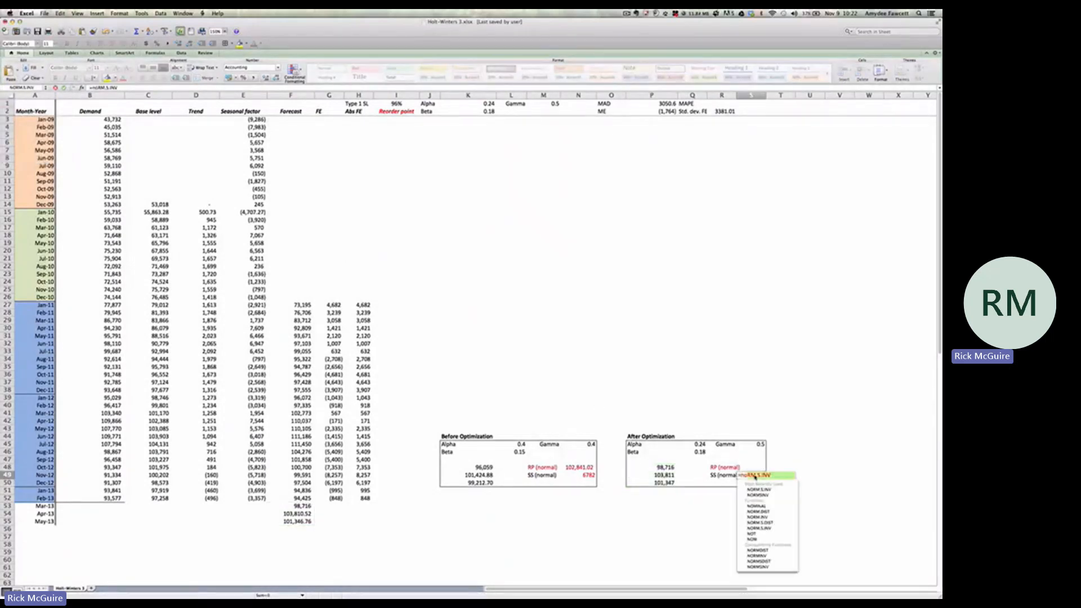
click(762, 490)
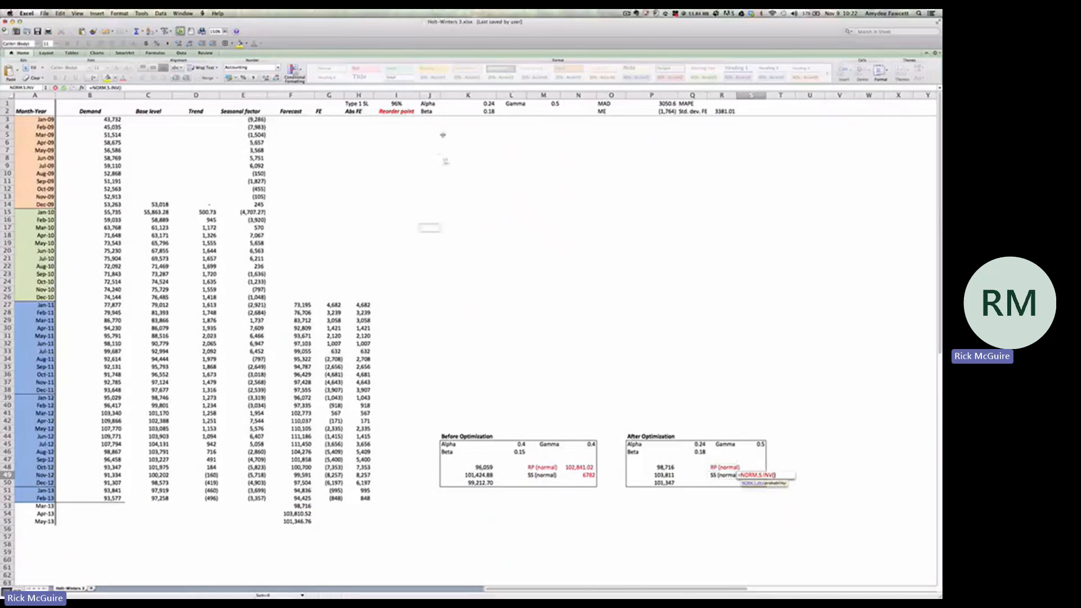
click(397, 105)
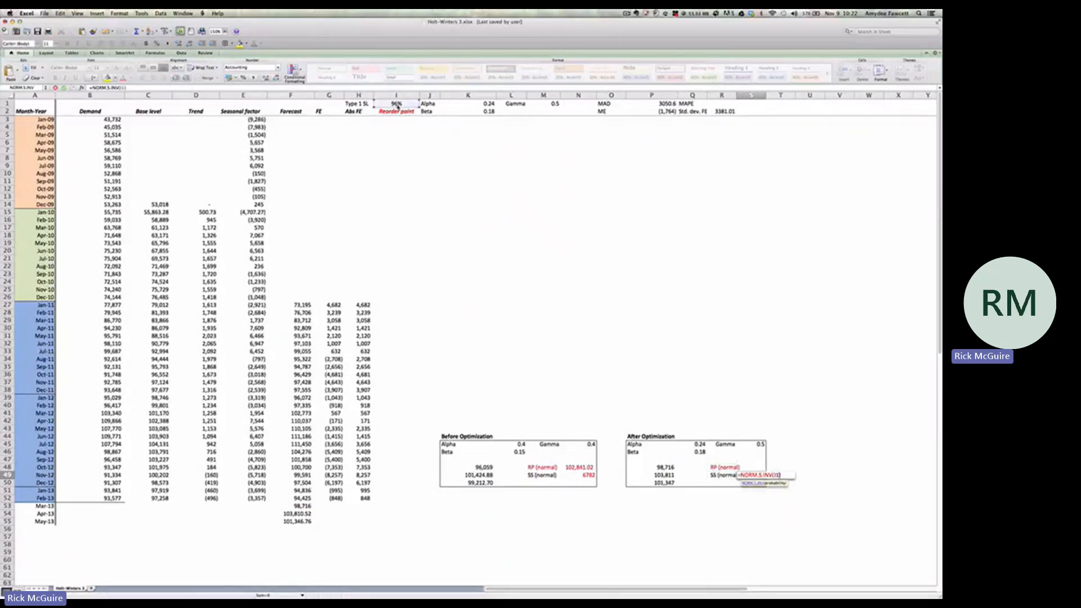
click(174, 88)
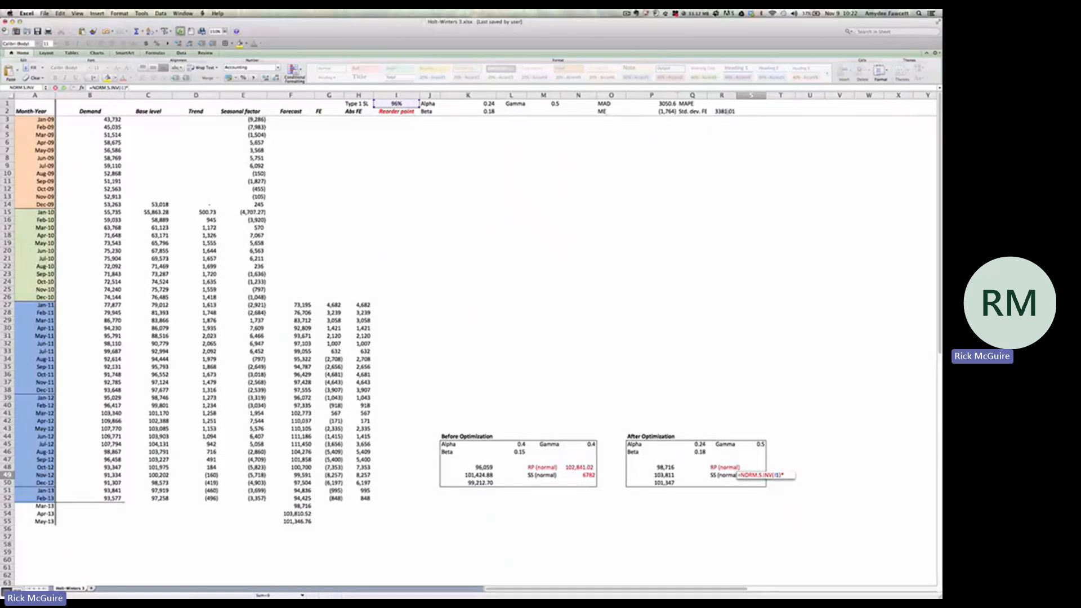
click(724, 112)
key(Return)
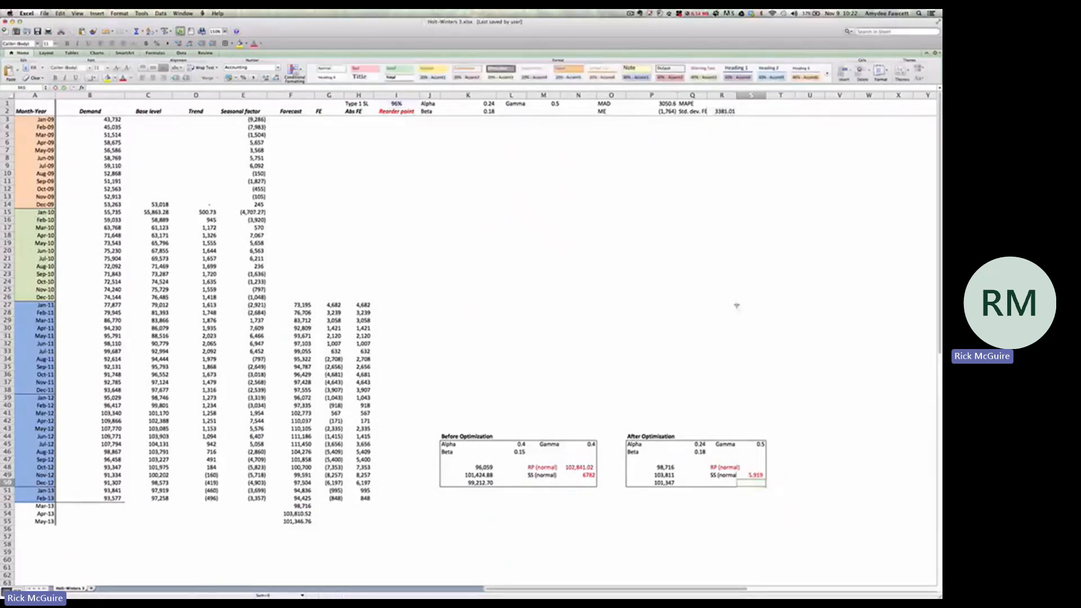
Calculate the normal reorder point after optimization in S48 as the Mar-13 forecast plus safety stock, =P48+S49
click(752, 468)
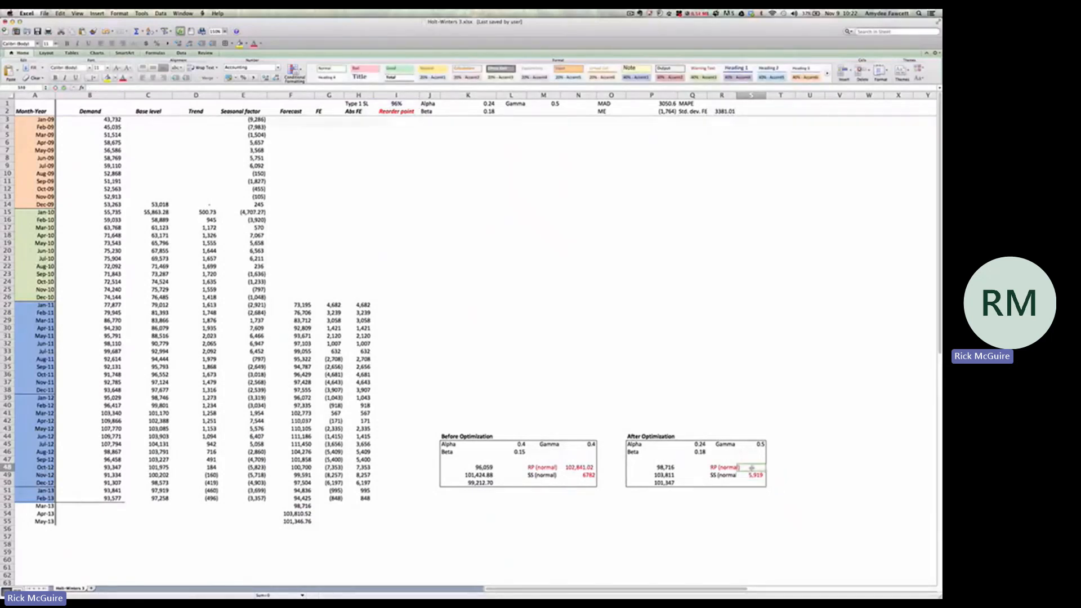
text(=)
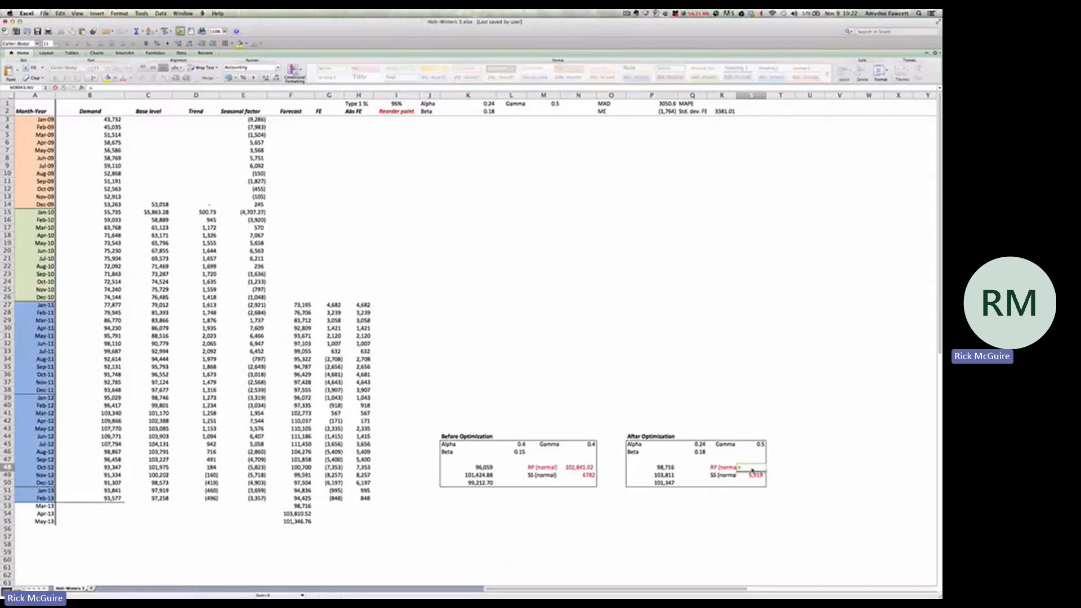
click(670, 468)
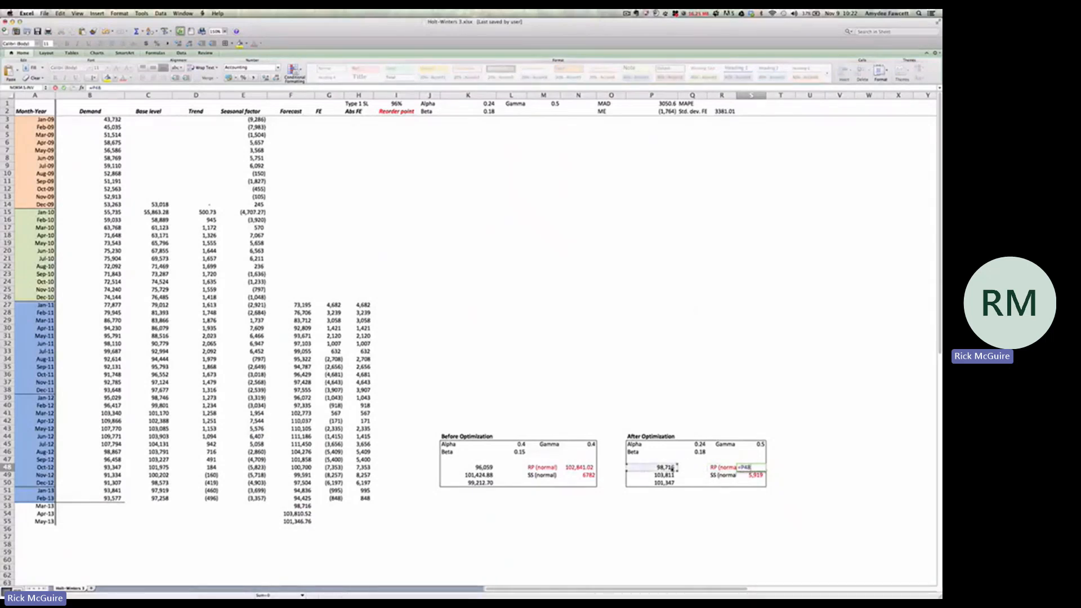
text(+)
click(755, 475)
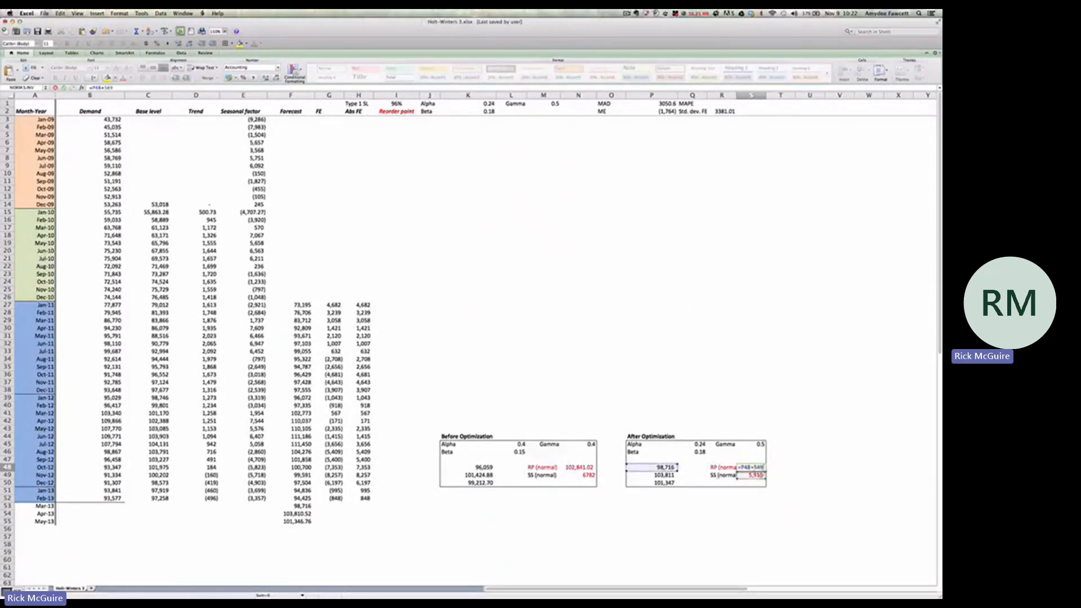
key(Return)
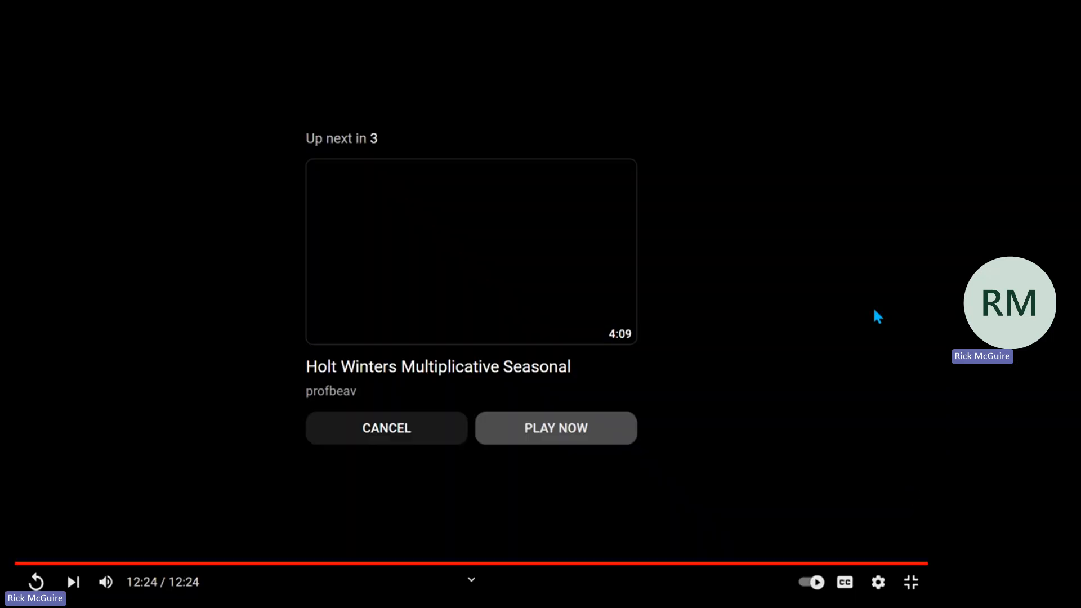
Exit the full-screen view of the Holt Winters 3 video and close the YouTube browser window
click(914, 583)
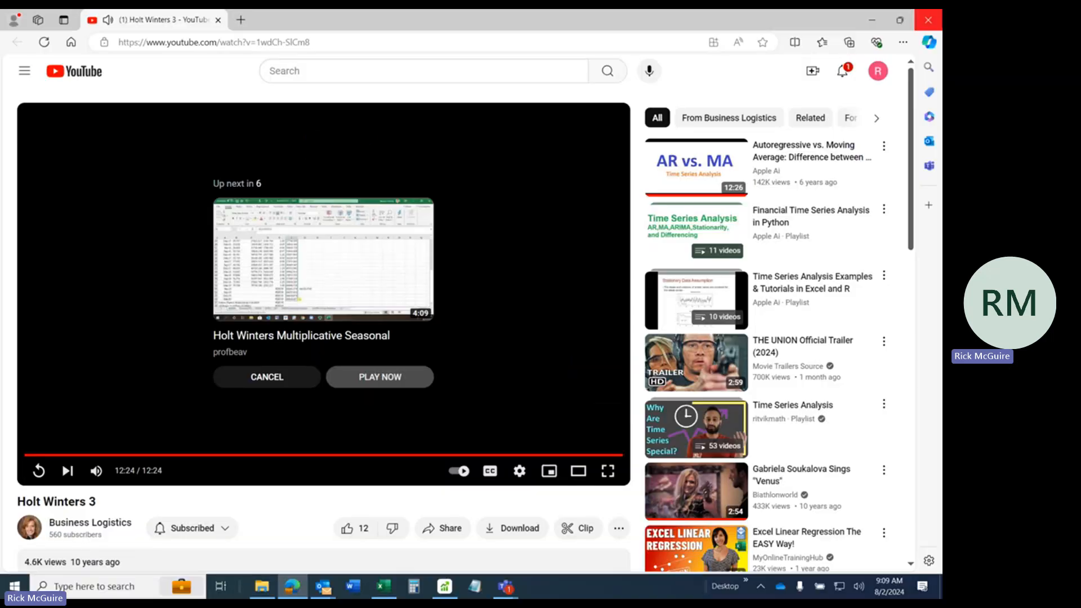
click(929, 22)
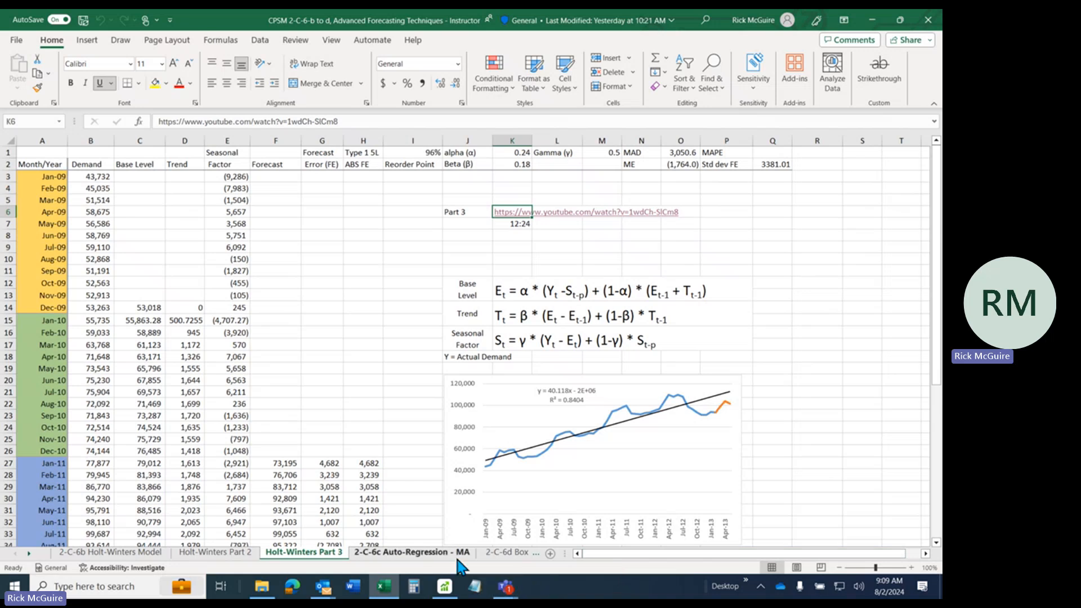
Switch to the CPSM 2-C-6 meeting window in Teams and stop the meeting recording
click(505, 587)
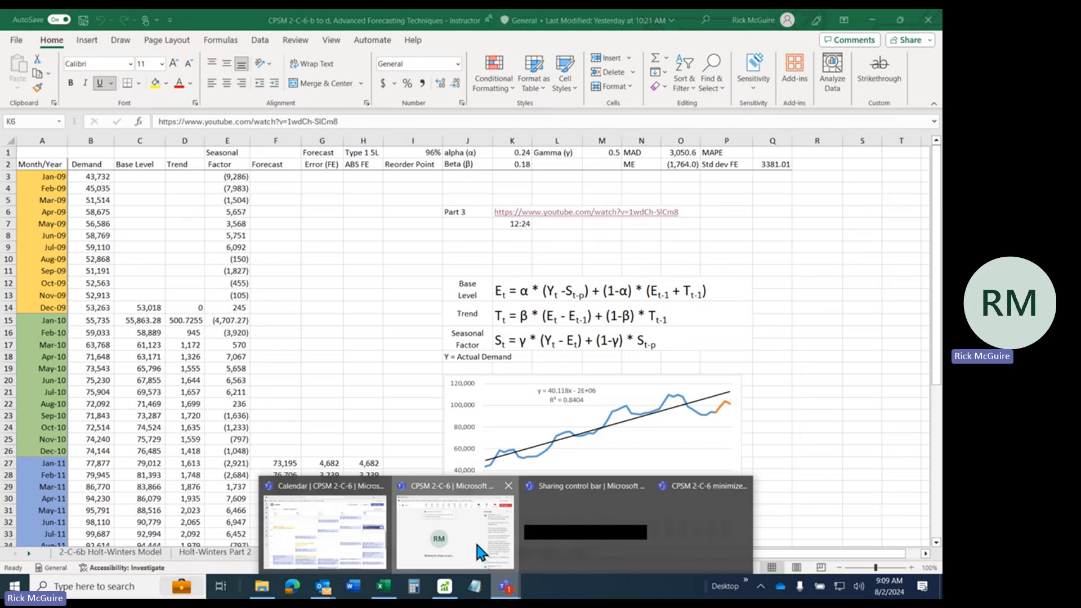
click(478, 554)
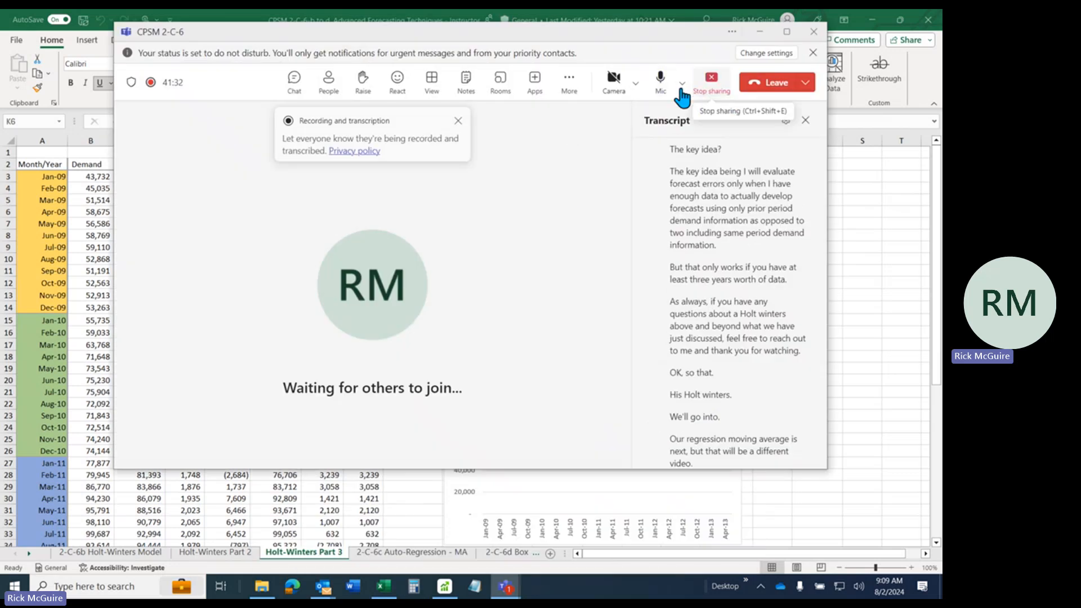
click(569, 82)
mouse_move(577, 114)
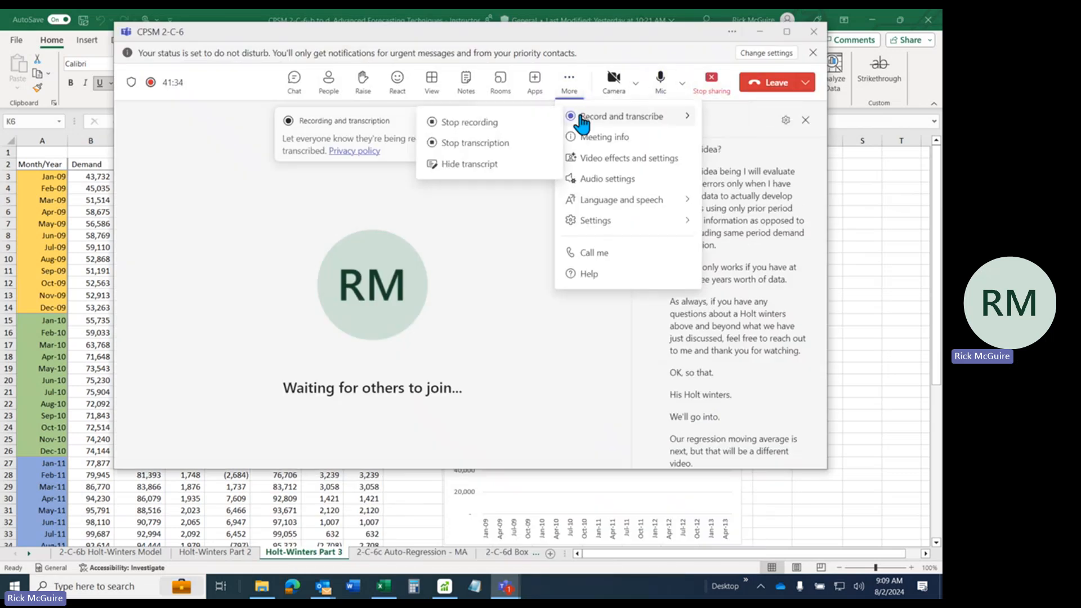
click(500, 124)
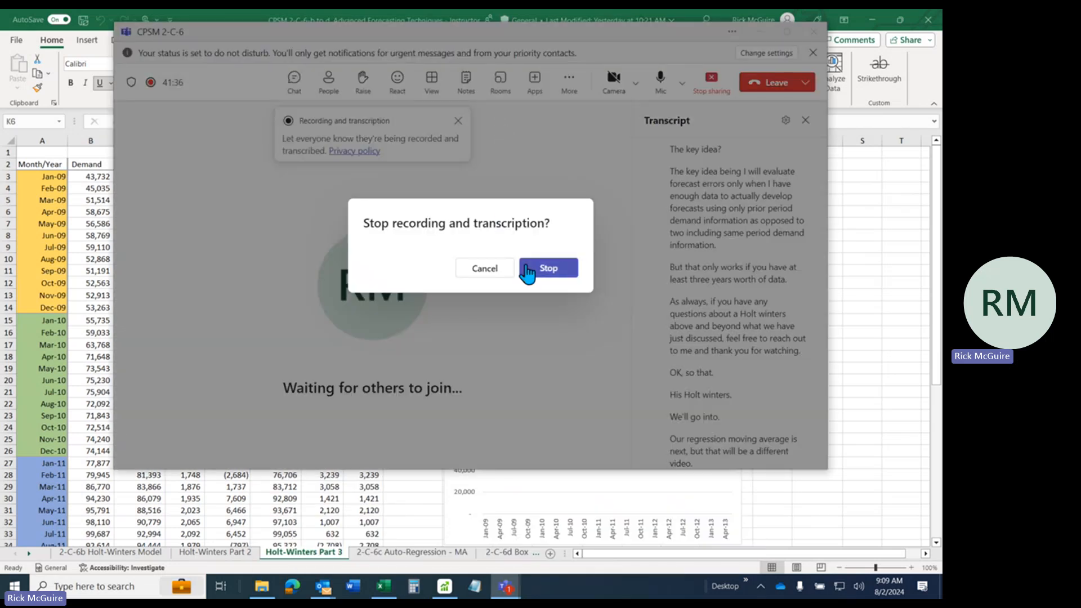